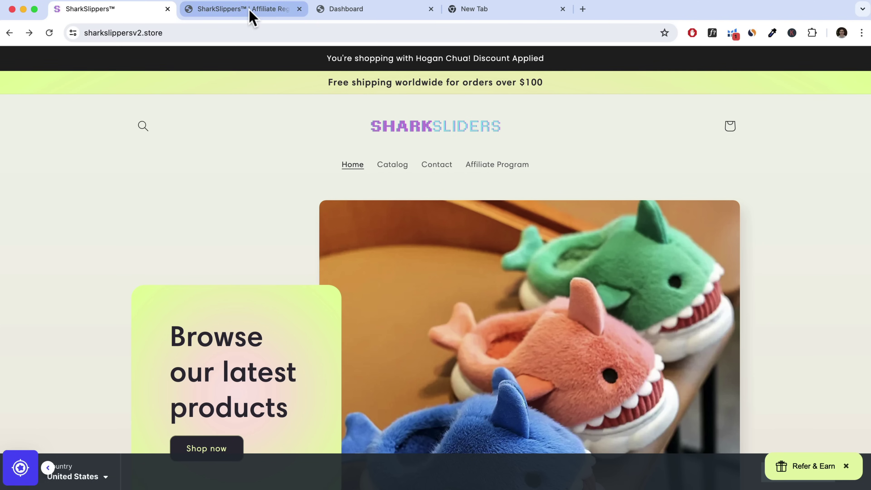
Review the affiliate registration form in the UpPromote affiliate portal
click(252, 15)
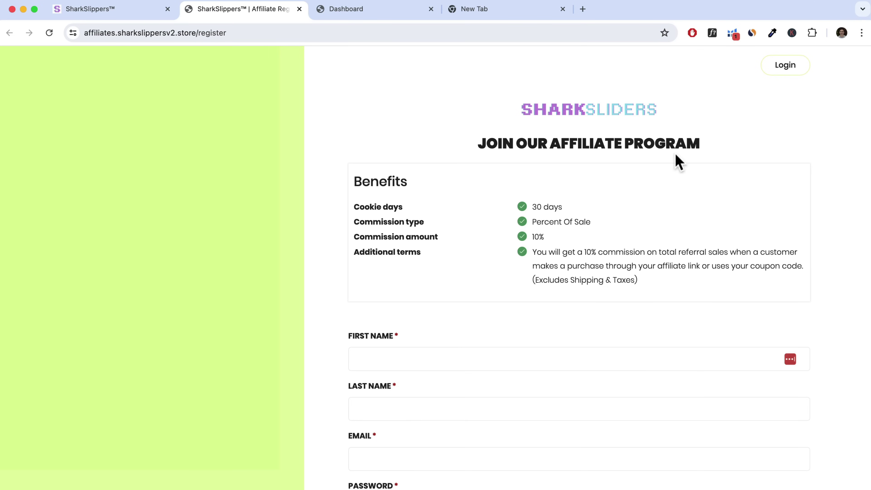
scroll(617, 211, down, 15)
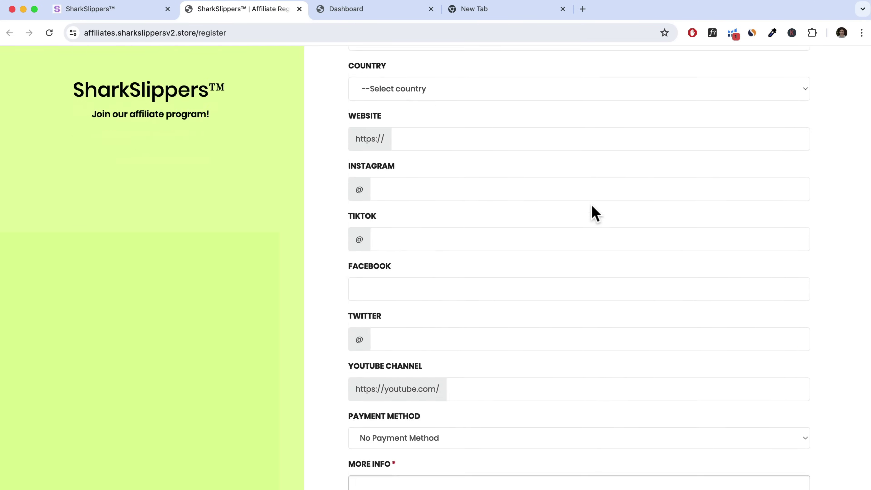
scroll(595, 213, down, 5)
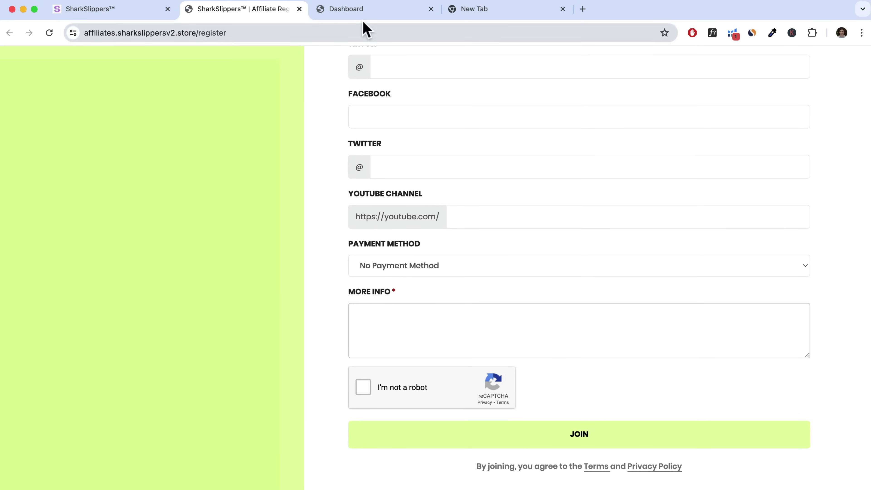
Copy the Default Affiliate Link from the affiliate dashboard
click(367, 15)
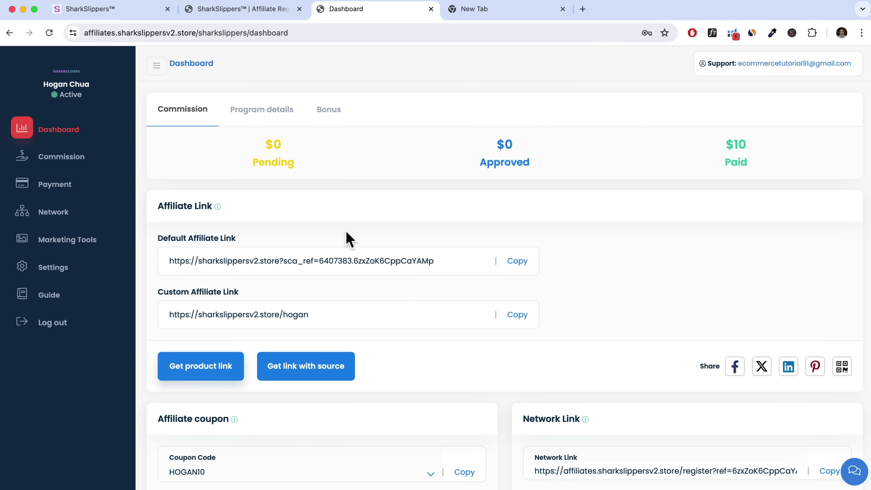
click(518, 262)
drag(522, 267, 311, 265)
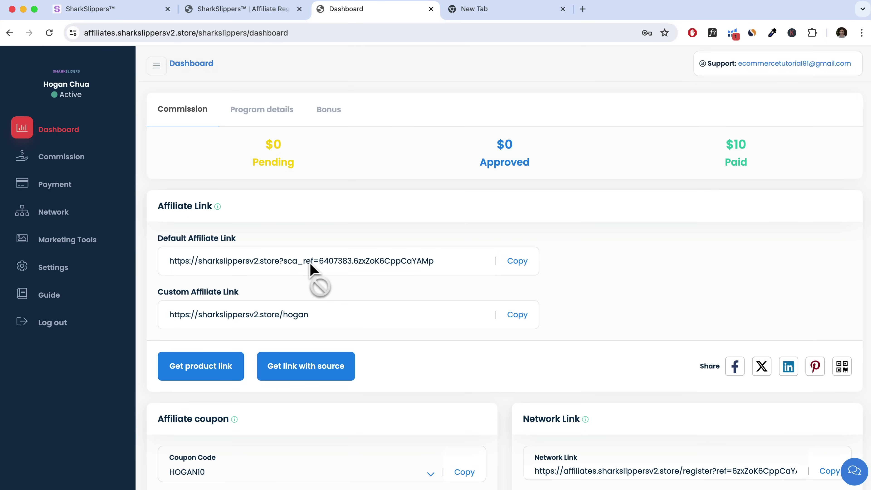
drag(310, 266, 273, 181)
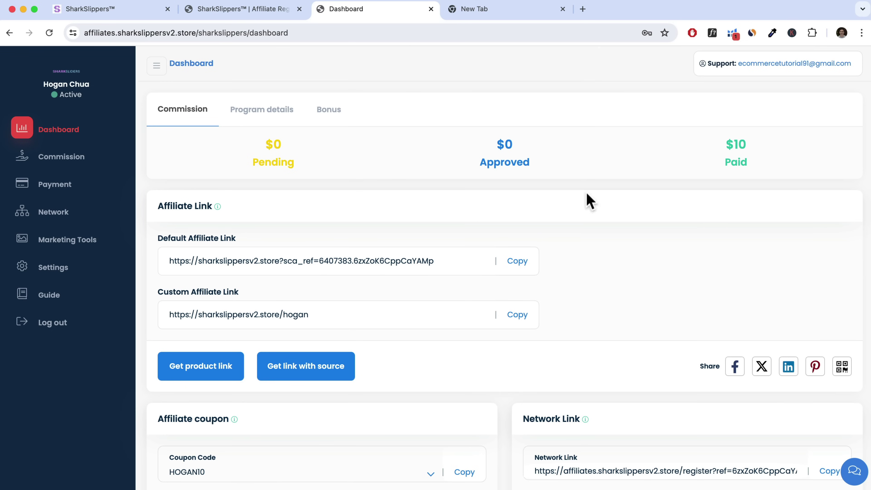
Look at the Get product link generator, then return to the storefront home page
click(206, 370)
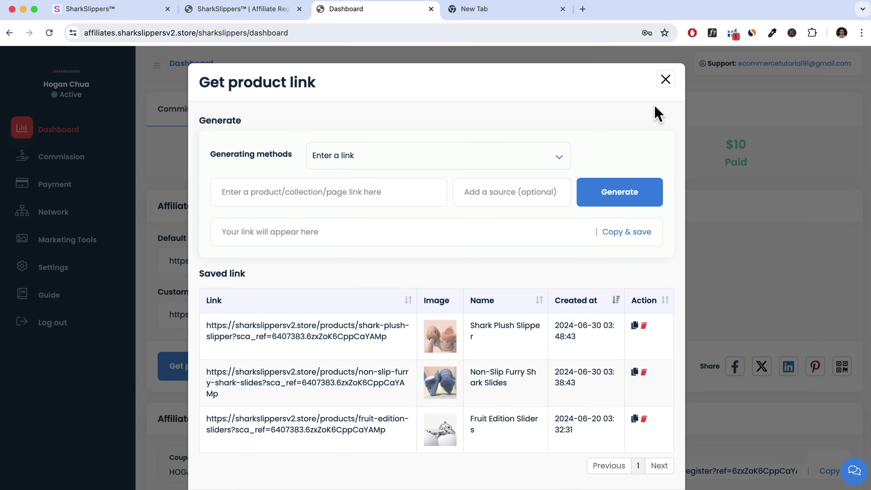
click(666, 80)
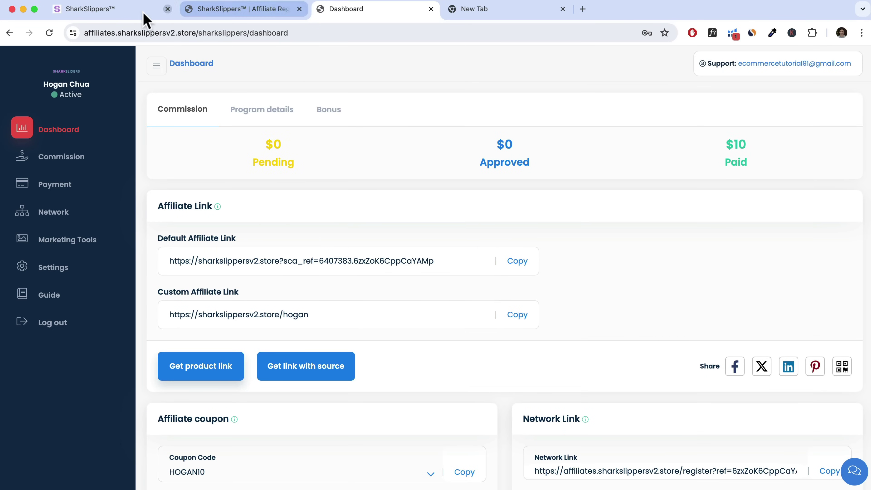
click(123, 14)
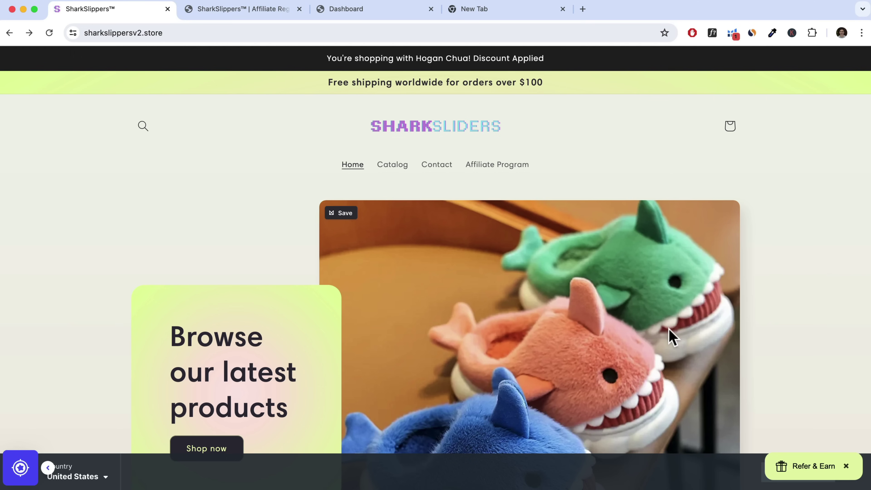
Check the $10 Refer & Earn friend invite offer on the storefront, then dismiss it
click(817, 474)
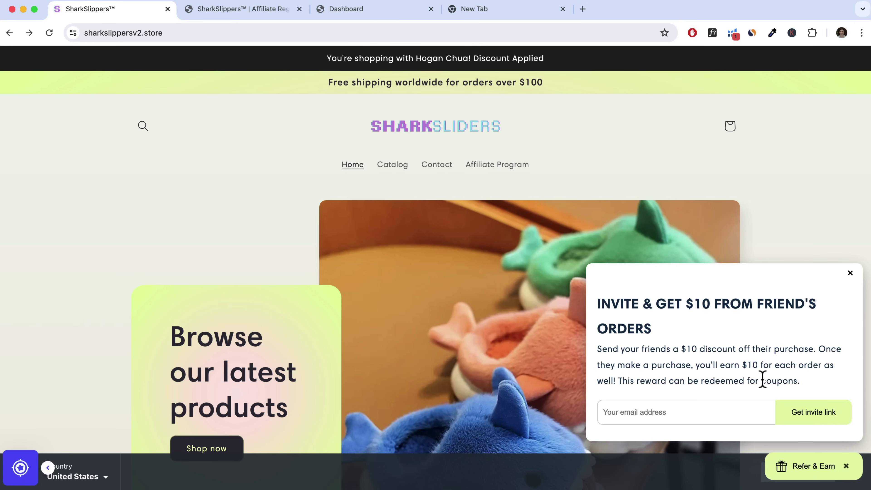
click(850, 273)
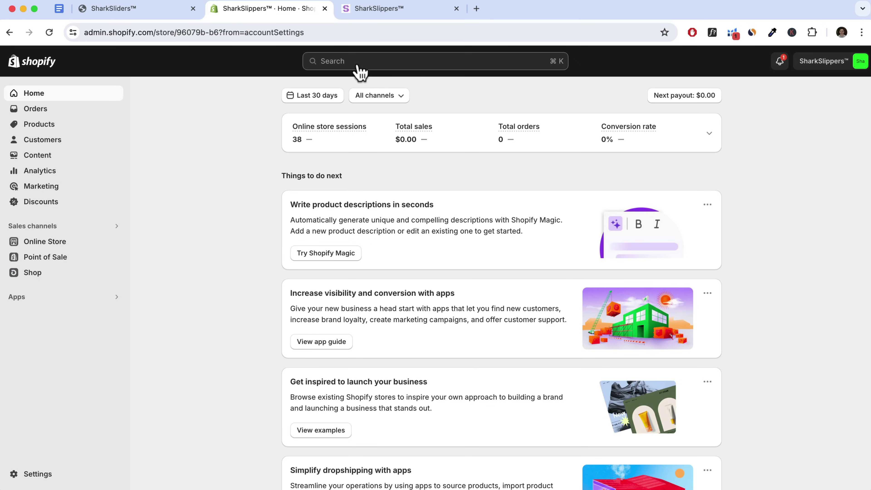
Find UpPromote Affiliate Marketing in the Shopify App Store and install it, approving access
click(358, 66)
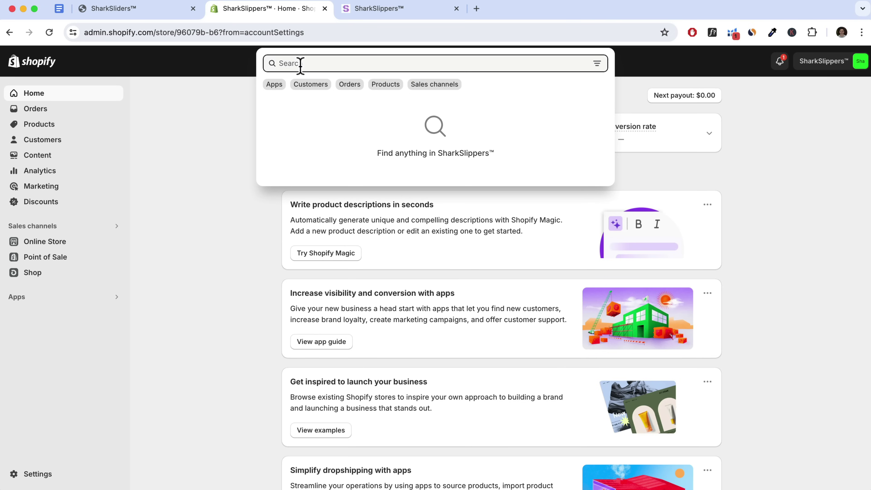
text(U)
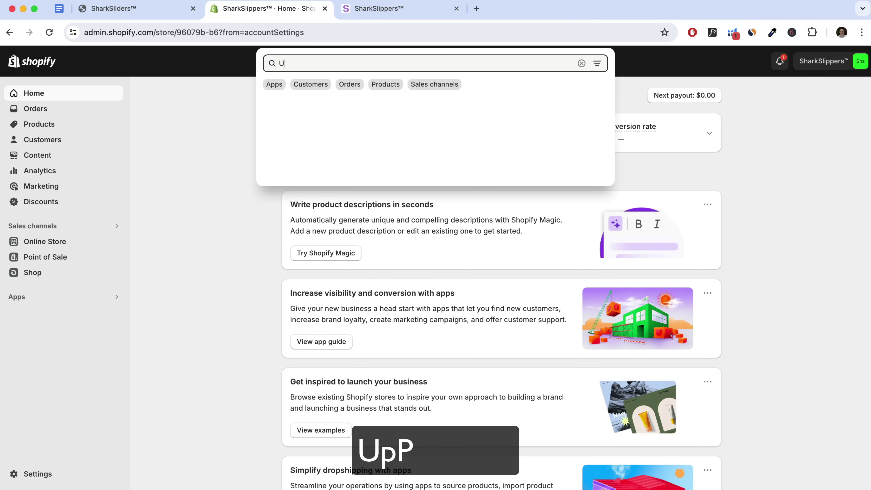
text(pPromote)
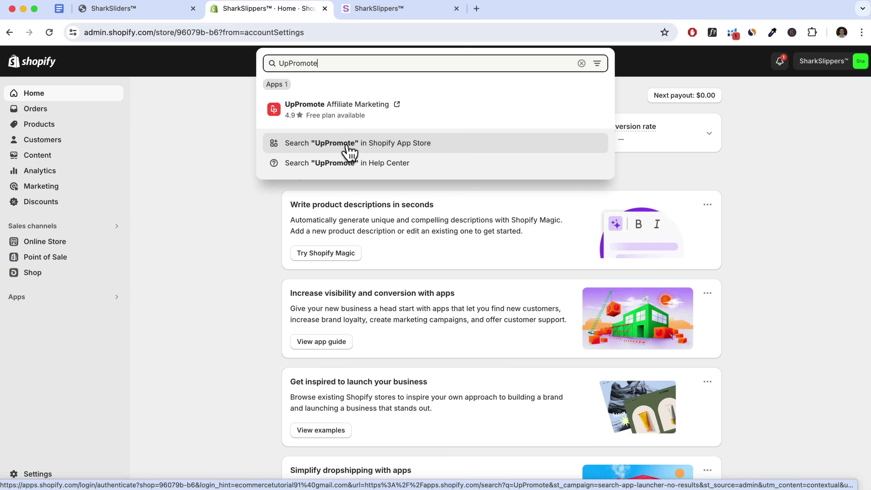
click(403, 143)
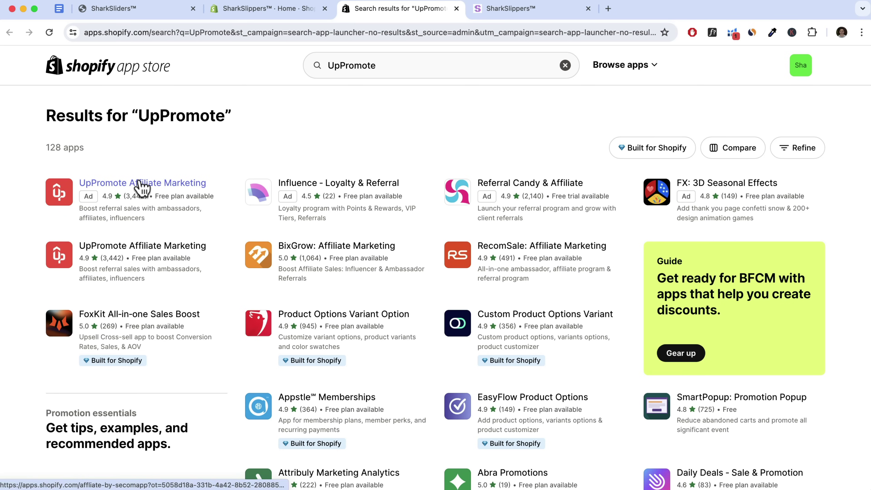
click(141, 187)
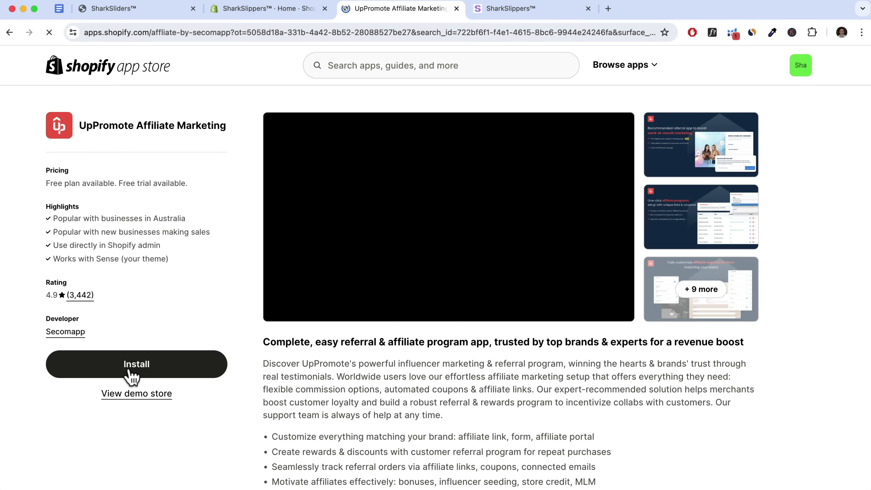
click(131, 371)
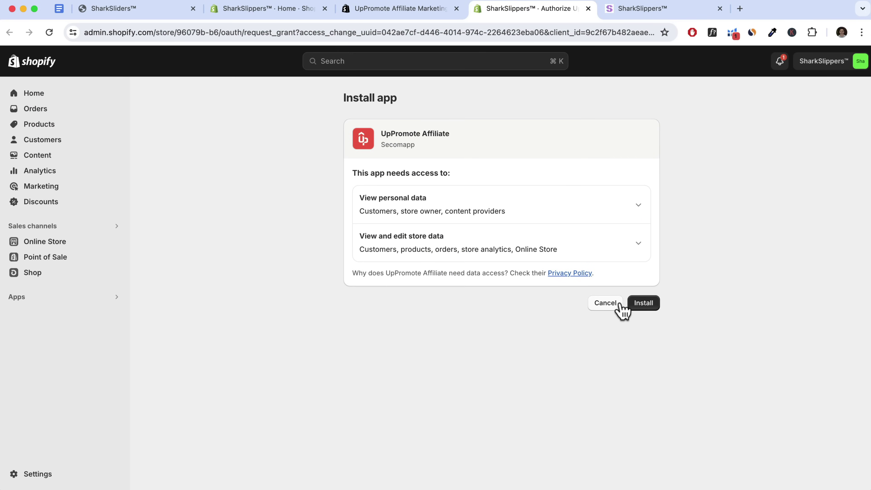
click(642, 304)
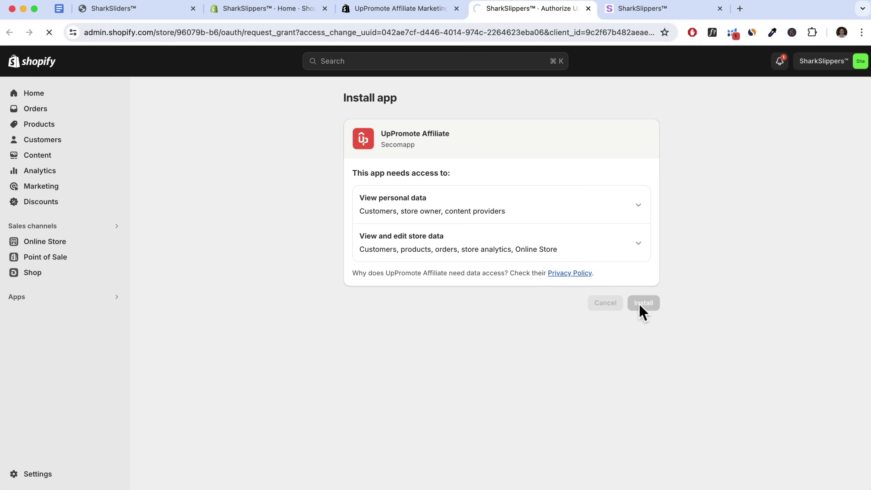
click(325, 8)
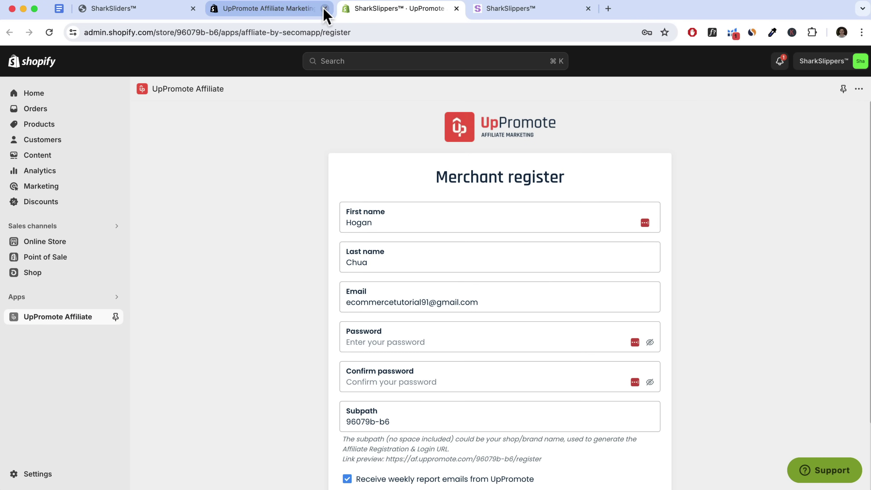
Pin UpPromote Affiliate to the admin navigation, then enter and confirm the account password
click(325, 9)
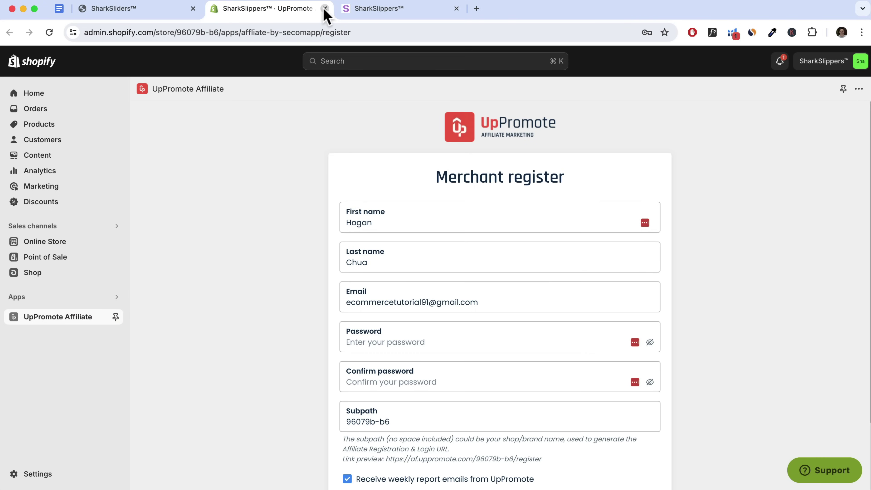
click(116, 317)
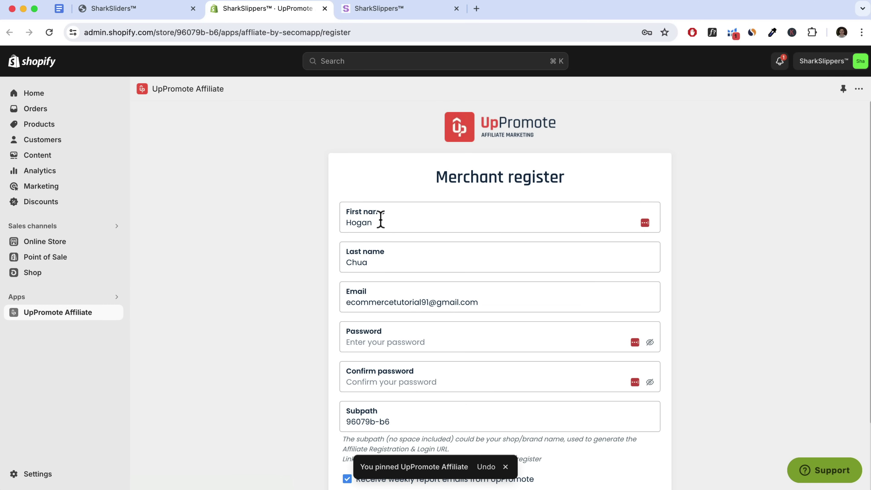
scroll(391, 232, down, 3)
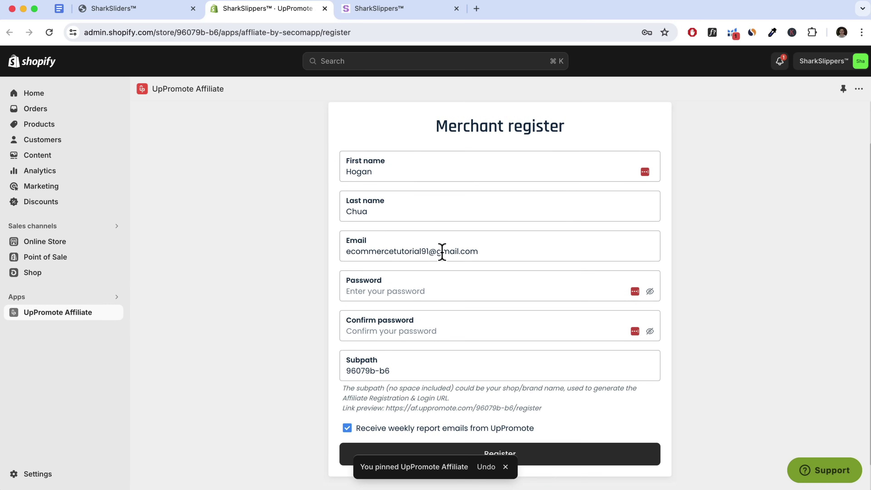
click(403, 291)
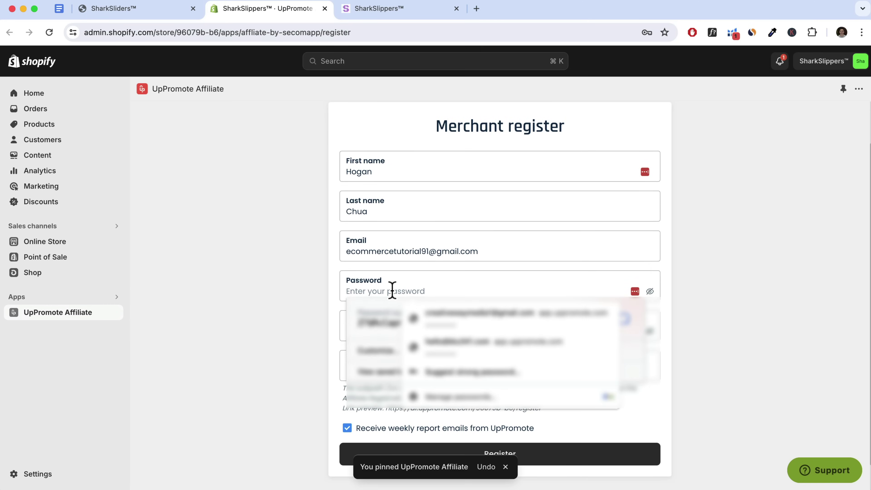
text(••••)
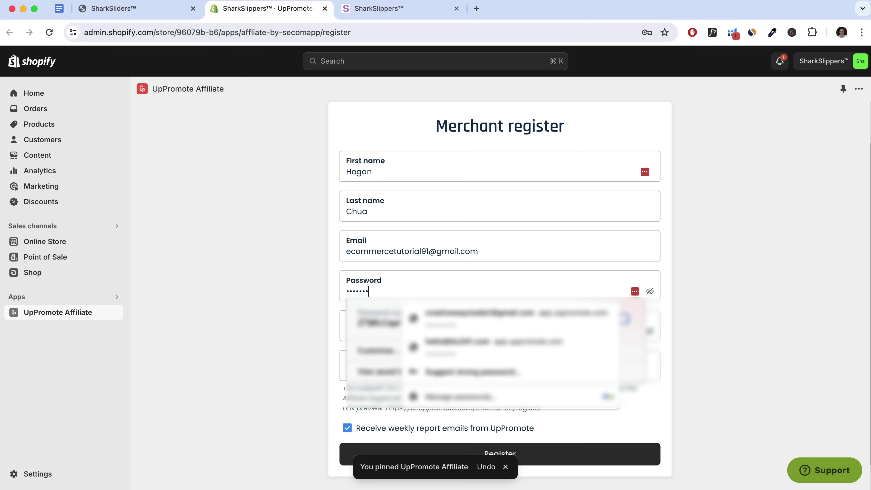
key(Tab)
text(••••)
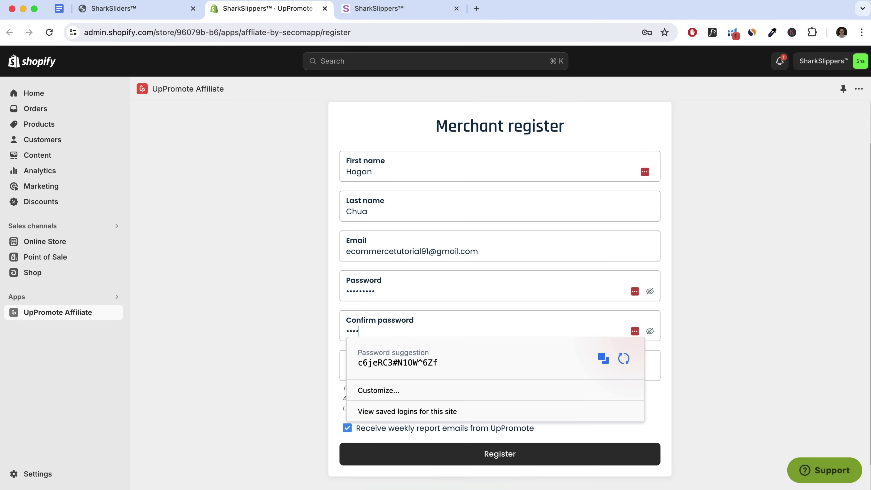
click(302, 305)
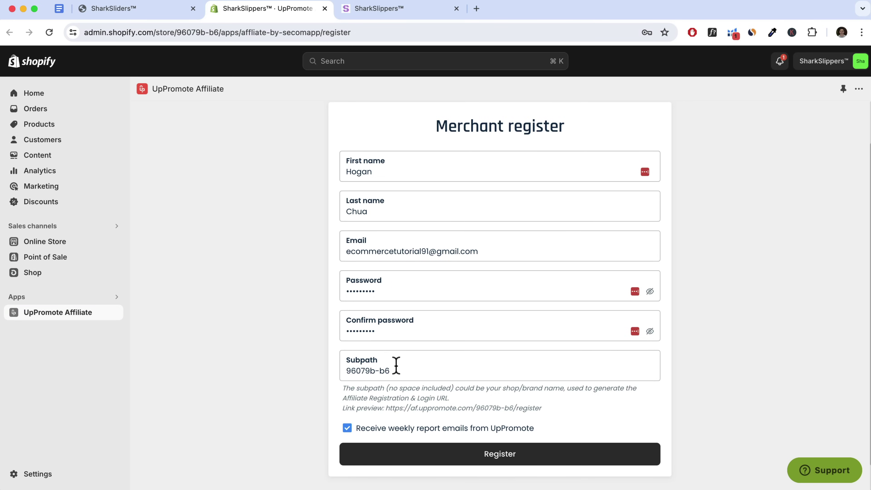
Change the subpath to 'sharkslippers' and turn off weekly report emails from UpPromote
drag(394, 371, 346, 371)
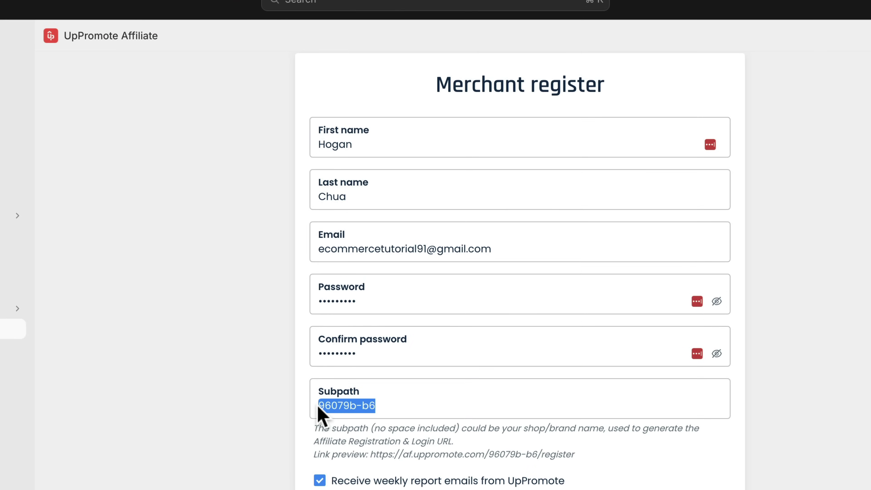
drag(488, 455, 537, 455)
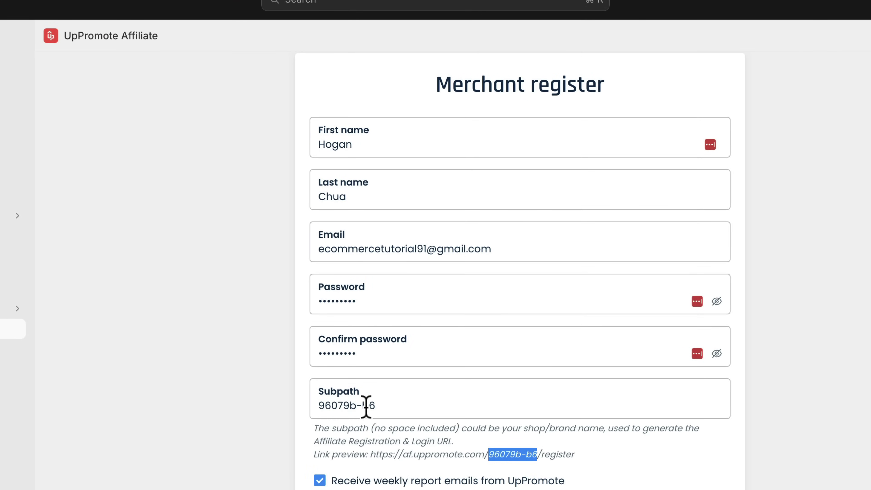
drag(369, 406, 326, 406)
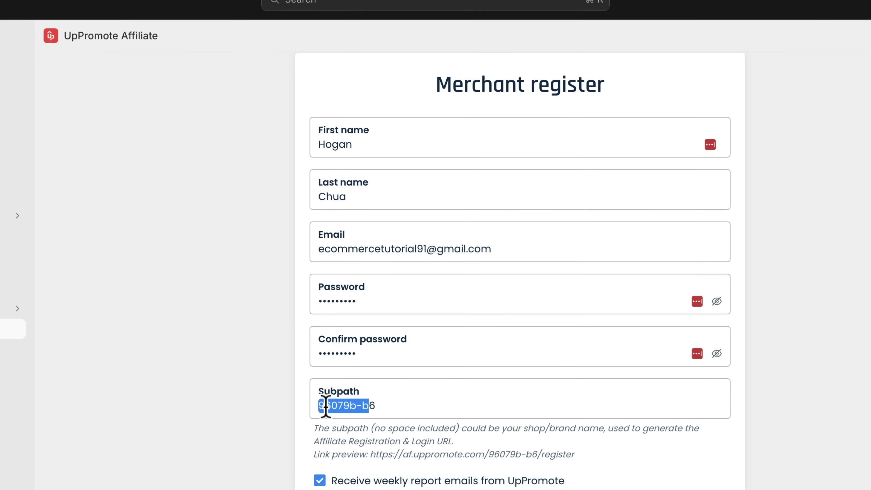
drag(381, 407, 311, 405)
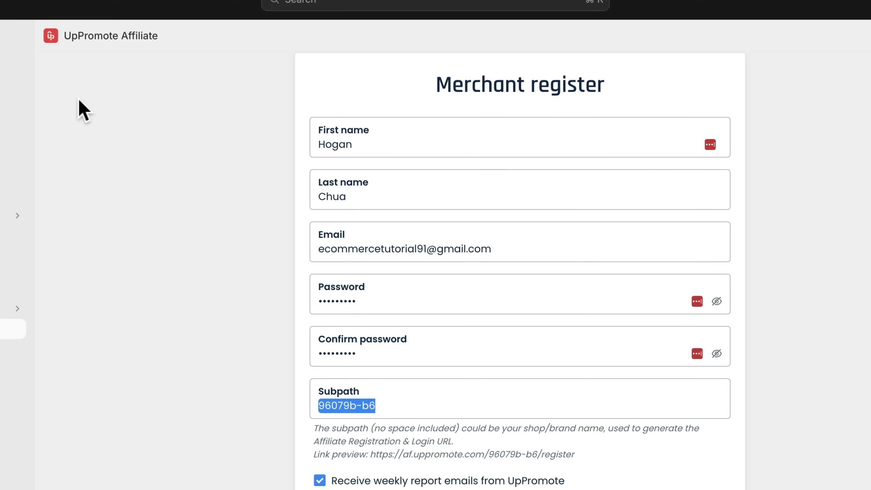
text(sharkslippers)
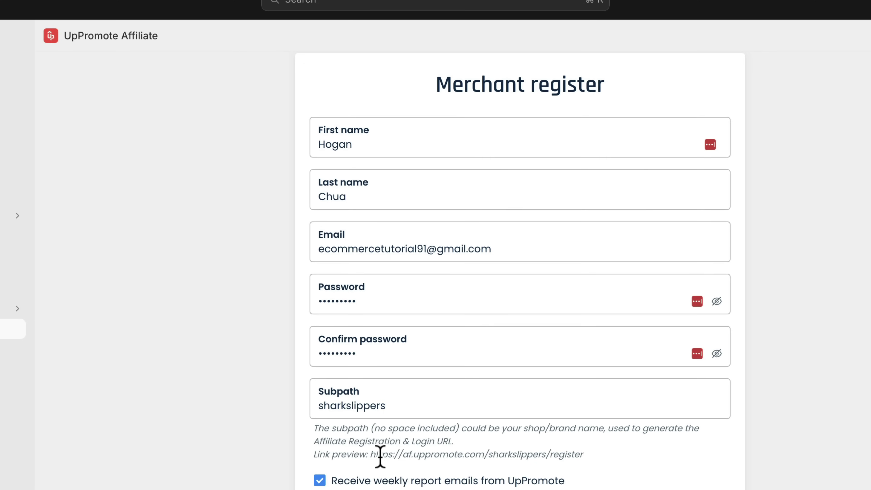
drag(371, 455, 590, 455)
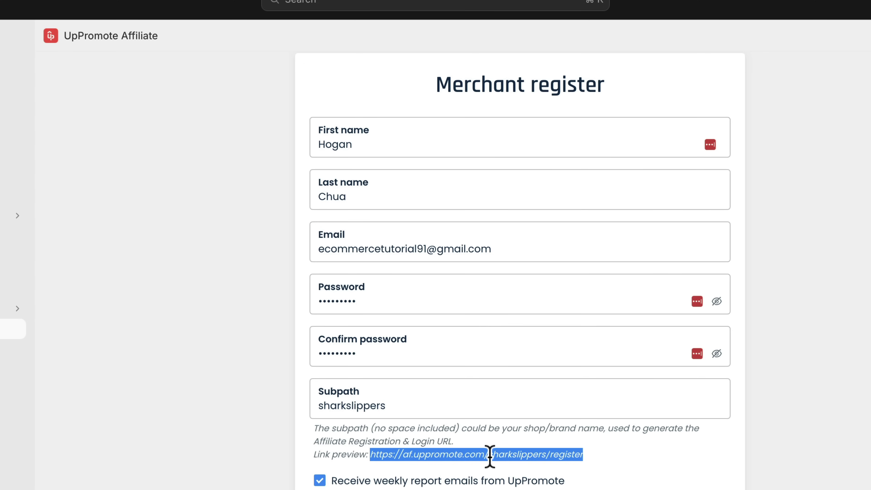
drag(490, 455, 547, 453)
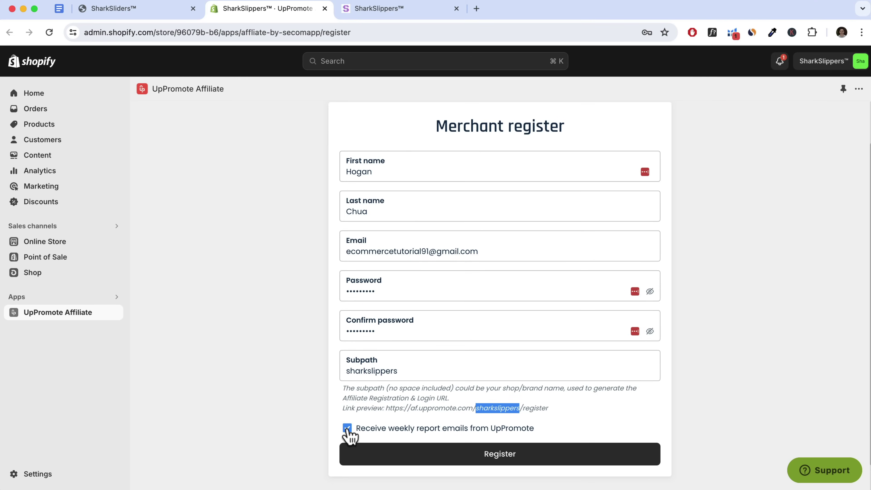
click(319, 481)
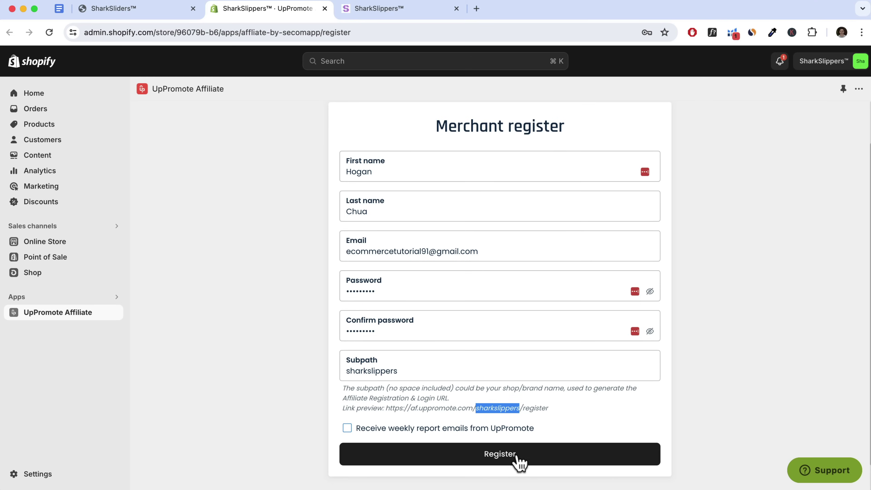
Register, answer the poll (Expand affiliate network, 0 affiliates, Fashion), and start quick setup
click(503, 462)
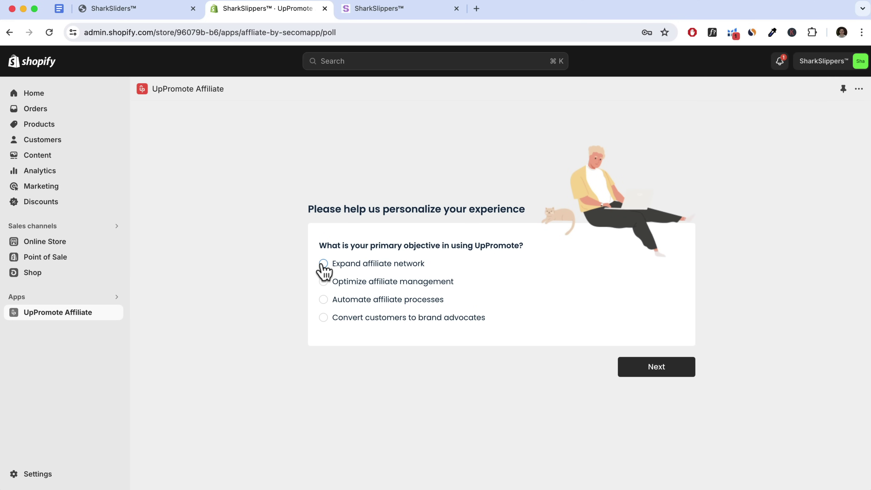
click(324, 264)
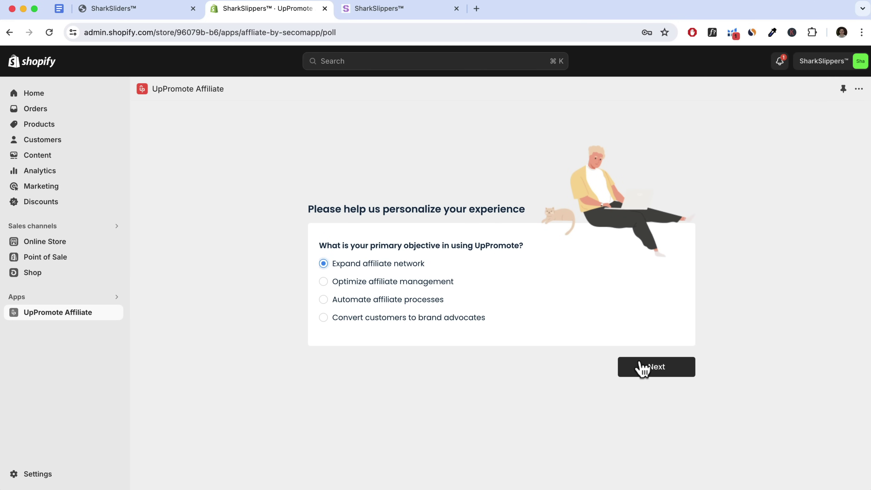
click(642, 368)
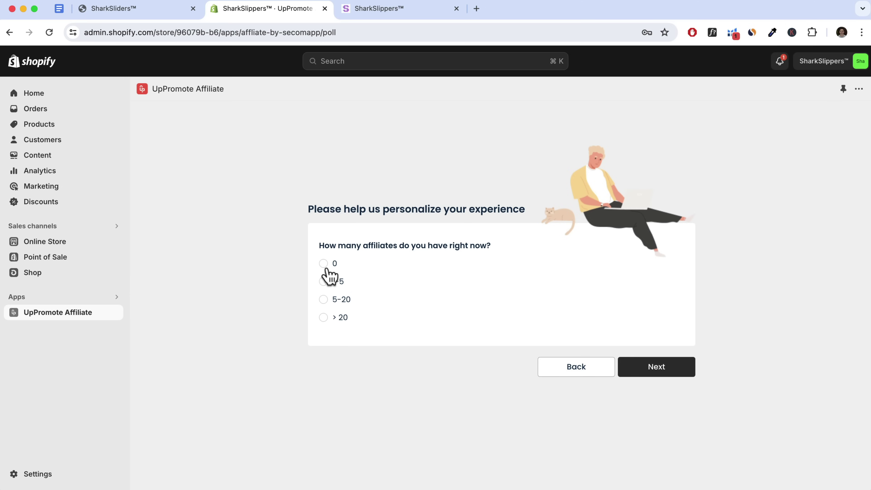
click(323, 264)
click(652, 374)
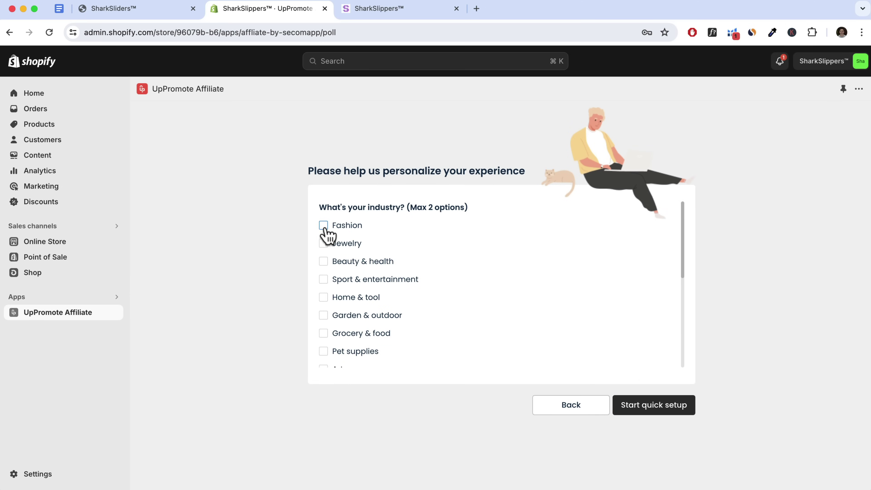
click(328, 227)
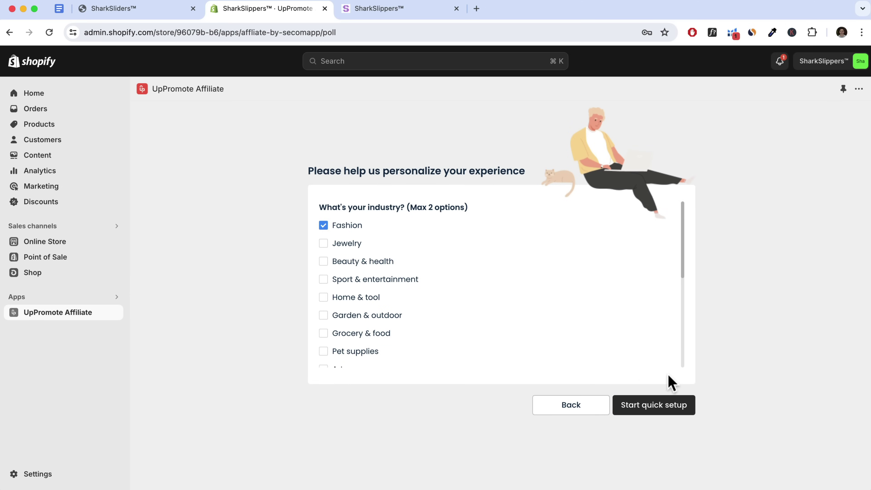
click(657, 408)
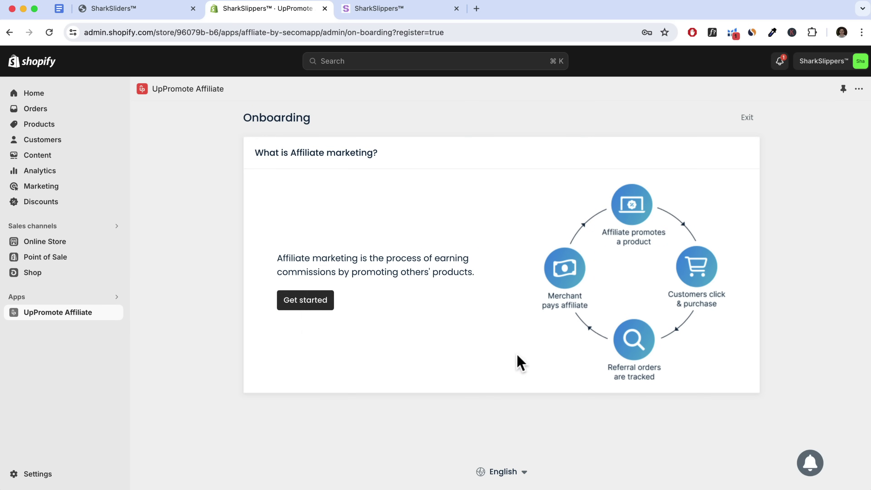
Begin the UpPromote onboarding walkthrough, briefly opening and closing the live support chat
click(304, 300)
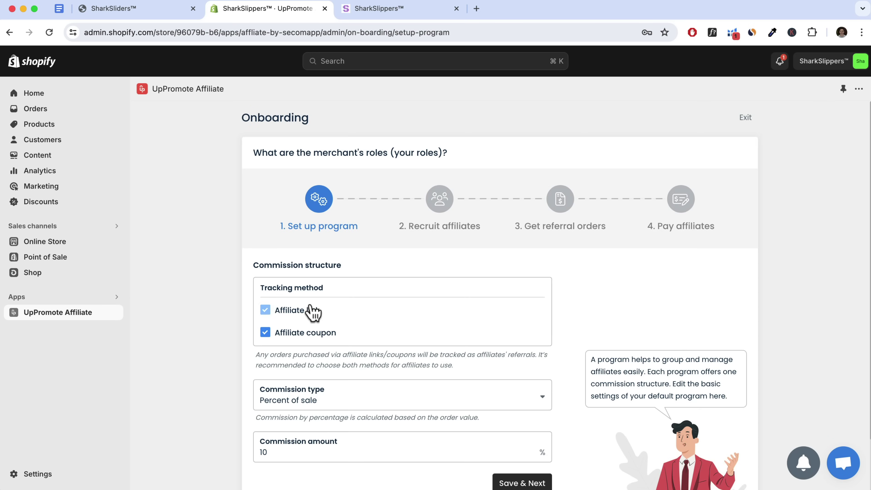
click(845, 470)
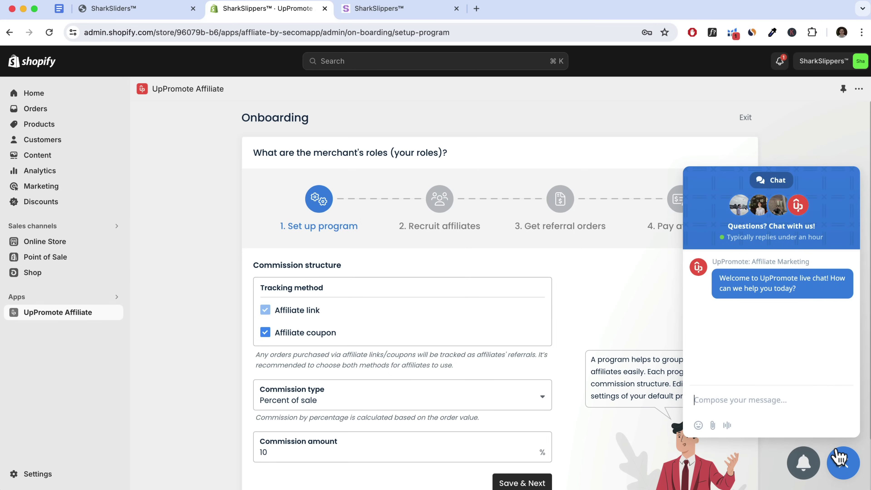
click(841, 462)
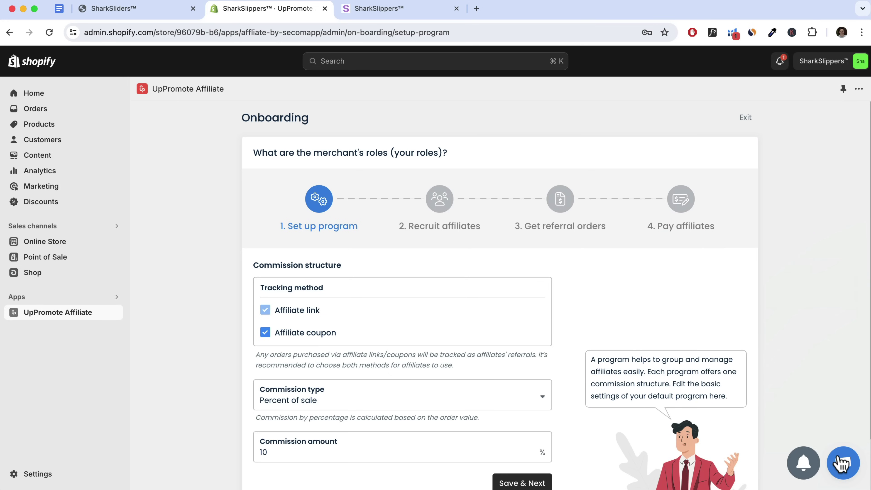
scroll(291, 280, down, 2)
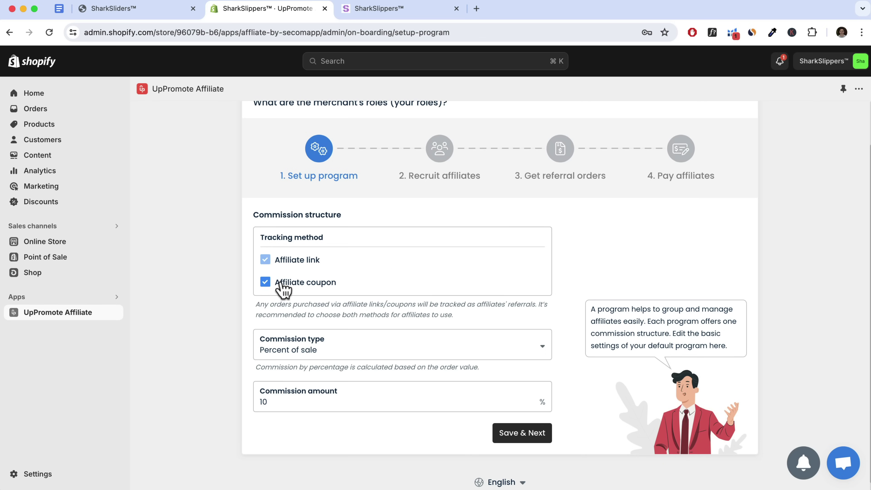
mouse_move(286, 288)
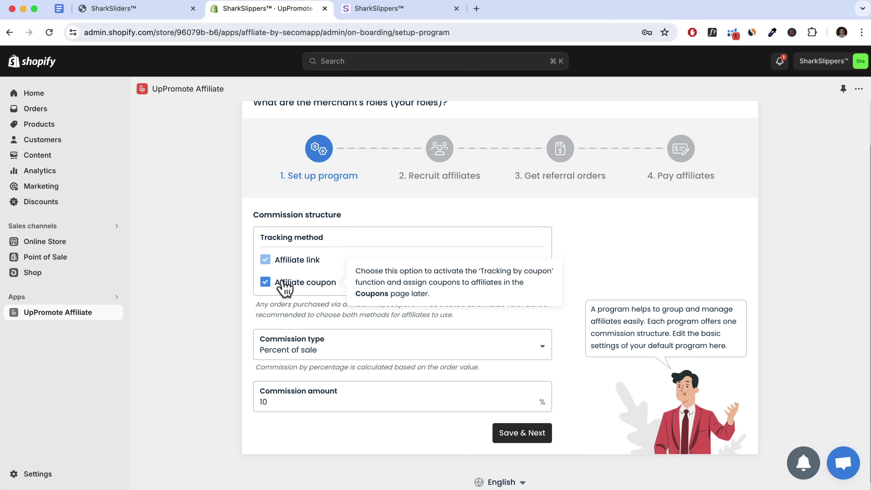
scroll(285, 287, down, 1)
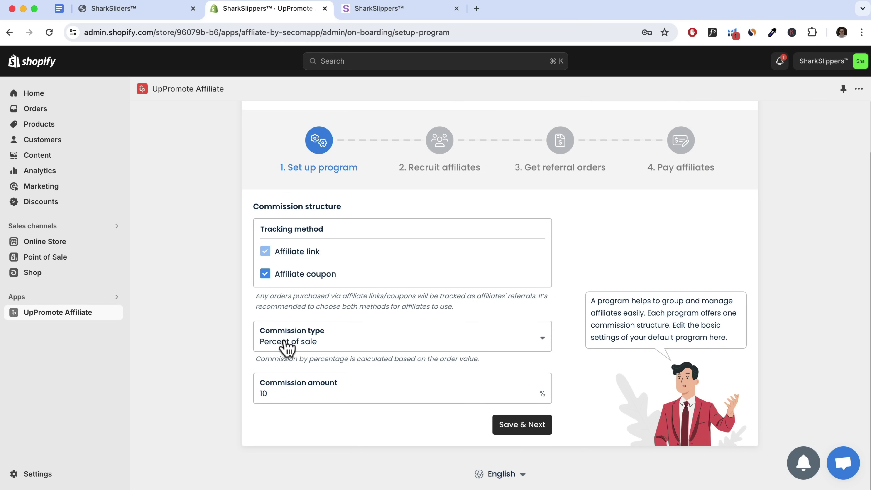
click(332, 344)
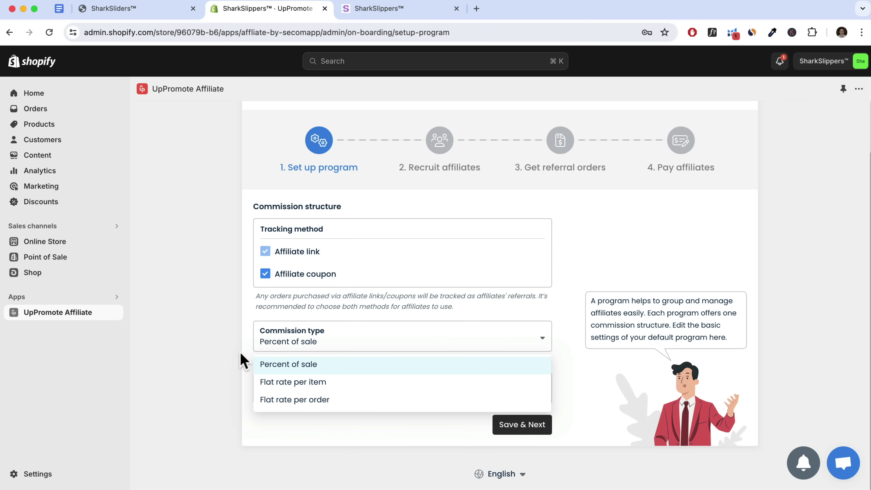
click(315, 370)
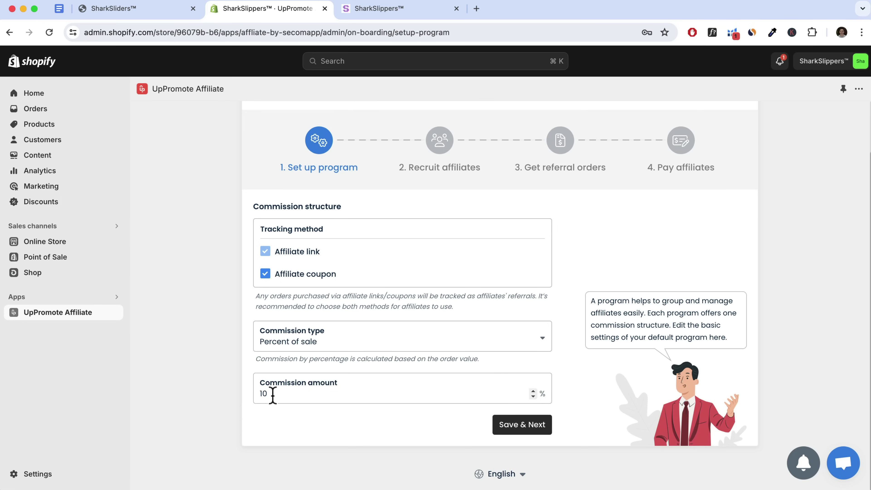
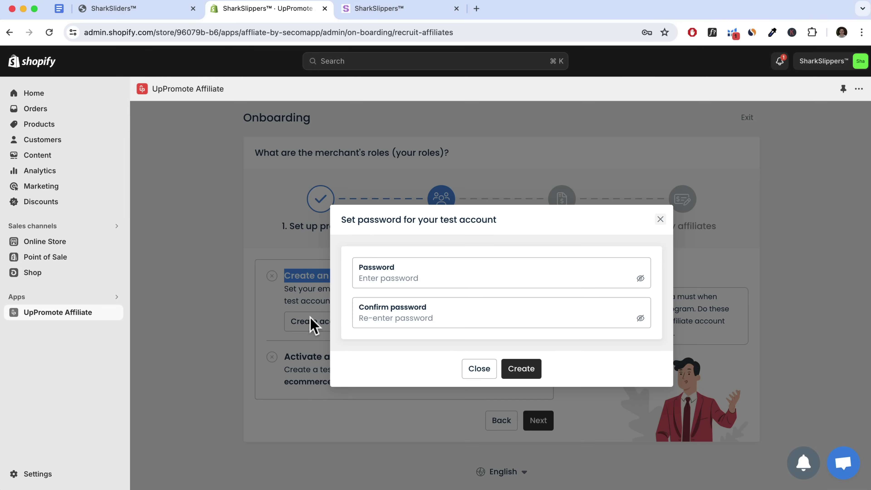
Fill both password fields with the suggested password and create the test affiliate account
click(412, 278)
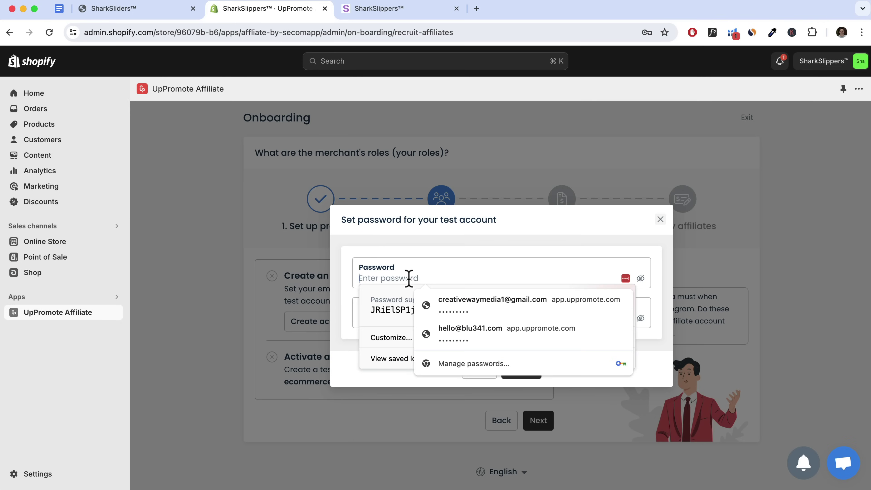
text(••••••••)
key(Tab)
text(•••••••••)
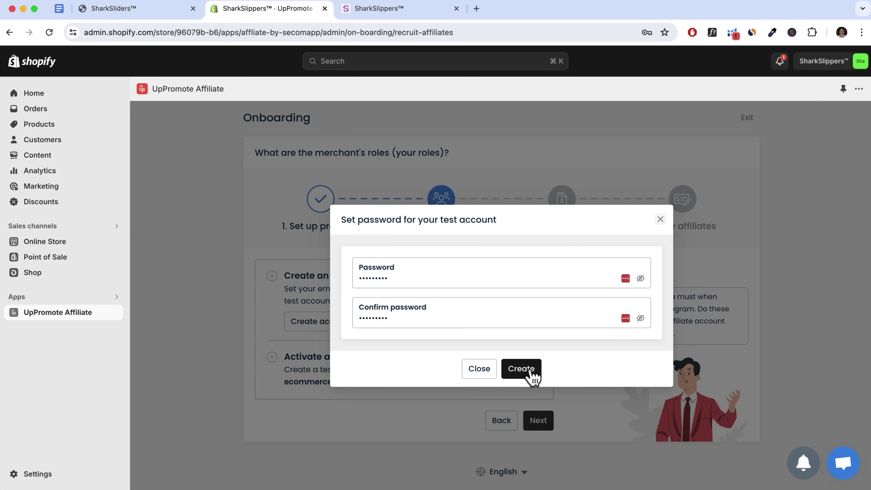
click(533, 375)
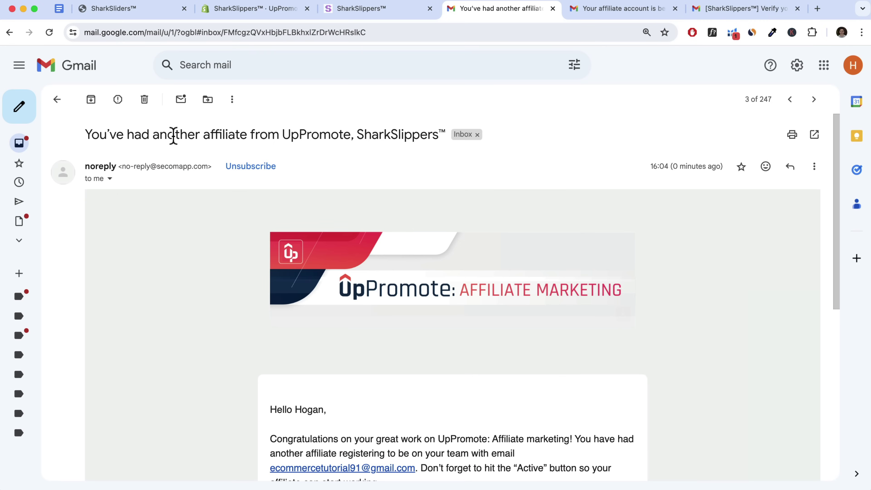
Read the new-affiliate and under-review emails, then confirm the test affiliate's email address from the verification email
scroll(338, 206, down, 5)
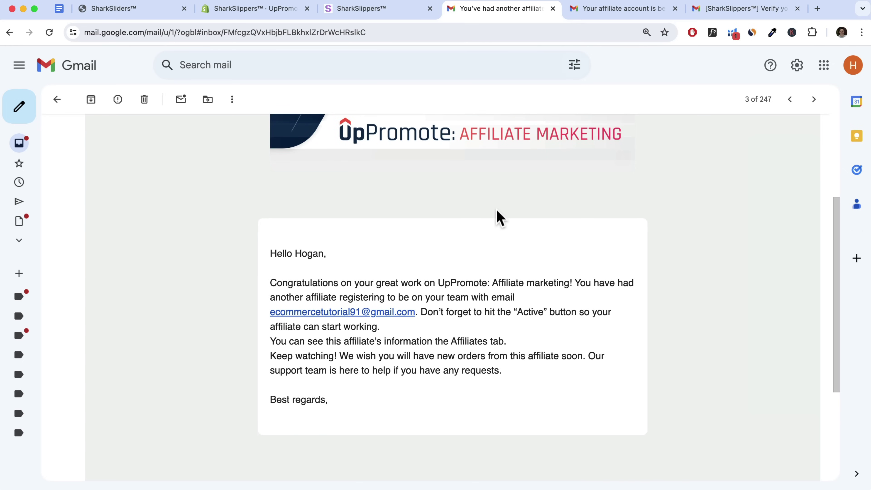
scroll(498, 218, up, 2)
click(619, 10)
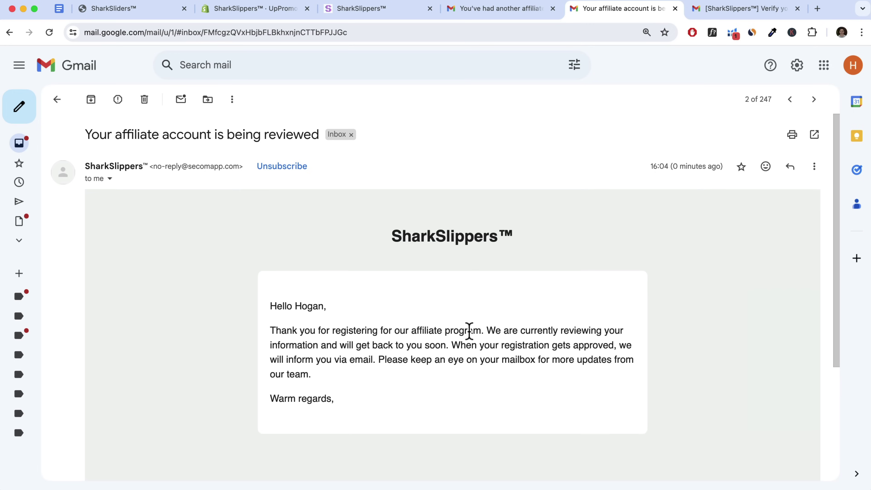
click(749, 10)
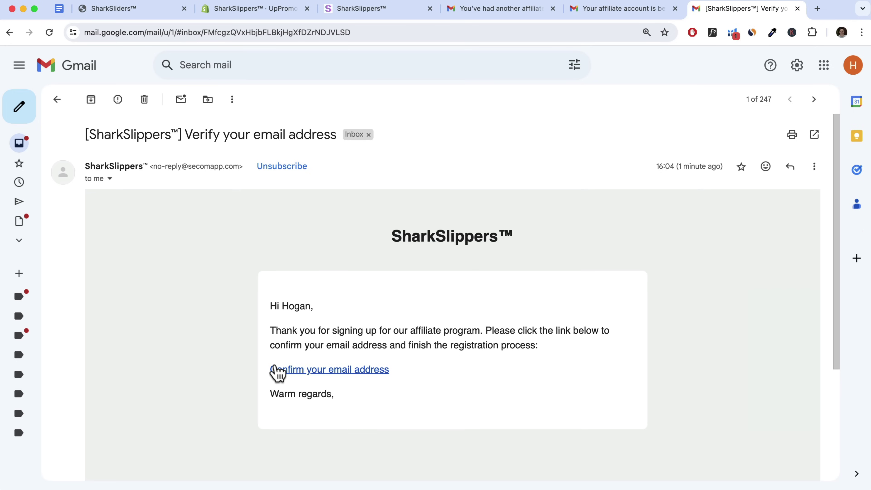
click(292, 371)
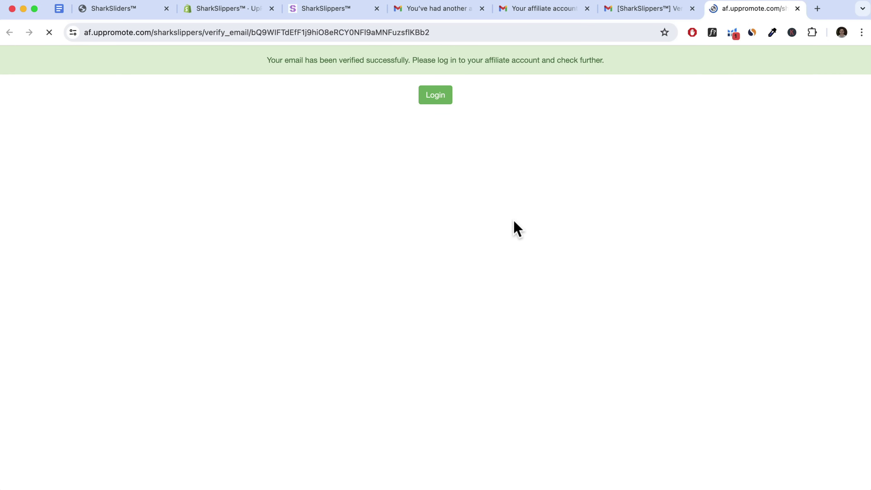
Check the email-verified success banner, then go back to the UpPromote onboarding in Shopify admin
drag(246, 61, 606, 61)
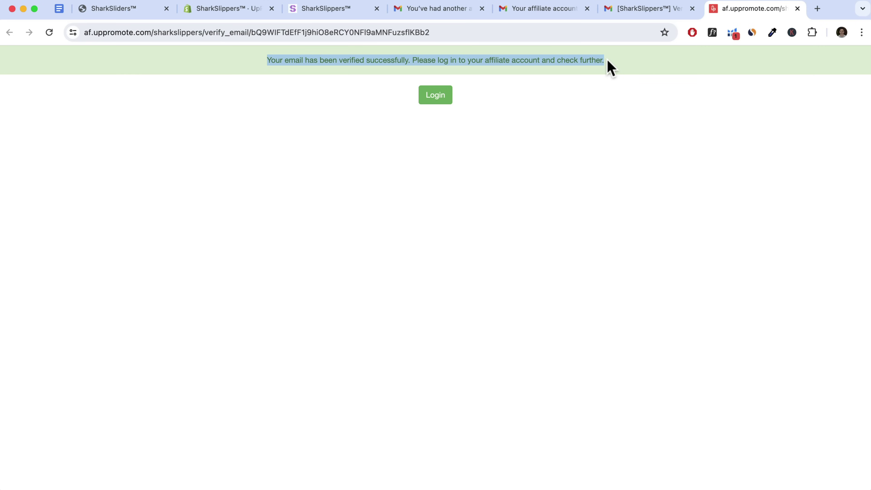
click(236, 14)
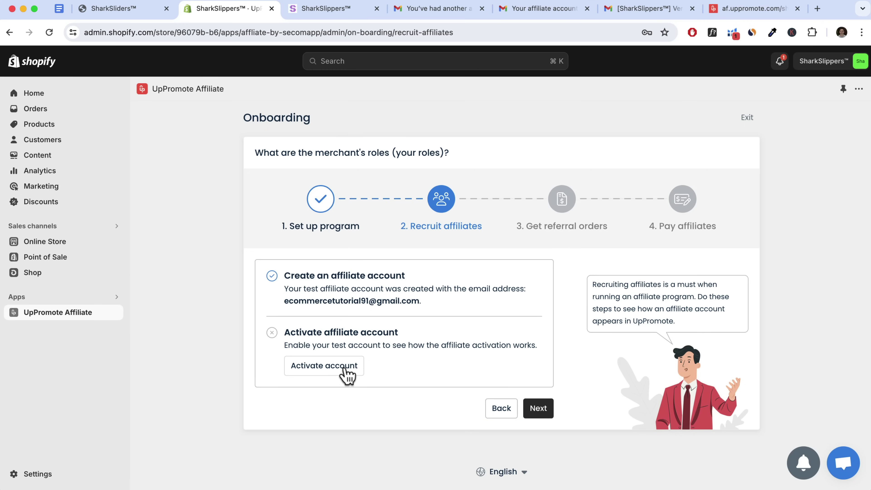
Switch on the test affiliate's account in the activation list and advance onboarding to Get referral orders
click(345, 375)
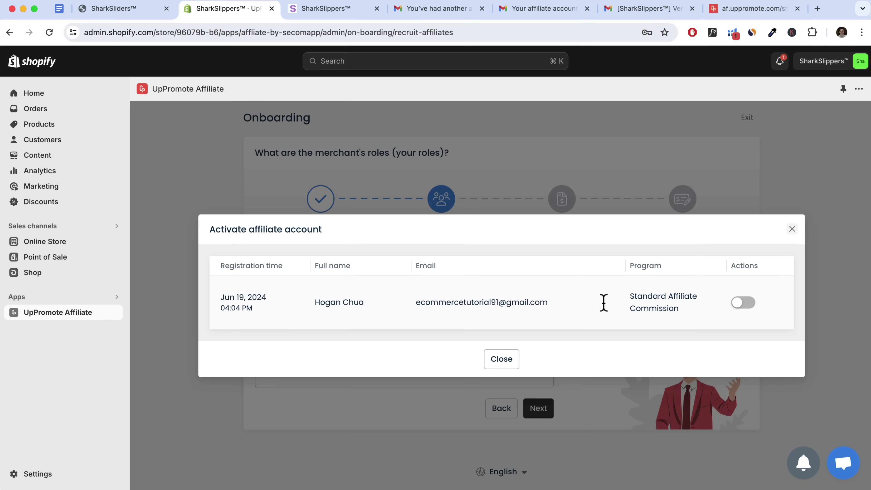
drag(417, 303, 549, 303)
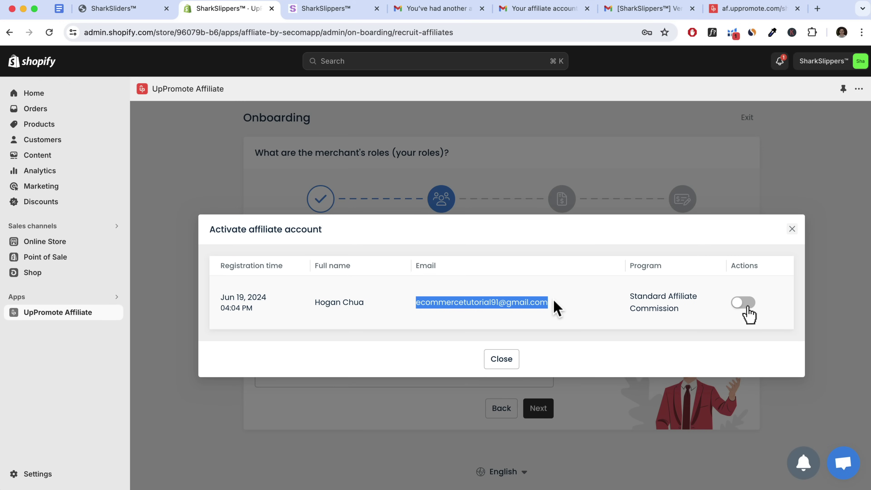
click(742, 304)
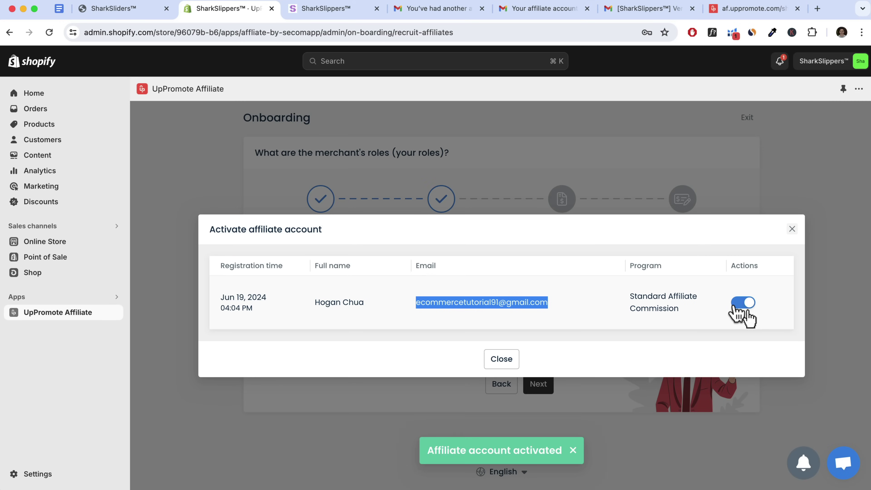
click(502, 359)
click(539, 384)
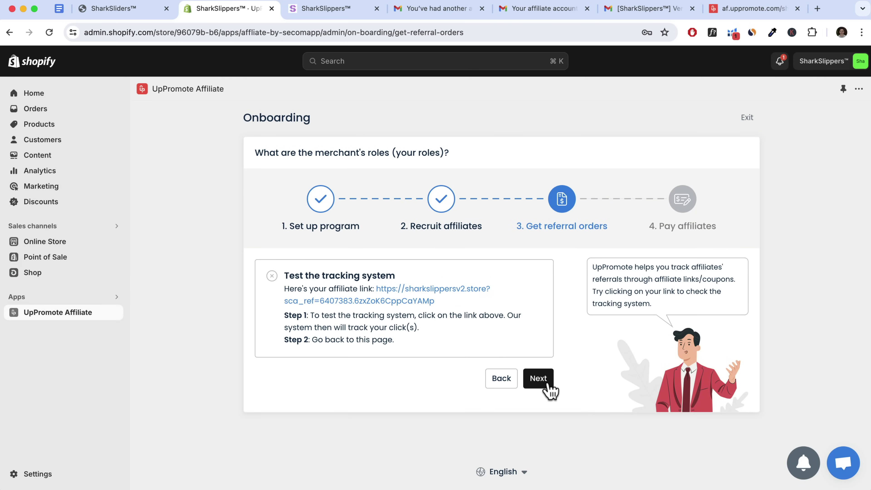
Open the affiliate tracking link to test it, then advance onboarding to Pay affiliates
drag(285, 289, 376, 289)
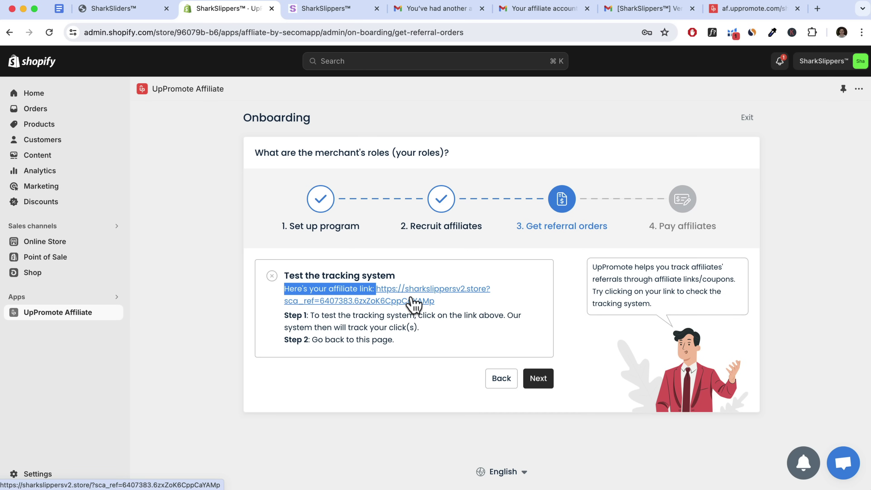
click(414, 303)
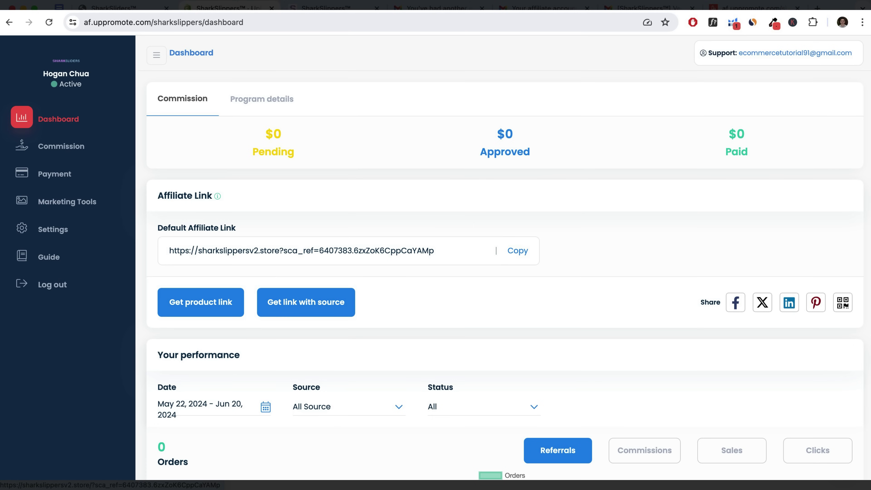
key(super+2)
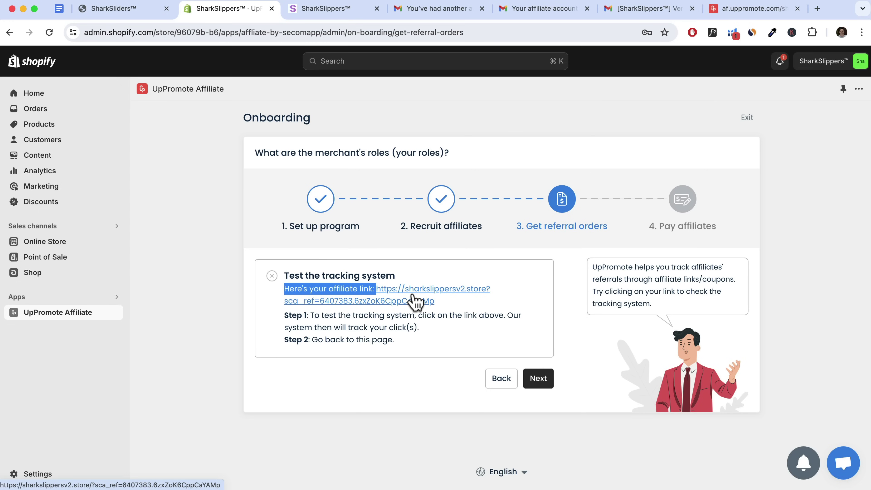
click(539, 378)
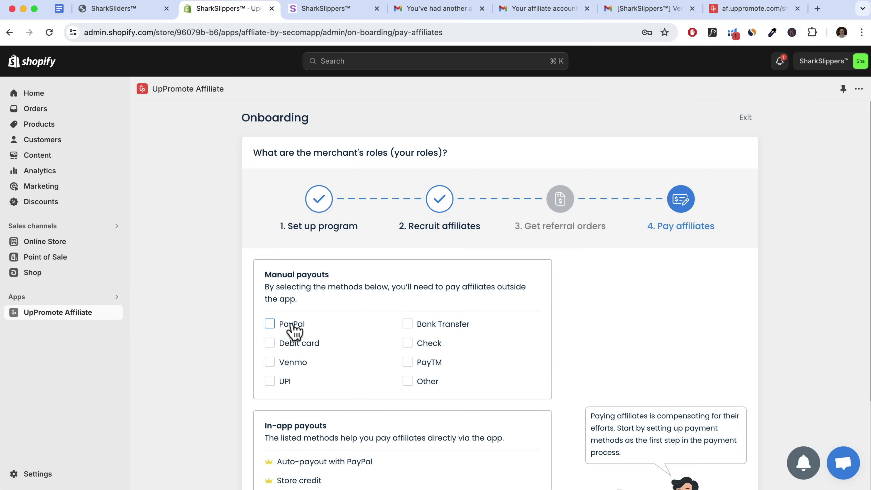
Tick PayPal and Bank Transfer as manual payout methods and Save & Finish onboarding
click(270, 324)
click(409, 325)
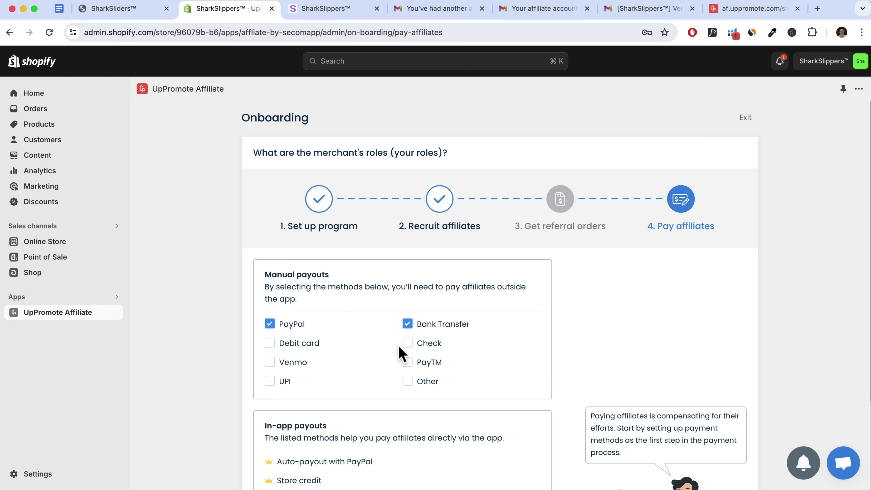
scroll(402, 353, down, 2)
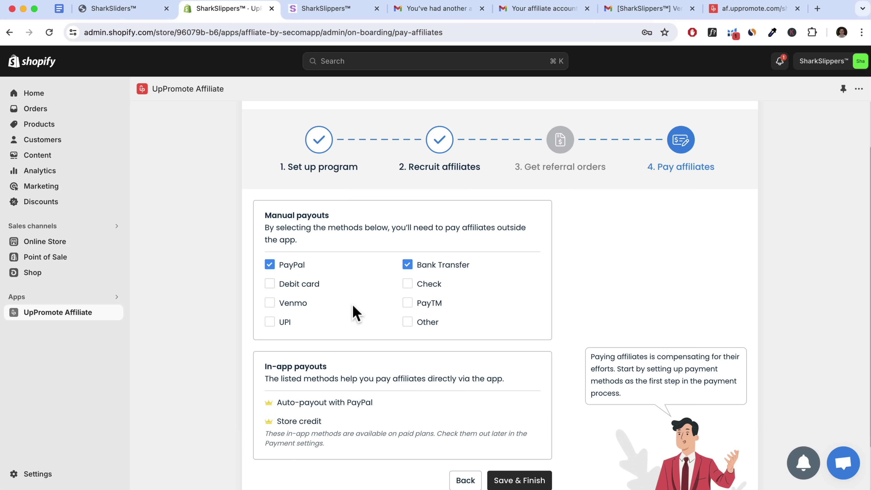
scroll(343, 319, down, 2)
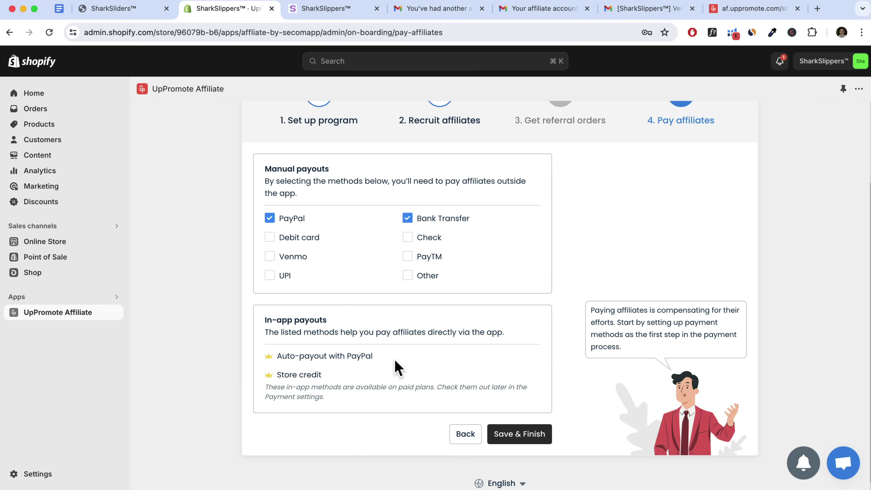
scroll(532, 331, up, 1)
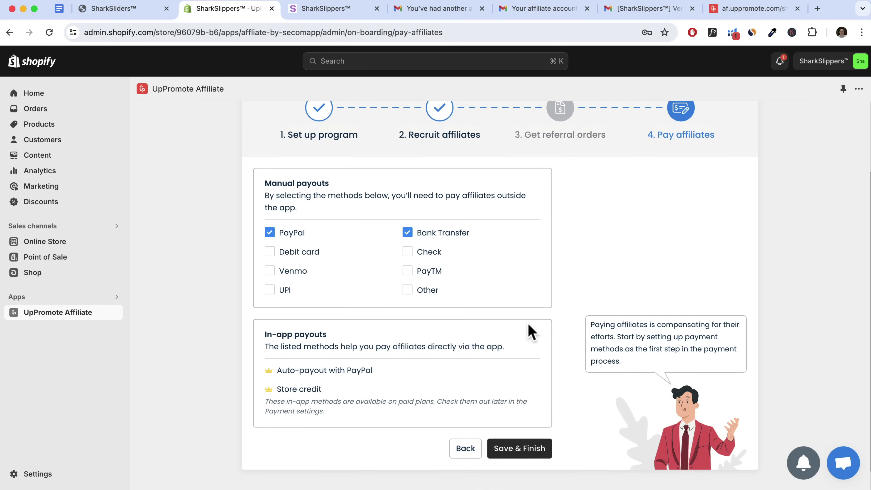
click(519, 451)
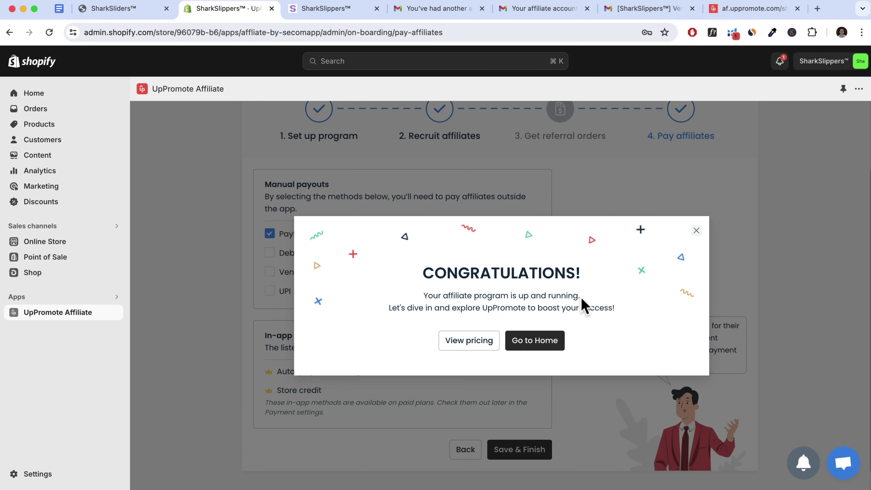
Go to the UpPromote Home page and copy the affiliate registration form link
click(536, 344)
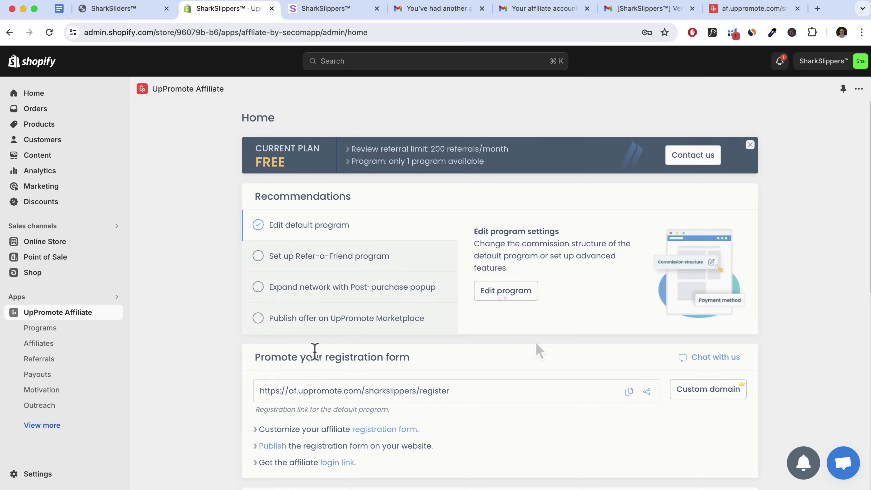
drag(254, 357, 424, 363)
drag(323, 366, 397, 340)
scroll(323, 369, down, 3)
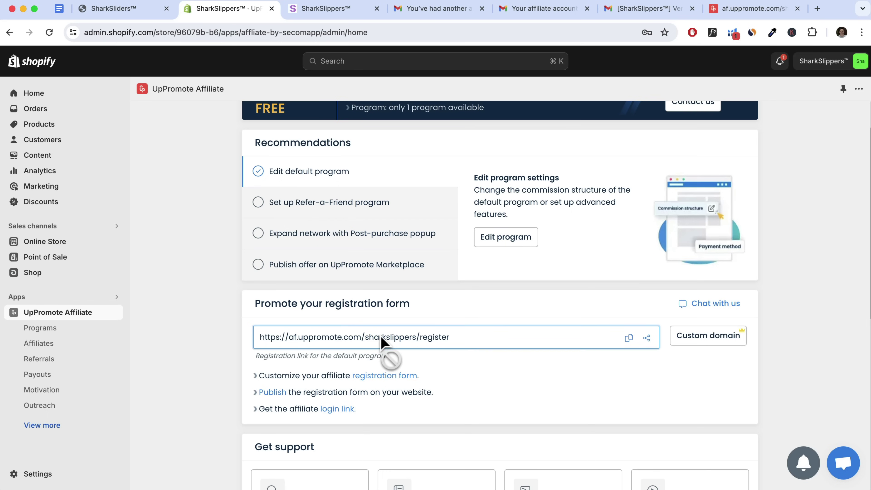
click(629, 338)
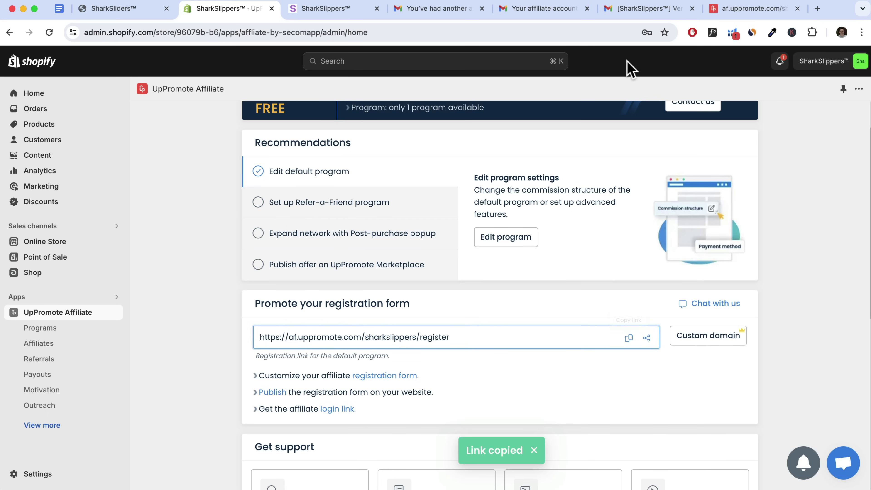
Close the leftover Gmail and affiliate portal tabs and paste the registration link into a new tab
click(482, 9)
click(482, 9)
click(481, 9)
click(482, 9)
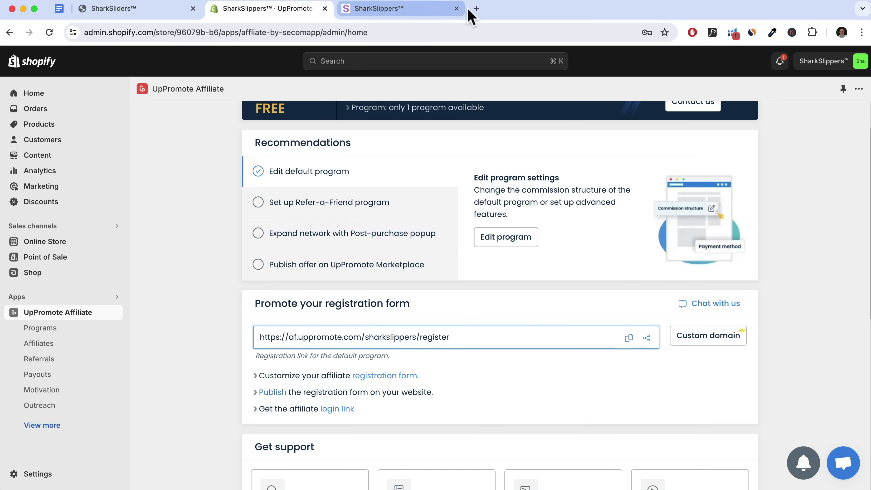
key(super+t)
key(super+v)
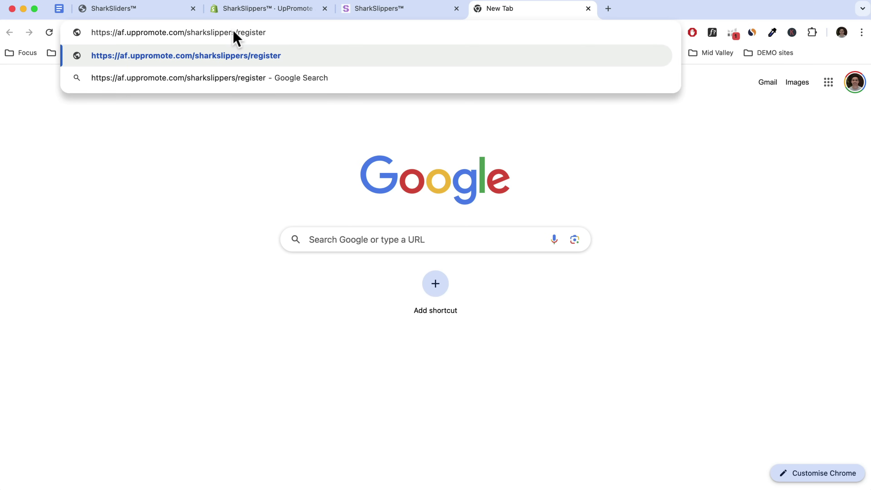
Load the registration page and review its Benefits: 30 cookie days, Percent Of Sale, 10% commission
key(Return)
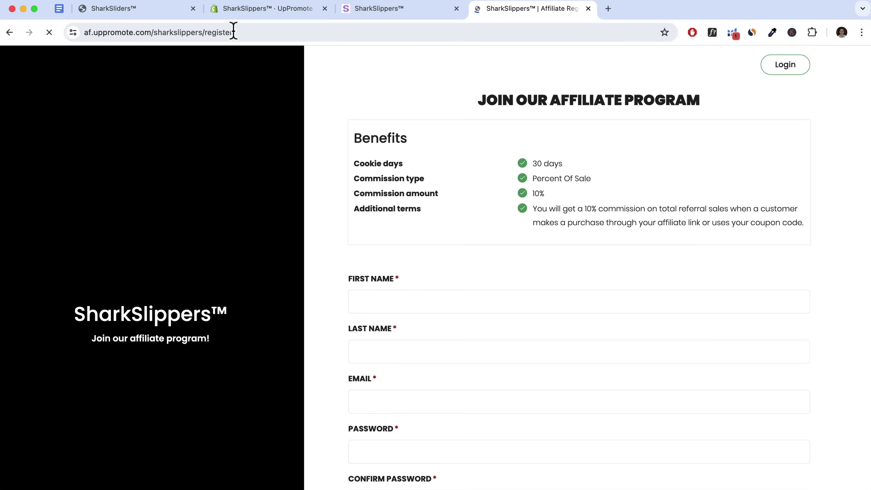
scroll(380, 202, down, 5)
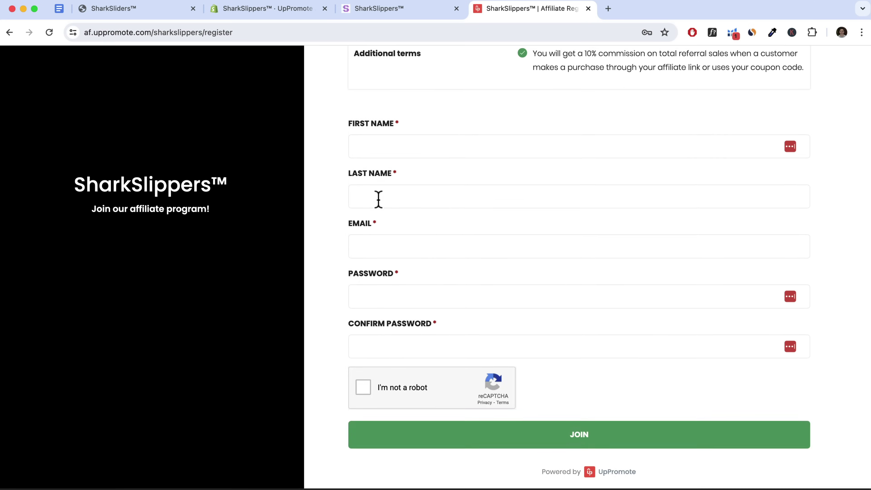
scroll(377, 197, up, 5)
scroll(424, 243, down, 5)
scroll(425, 239, up, 5)
scroll(424, 238, up, 2)
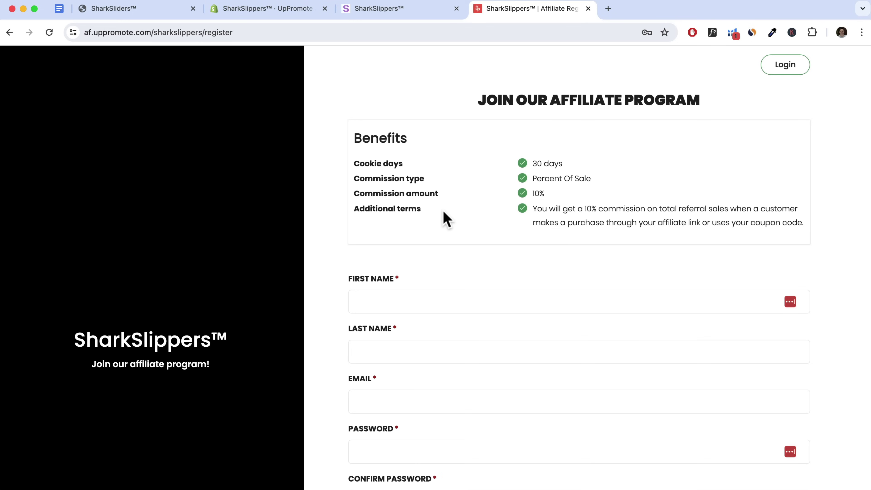
Check the storefront footer's unlinked Affiliate Program text, then return to the UpPromote admin
click(381, 10)
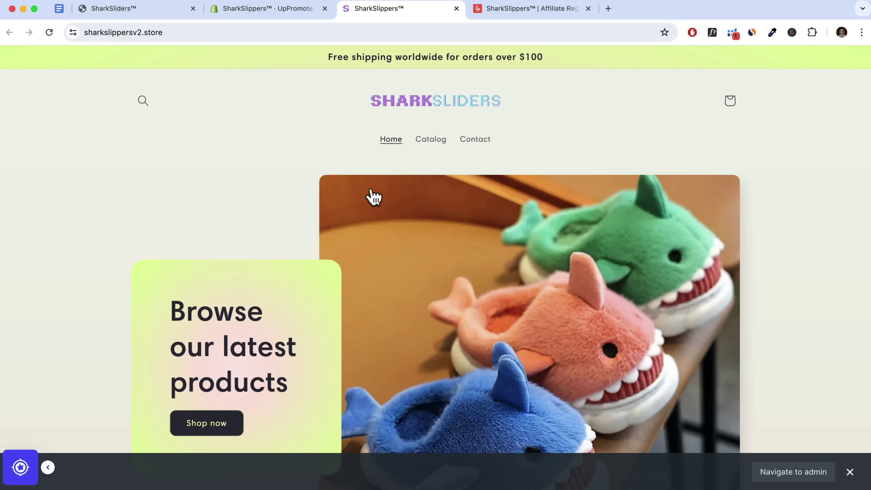
scroll(371, 201, down, 15)
drag(412, 398, 327, 397)
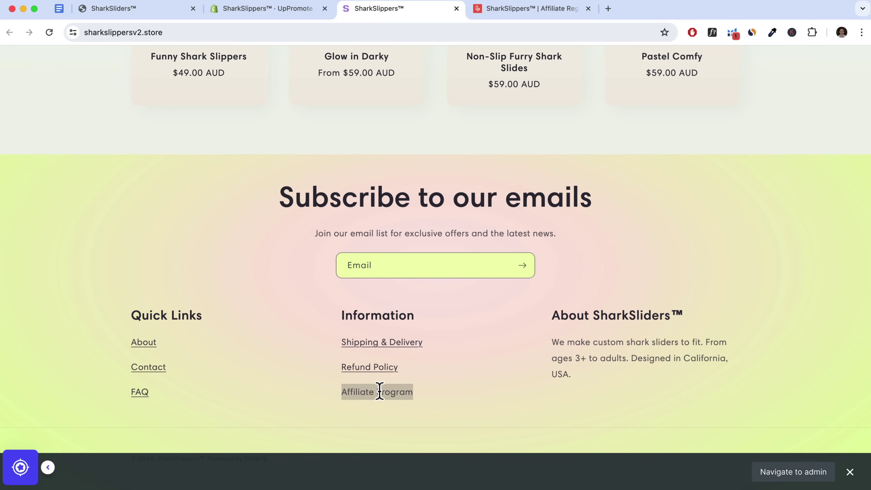
click(269, 10)
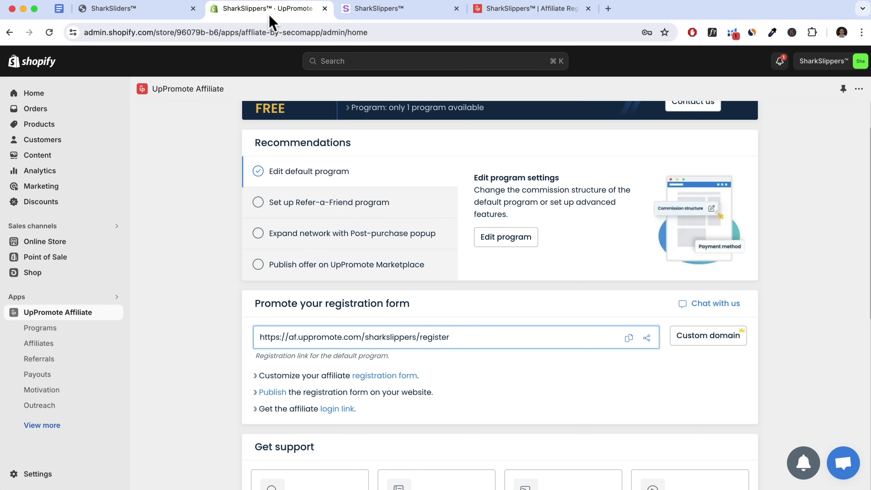
Copy the affiliate registration link and go to Online Store > Navigation
click(630, 338)
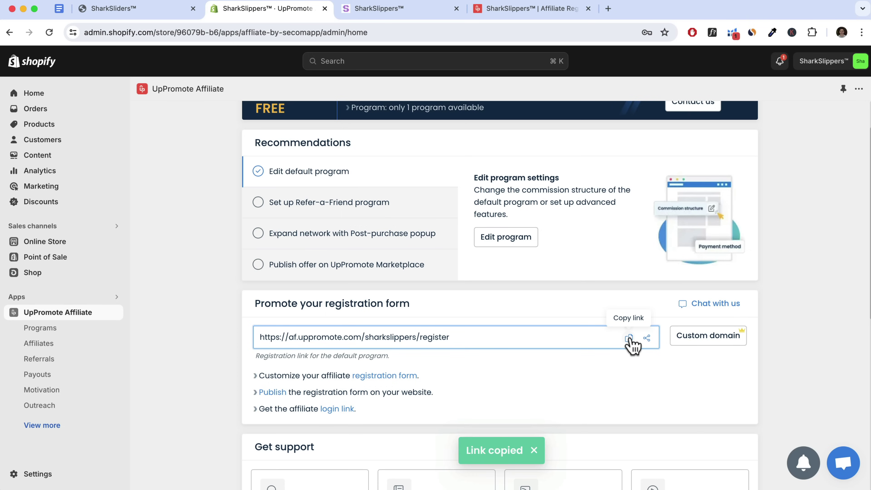
click(54, 243)
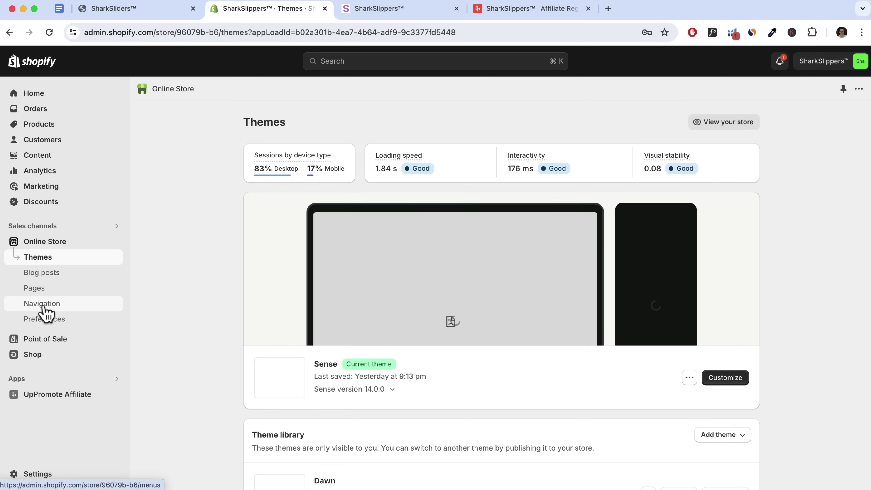
click(44, 307)
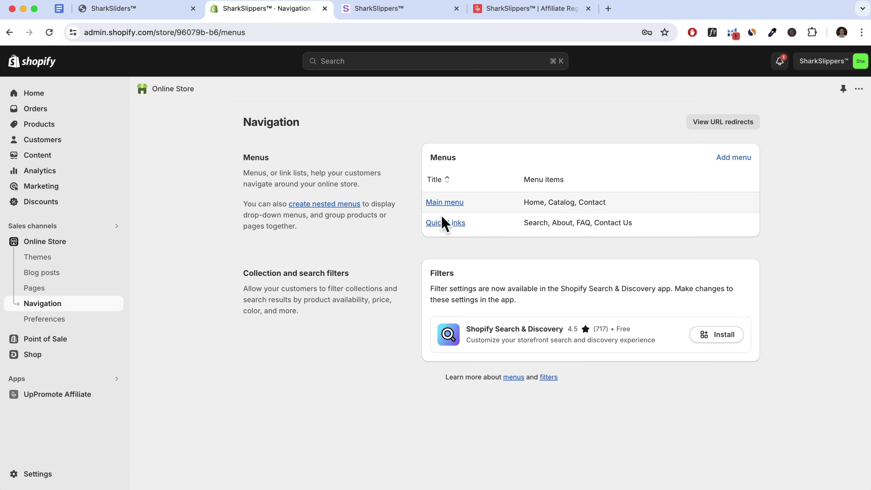
Compare with the storefront's header menu, then open the Main menu for editing
click(406, 15)
scroll(485, 77, up, 15)
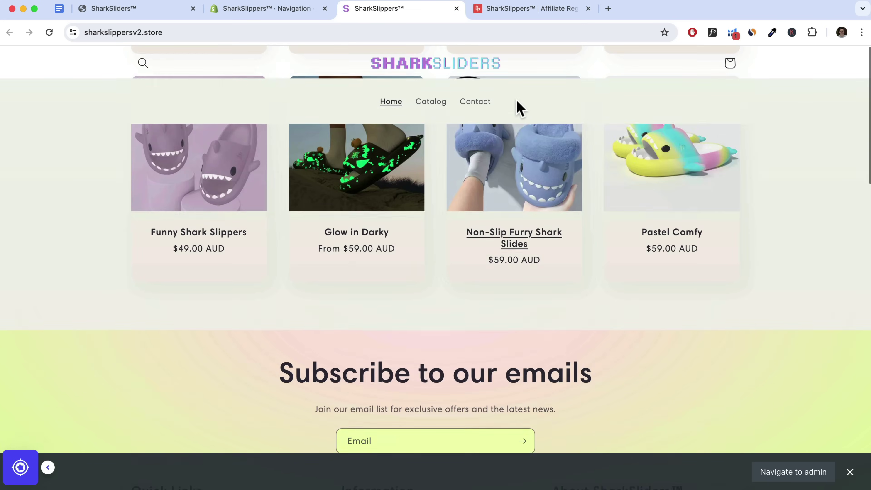
click(275, 10)
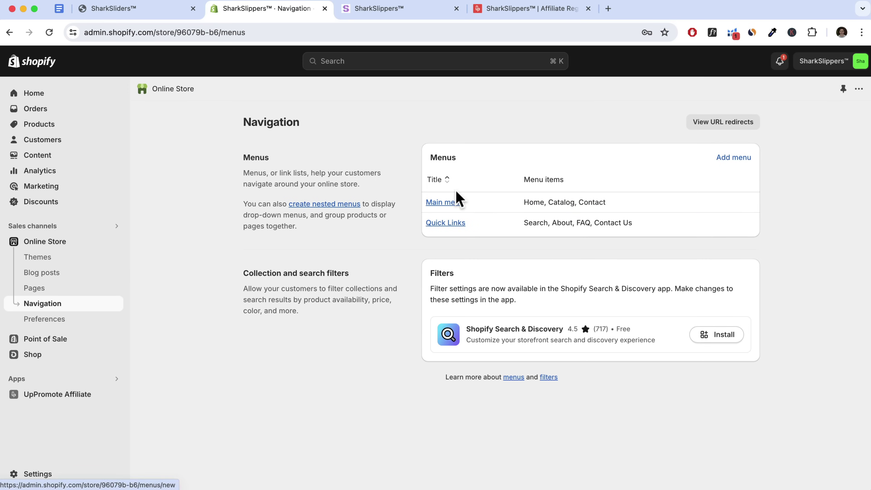
click(453, 203)
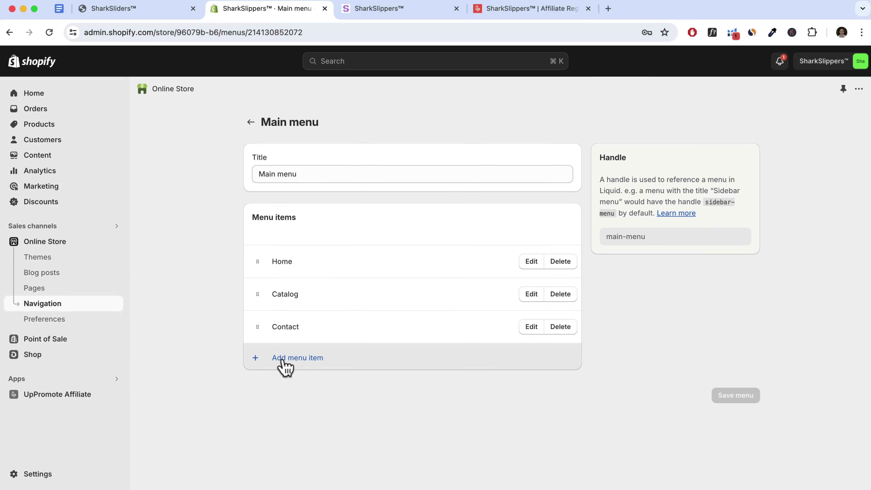
Add an 'Affiliate Program' menu item linked to the pasted affiliate registration URL
click(284, 359)
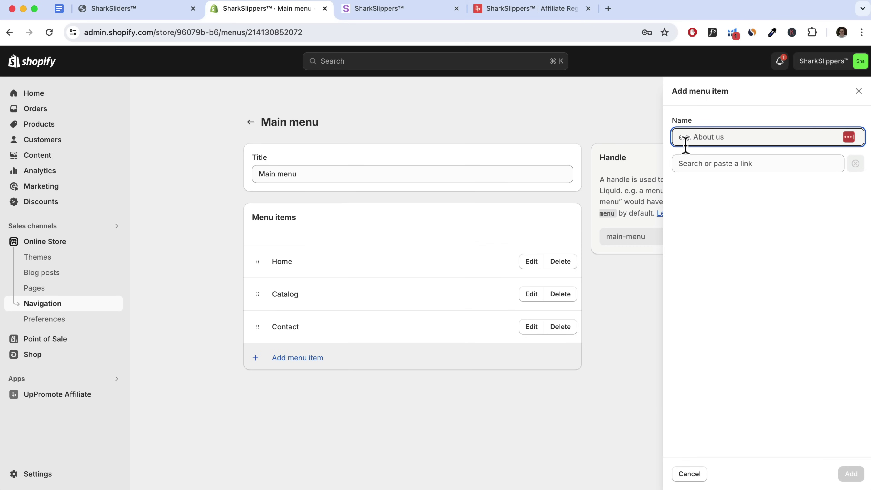
text(Affiliate Program)
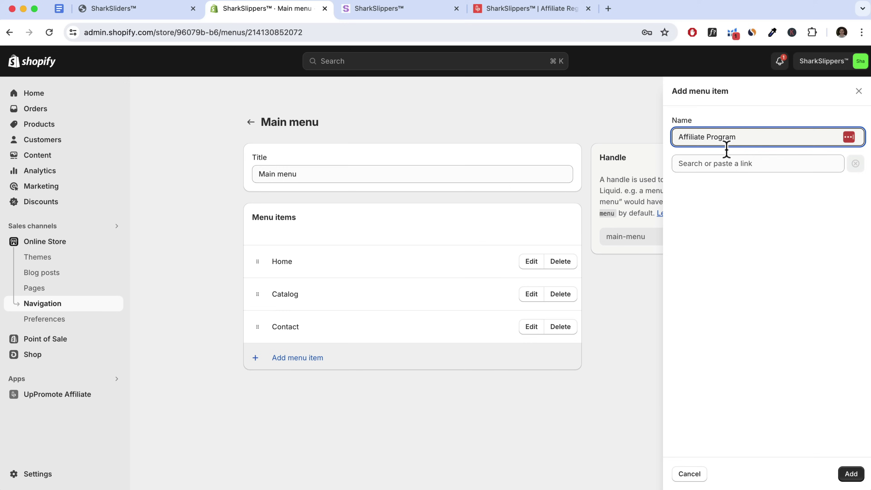
click(712, 163)
key(super+v)
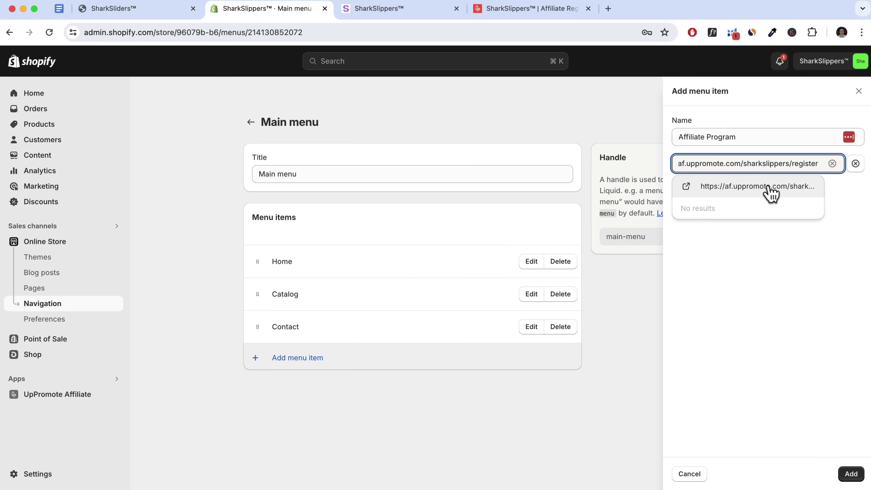
click(766, 187)
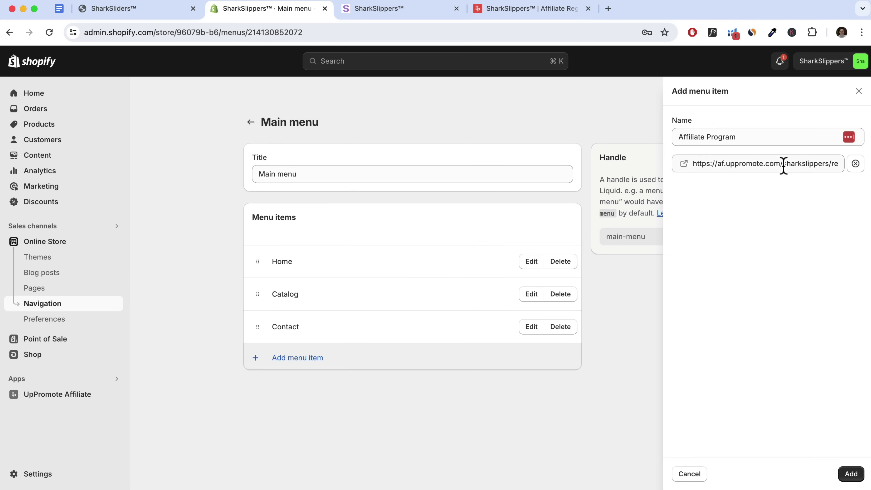
click(852, 476)
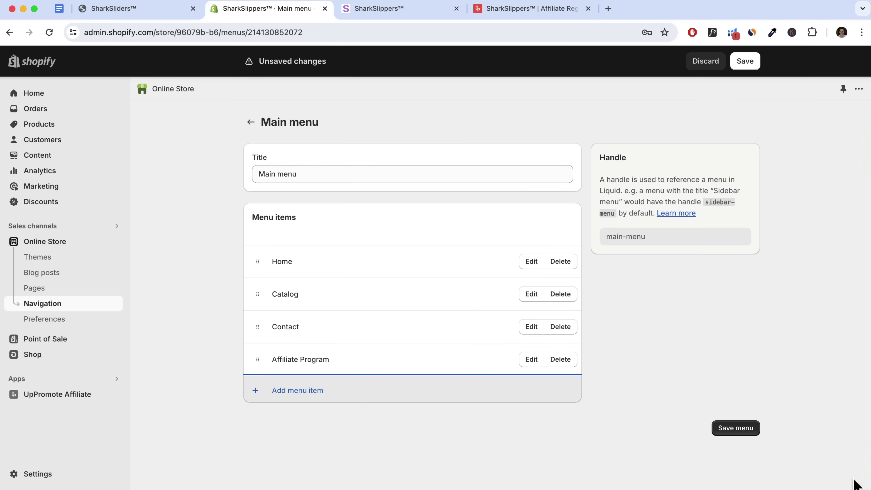
Save the Main menu and check the storefront header before returning to navigation
click(742, 436)
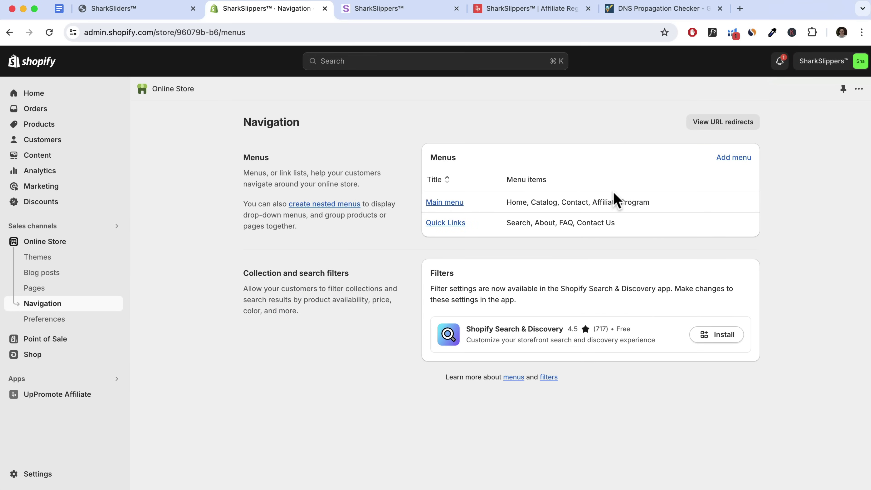
click(376, 11)
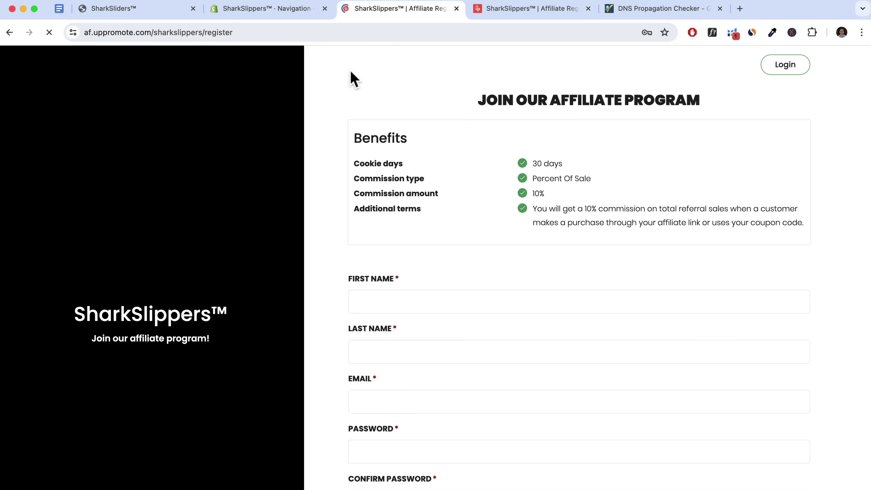
click(254, 10)
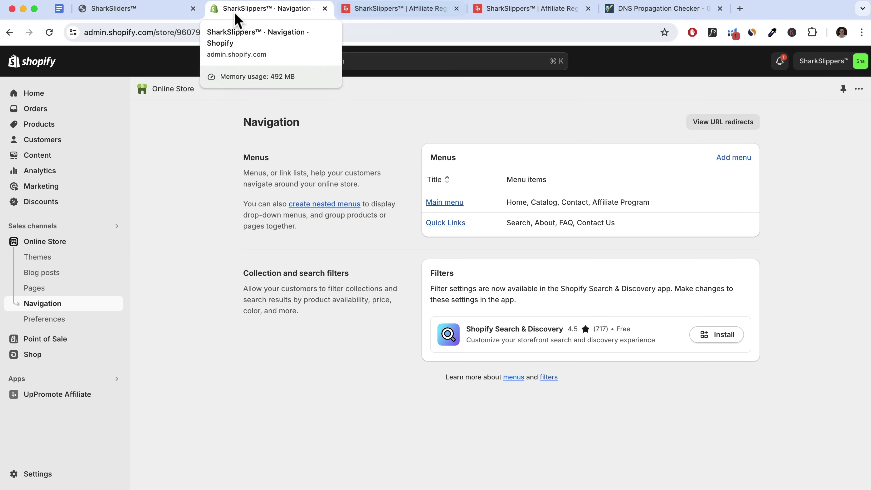
Customise the current Sense theme and select the footer's Information text block
click(62, 244)
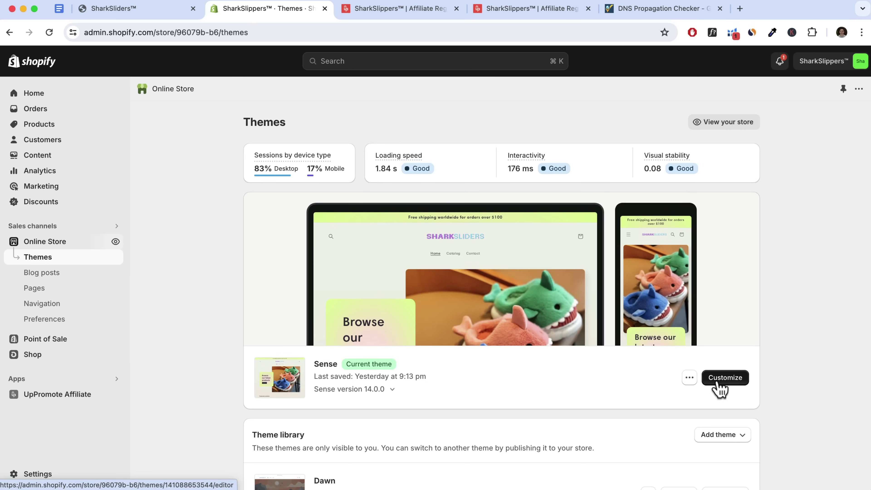
click(726, 377)
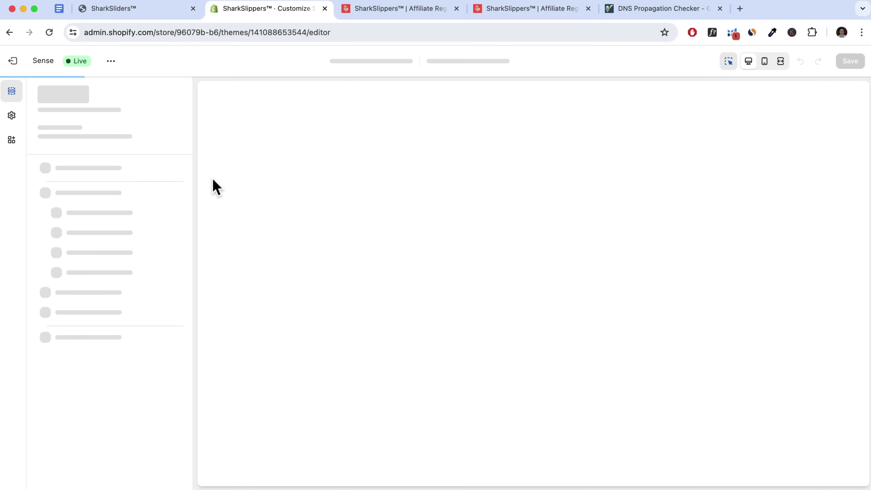
scroll(399, 254, down, 2)
scroll(400, 254, down, 15)
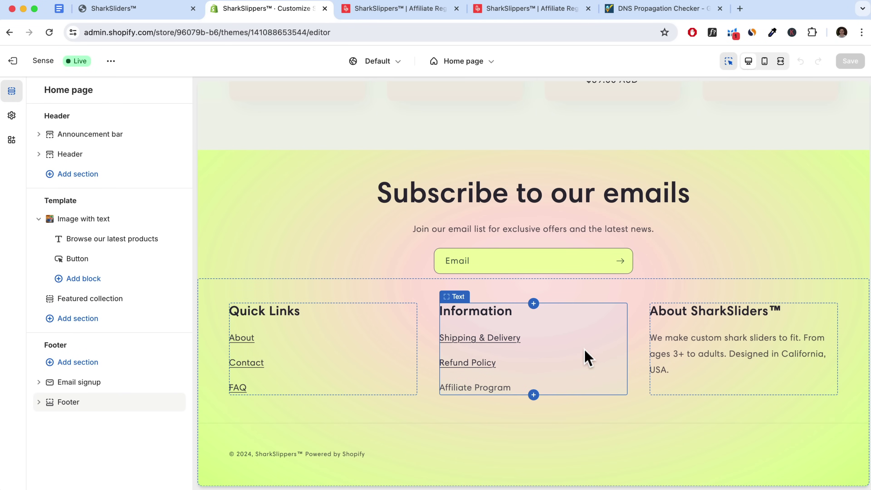
click(560, 346)
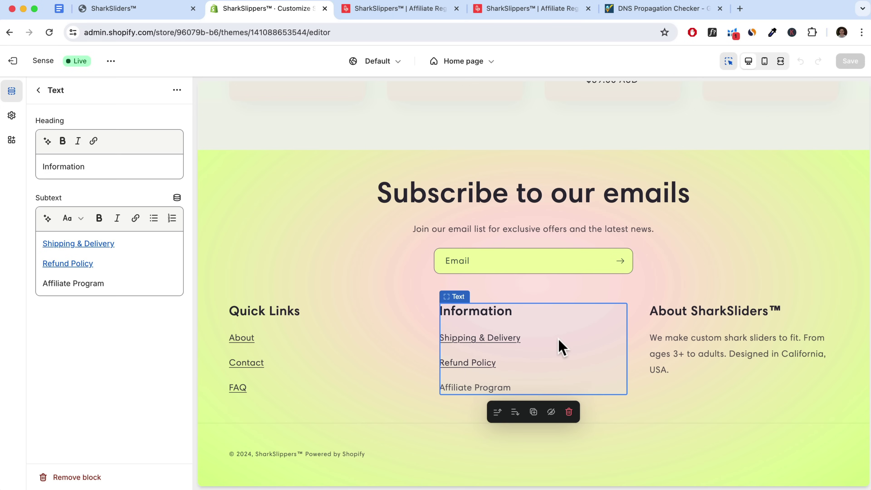
Link the footer's Affiliate Program subtext to the registration URL, save the theme, and exit
drag(103, 283, 43, 284)
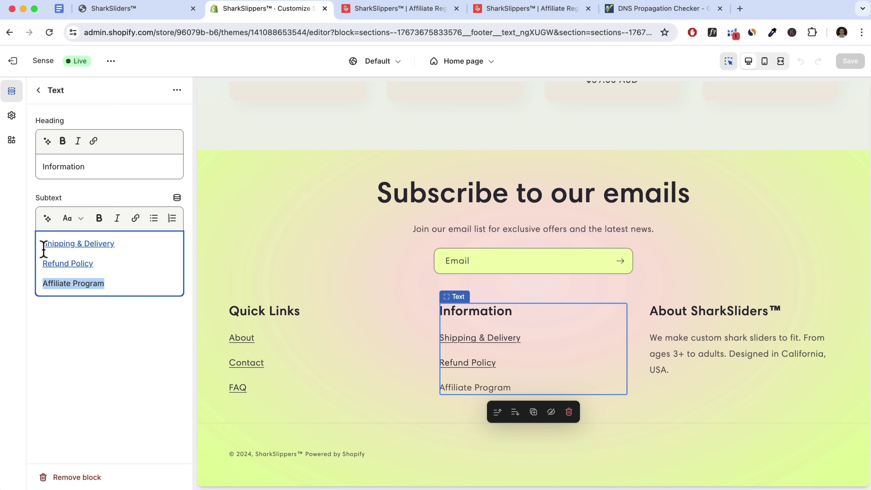
click(136, 220)
click(115, 209)
text(https://af.uppromote.com/sharkslippers/register)
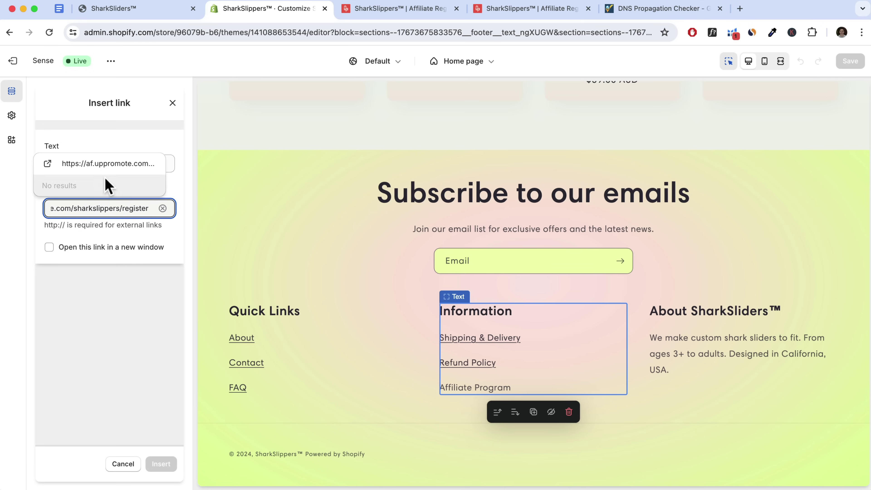
click(104, 164)
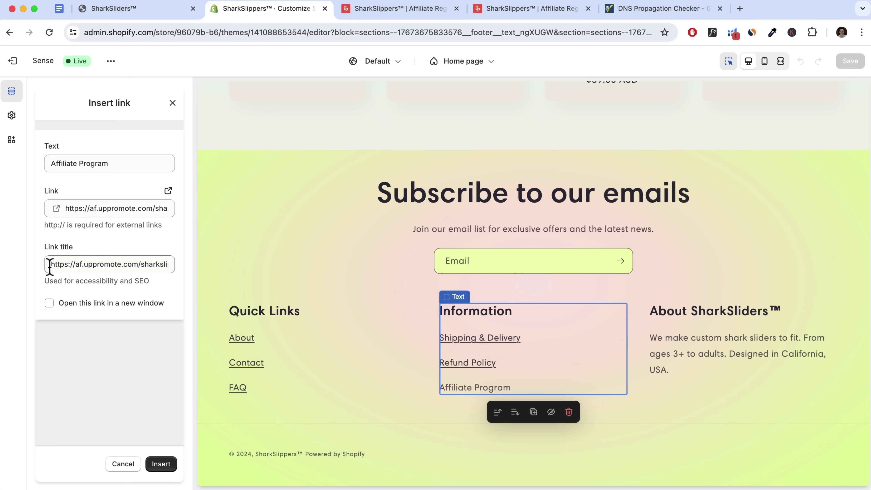
click(158, 465)
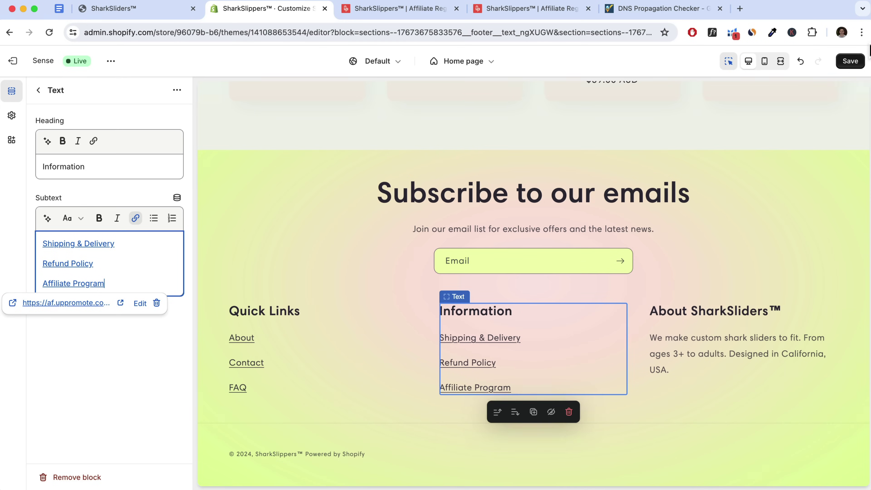
click(850, 62)
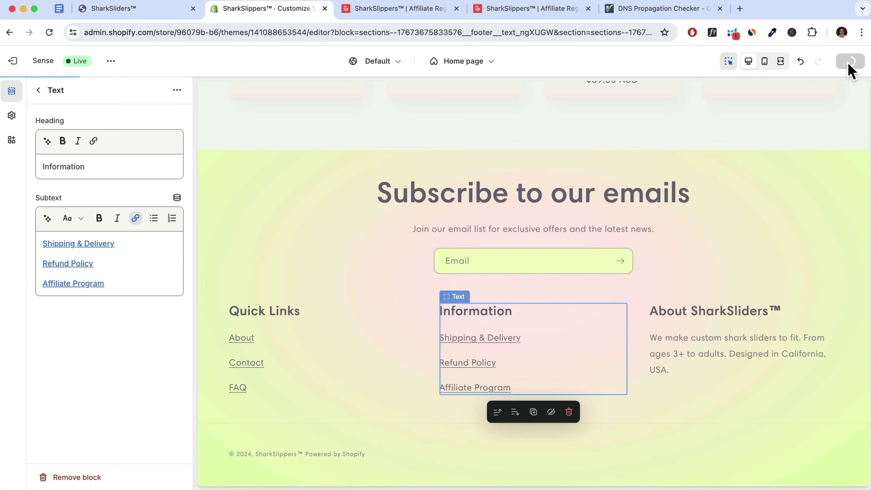
click(12, 62)
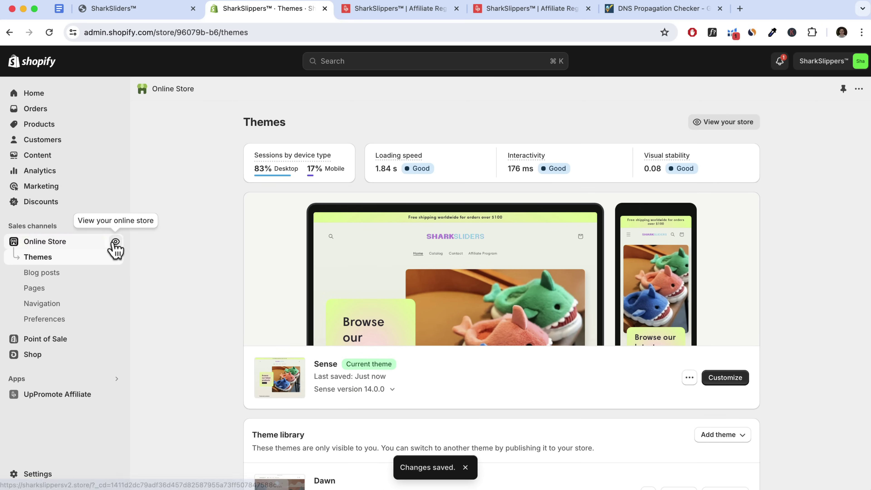
Open the live store and follow the footer's Affiliate Program link
click(114, 241)
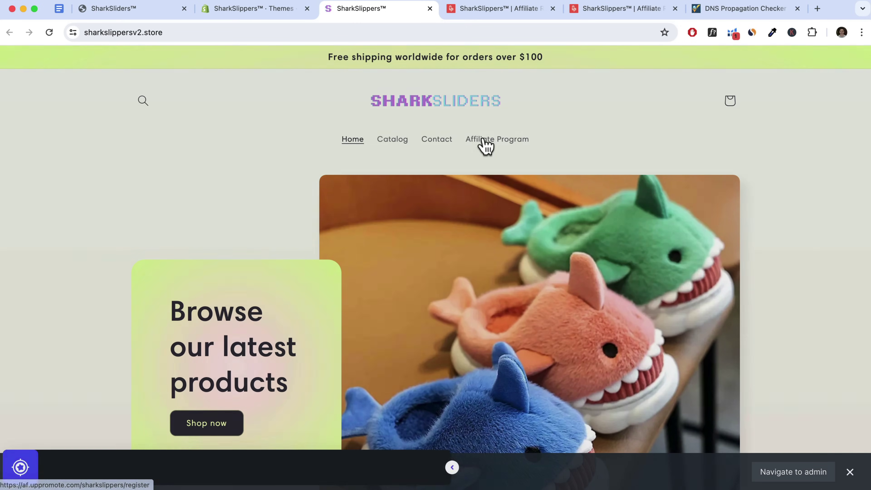
scroll(465, 165, down, 15)
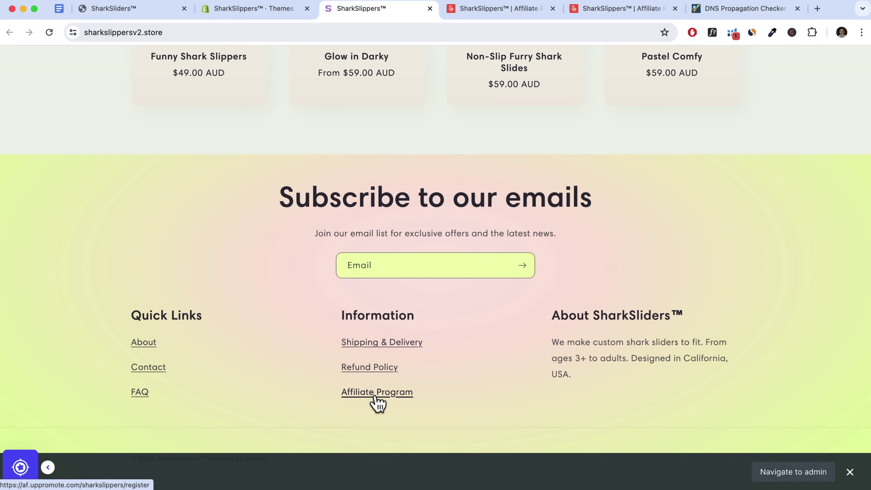
click(376, 403)
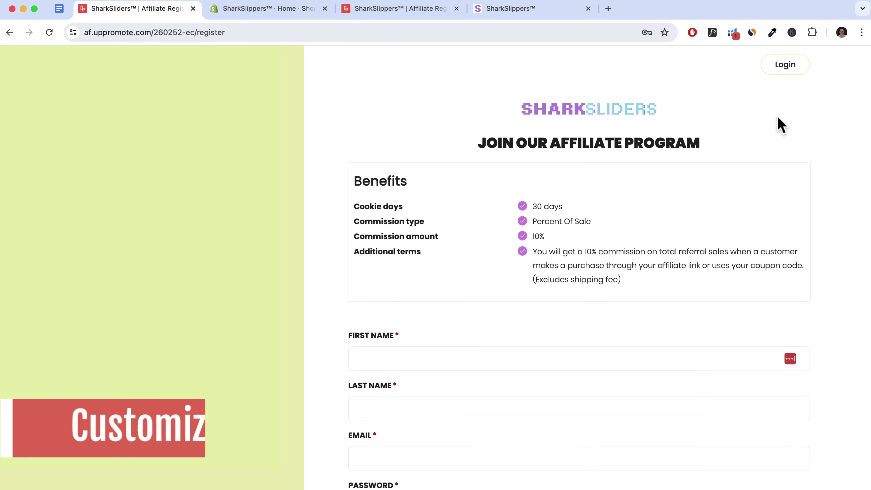
Review the SharkSliders and SharkSlippers affiliate registration pages, then go back to the admin home
scroll(778, 119, down, 2)
scroll(777, 117, down, 10)
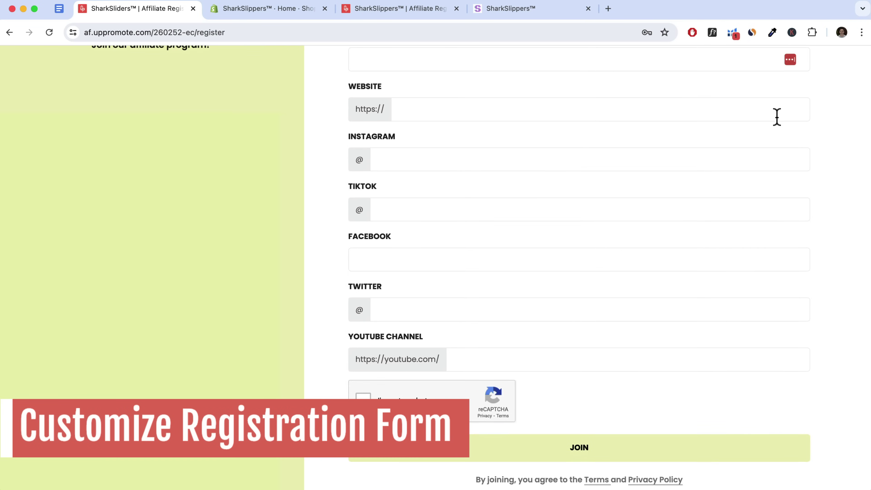
scroll(777, 117, up, 15)
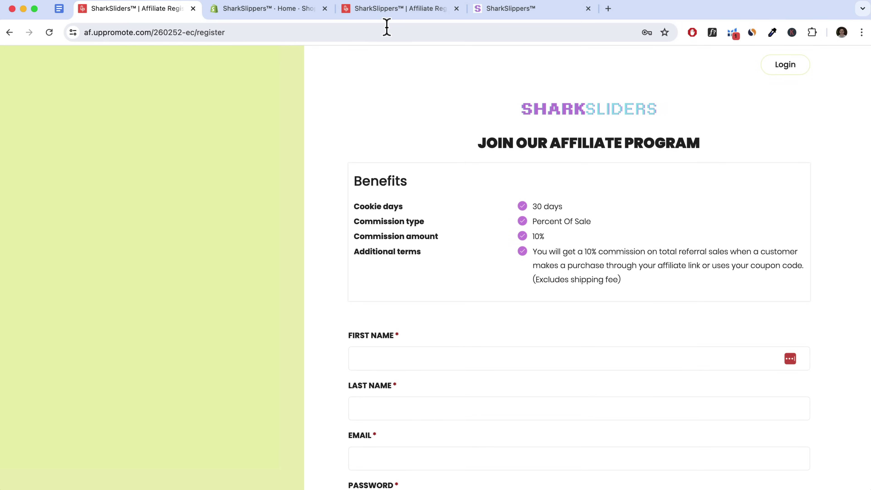
click(399, 13)
scroll(409, 170, down, 5)
scroll(408, 170, up, 5)
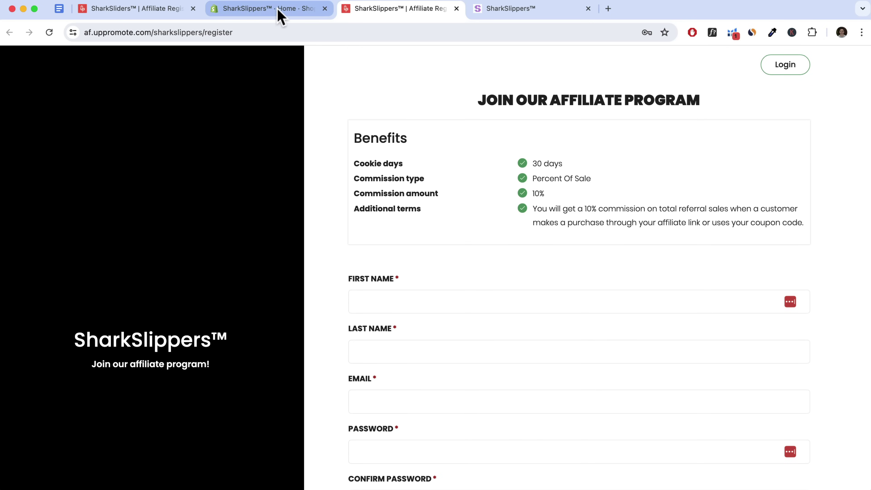
click(269, 10)
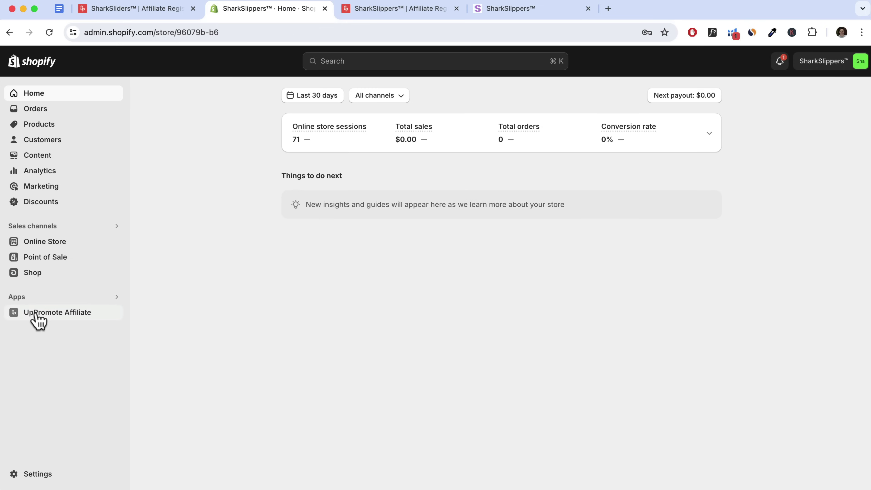
Open the UpPromote Affiliate app's registration form editor
click(44, 314)
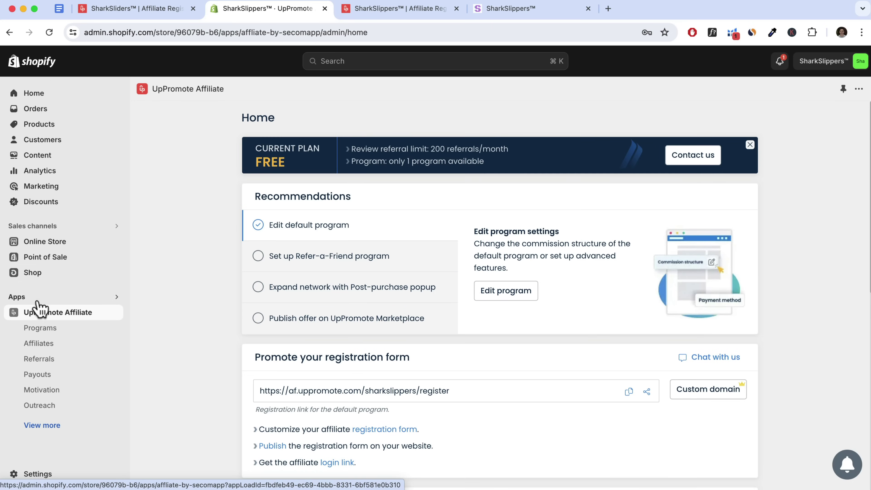
scroll(391, 323, down, 3)
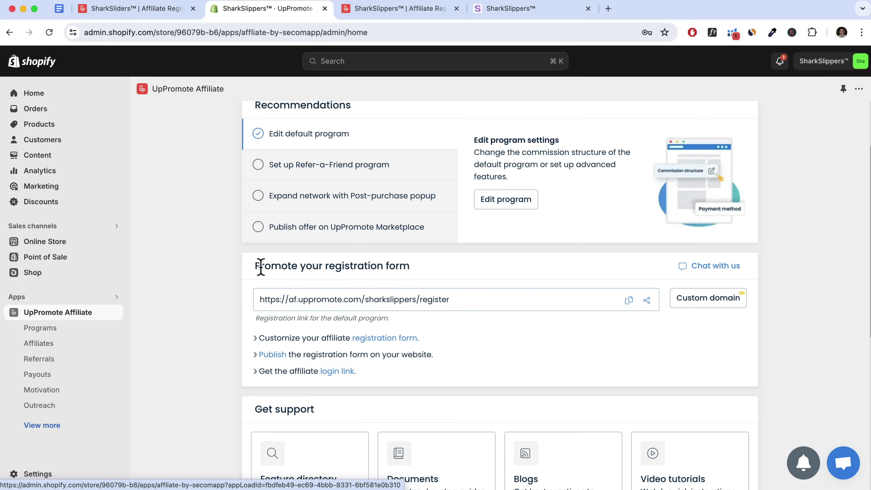
click(365, 338)
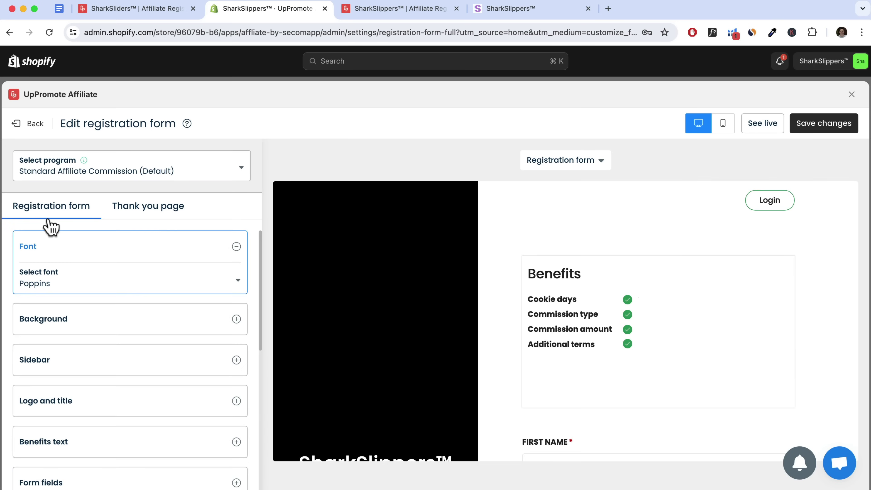
scroll(126, 340, down, 10)
scroll(78, 327, up, 10)
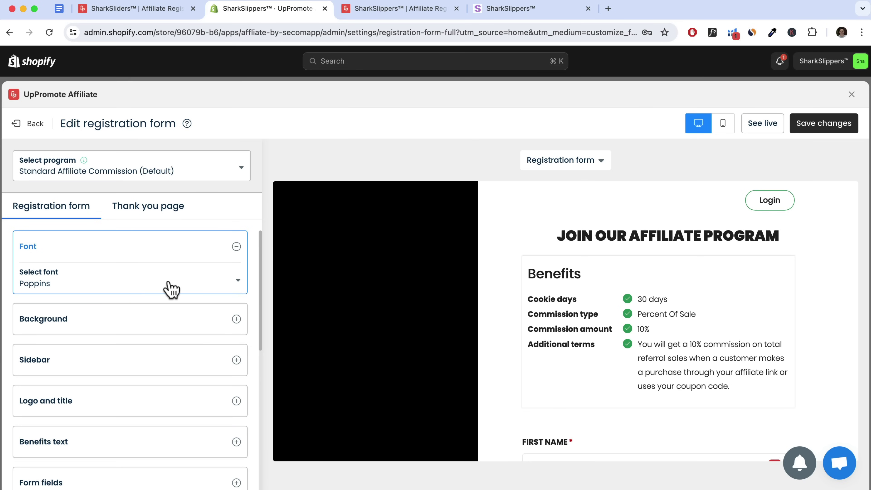
Browse the fonts keeping Poppins, expand the Background settings, then switch to the storefront
click(172, 289)
scroll(36, 436, up, 1)
scroll(36, 436, down, 3)
click(235, 217)
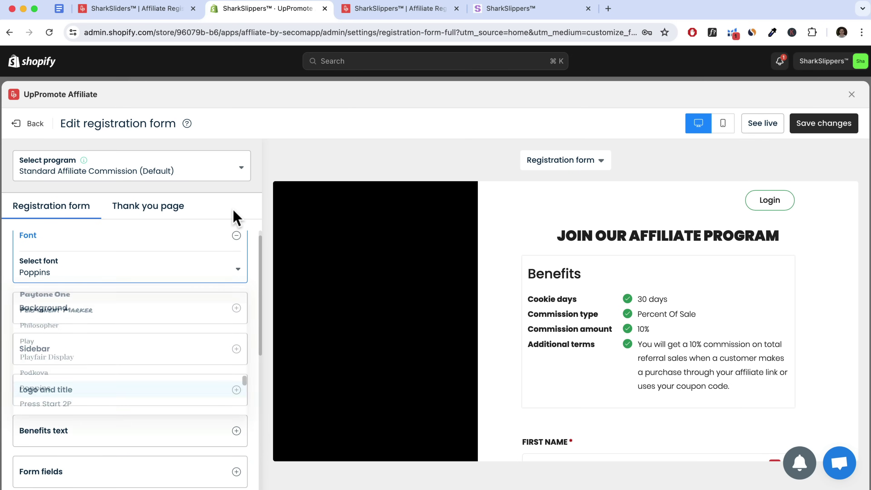
click(115, 315)
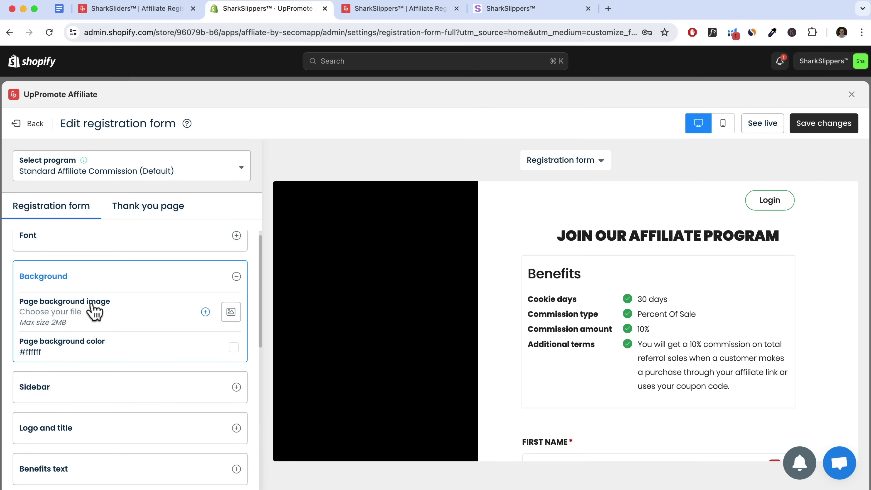
scroll(446, 342, down, 8)
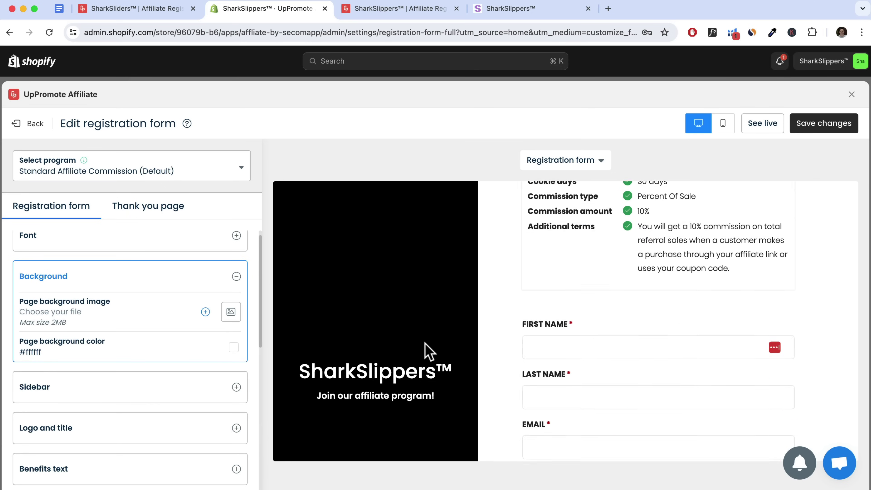
scroll(377, 330, up, 3)
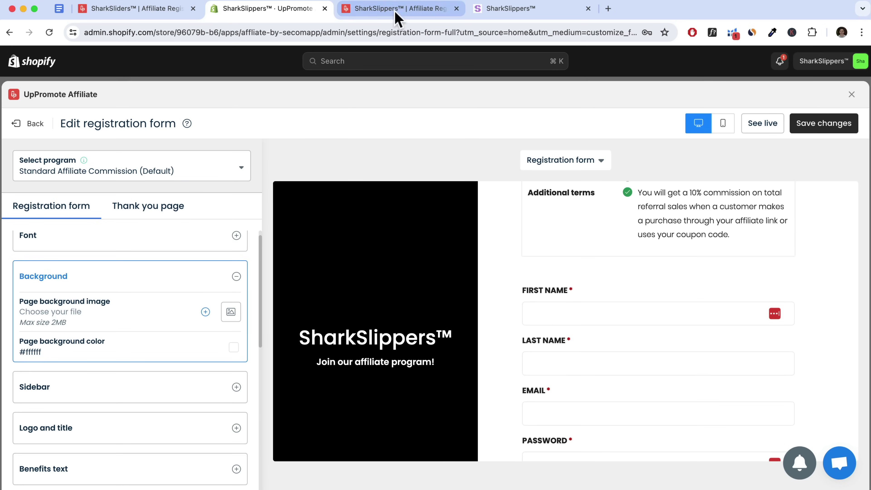
click(540, 10)
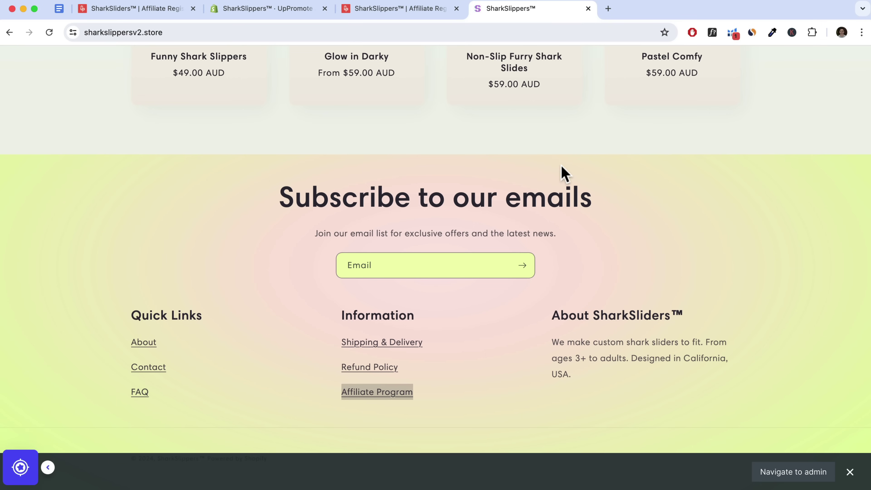
Pick the hero card's light green #DEFA99 with ColorZilla, then return to the UpPromote tab
scroll(564, 173, up, 15)
click(773, 33)
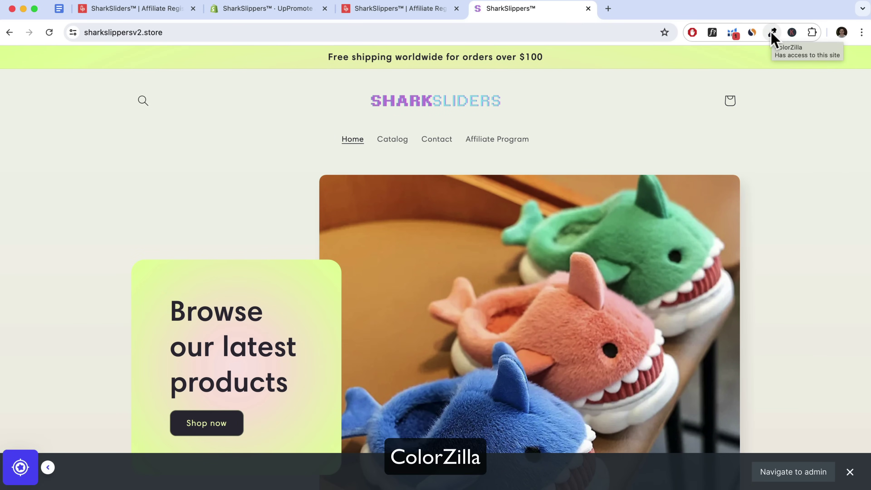
click(773, 35)
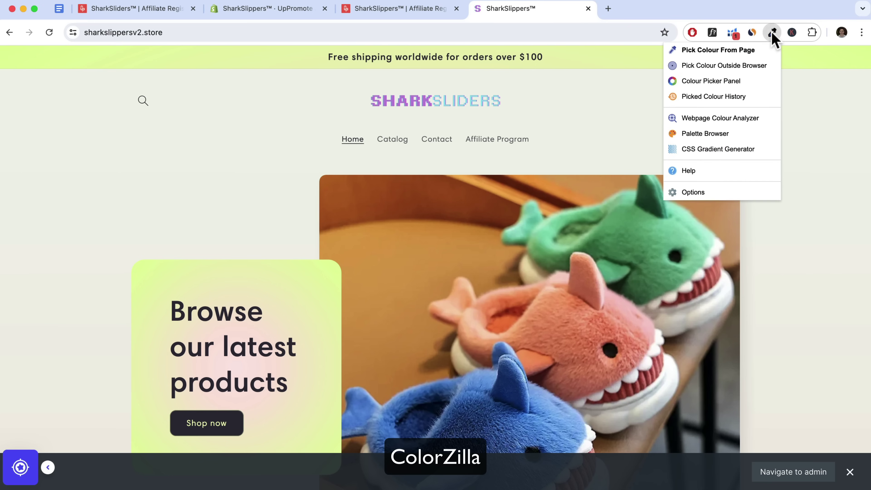
click(736, 50)
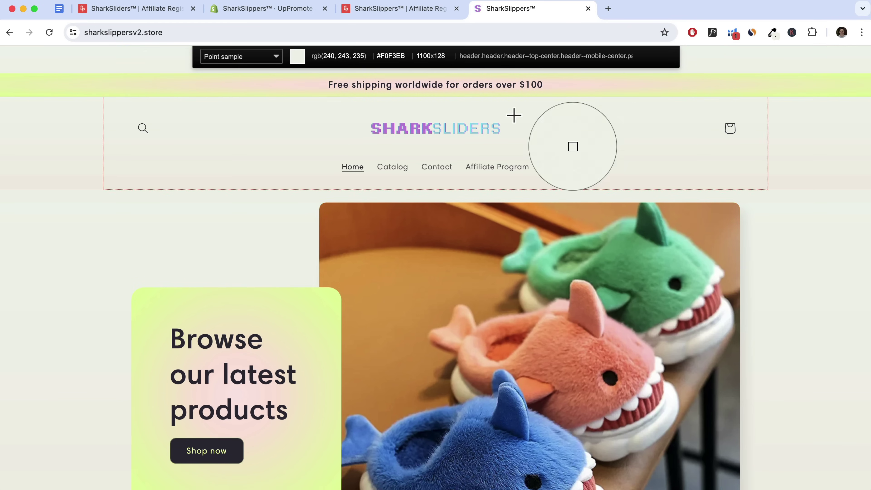
scroll(240, 232, down, 3)
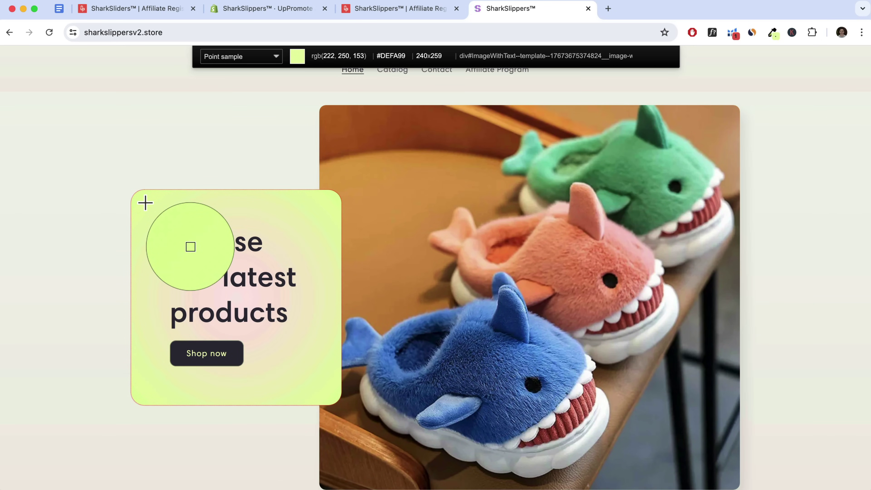
click(145, 202)
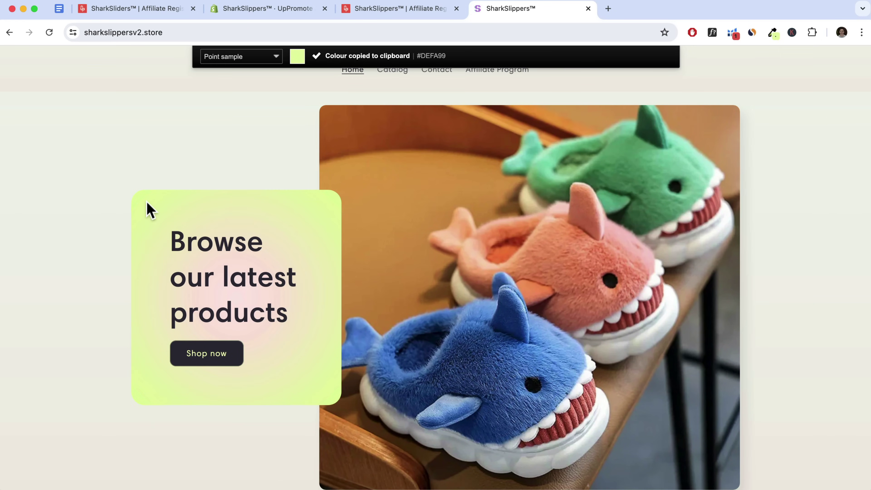
scroll(148, 209, down, 1)
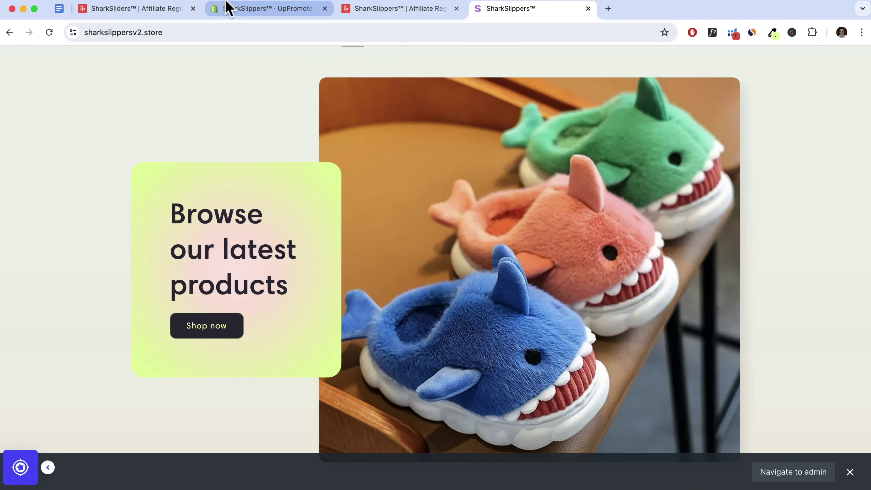
click(280, 14)
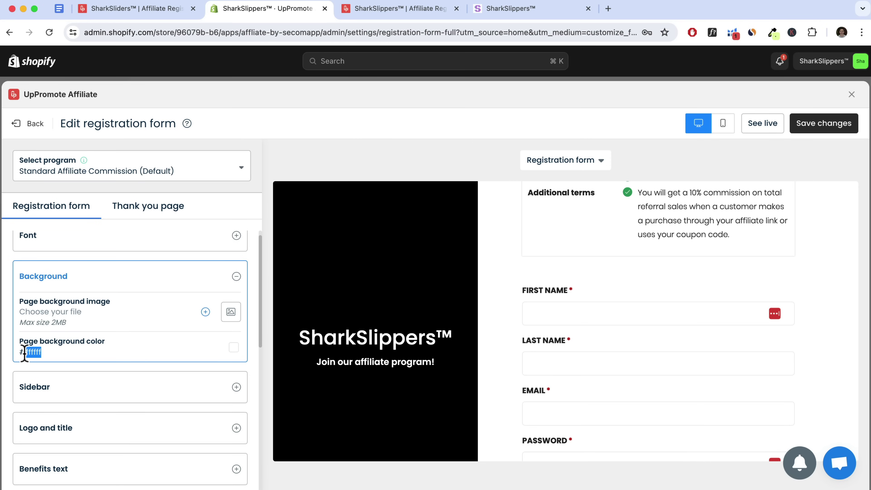
Preview #DEFA99 as the page background colour, then clear the value
key(super+v)
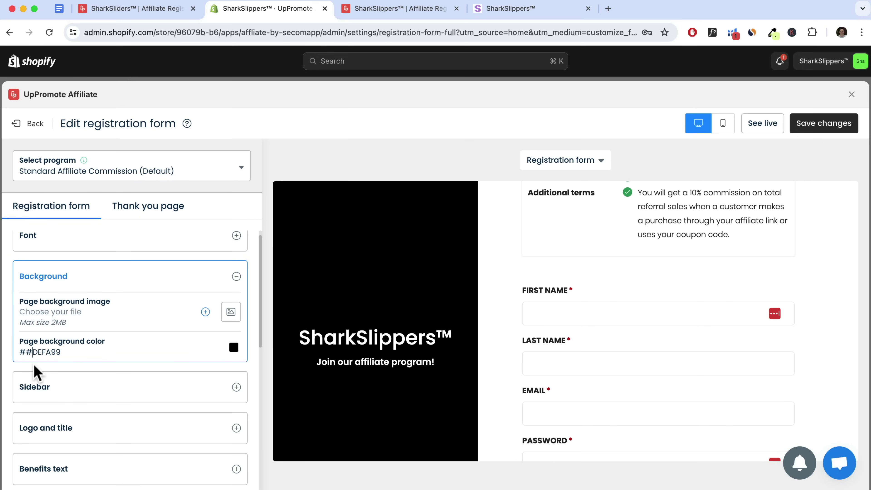
key(BackSpace)
scroll(628, 313, up, 4)
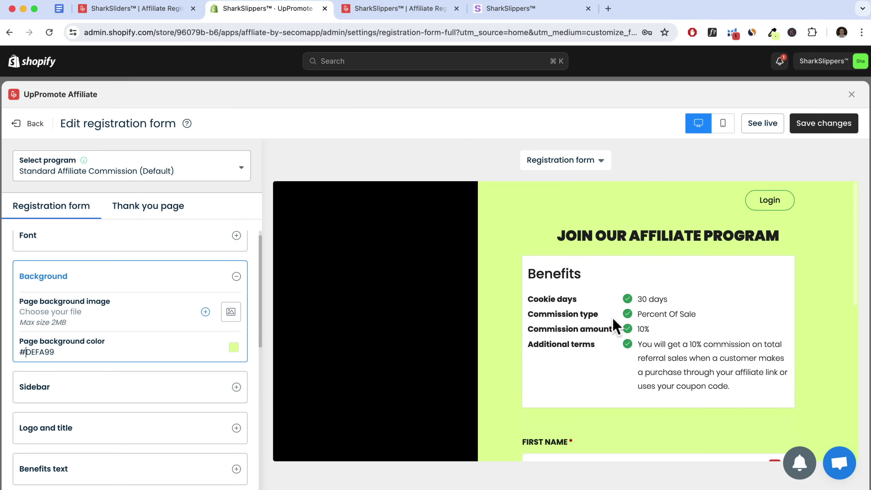
scroll(667, 289, down, 7)
scroll(667, 289, up, 7)
drag(63, 353, 17, 354)
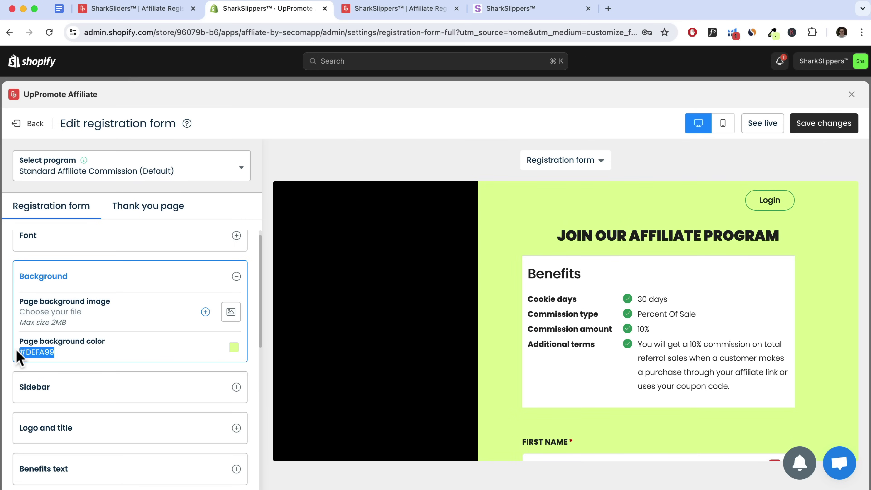
key(BackSpace)
Change the sidebar background colour from #000000 to #DEFA99
click(62, 398)
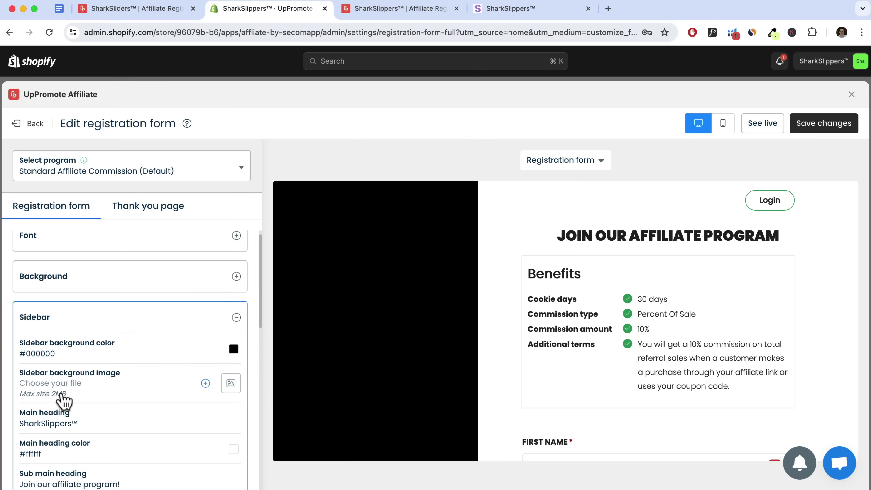
drag(56, 298, 19, 299)
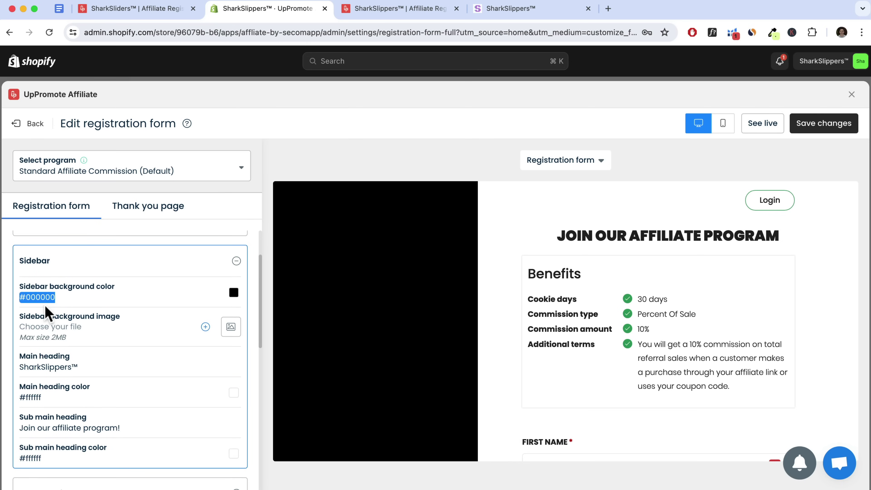
key(super+v)
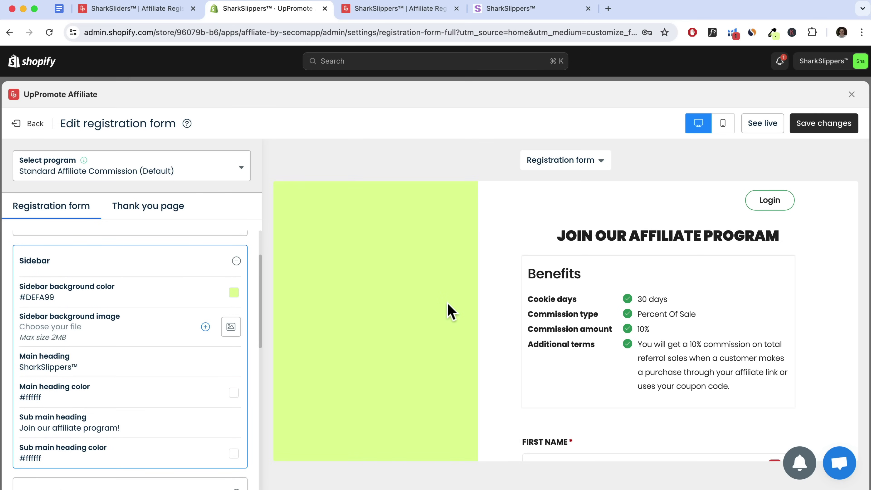
scroll(445, 312, down, 7)
scroll(578, 333, up, 7)
scroll(578, 333, down, 6)
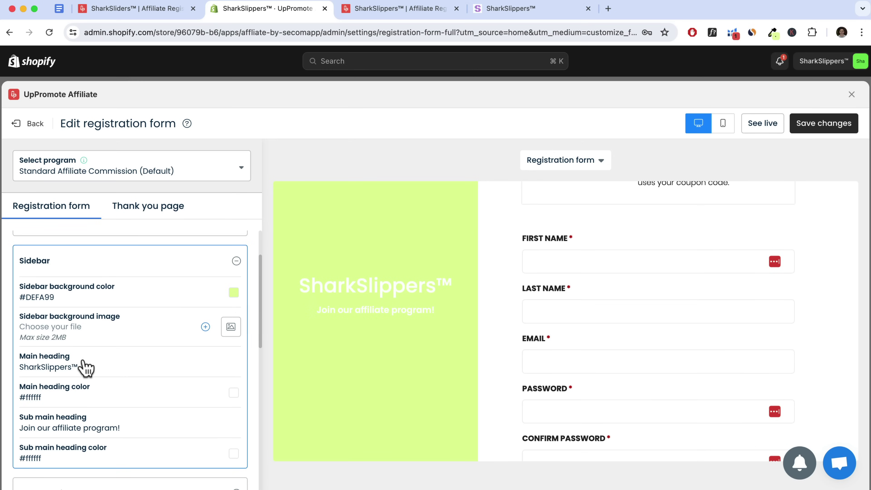
Set the sidebar main heading and sub heading colours to black #000000
click(234, 393)
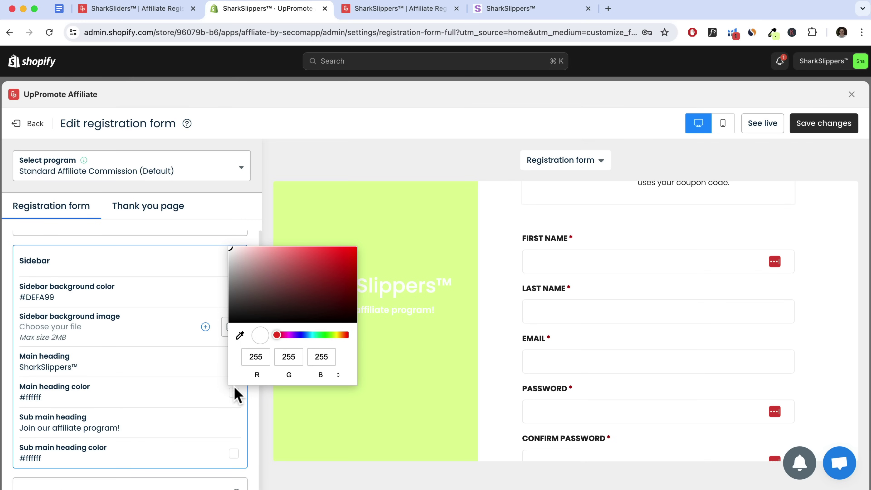
drag(243, 321, 193, 326)
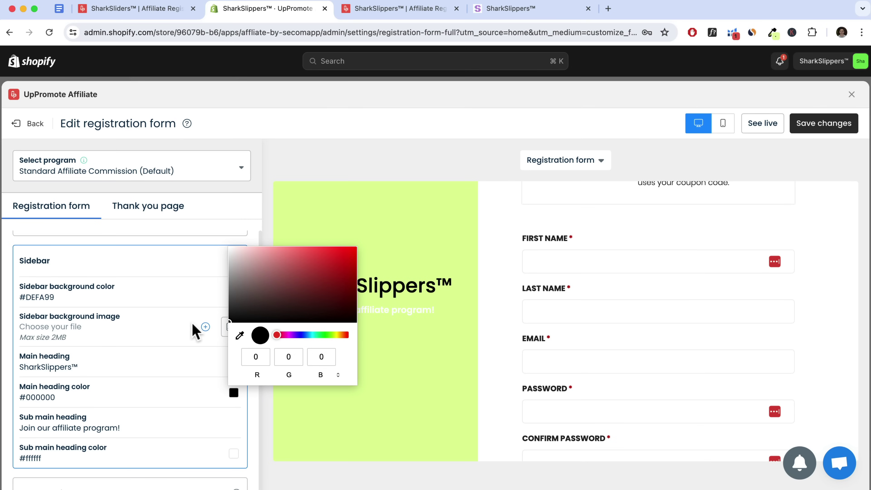
click(232, 455)
drag(256, 364, 185, 393)
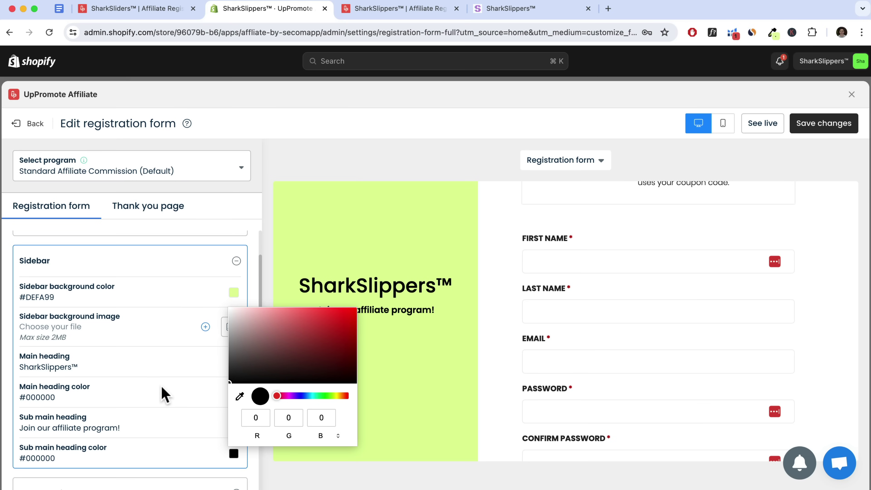
click(166, 395)
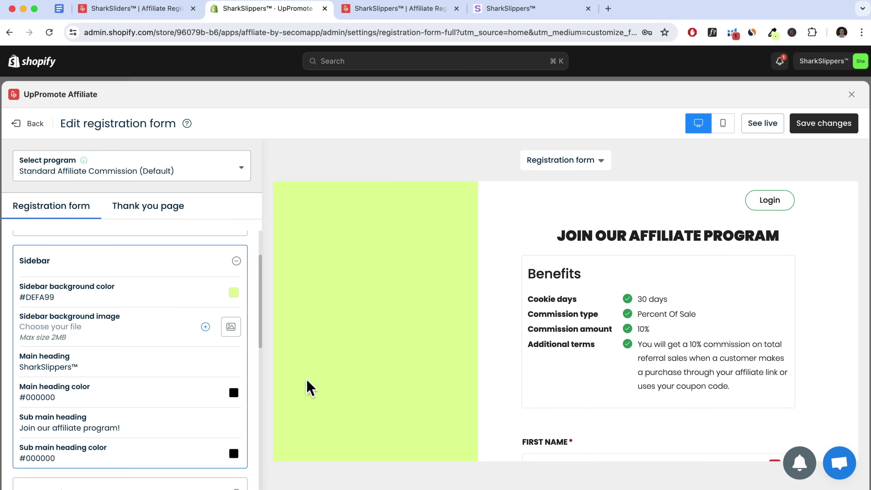
scroll(294, 388, down, 10)
scroll(137, 384, down, 3)
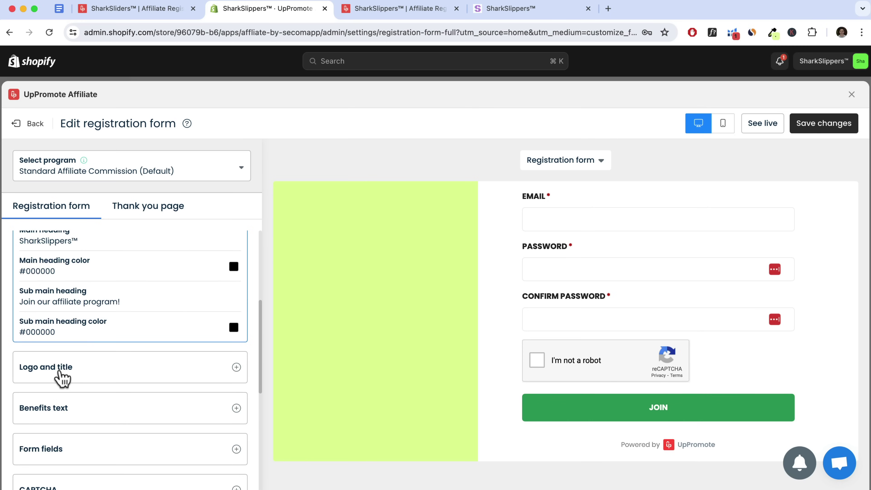
Expand Logo and title and follow its link to the Brand settings
click(61, 373)
scroll(70, 335, up, 3)
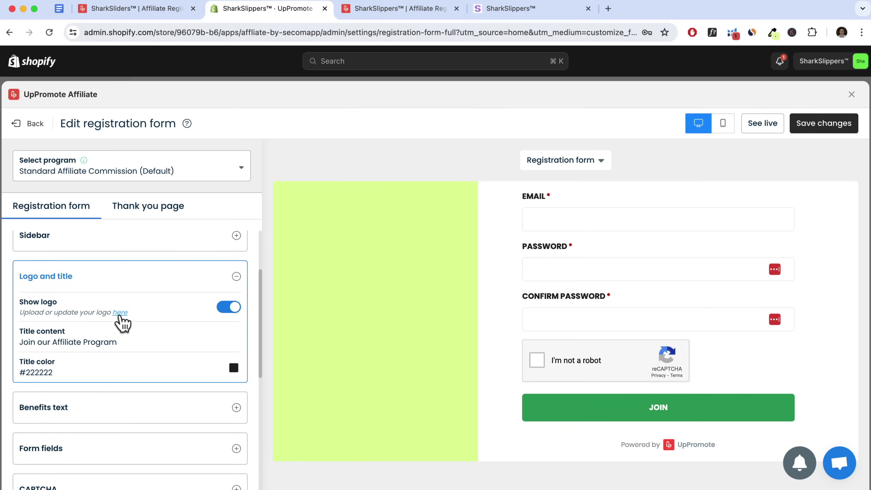
click(120, 313)
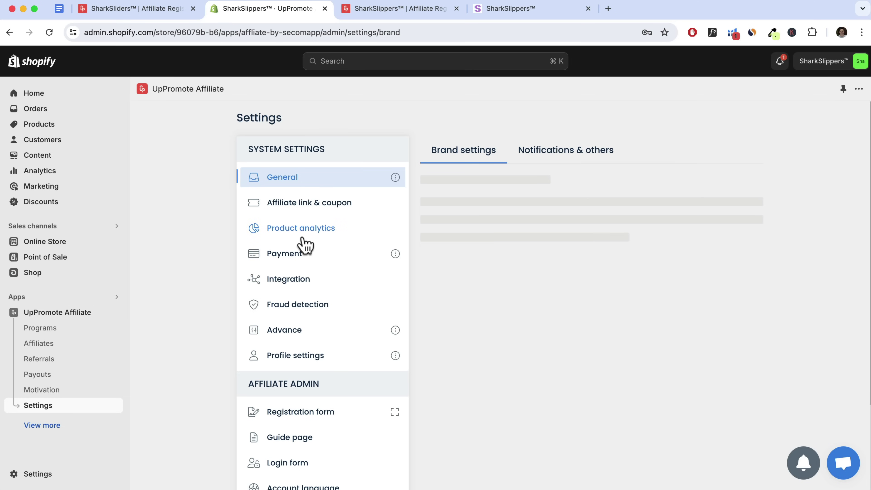
Upload and save SharkSliders LOGO.png as the brand logo, then return to the app dashboard
scroll(488, 259, down, 2)
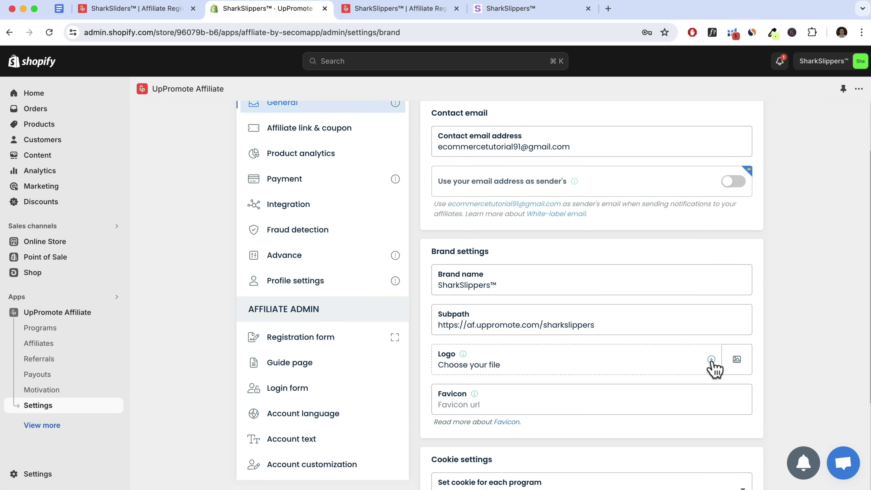
click(711, 359)
click(496, 225)
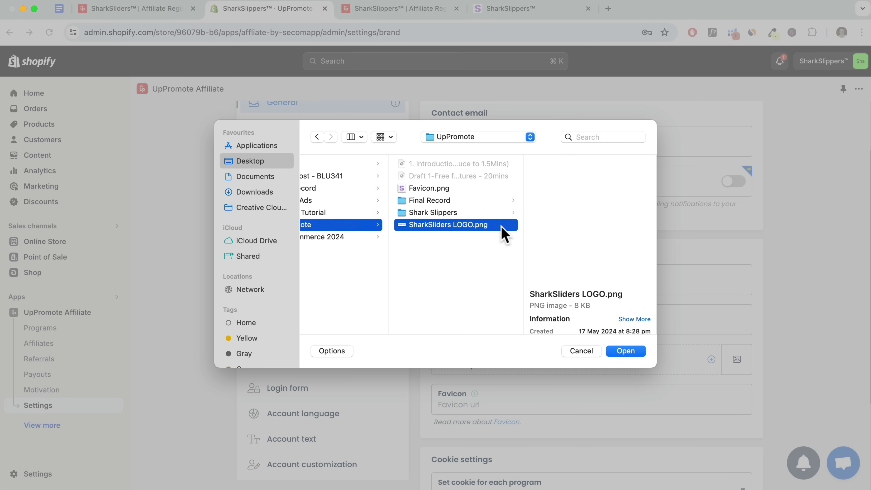
click(631, 354)
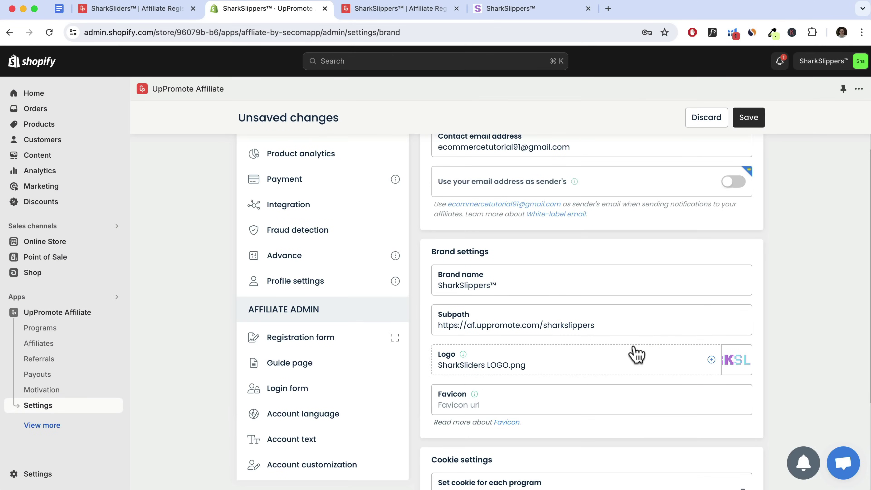
click(752, 121)
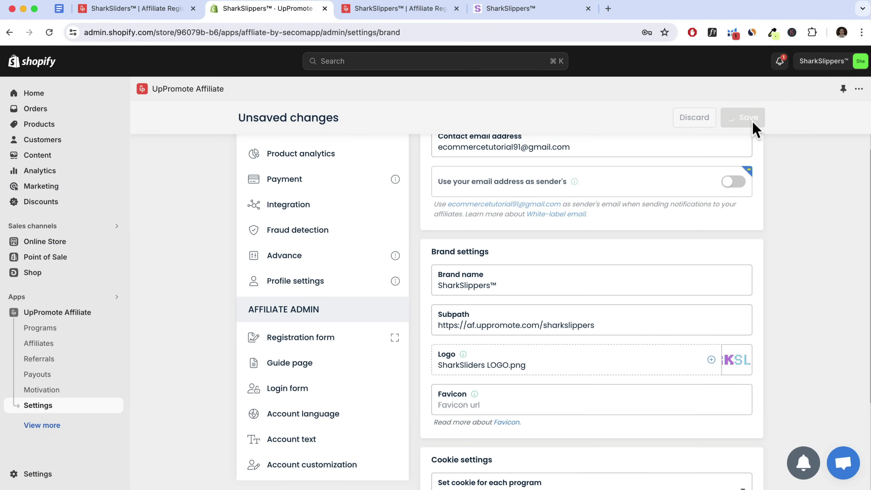
click(71, 319)
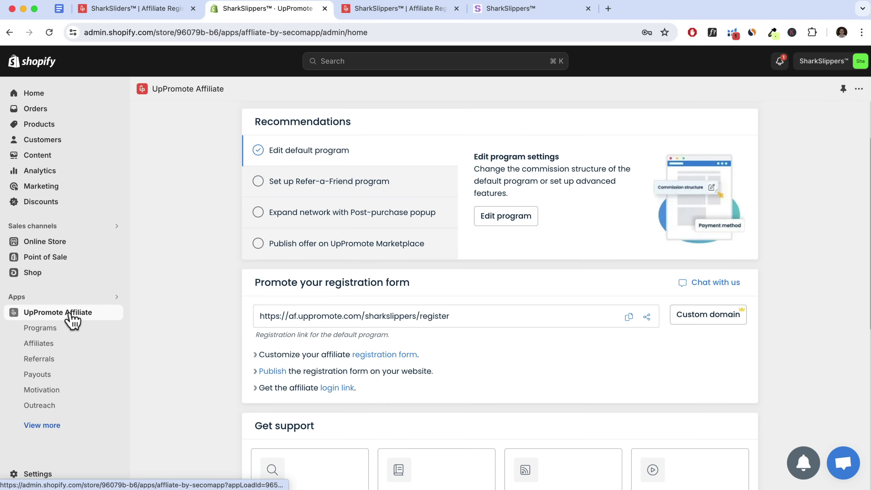
Set the registration form sidebar background colour to #DEFA99 and save the form
click(387, 355)
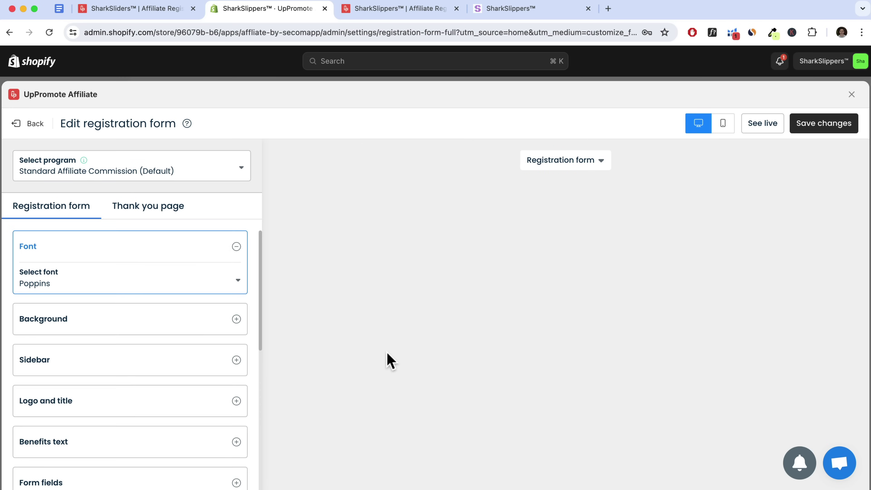
scroll(175, 335, down, 3)
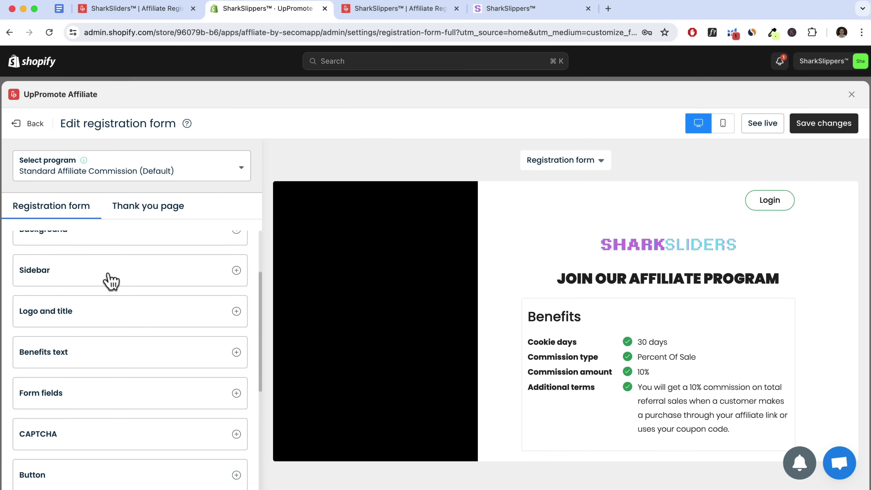
click(100, 316)
scroll(116, 317, down, 2)
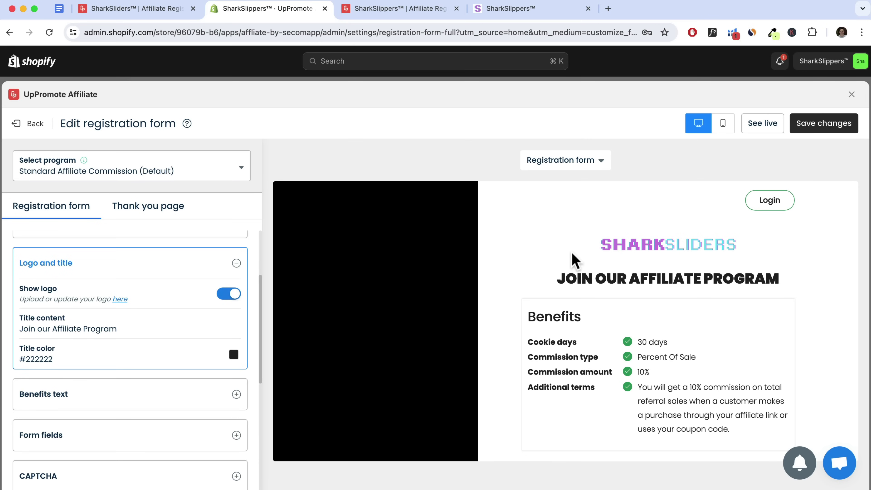
scroll(94, 332, up, 4)
click(94, 332)
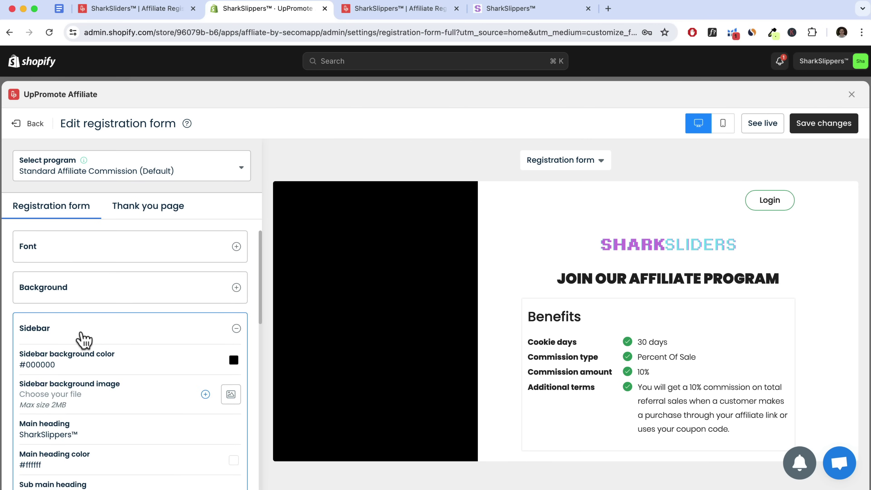
scroll(79, 337, down, 2)
drag(56, 306, 19, 305)
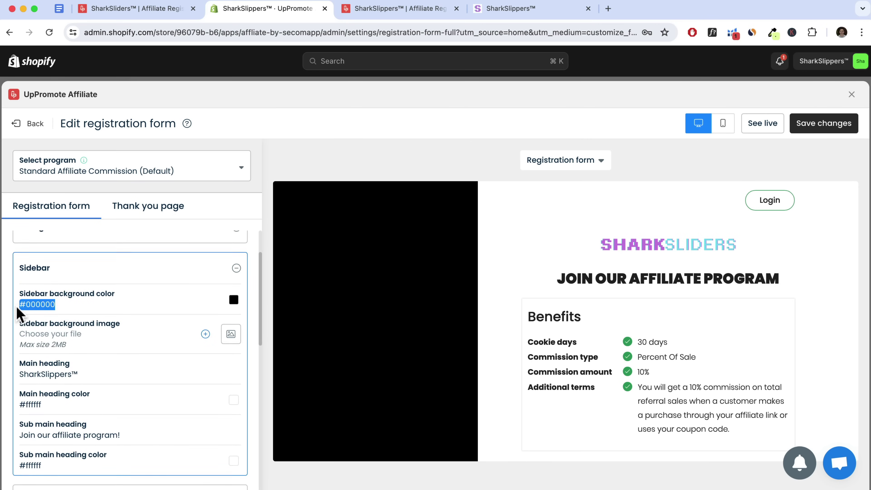
text(#DEFA99)
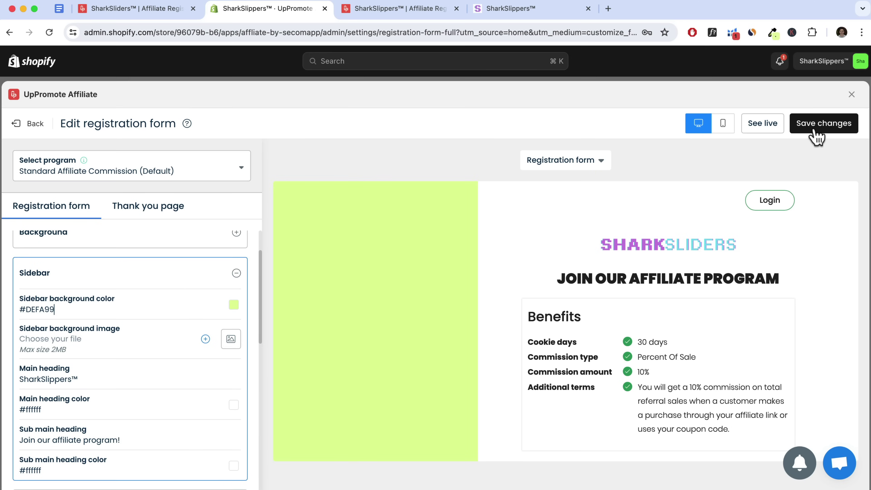
click(818, 136)
scroll(189, 335, down, 5)
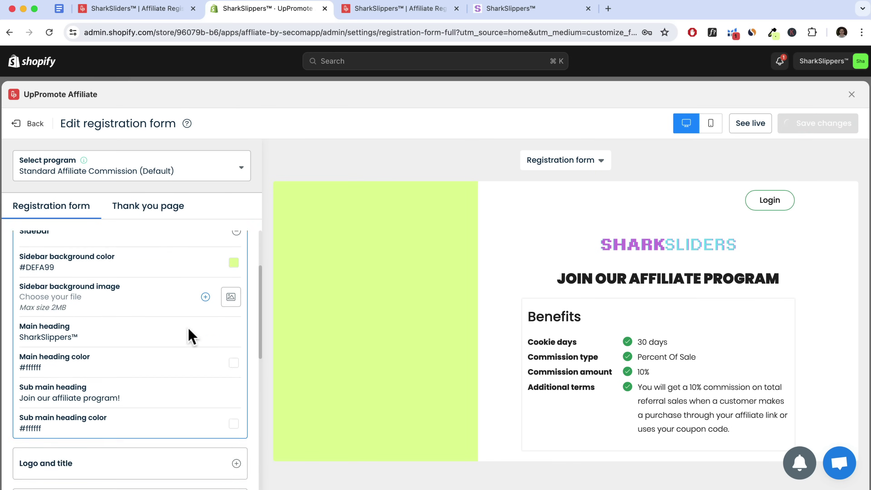
click(427, 359)
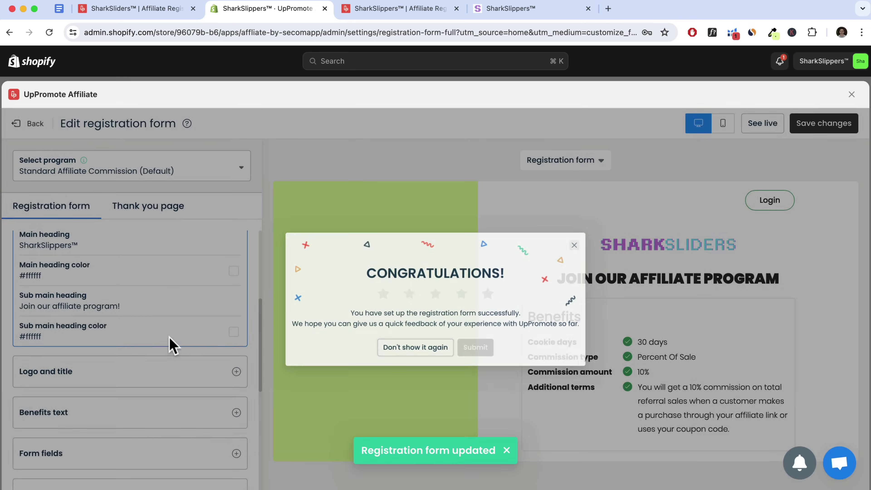
Make the main heading and subheading colours black (#000000)
drag(25, 276, 171, 273)
text(#000000)
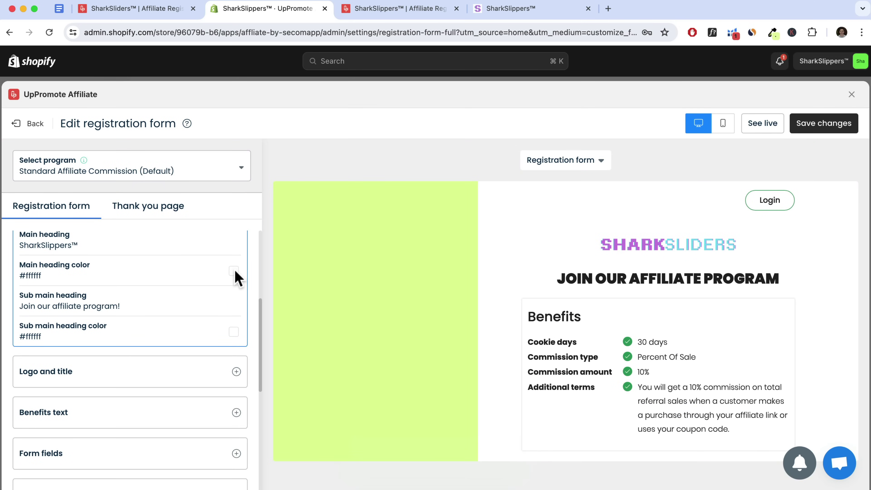
click(233, 271)
click(159, 338)
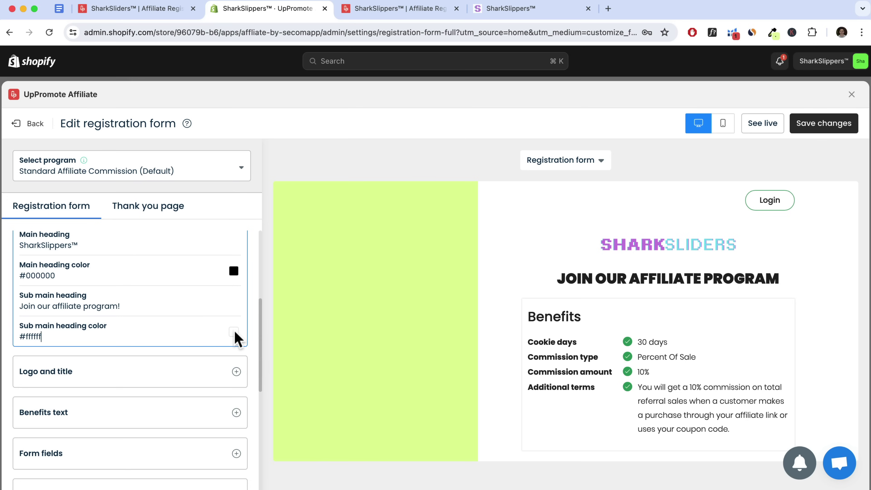
click(234, 333)
click(240, 403)
drag(211, 427, 142, 360)
click(148, 357)
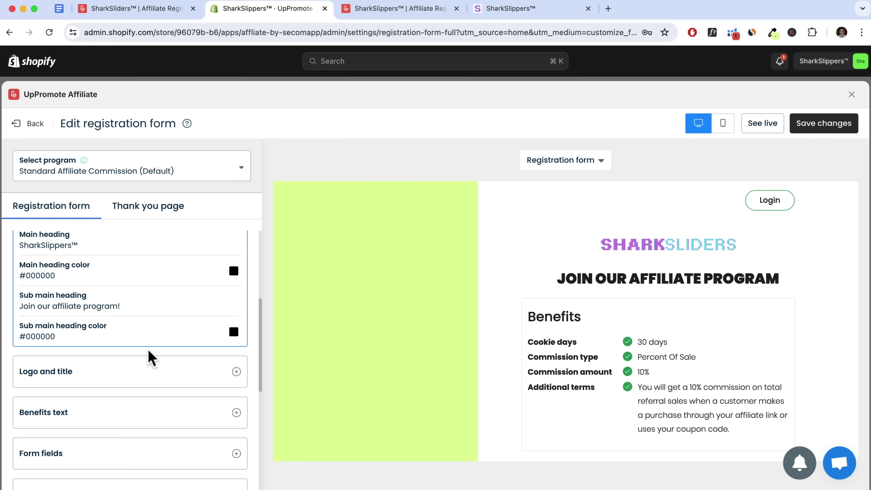
scroll(148, 356, down, 2)
scroll(404, 364, down, 4)
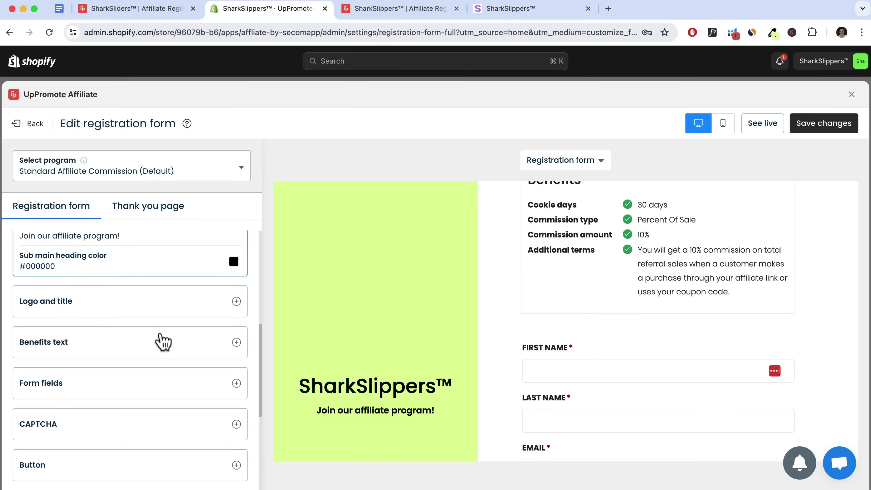
Append '(Excludes Shipping & Taxes)' to the Benefit 4 Additional terms text
click(131, 356)
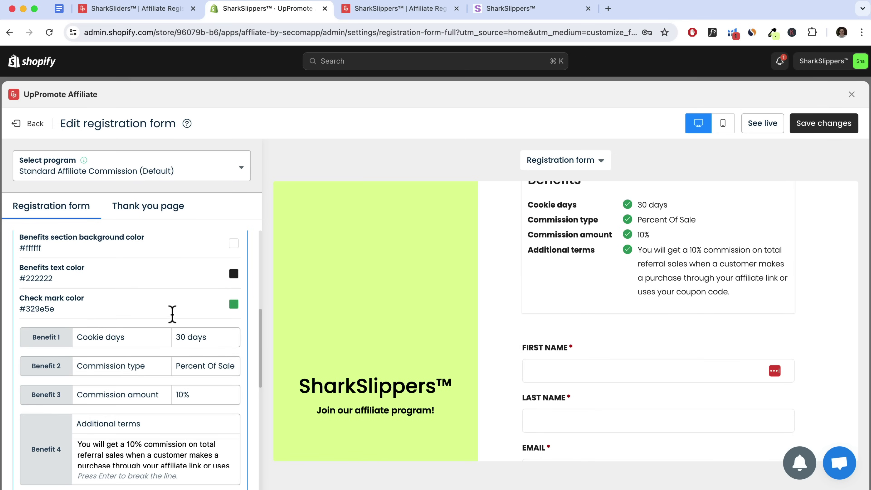
scroll(669, 292, up, 2)
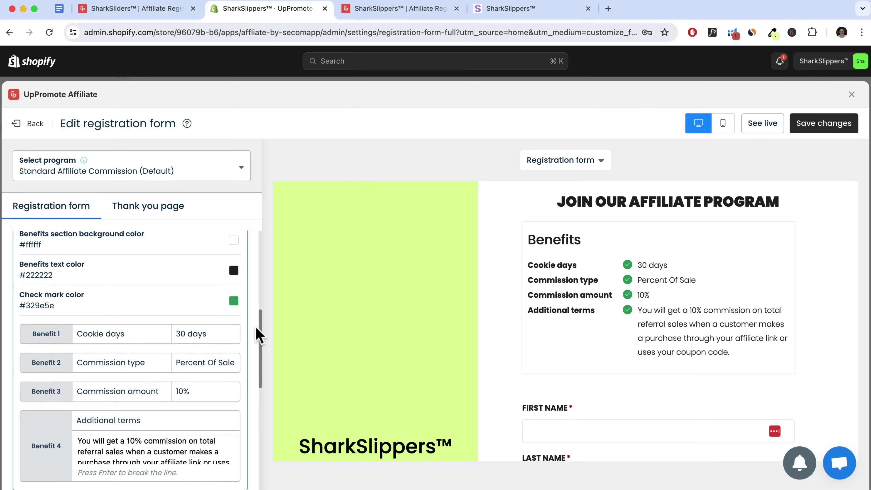
scroll(209, 334, down, 3)
drag(210, 372, 133, 357)
click(155, 364)
scroll(224, 363, down, 1)
scroll(208, 369, down, 1)
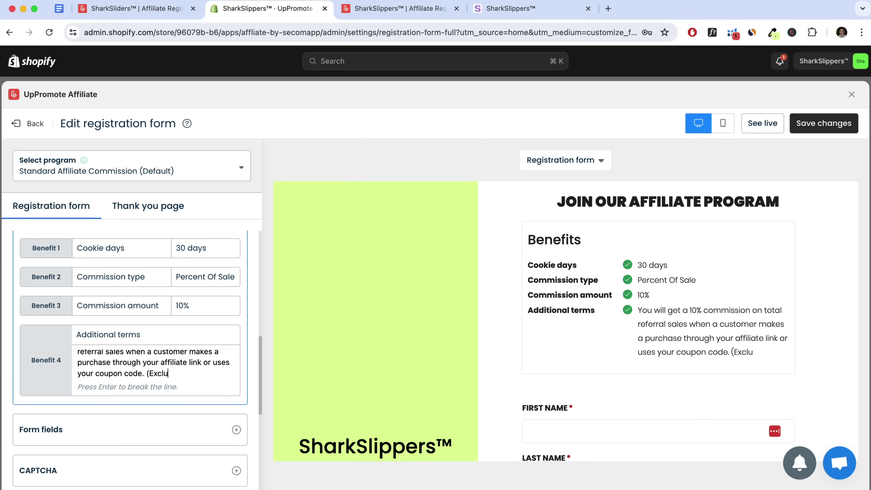
text(ipp)
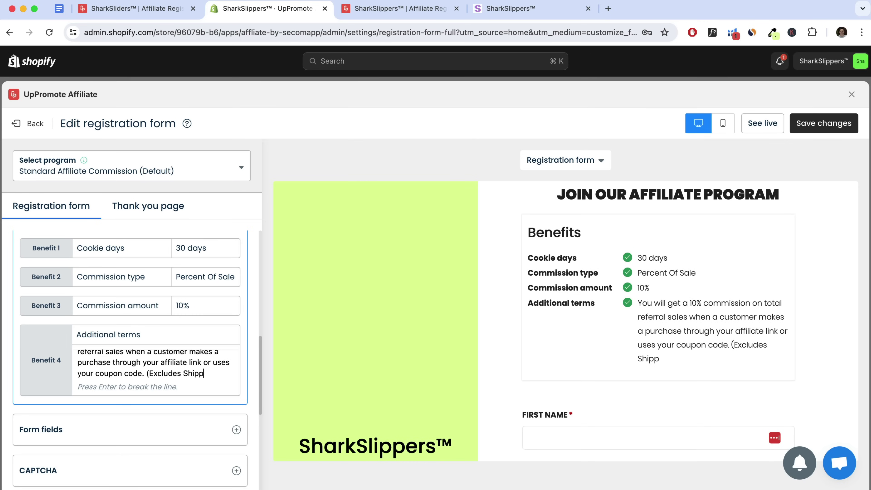
text(ing & Taxes)
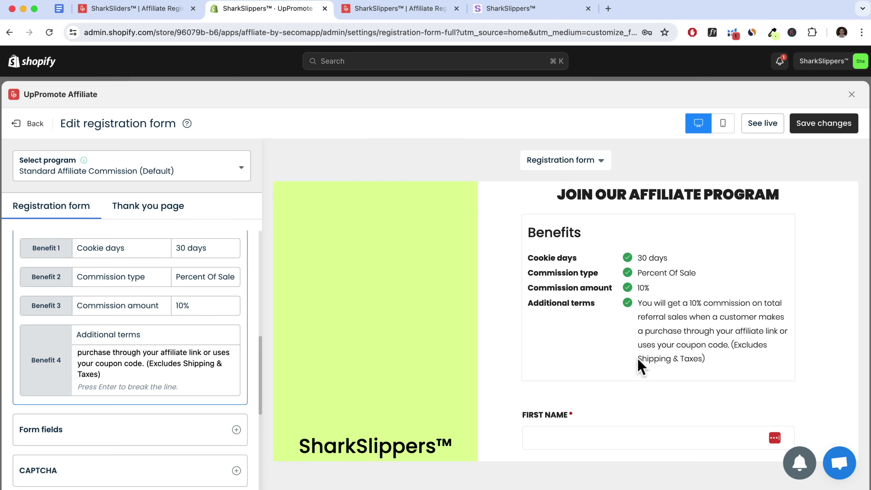
scroll(128, 326, up, 2)
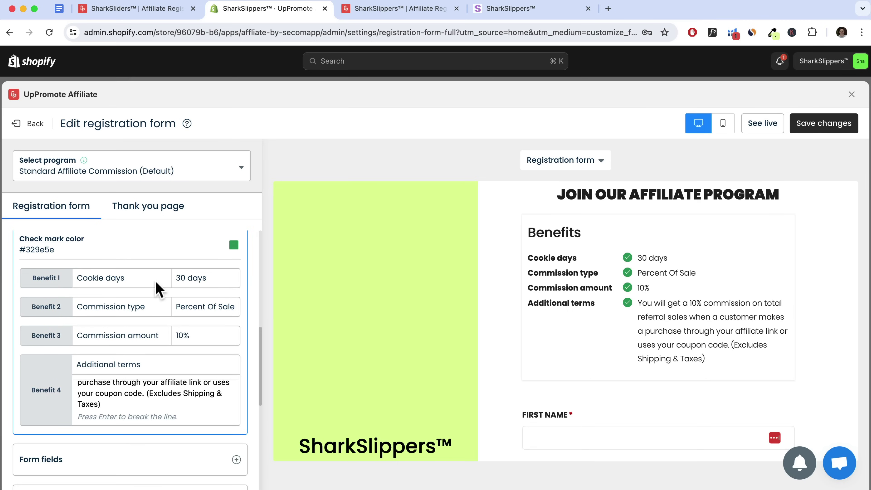
scroll(179, 309, down, 5)
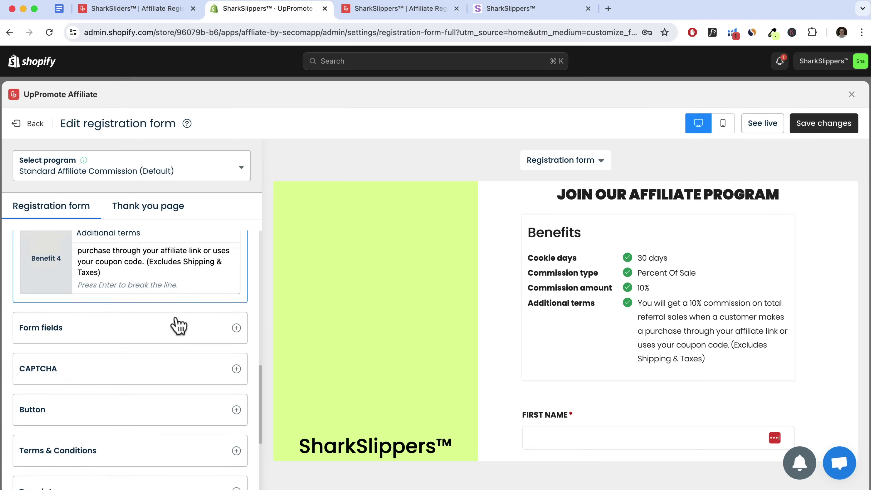
Add Country, Website, Instagram and Tiktok fields to the registration form
click(235, 313)
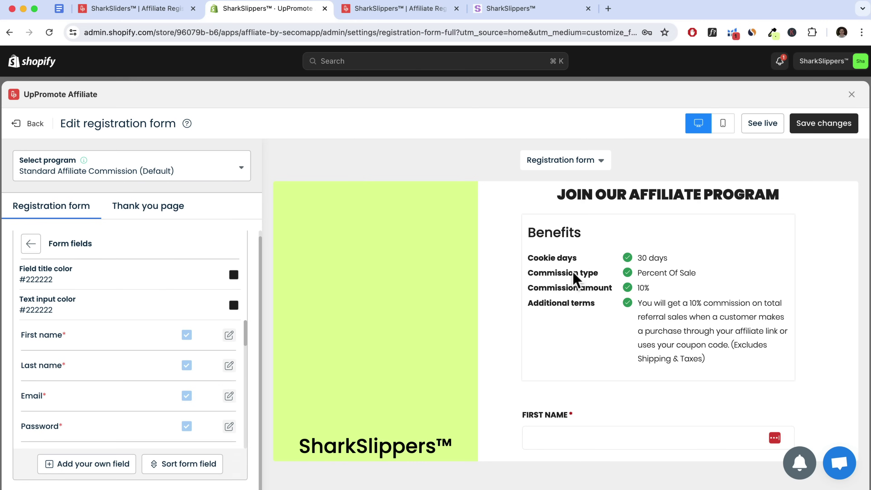
scroll(573, 278, down, 10)
scroll(139, 329, down, 3)
scroll(132, 350, down, 1)
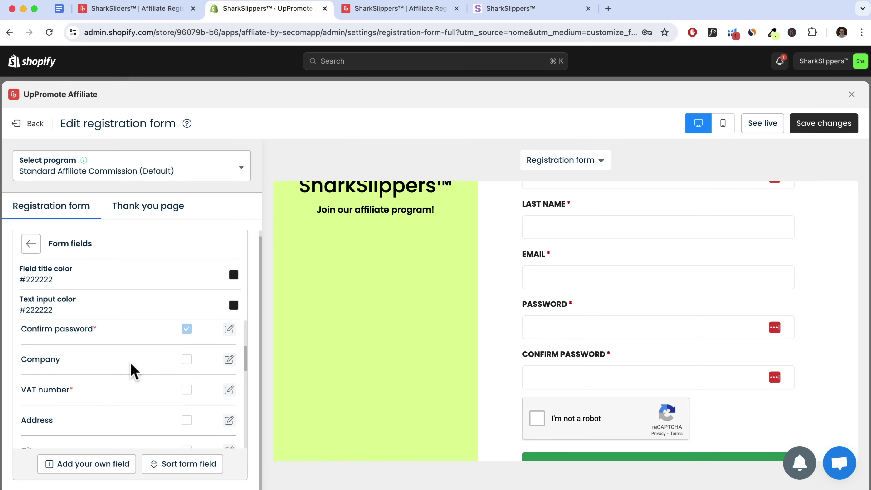
scroll(132, 371, down, 2)
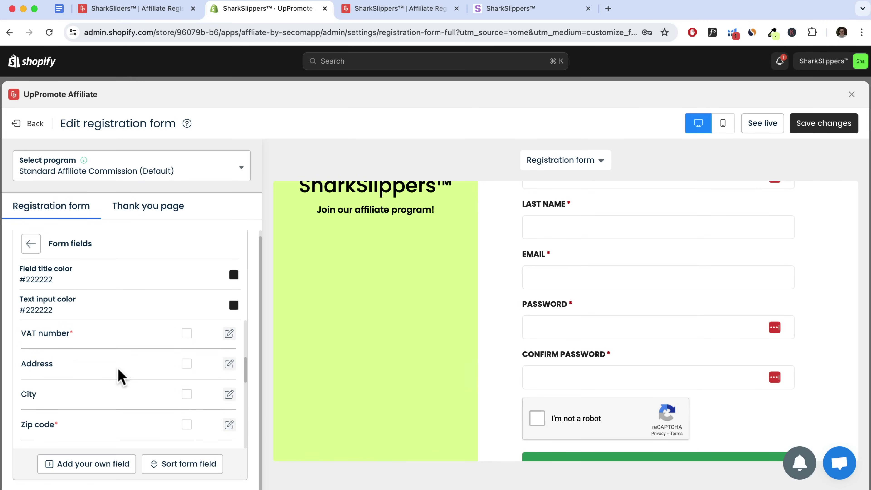
scroll(120, 376, down, 2)
scroll(119, 369, down, 1)
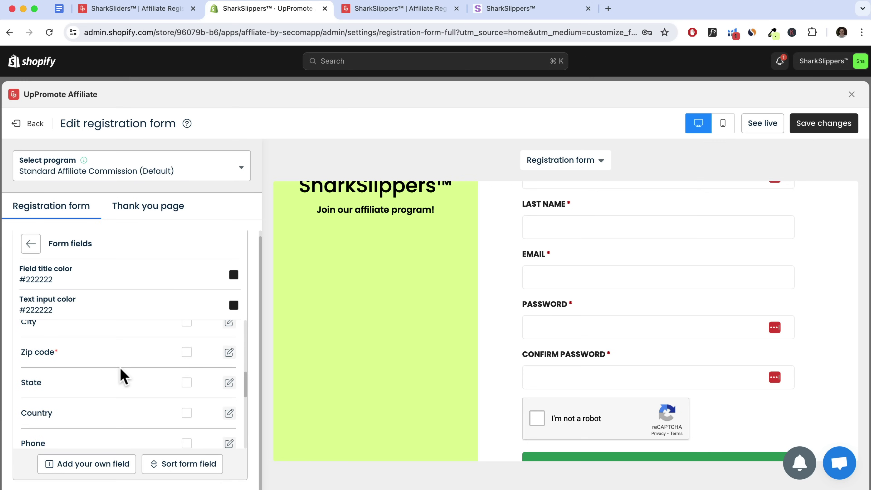
scroll(121, 376, down, 4)
scroll(121, 376, up, 2)
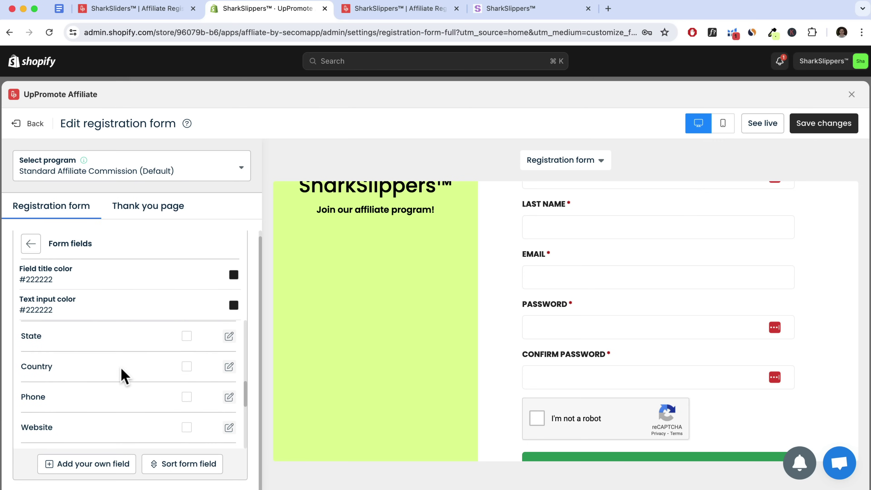
click(186, 368)
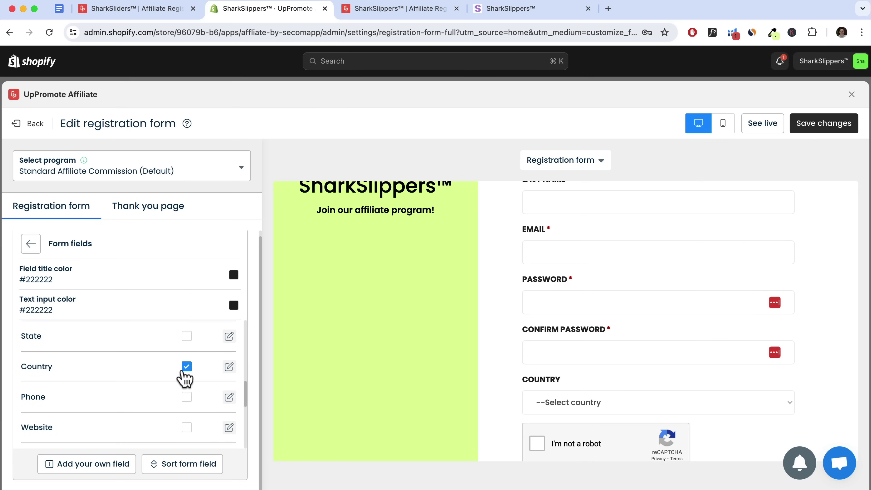
scroll(171, 381, down, 2)
click(186, 360)
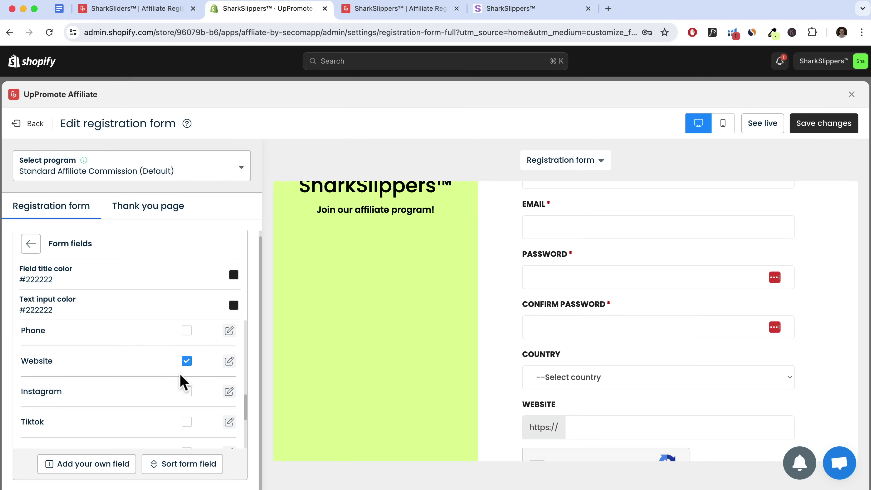
scroll(183, 377, down, 1)
click(186, 348)
click(186, 379)
Add Facebook, Twitter, Youtube channel and Payment method fields to the form
scroll(191, 371, down, 2)
click(186, 355)
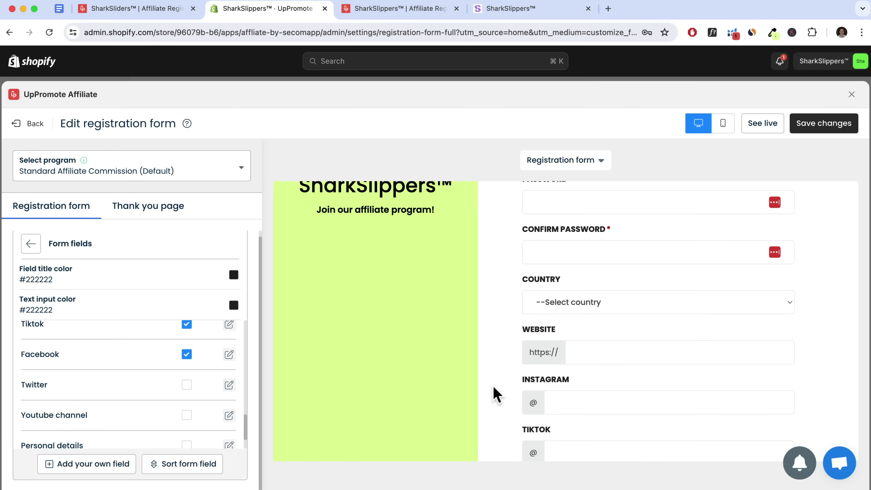
scroll(494, 395, down, 3)
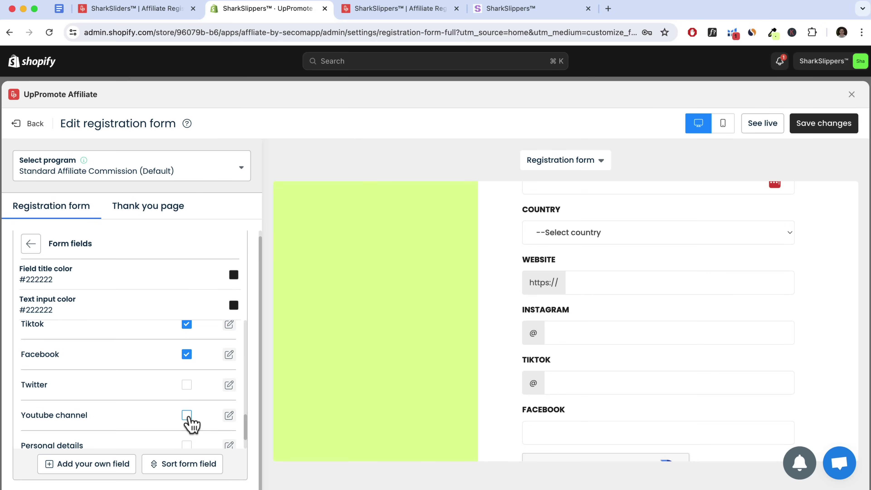
click(187, 416)
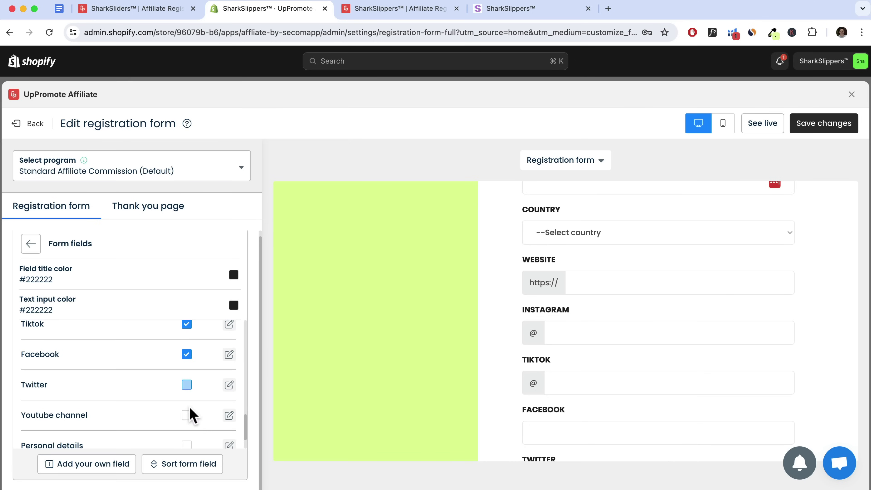
click(187, 384)
scroll(132, 410, down, 2)
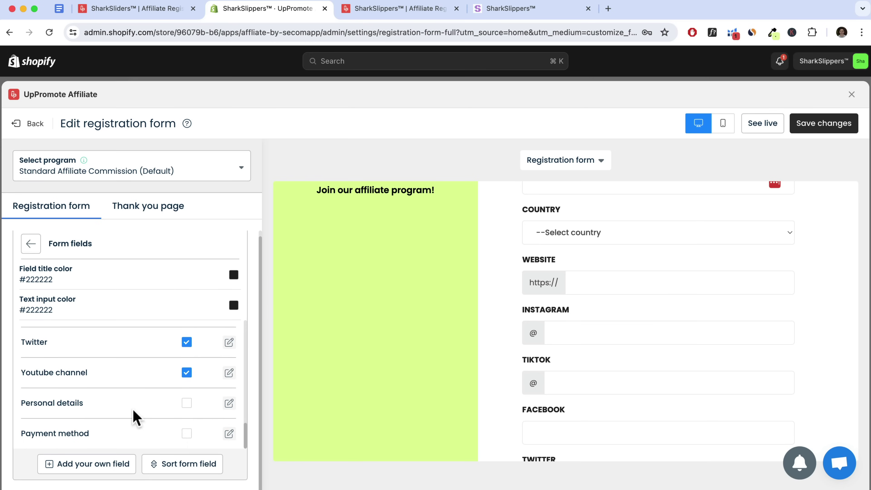
click(187, 434)
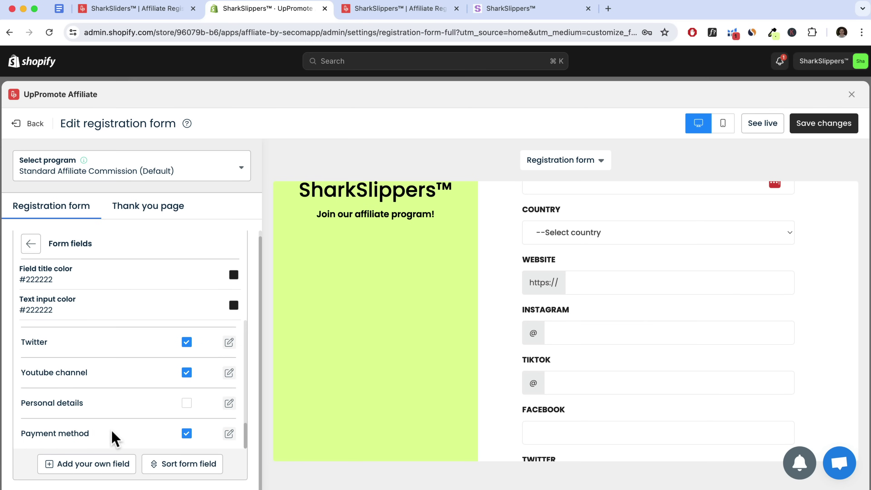
scroll(466, 440, down, 7)
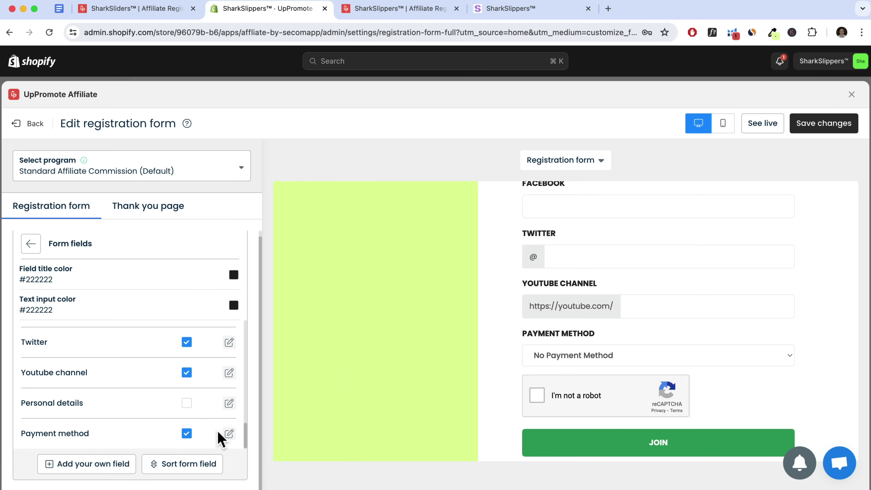
click(186, 434)
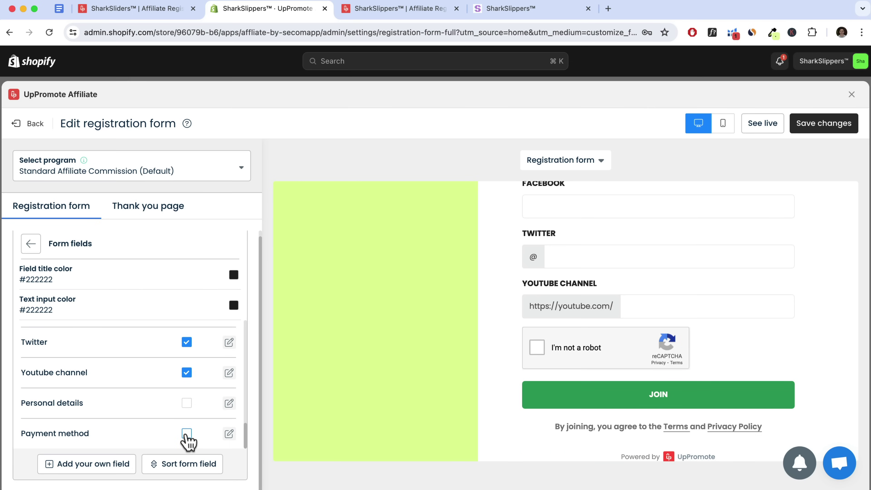
click(186, 434)
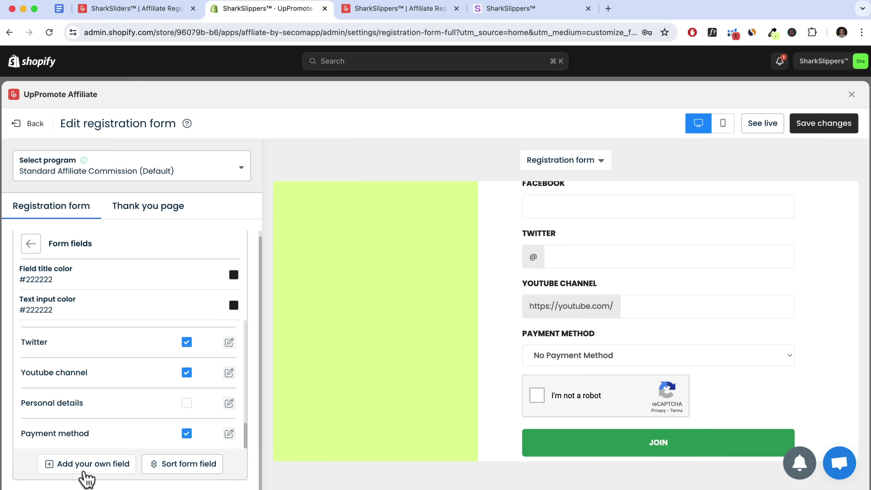
Add a custom More Info field with the Long answer input type
click(112, 468)
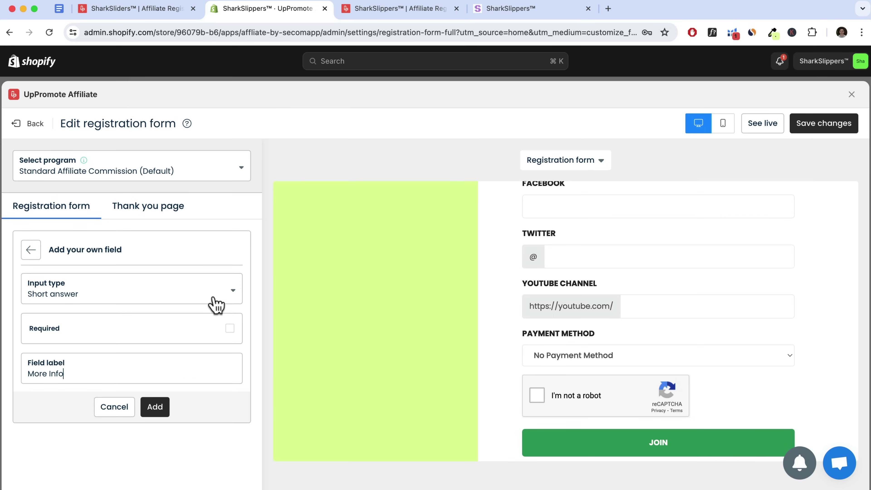
click(83, 301)
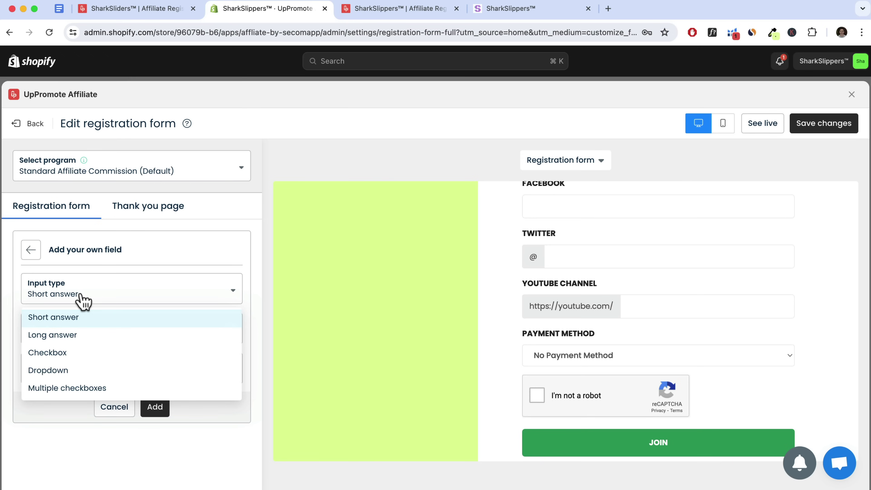
click(51, 338)
click(155, 409)
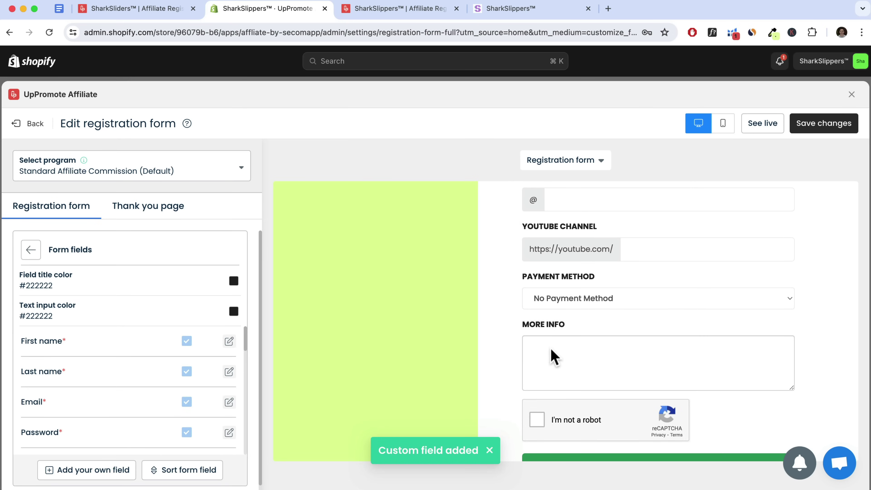
Mark the More Info field as required
scroll(115, 362, down, 10)
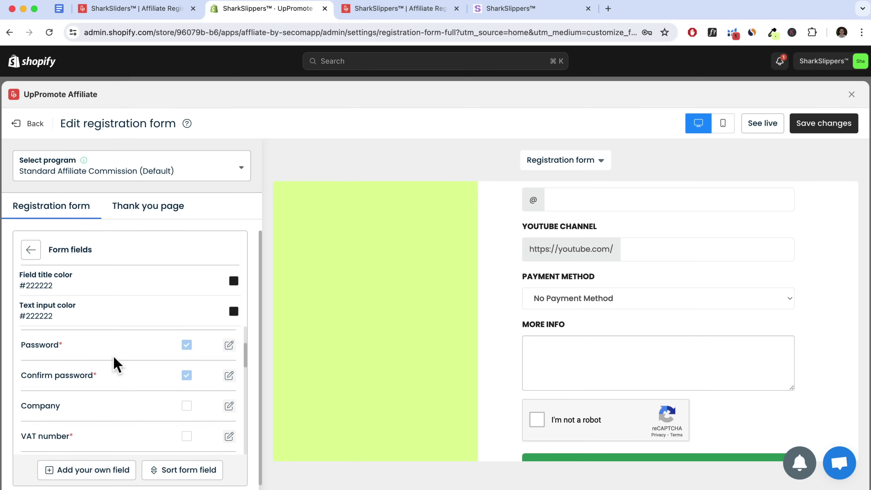
scroll(115, 362, down, 4)
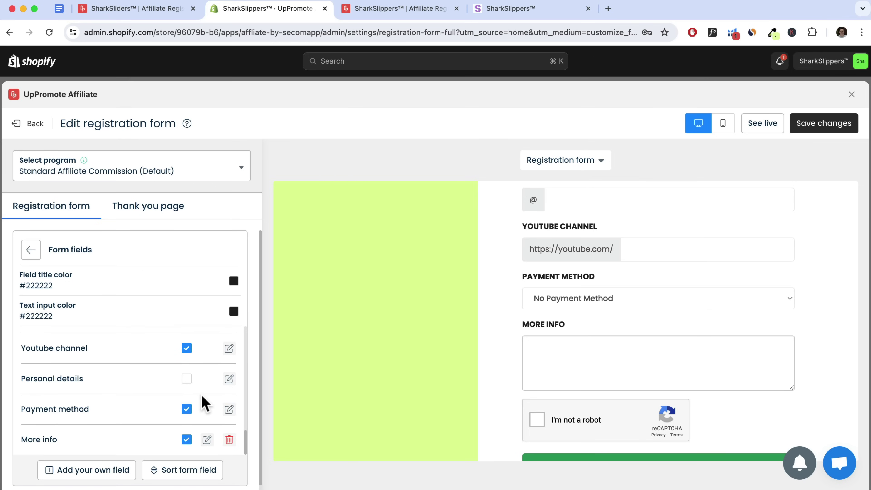
scroll(188, 386, up, 10)
scroll(187, 391, down, 10)
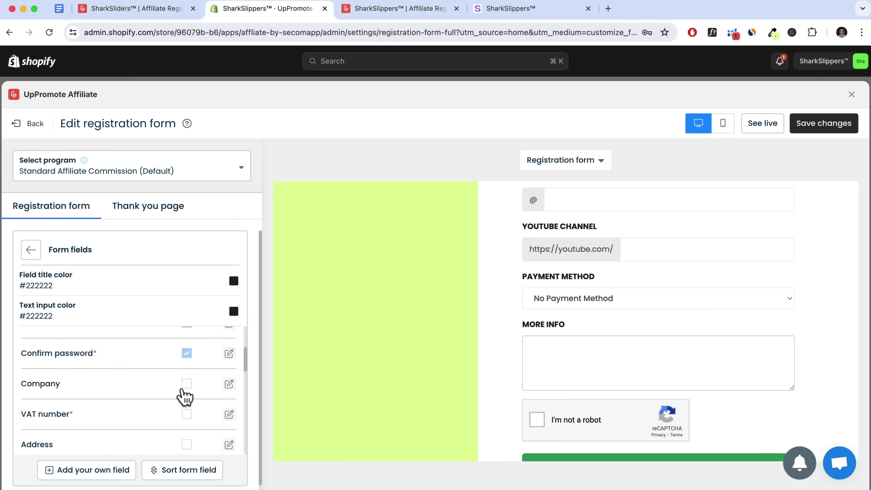
click(207, 440)
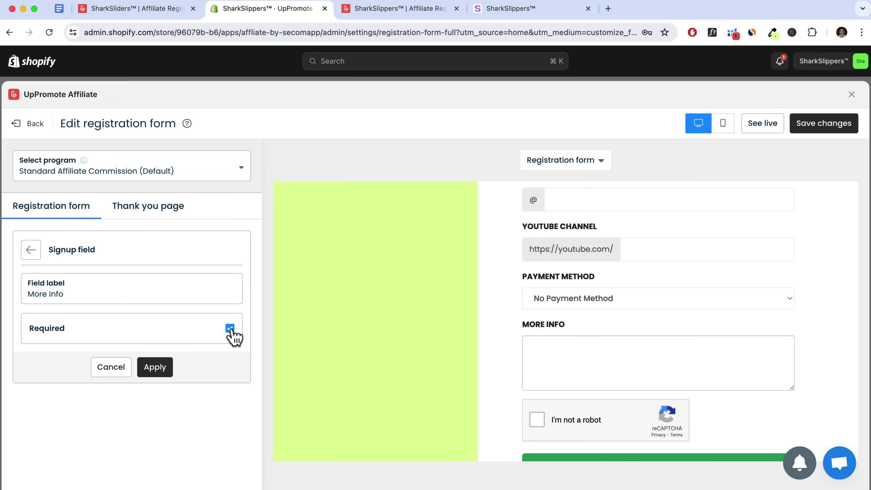
click(153, 368)
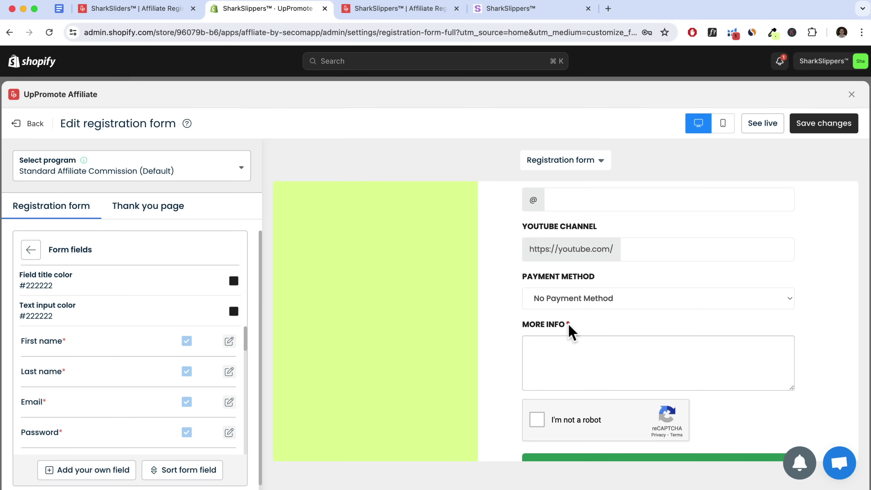
scroll(144, 404, down, 10)
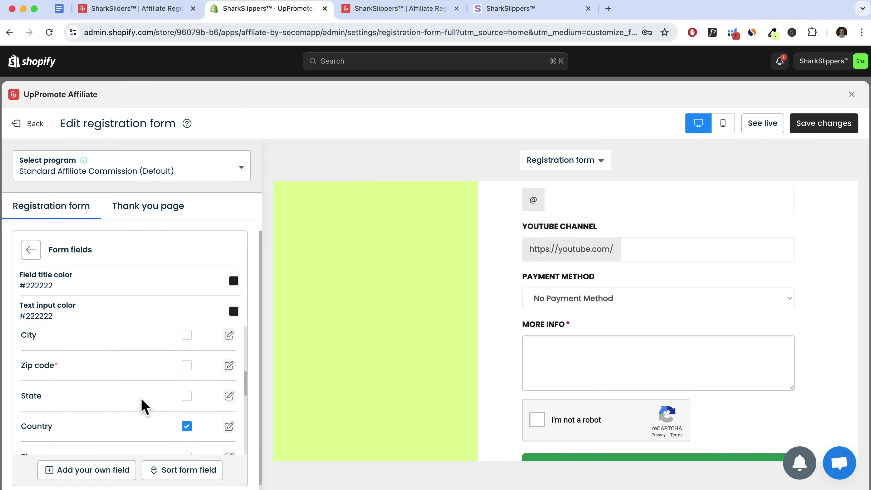
Expand the Button section to show the Submit and Login button settings
click(30, 254)
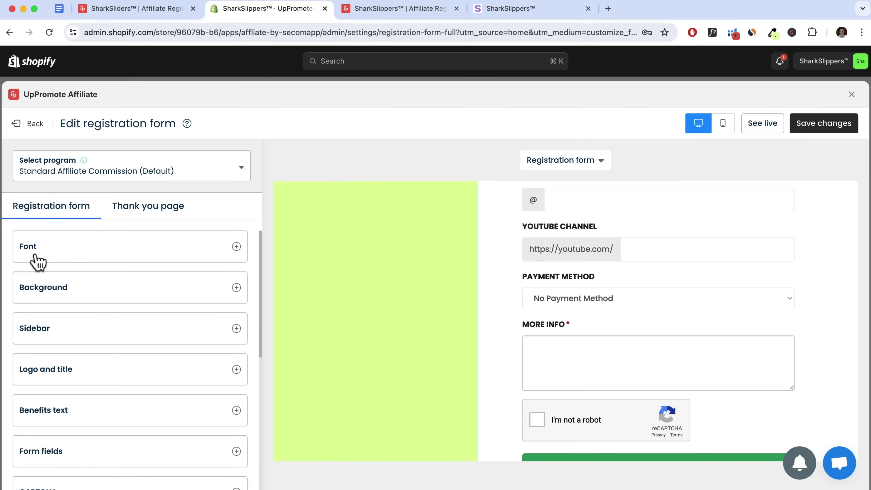
scroll(117, 360, down, 5)
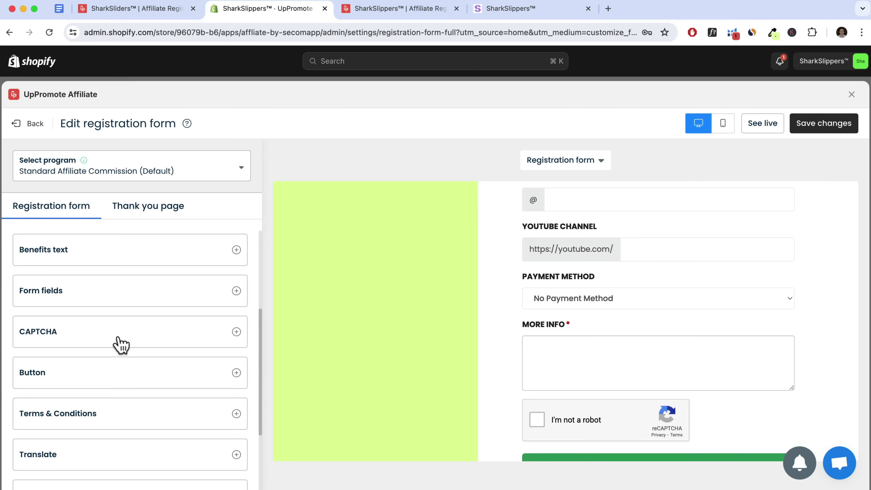
click(107, 337)
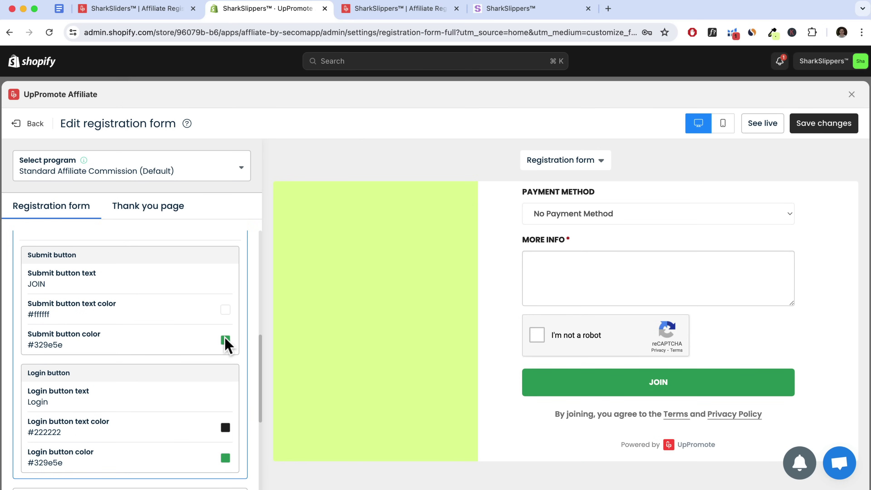
click(399, 11)
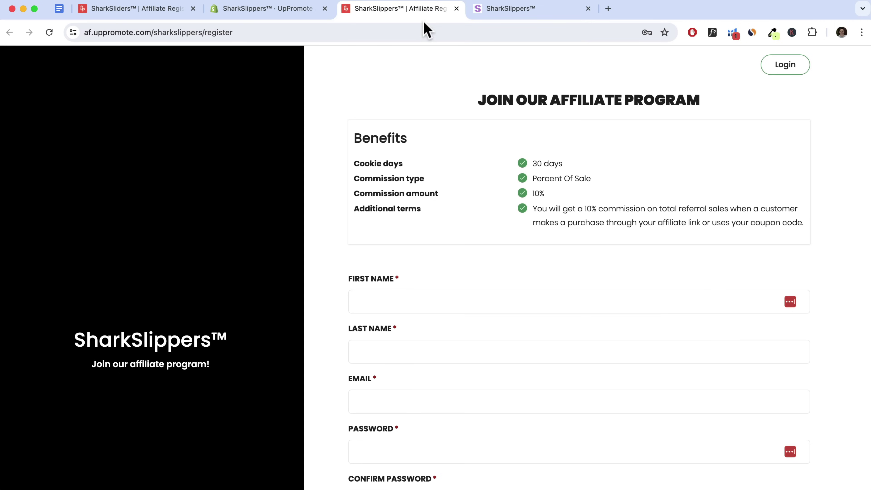
click(500, 10)
scroll(671, 215, down, 10)
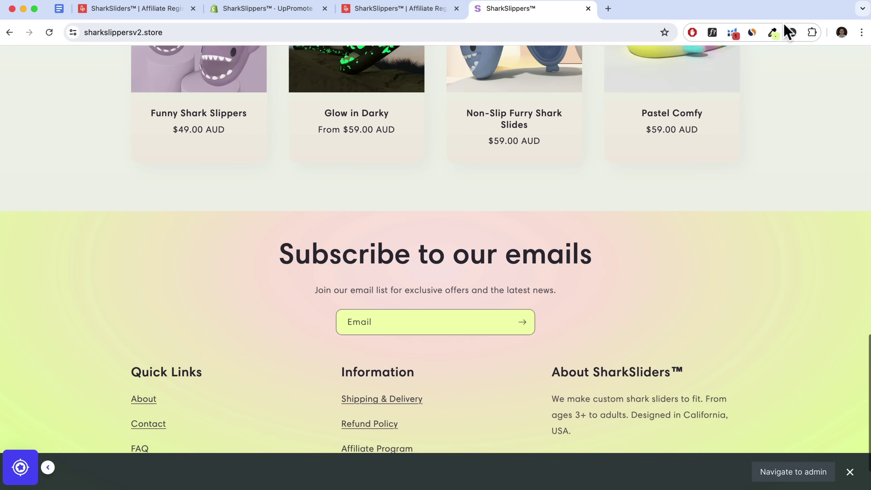
scroll(733, 170, up, 1)
click(773, 32)
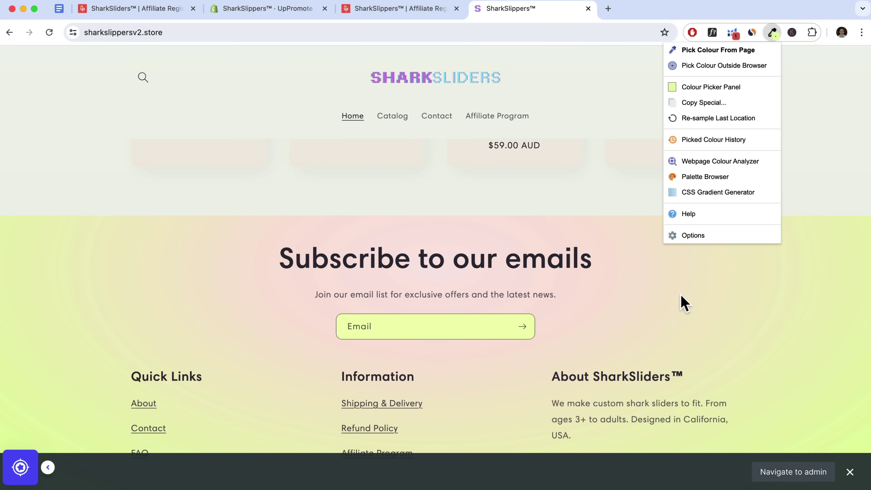
click(720, 51)
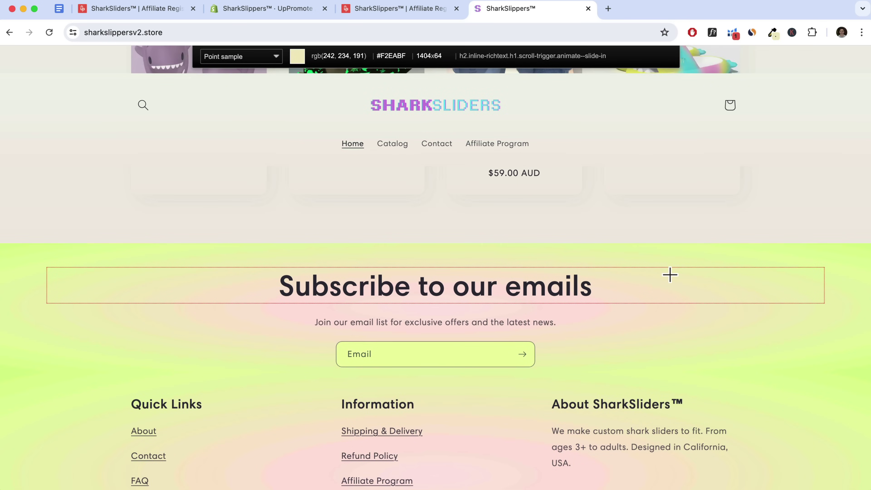
click(267, 11)
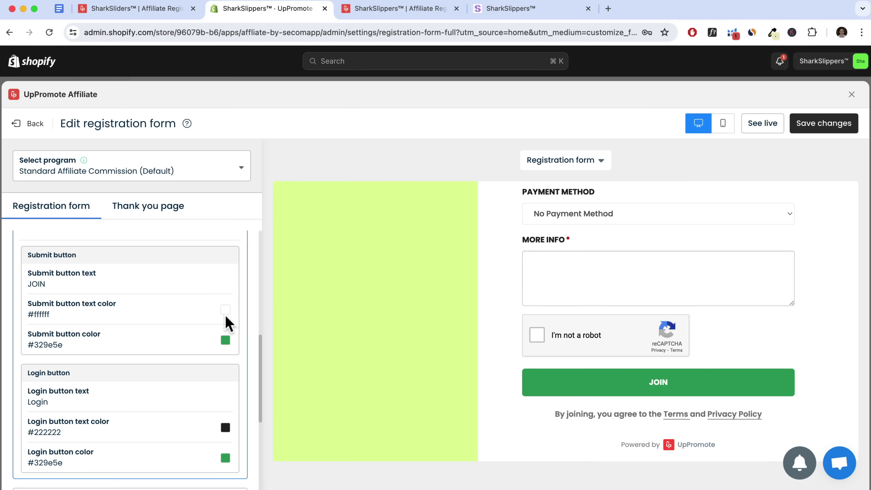
Set the Submit button colour to #DEFA99 and its JOIN text to black
click(225, 341)
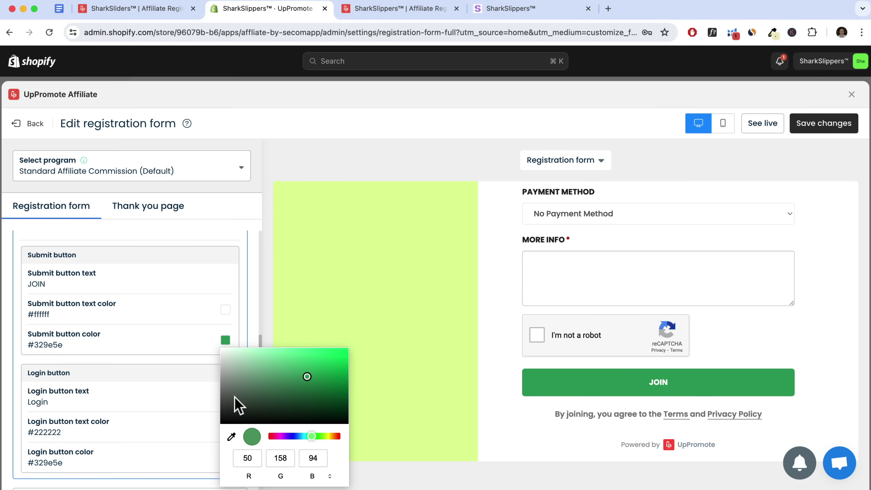
click(87, 339)
double_click(64, 346)
text(#DEFA59)
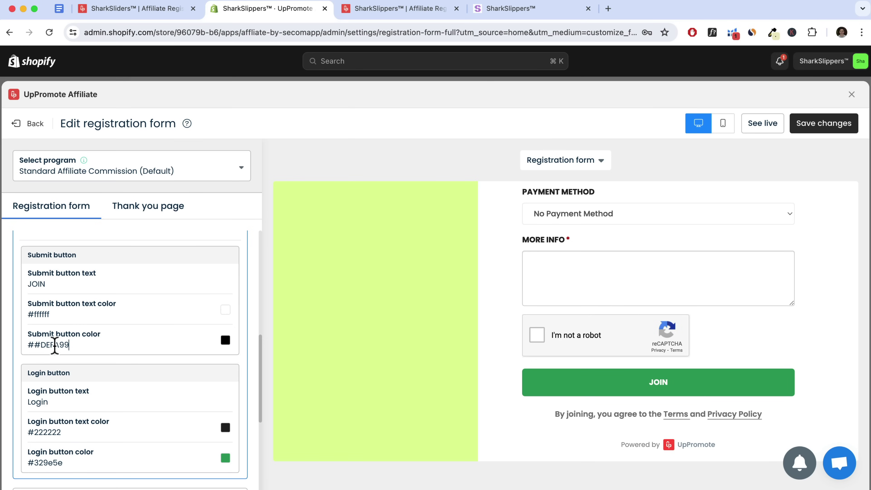
click(38, 345)
key(BackSpace)
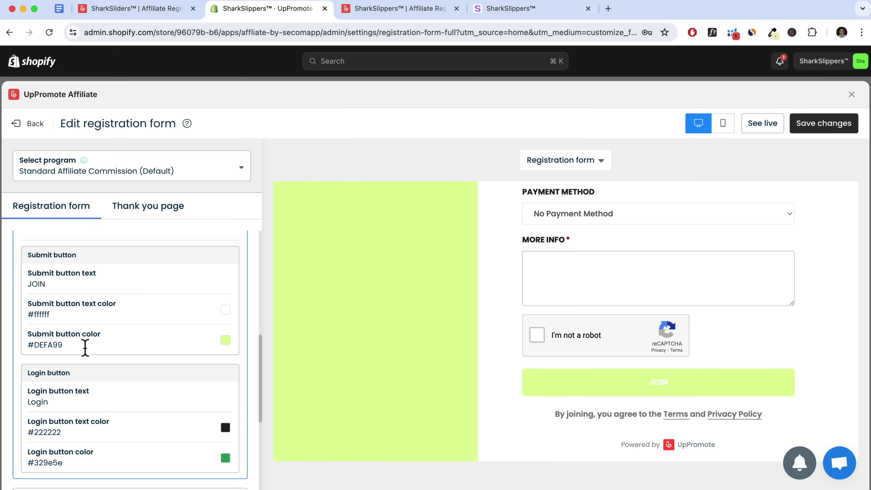
click(225, 310)
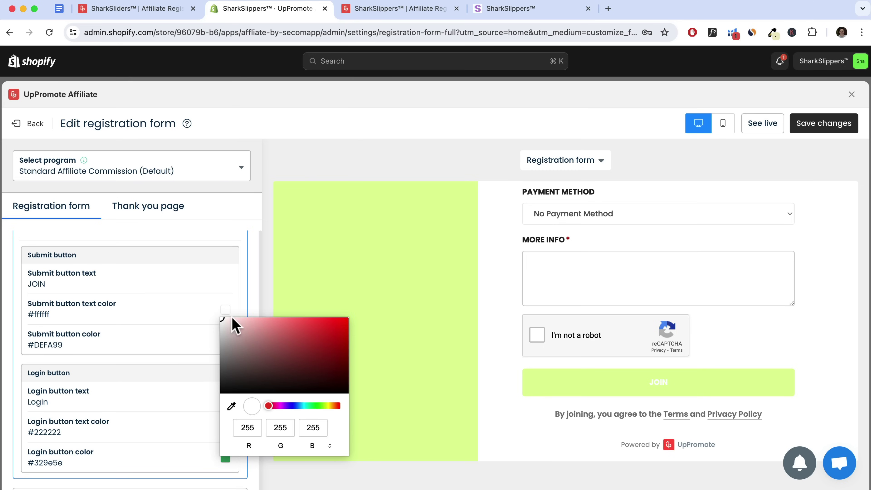
drag(238, 361, 182, 399)
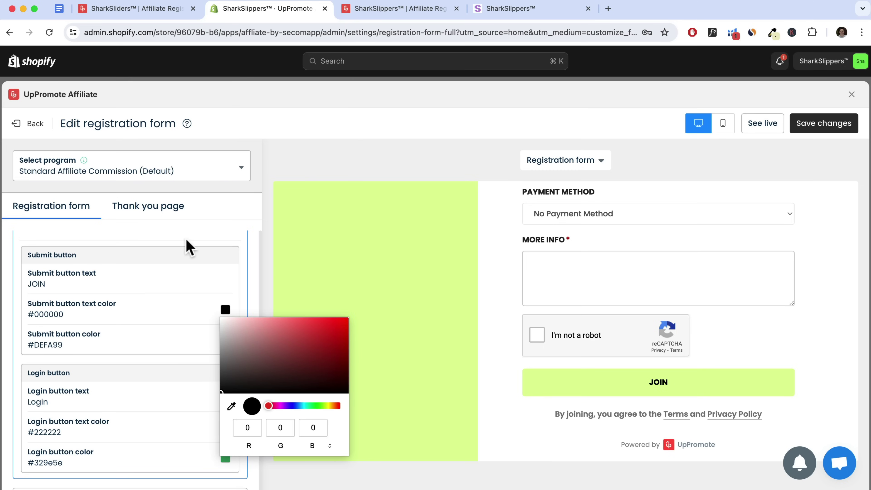
click(192, 243)
Set the Login button colour to #DEFA99 and clear its text colour
click(145, 273)
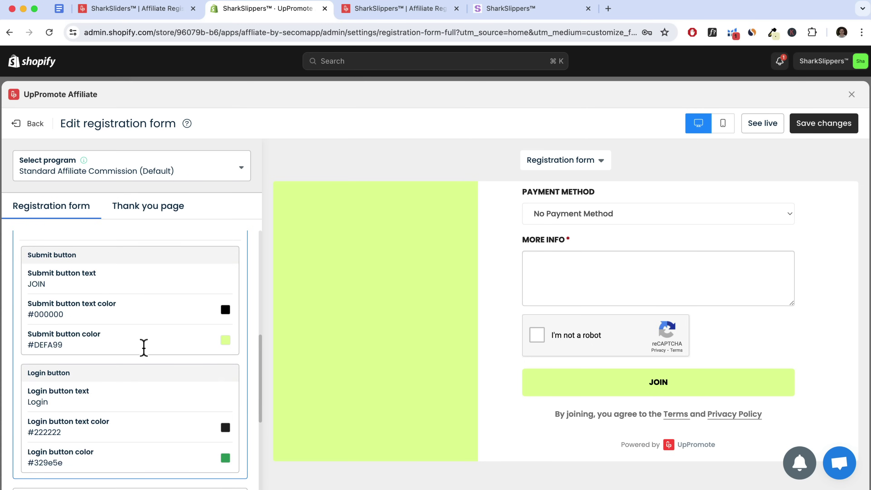
scroll(142, 349, down, 3)
scroll(168, 337, down, 2)
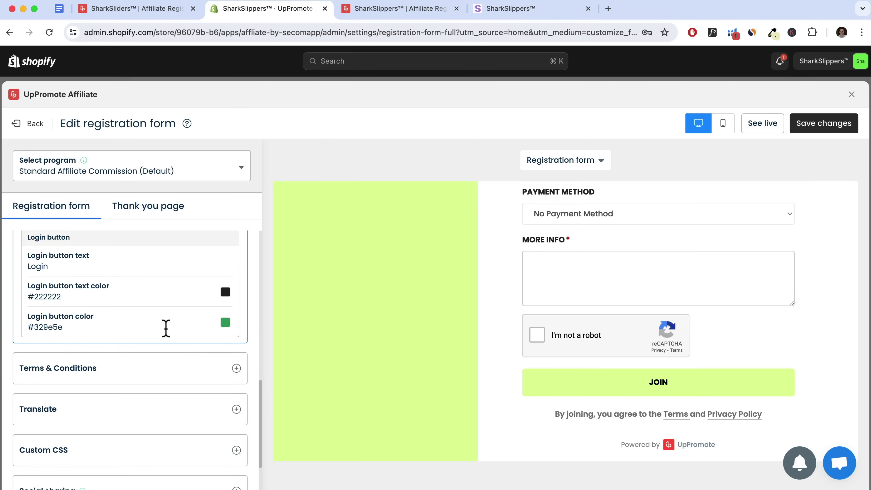
scroll(188, 316, up, 1)
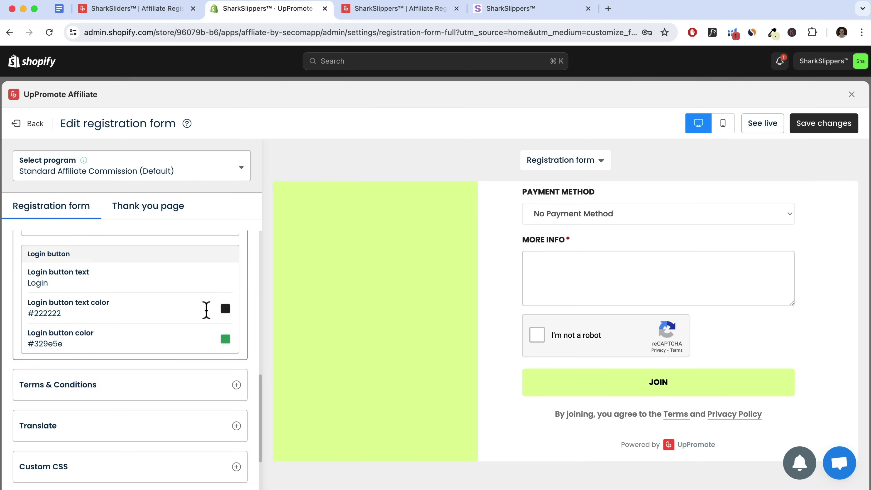
click(30, 318)
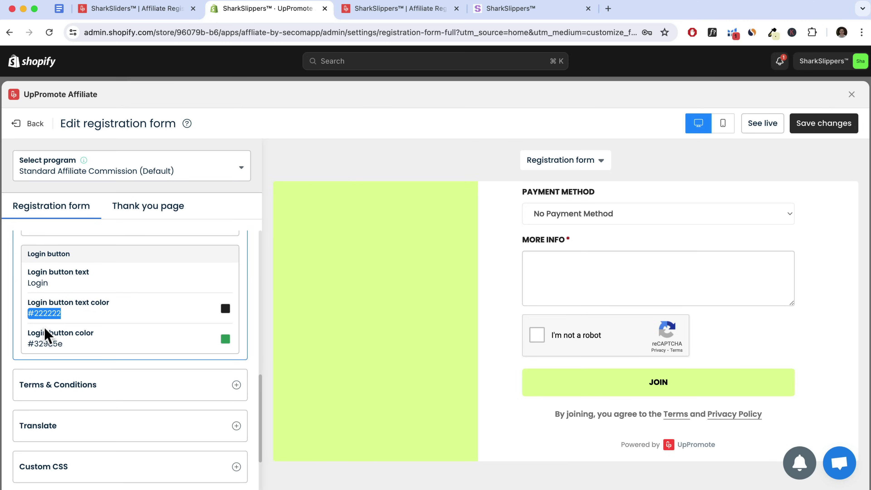
text(#DEFA99)
scroll(698, 313, up, 15)
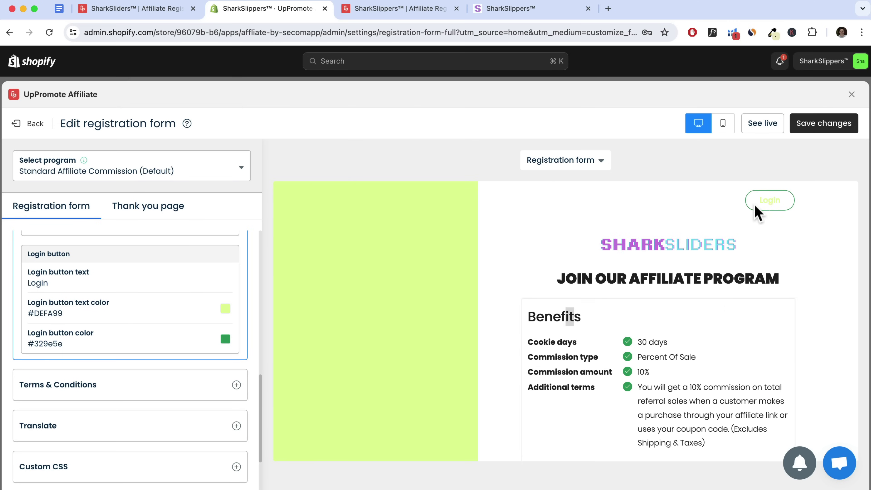
scroll(178, 323, down, 1)
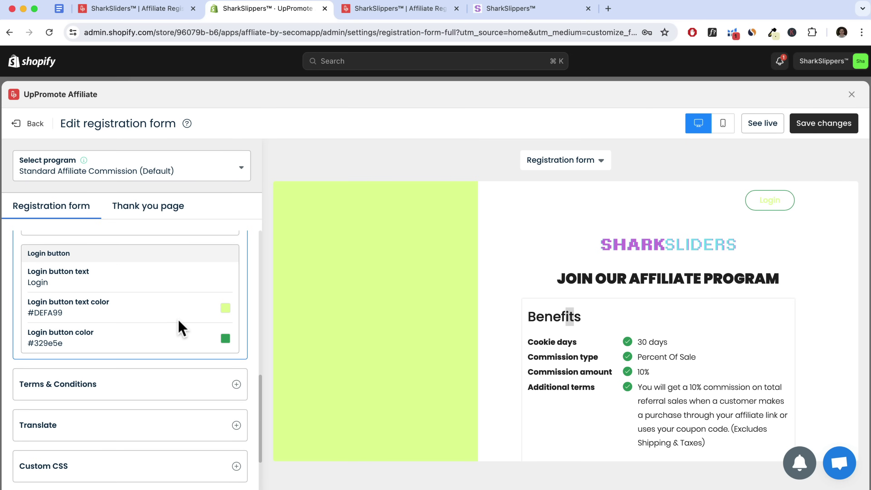
drag(84, 312, 28, 312)
key(super+c)
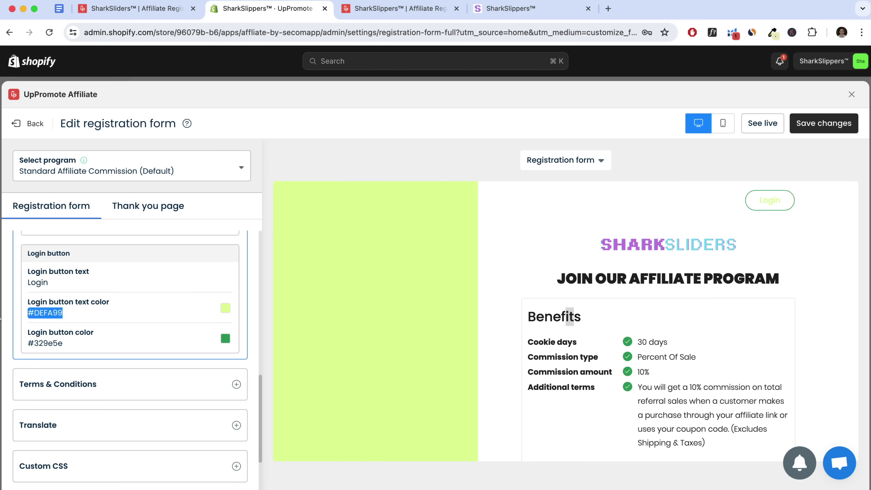
key(BackSpace)
drag(77, 345, 29, 344)
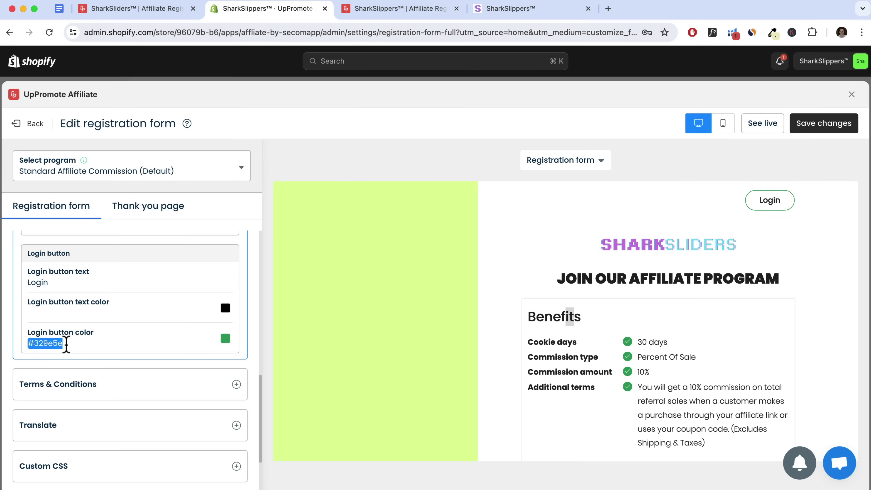
key(super+v)
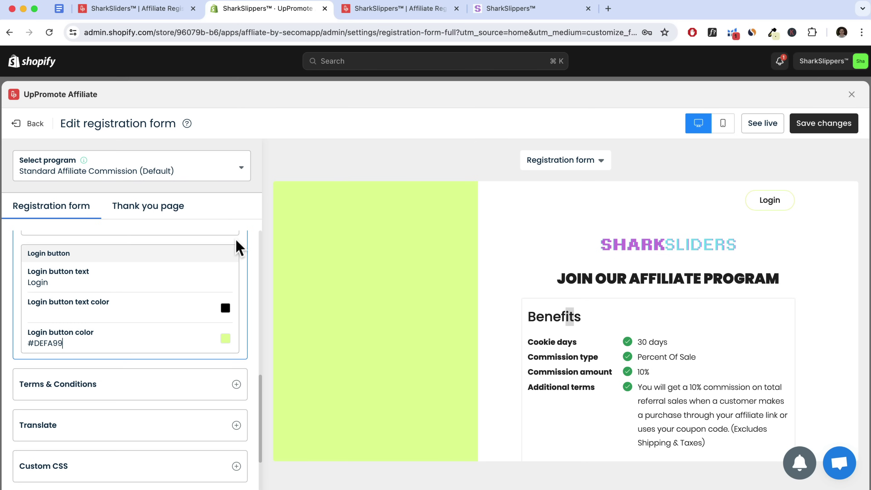
scroll(169, 317, down, 3)
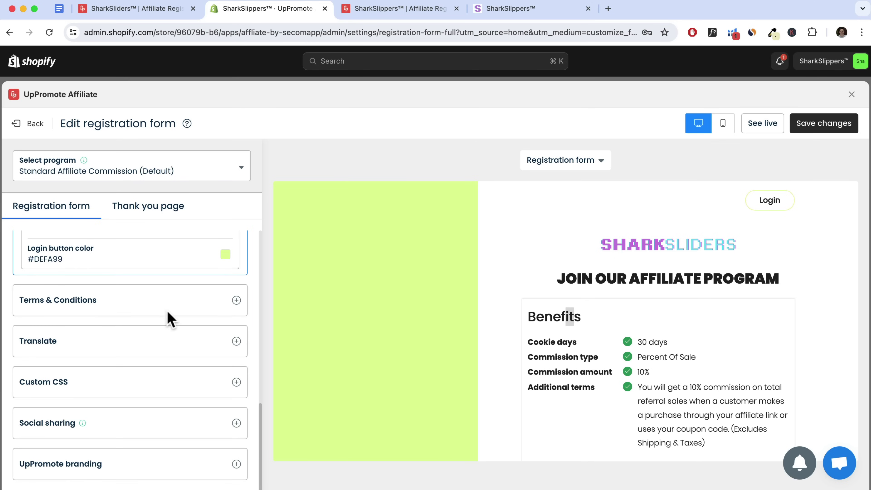
Fill Terms & Conditions with the sample terms text
click(113, 310)
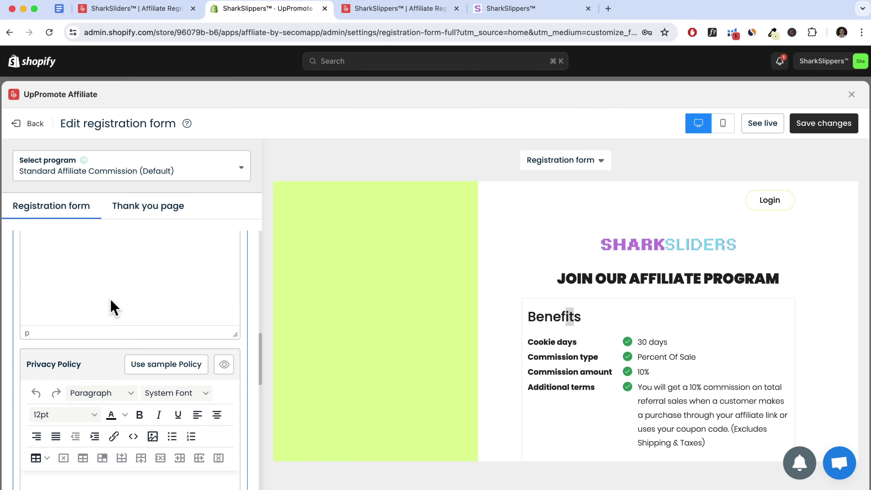
scroll(104, 299, up, 1)
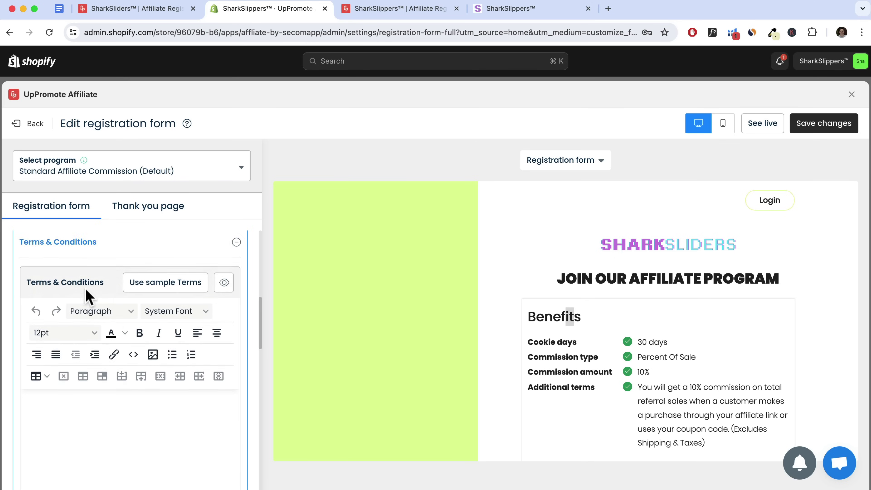
click(145, 285)
scroll(147, 401, down, 3)
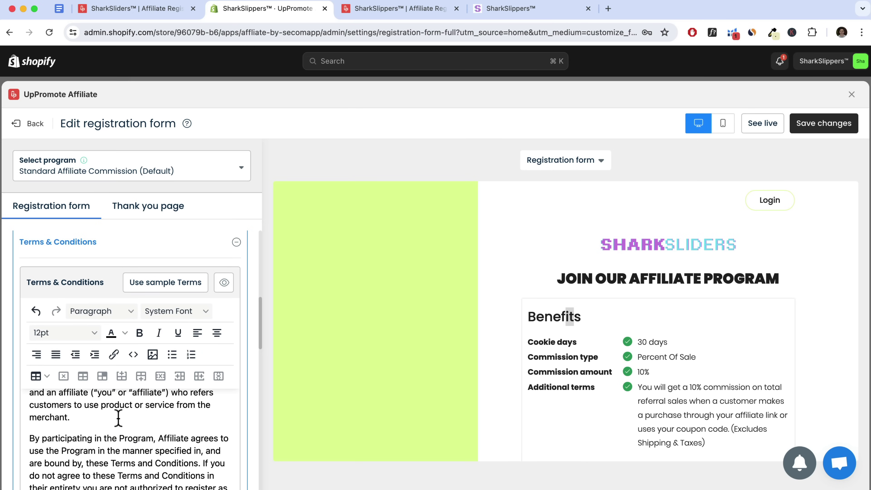
Fill the Privacy Policy with the sample policy text
scroll(118, 417, down, 6)
scroll(125, 369, down, 10)
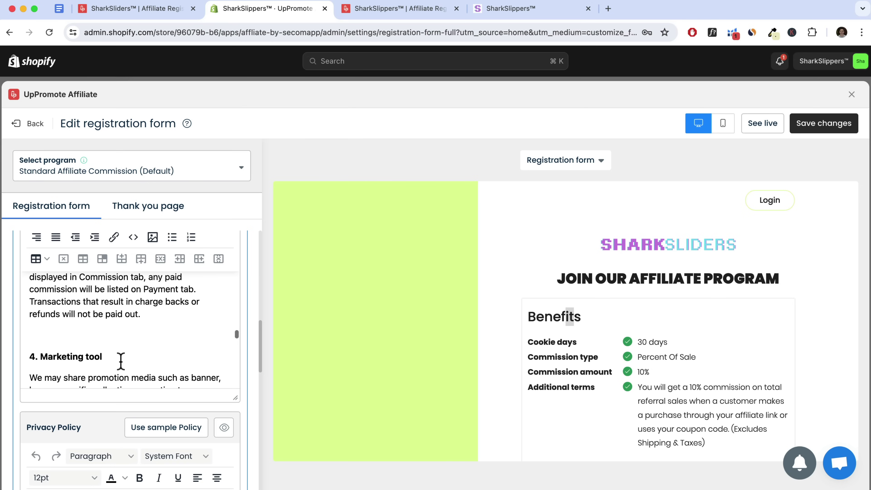
scroll(120, 363, down, 3)
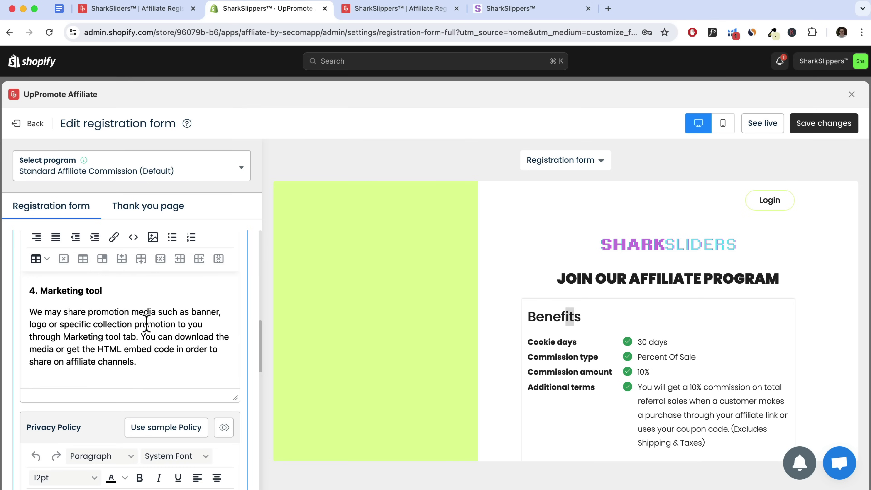
scroll(147, 324, down, 12)
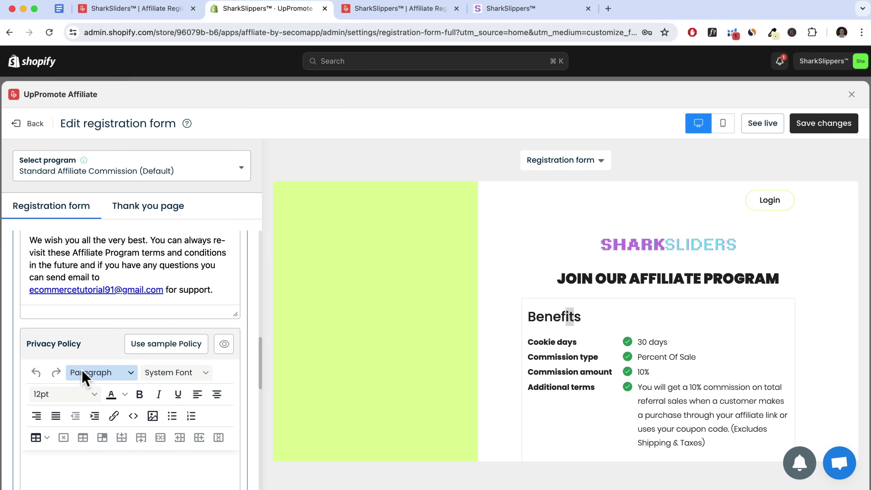
click(198, 346)
scroll(180, 378, down, 6)
scroll(150, 372, down, 2)
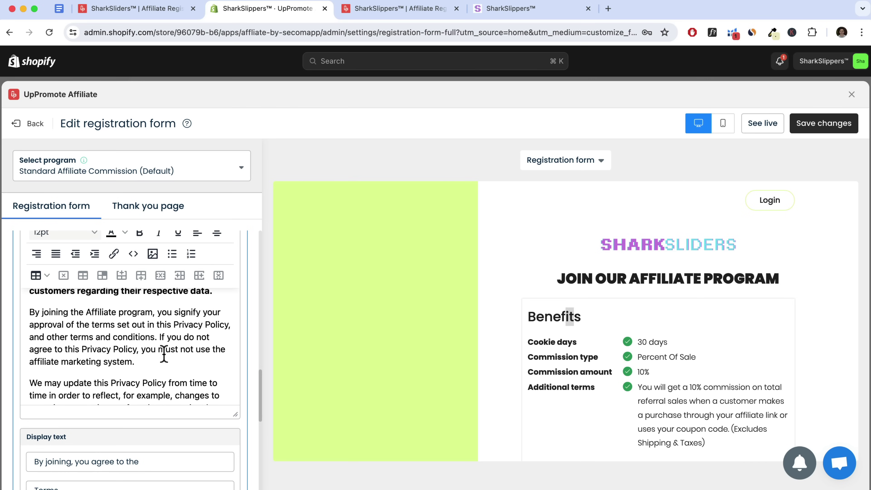
scroll(159, 355, down, 10)
scroll(158, 378, down, 12)
scroll(188, 416, down, 8)
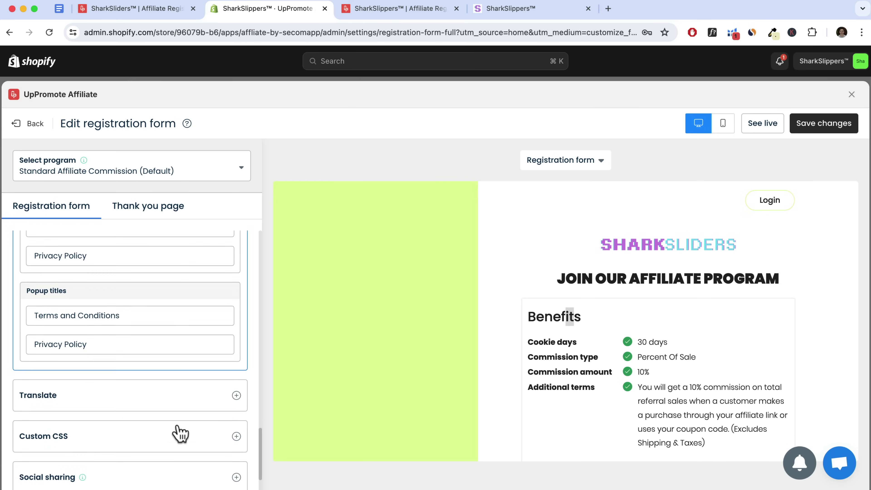
scroll(180, 433, down, 2)
Review the Translate, Custom CSS and UpPromote branding settings, leaving Google Translate off
click(178, 348)
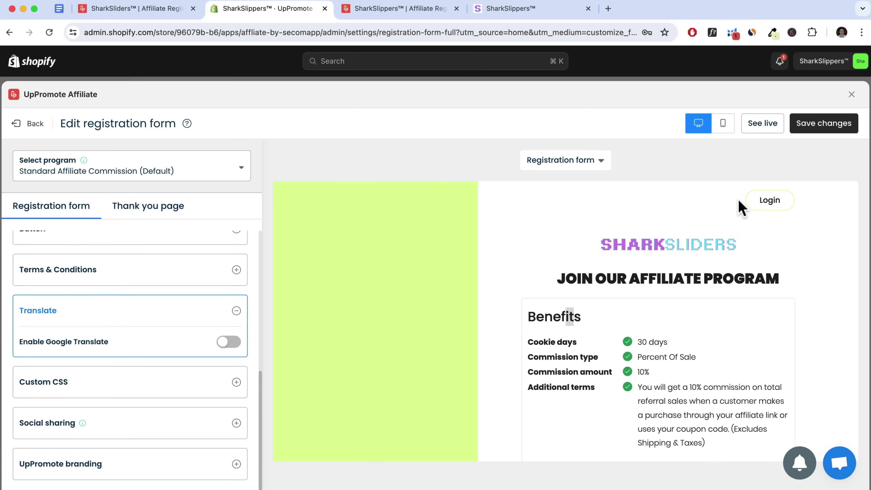
click(229, 343)
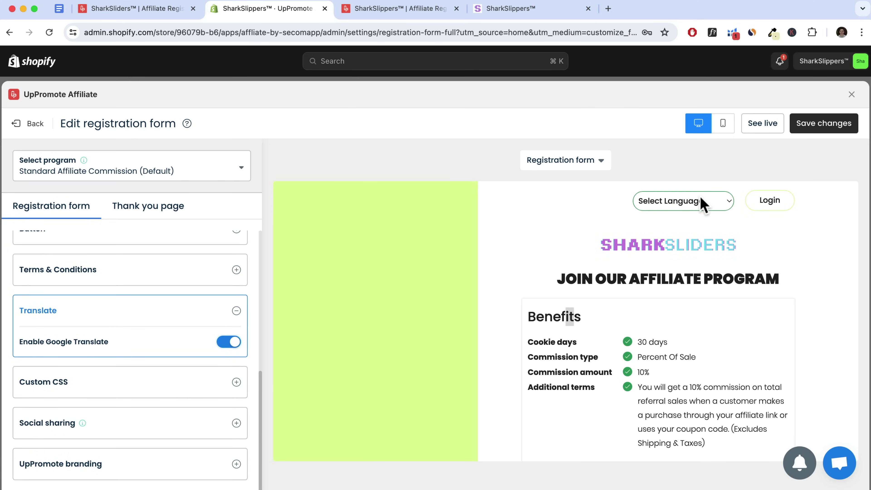
click(229, 343)
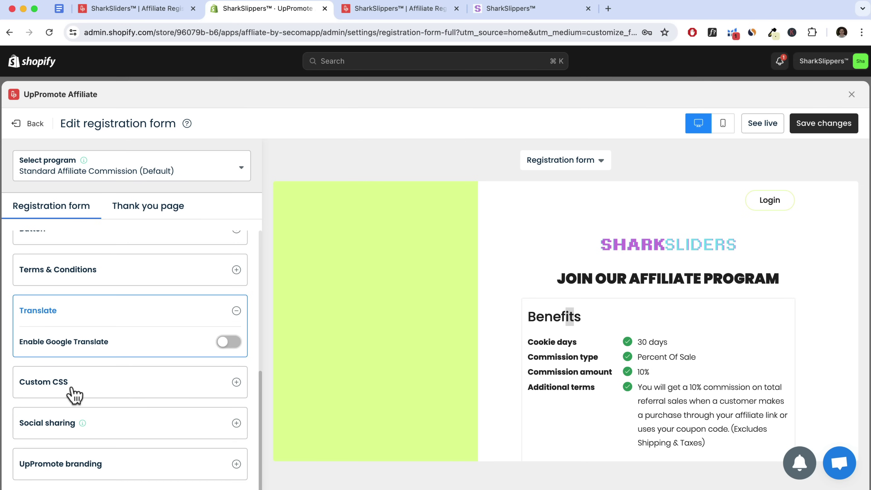
scroll(562, 338, down, 5)
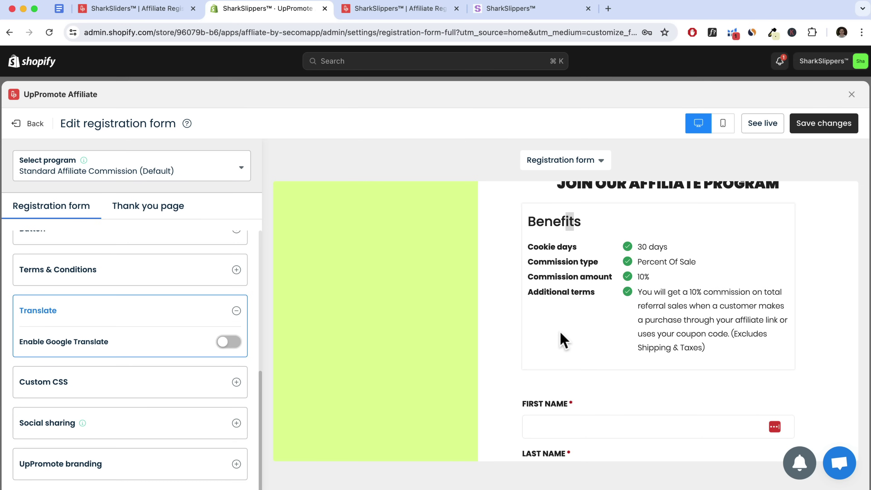
scroll(561, 339, down, 5)
scroll(561, 340, up, 10)
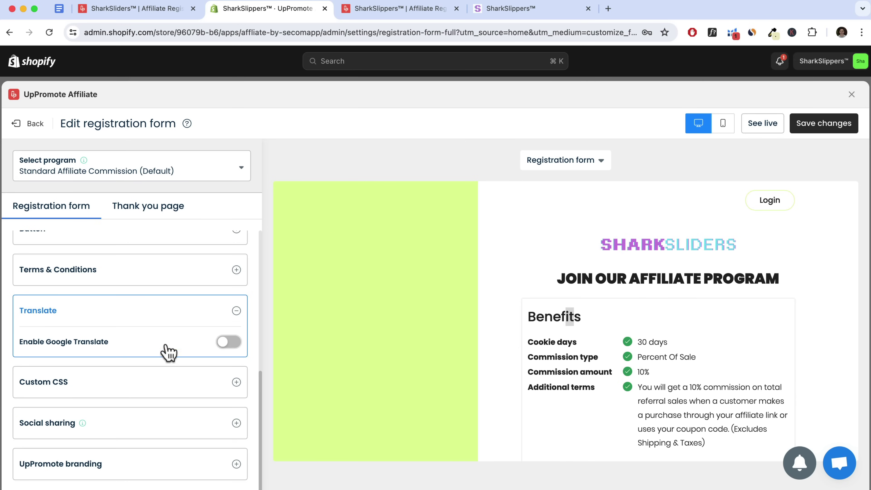
click(137, 382)
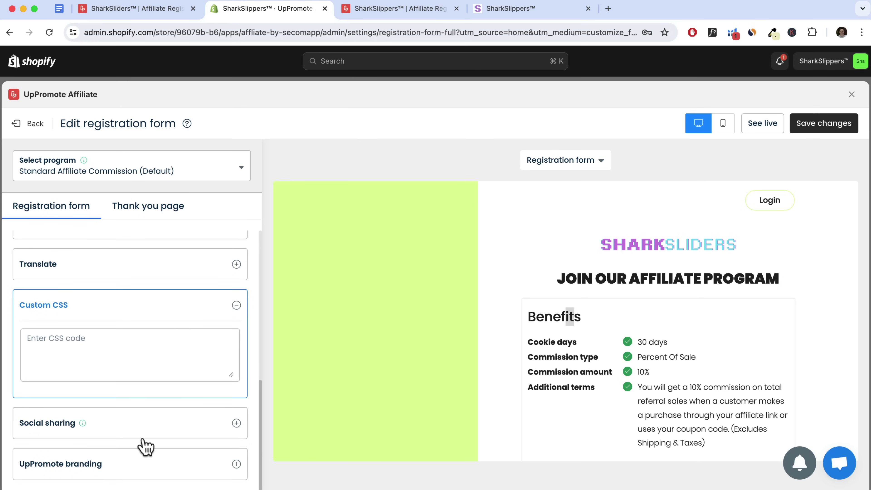
click(117, 462)
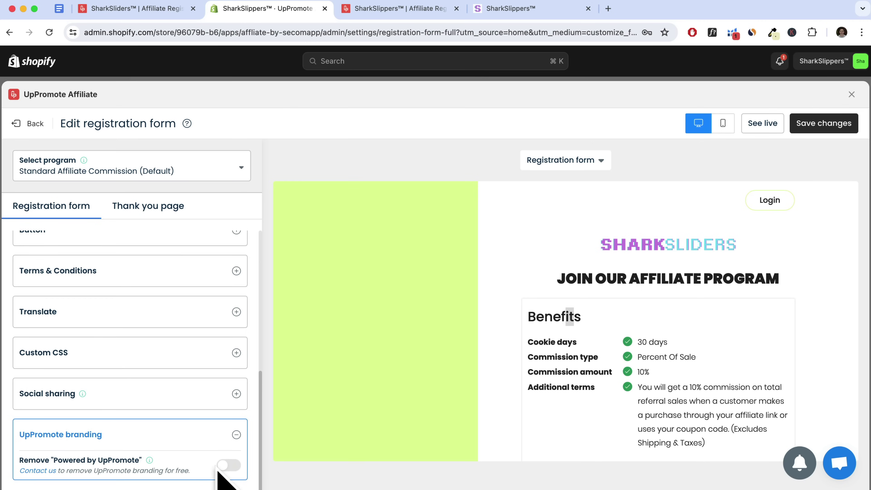
scroll(614, 374, down, 10)
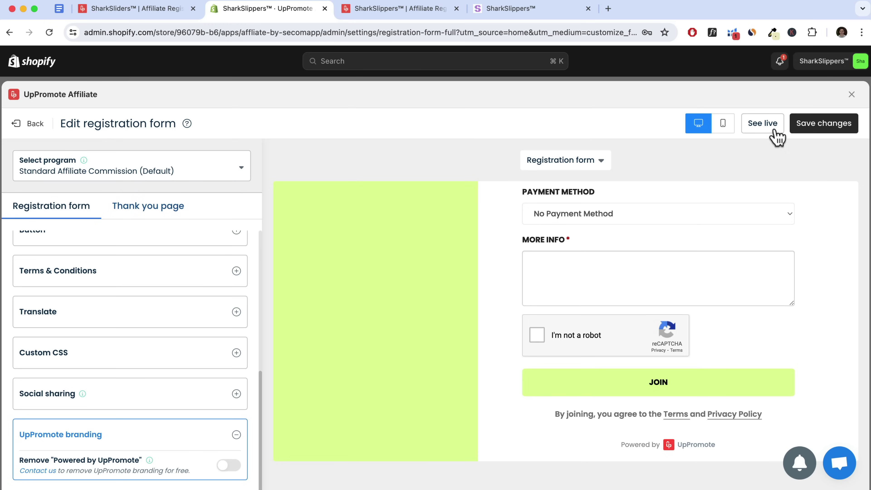
Save the registration form and preview it at mobile width
click(832, 133)
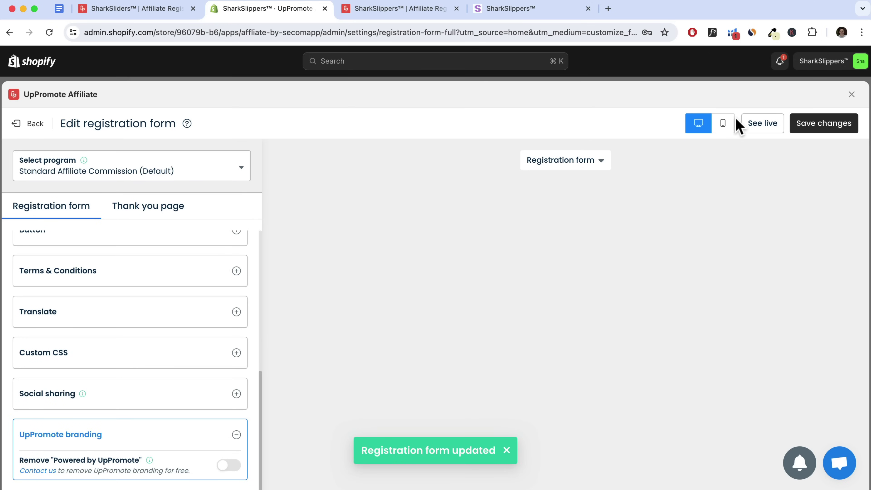
click(723, 124)
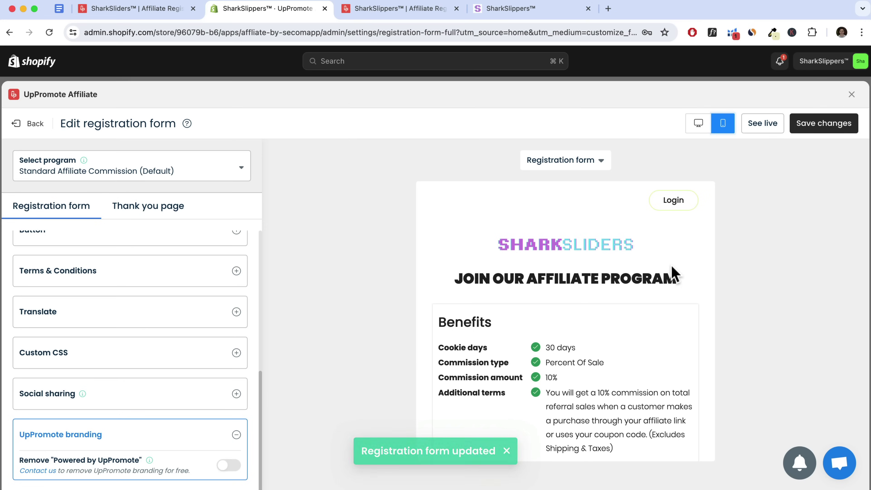
scroll(672, 275, down, 10)
scroll(672, 275, down, 5)
scroll(671, 274, up, 15)
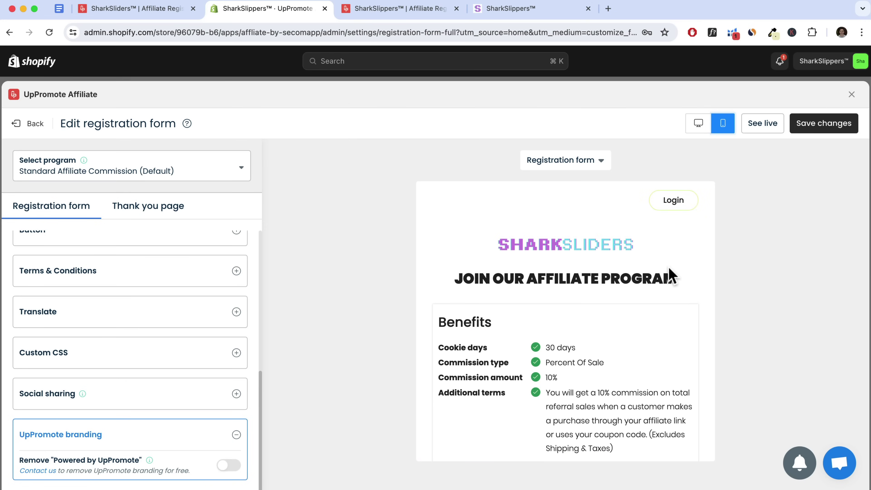
Make the thank-you page Resend email button #DEFA99 with black text
click(147, 212)
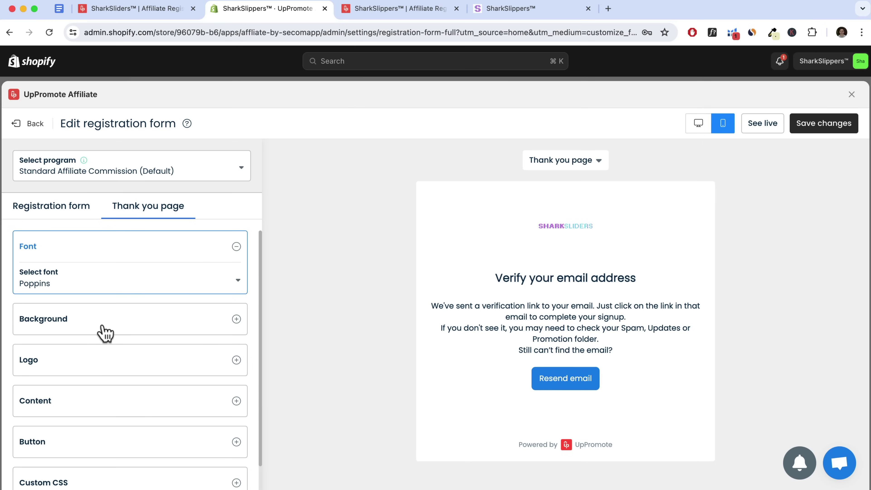
scroll(116, 384, down, 2)
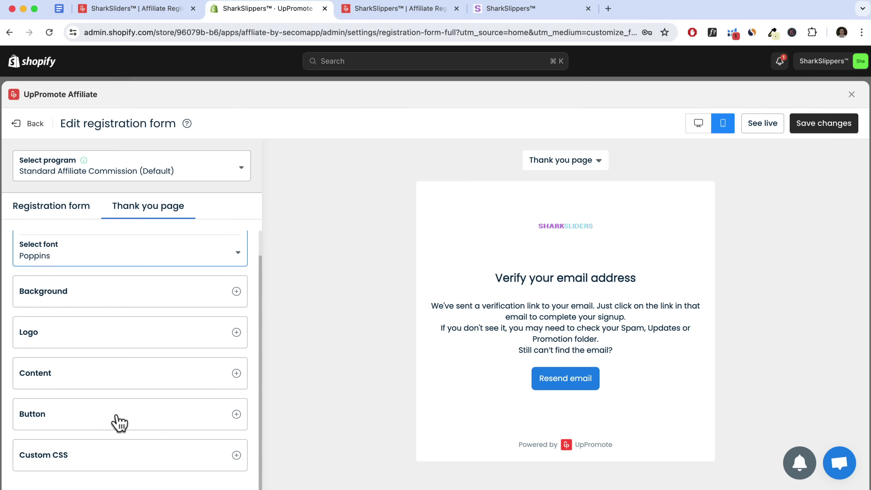
click(117, 419)
scroll(119, 414, down, 3)
click(234, 385)
click(59, 390)
drag(59, 390, 19, 394)
text(#DEFA99)
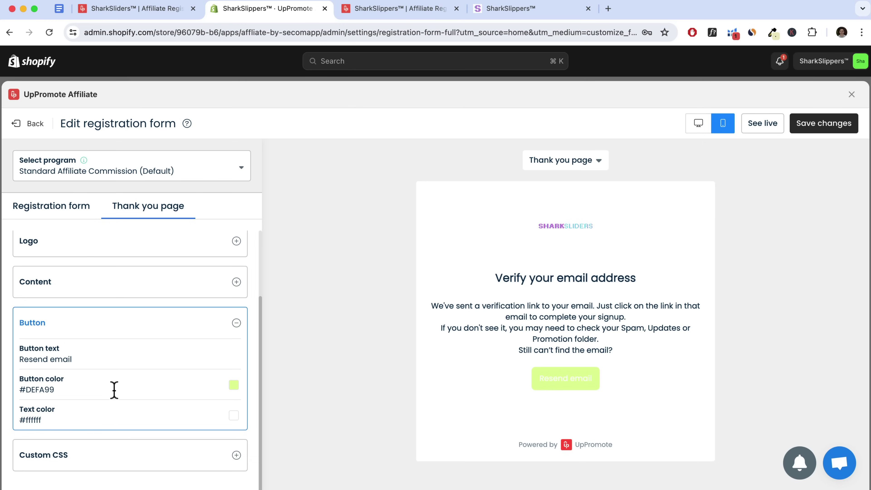
drag(75, 420, 15, 426)
click(234, 416)
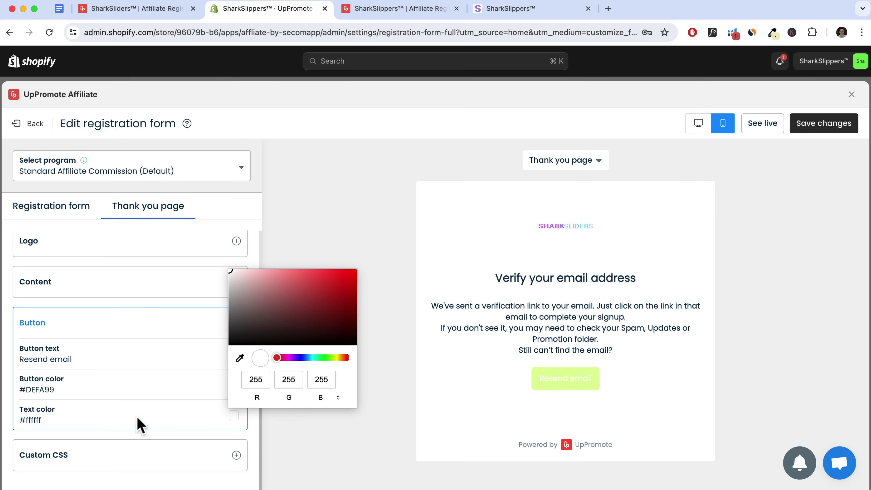
drag(252, 335, 185, 354)
click(180, 271)
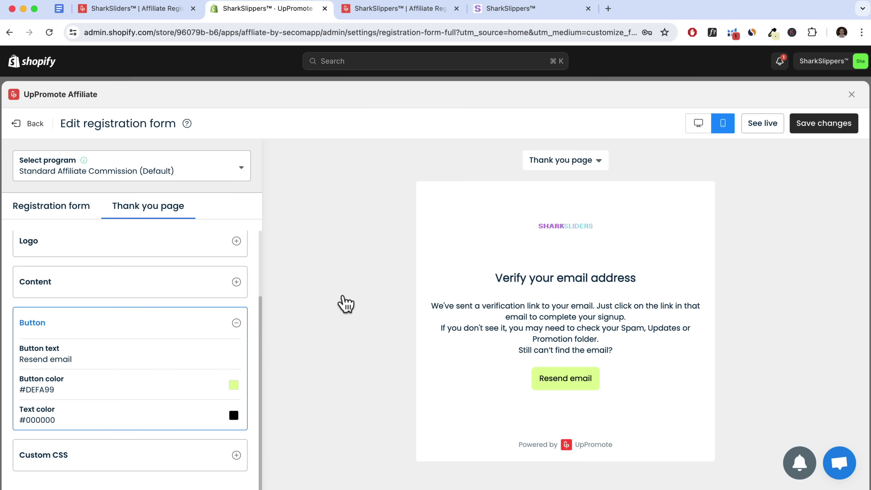
Show the logo on the thank-you page and save the changes
scroll(206, 346, up, 3)
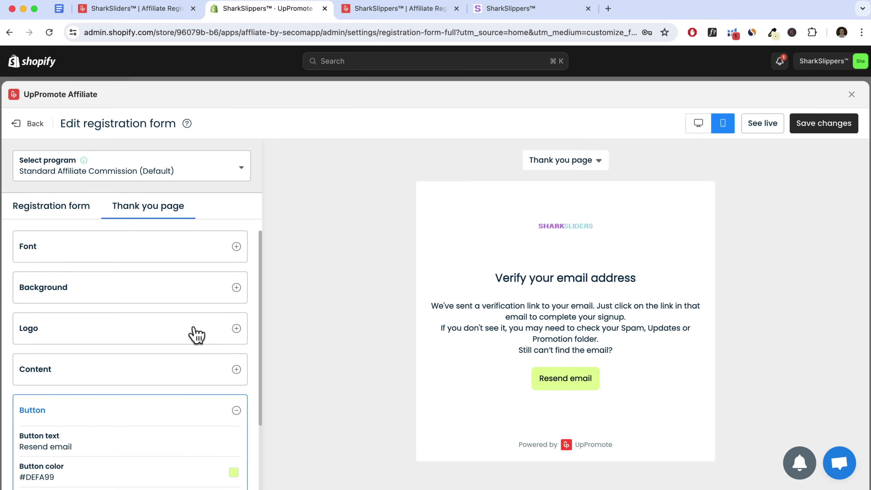
click(199, 334)
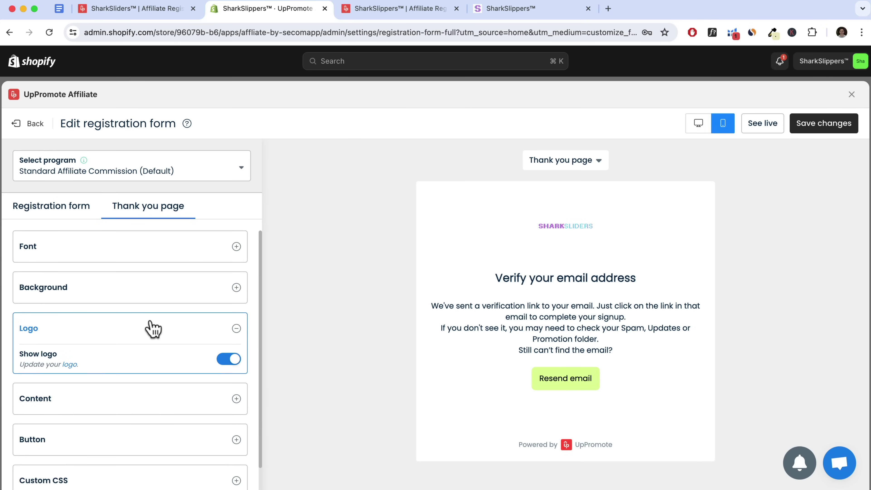
scroll(151, 331, down, 1)
scroll(146, 401, up, 1)
click(820, 129)
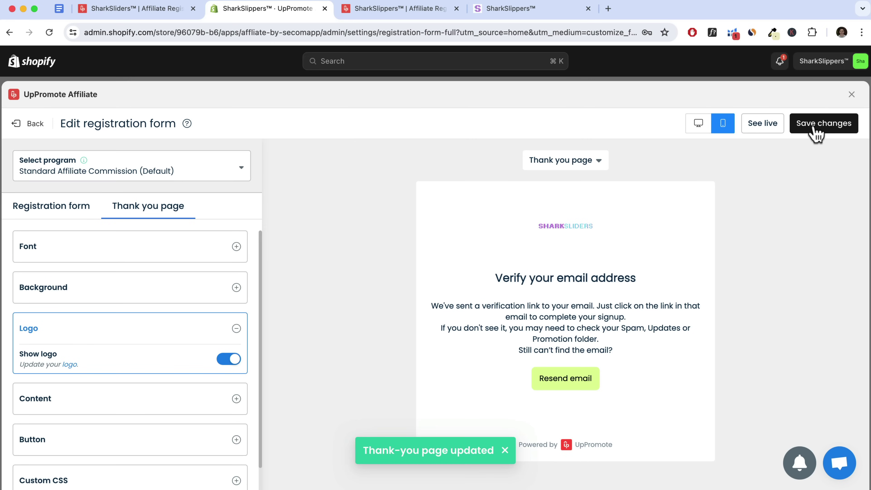
Reload the live registration page to show the SharkSliders logo and lime-green side panel
click(31, 127)
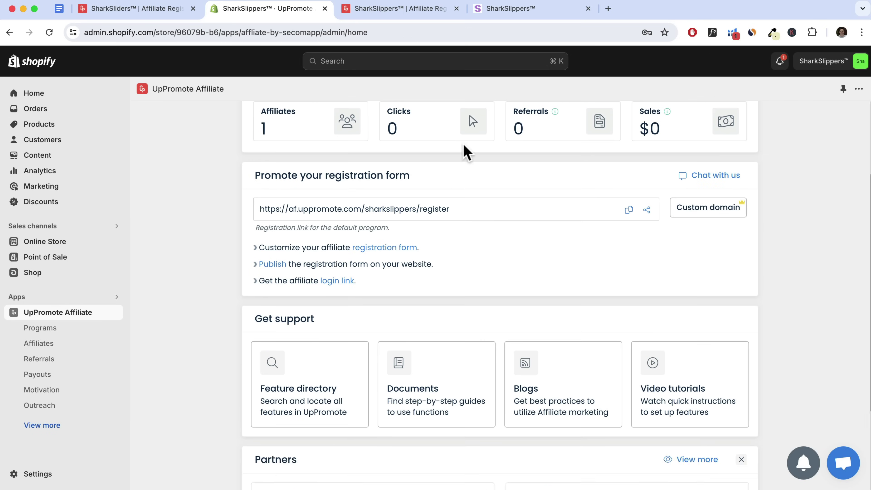
scroll(463, 159, down, 5)
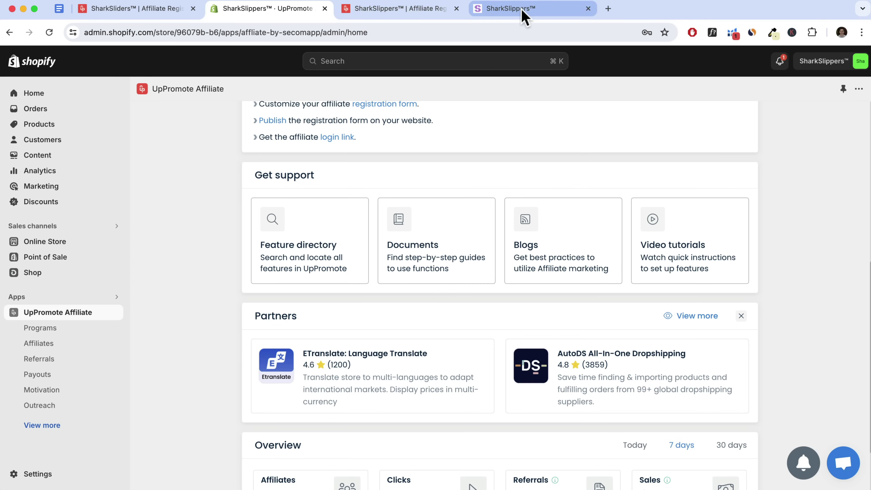
click(521, 12)
scroll(434, 432, down, 4)
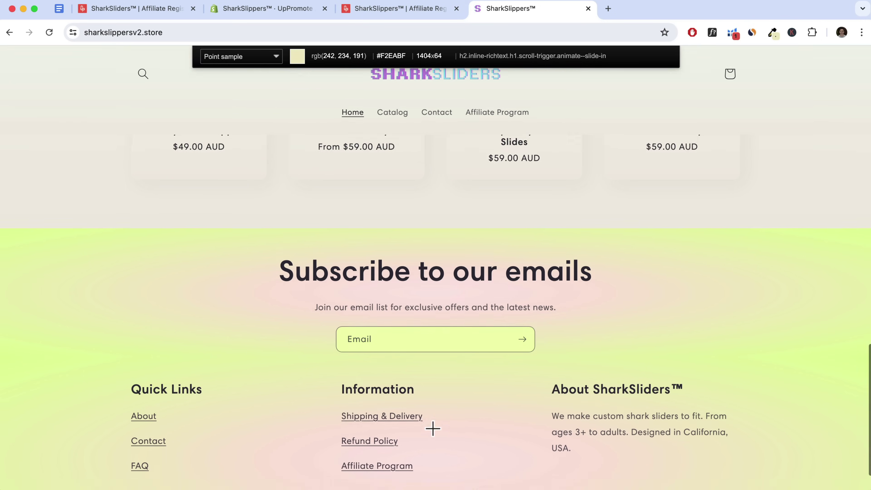
click(399, 12)
click(49, 33)
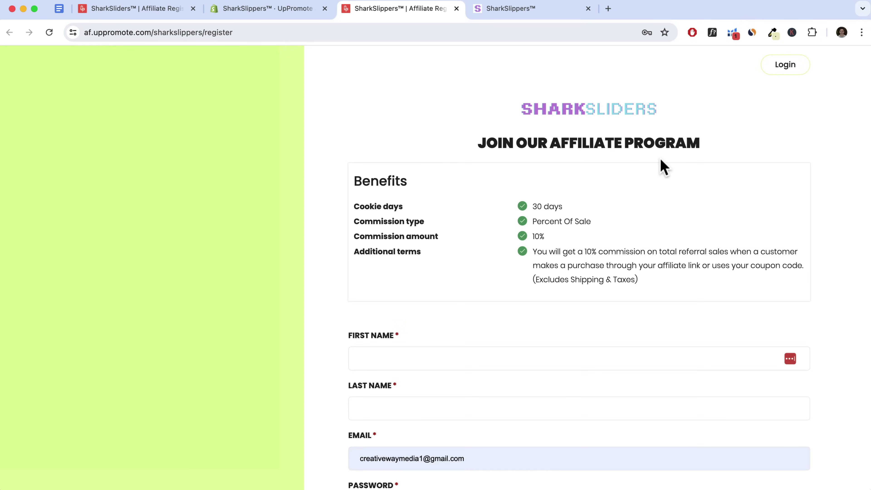
scroll(664, 168, down, 15)
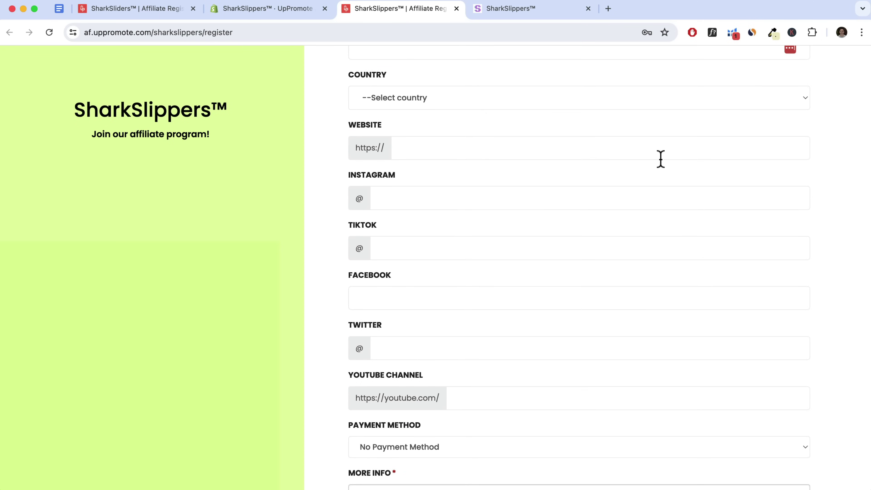
scroll(661, 159, up, 15)
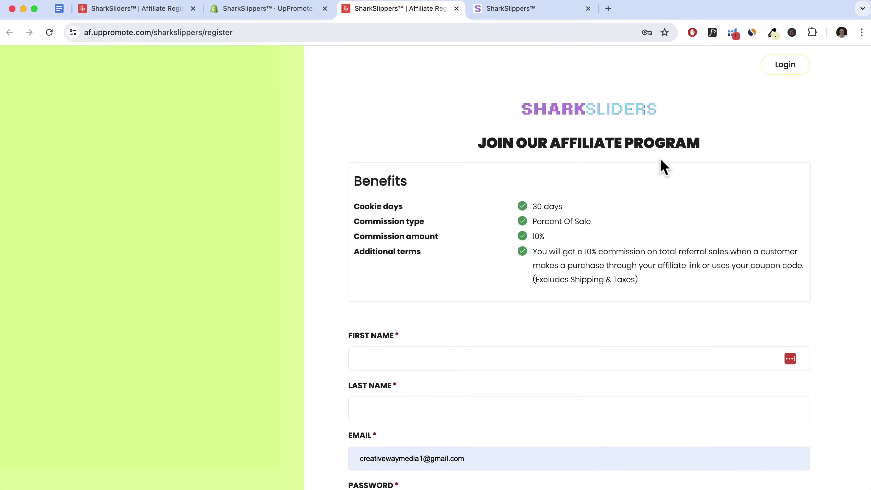
Close the registration tab and highlight the affiliate login link note on the app home
key(super+w)
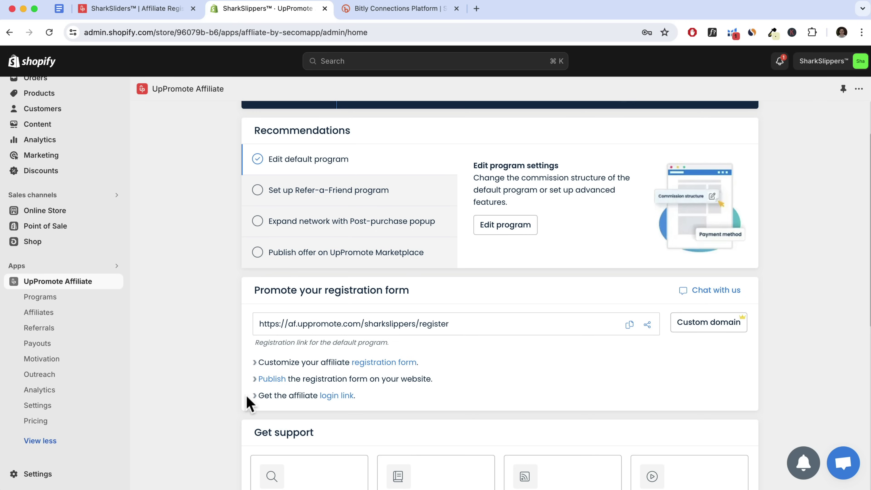
drag(259, 400, 356, 405)
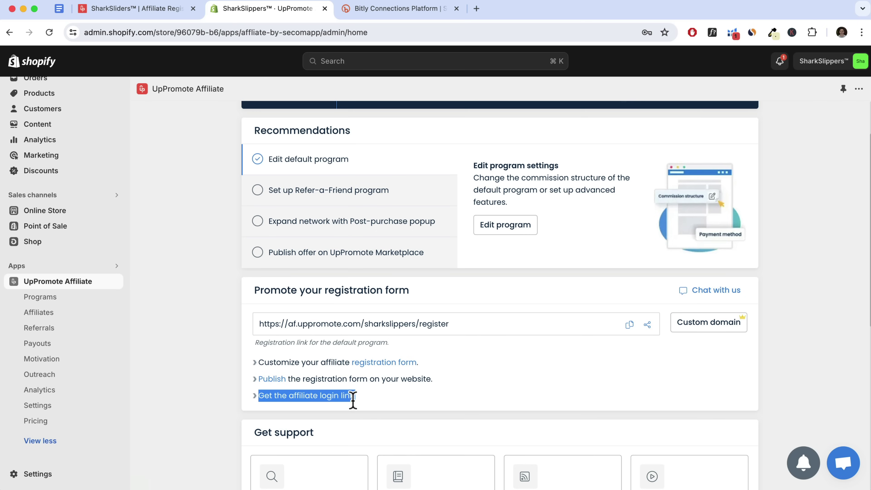
click(327, 405)
Open the affiliate login link and pass the I'm not a robot taxi-image check
click(338, 398)
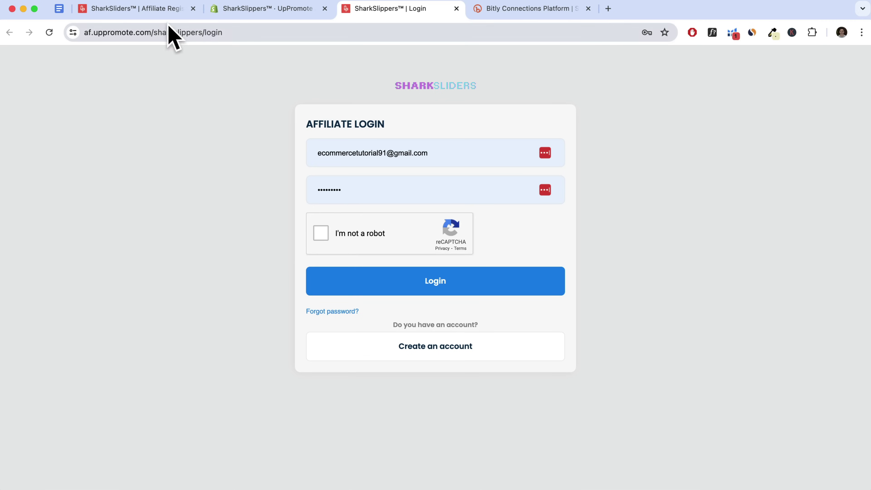
click(321, 235)
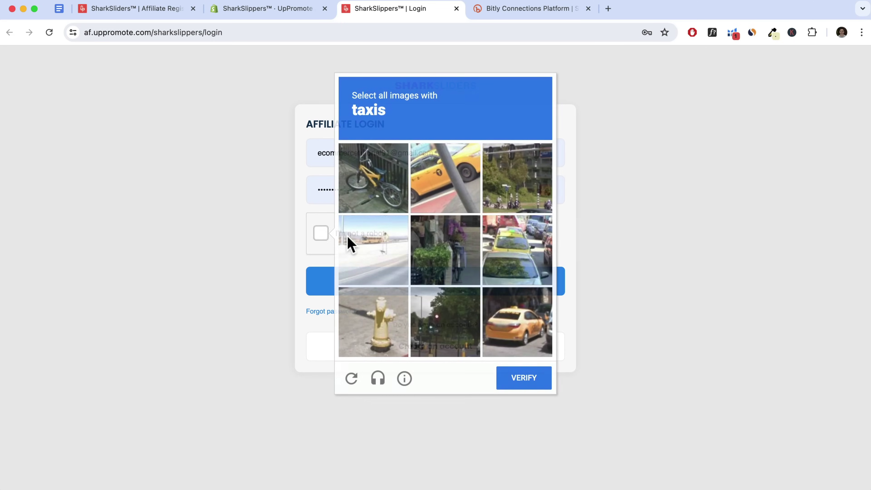
click(427, 179)
click(513, 321)
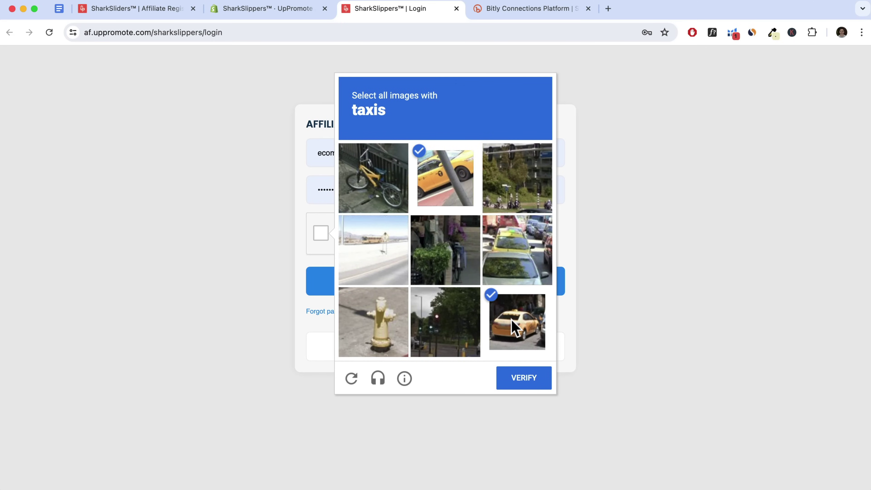
click(511, 283)
click(530, 379)
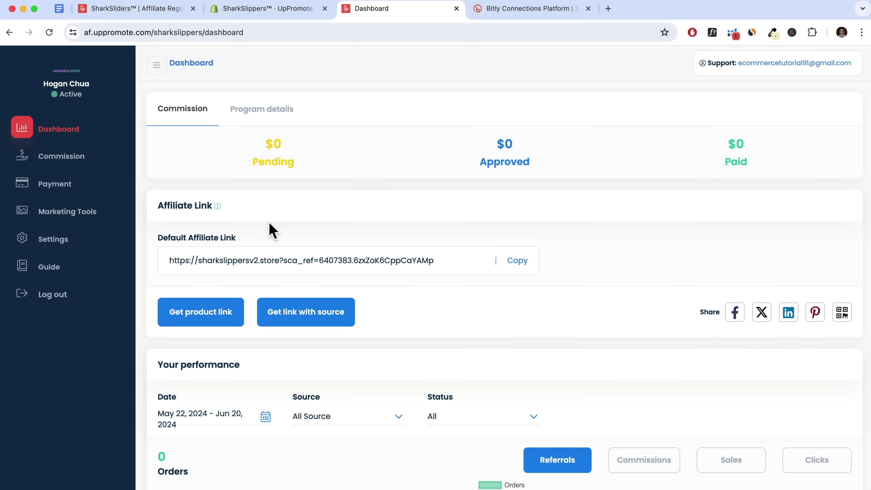
Copy the Default Affiliate Link from the affiliate dashboard
drag(157, 206, 243, 211)
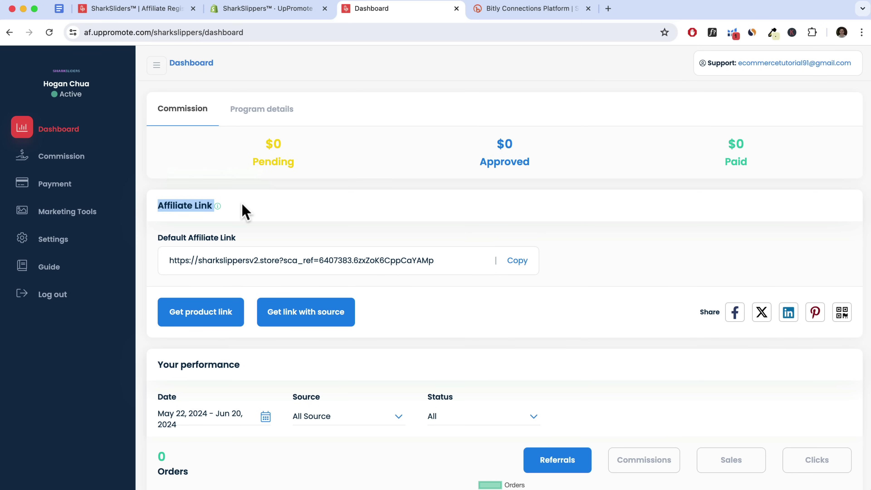
click(518, 261)
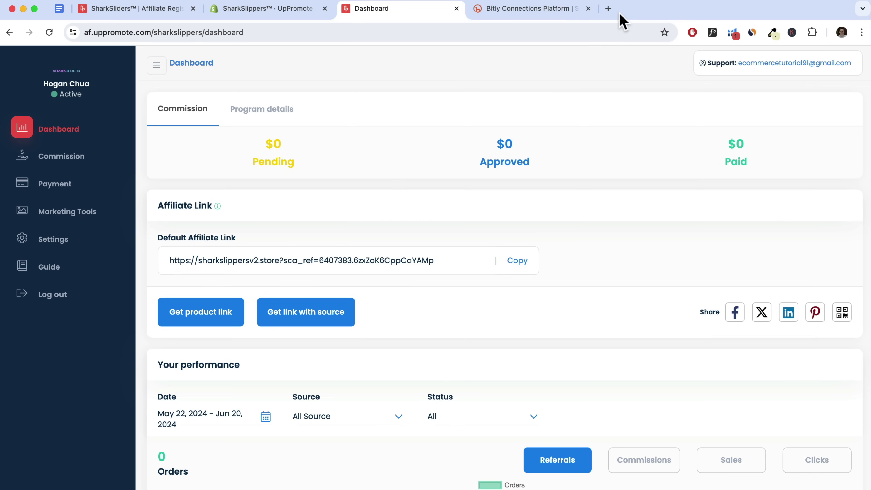
Load the copied referral link in a new tab to open the SharkSliders storefront
click(608, 9)
key(super+v)
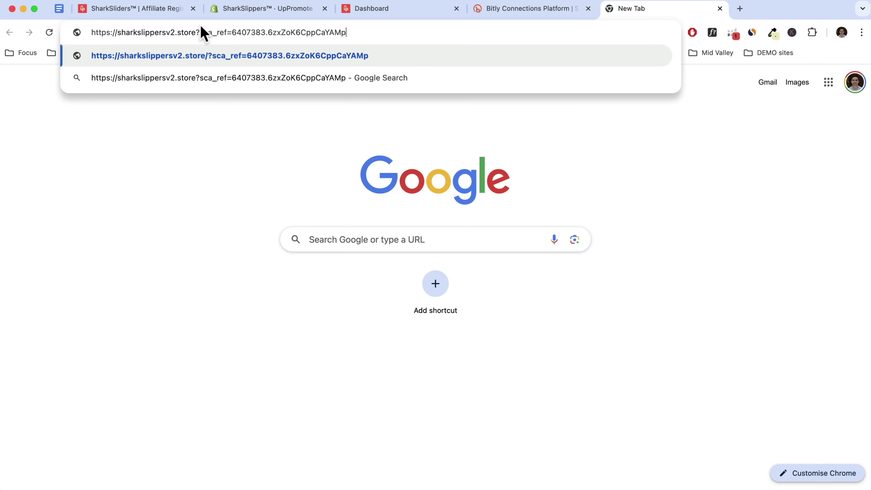
key(Return)
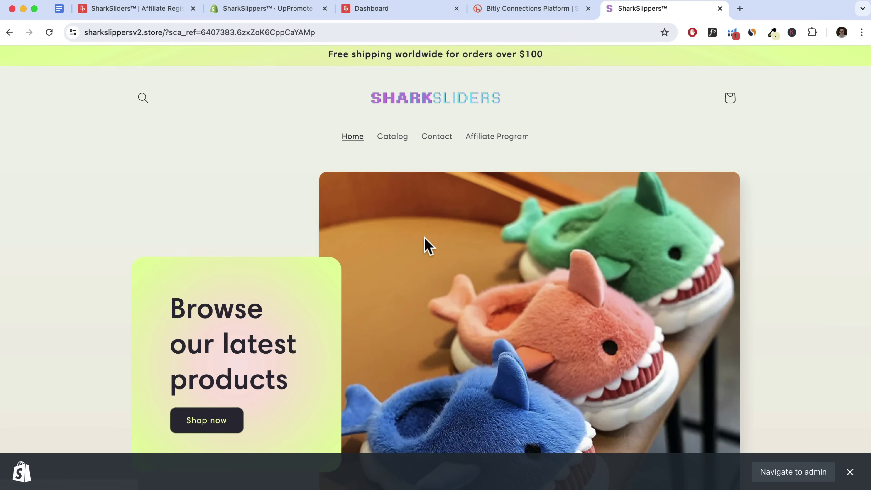
scroll(424, 236, down, 10)
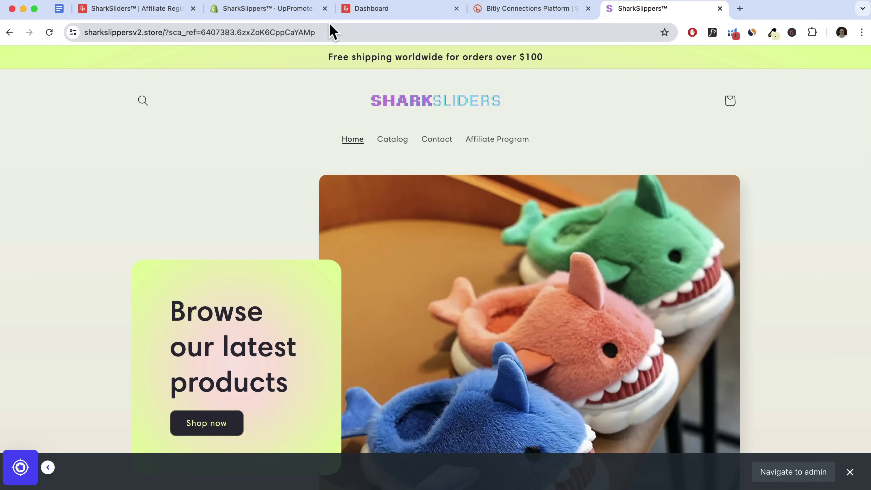
Compare the referral storefront with the affiliate dashboard, ending on the dashboard
click(394, 10)
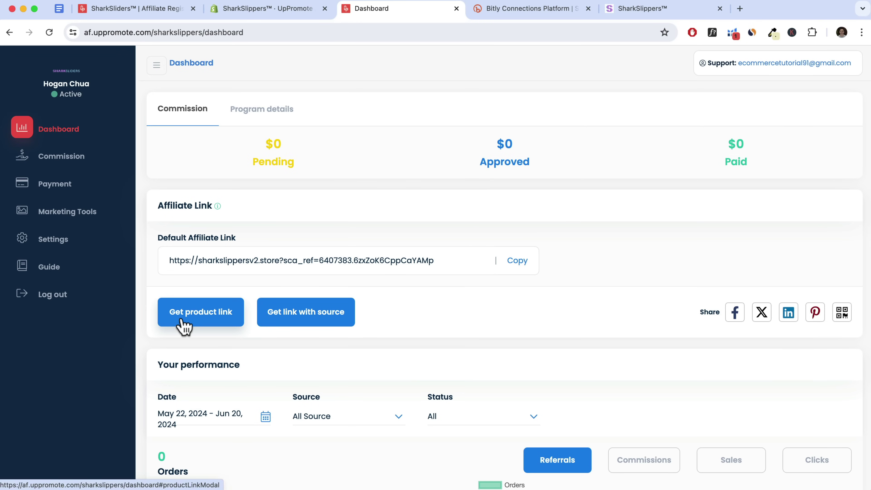
click(652, 10)
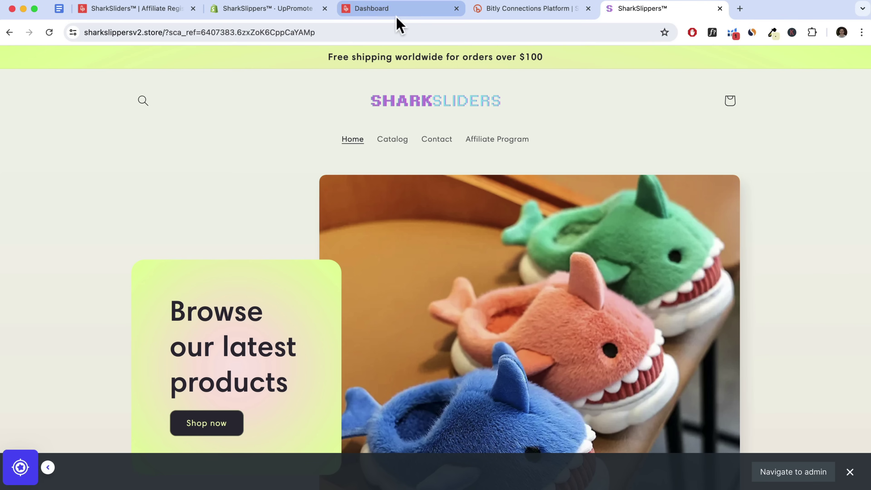
click(404, 16)
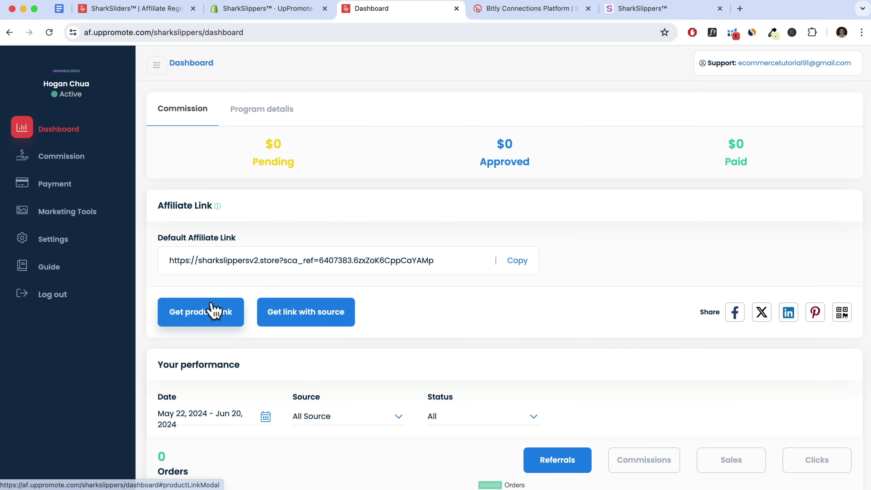
Search 'sli' and generate and save a product affiliate link for Fruit Edition Sliders
click(194, 324)
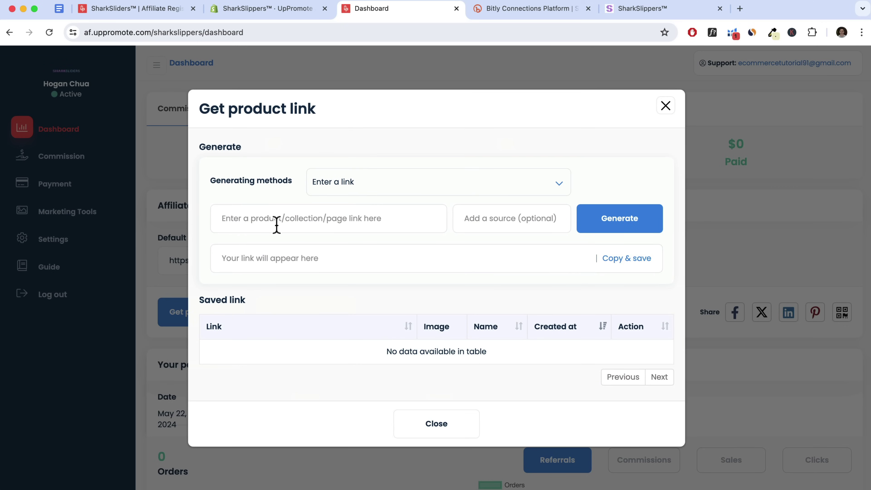
click(374, 185)
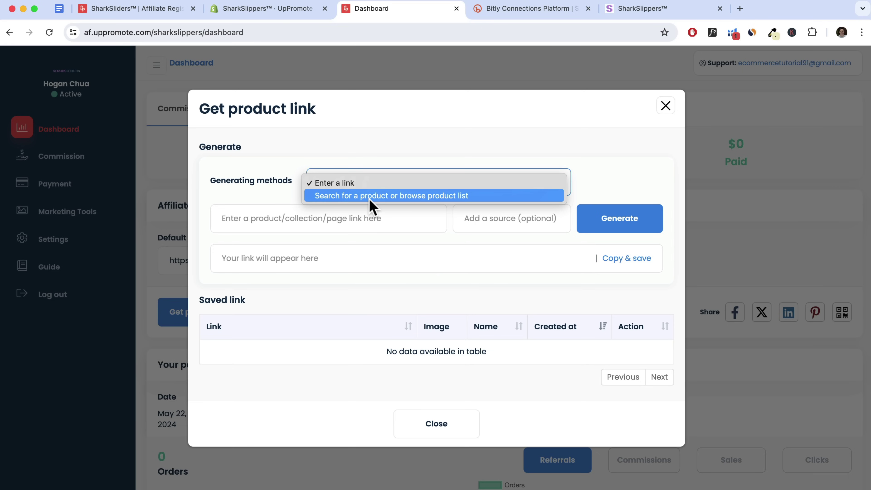
click(377, 198)
click(279, 219)
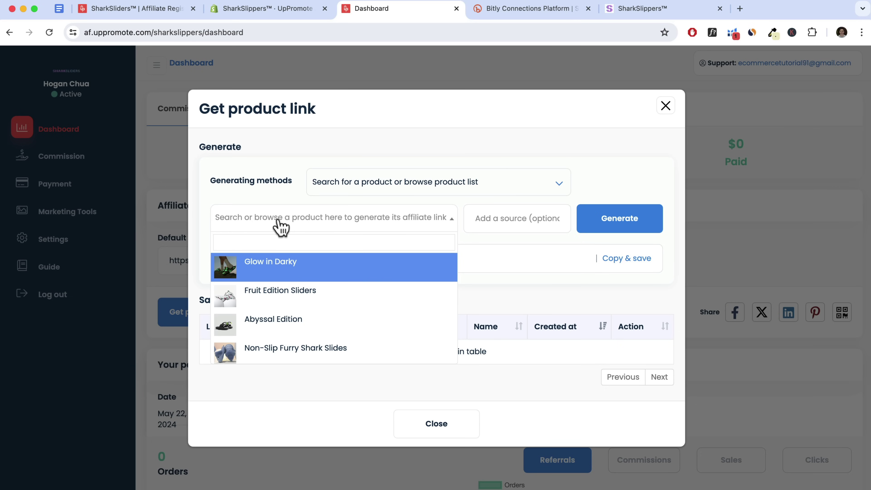
text(sli)
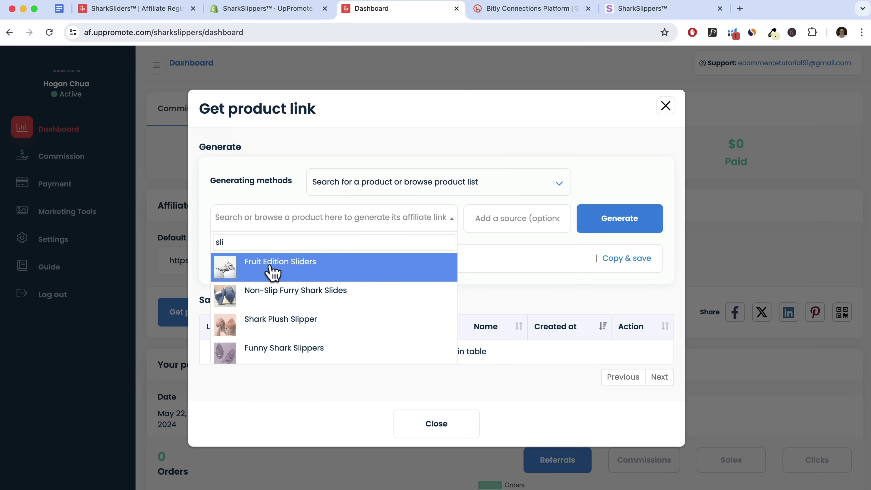
click(285, 272)
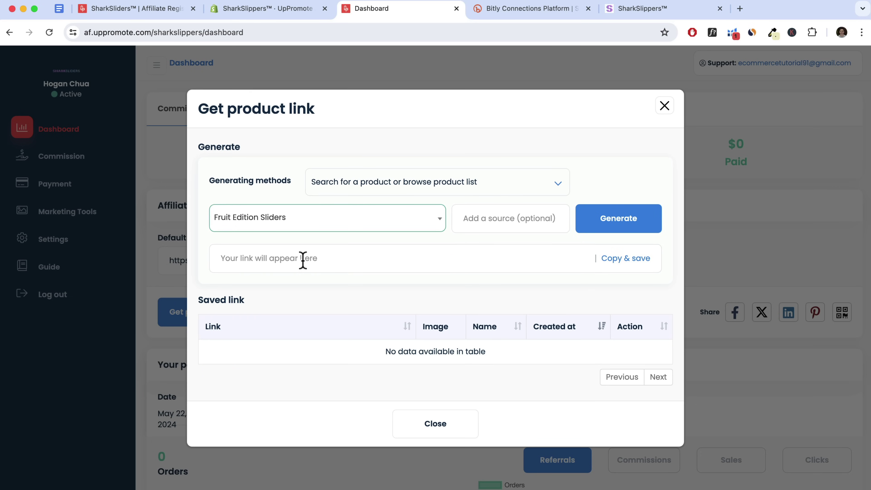
click(636, 230)
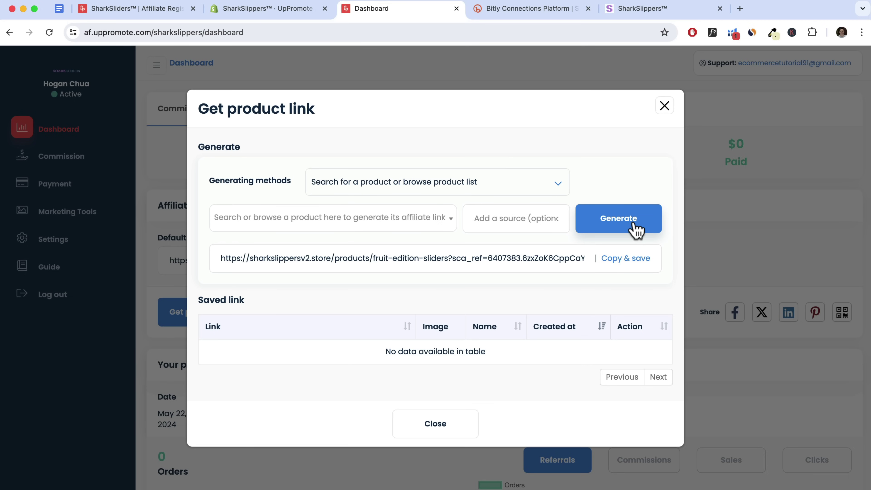
click(630, 263)
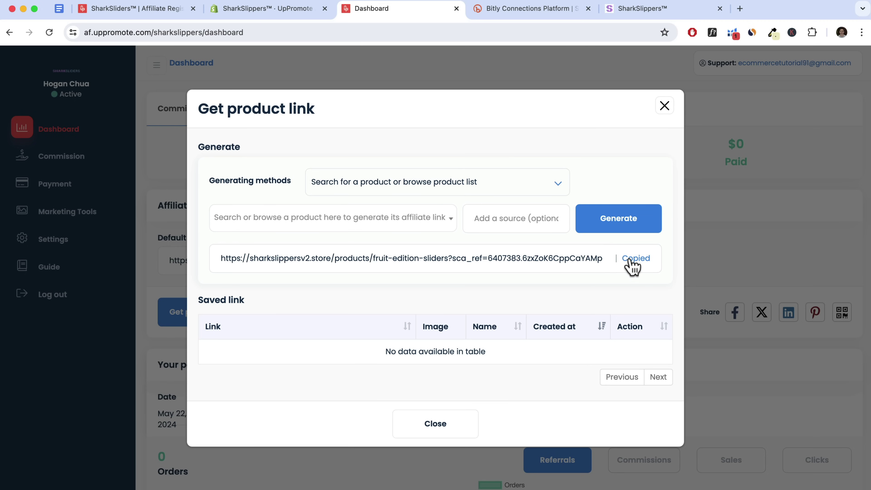
click(656, 13)
Load the copied Fruit Edition Sliders link in the store tab and review its product page
click(346, 32)
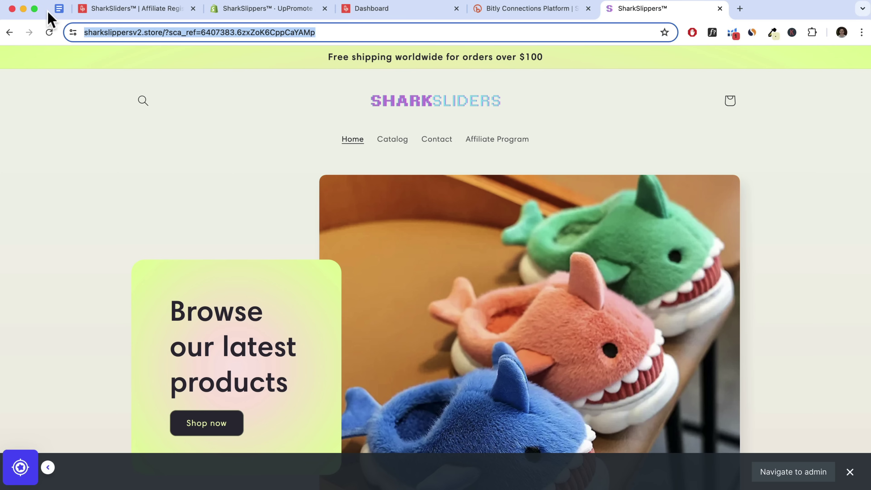
key(ctrl+v)
key(Return)
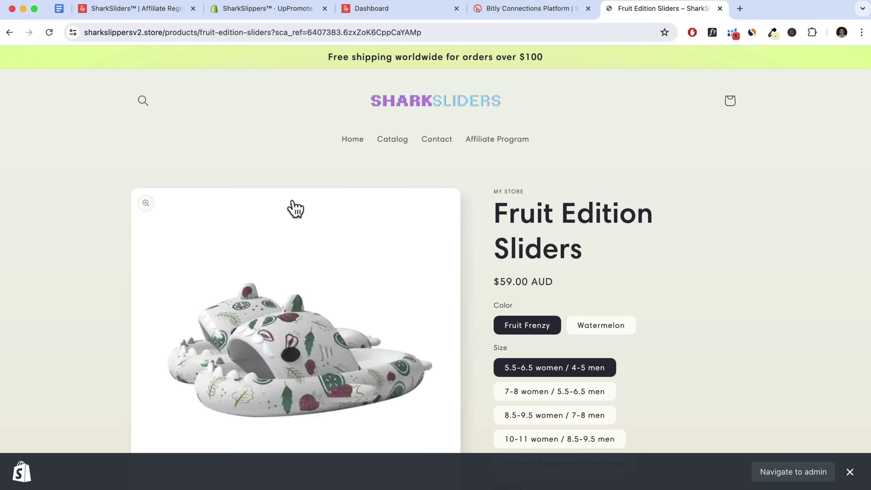
scroll(295, 206, down, 4)
scroll(295, 206, down, 10)
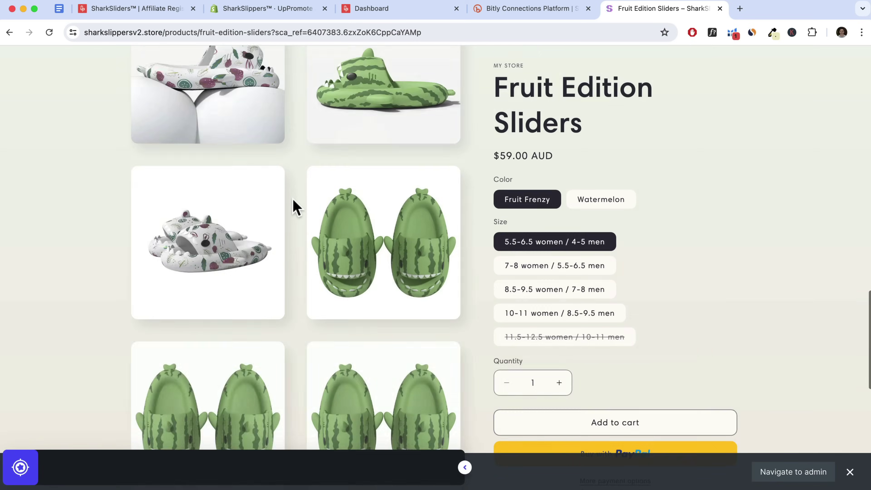
scroll(296, 208, up, 15)
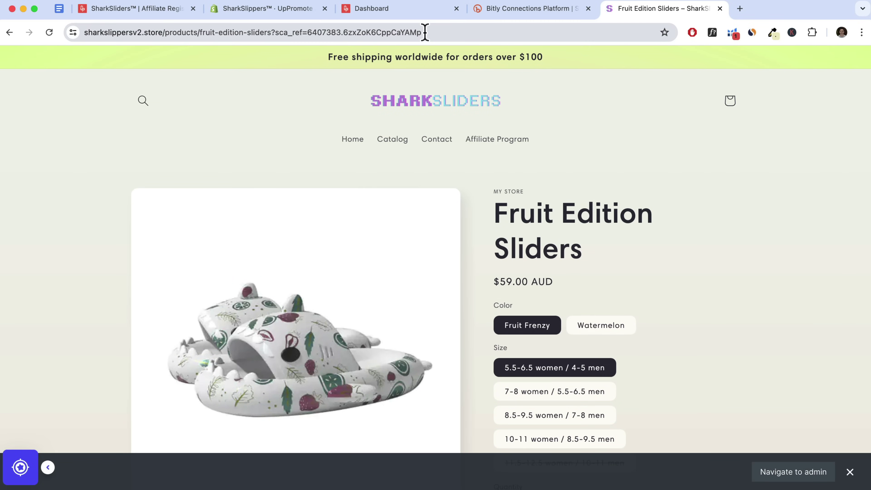
click(386, 14)
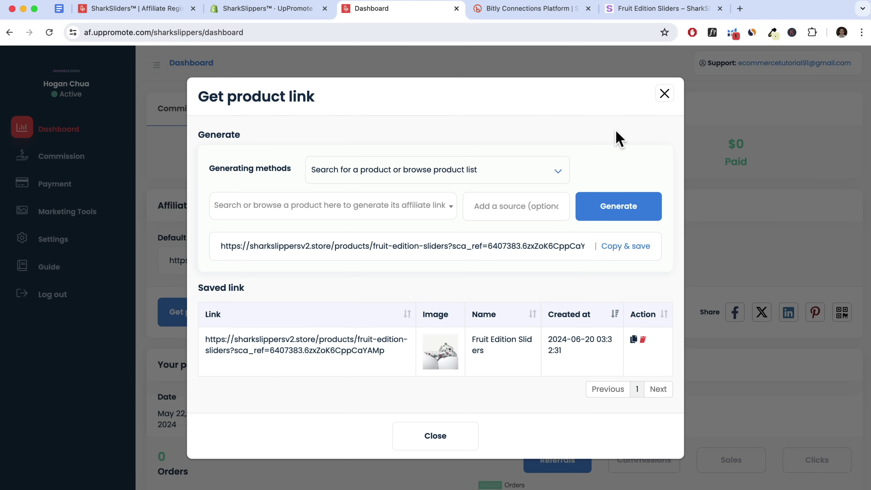
Generate and save an affiliate link with the source 'youtube'
click(659, 100)
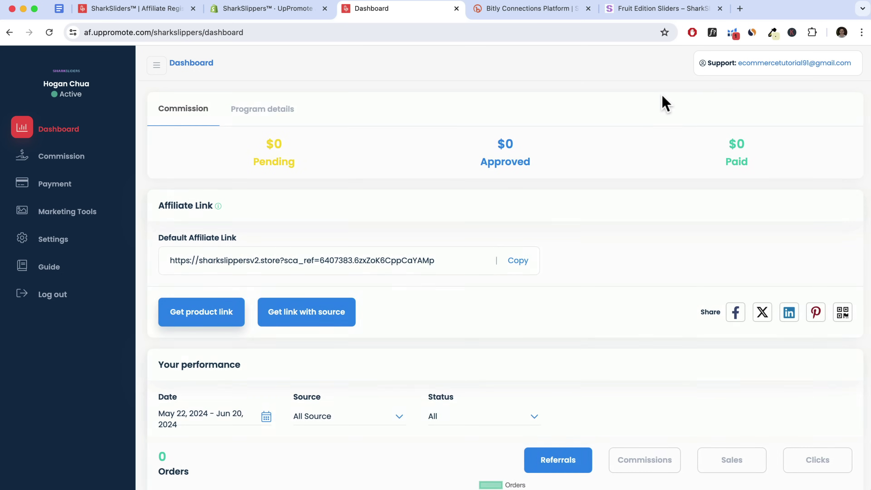
click(281, 321)
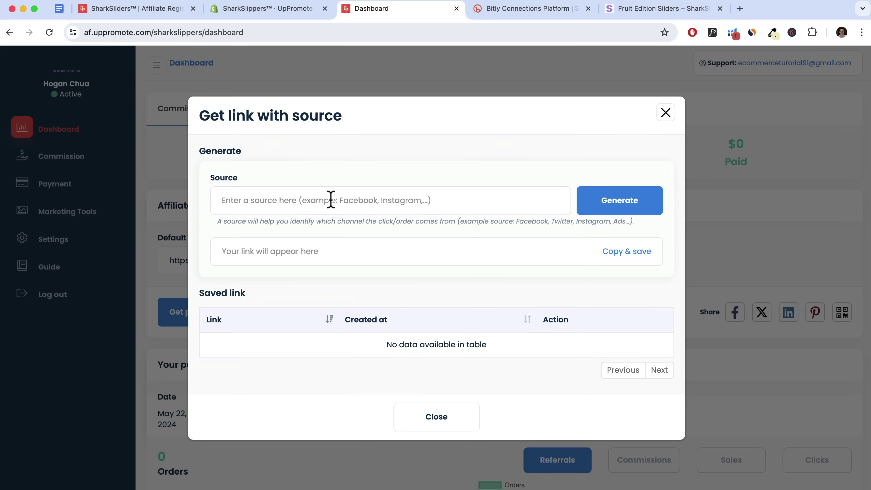
click(333, 200)
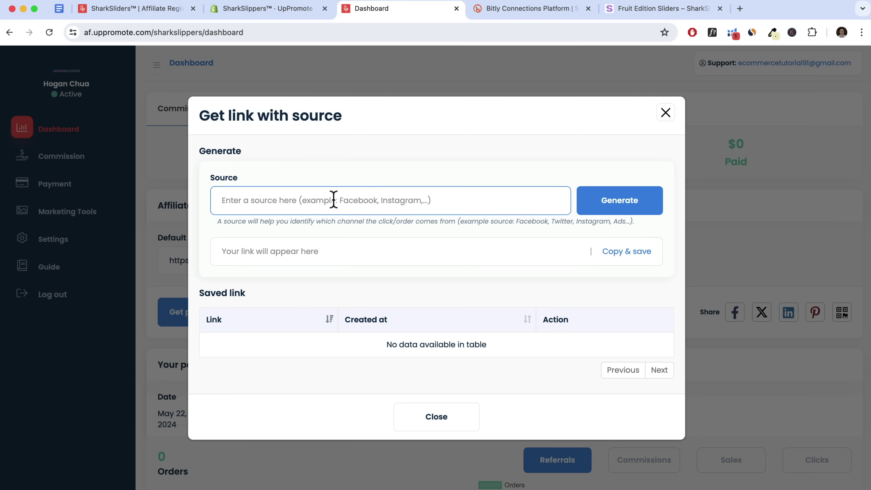
text(yout)
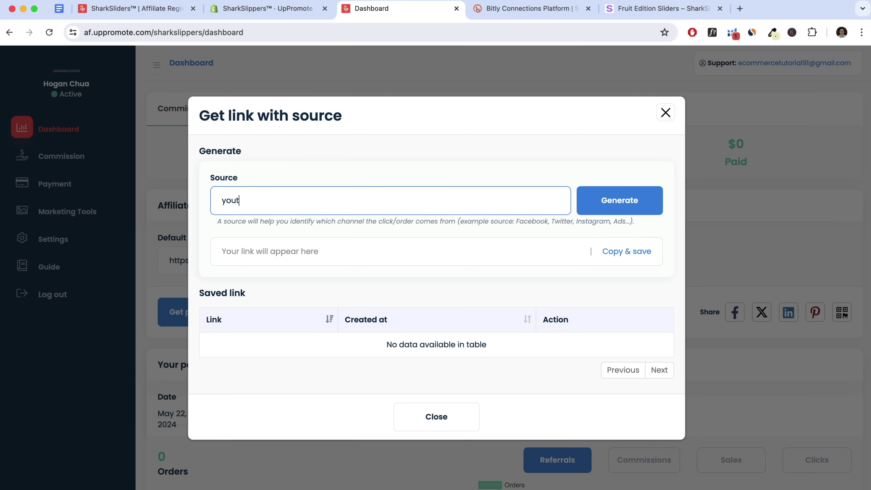
click(618, 202)
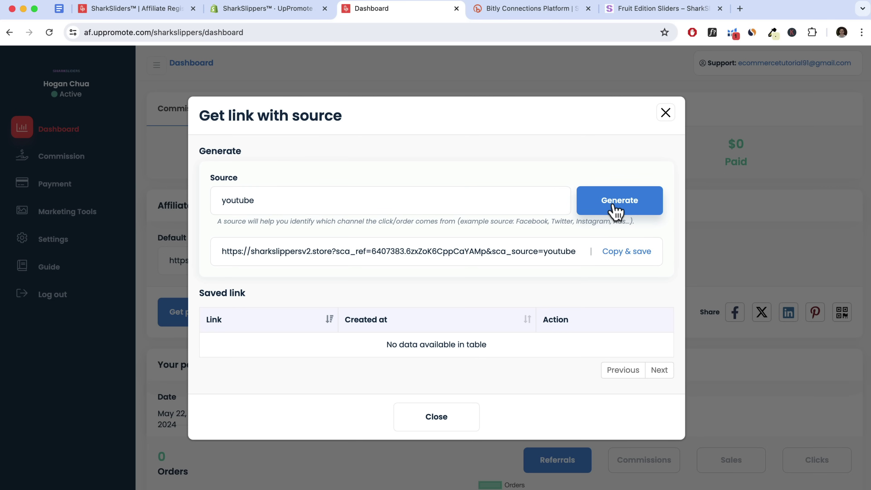
click(621, 254)
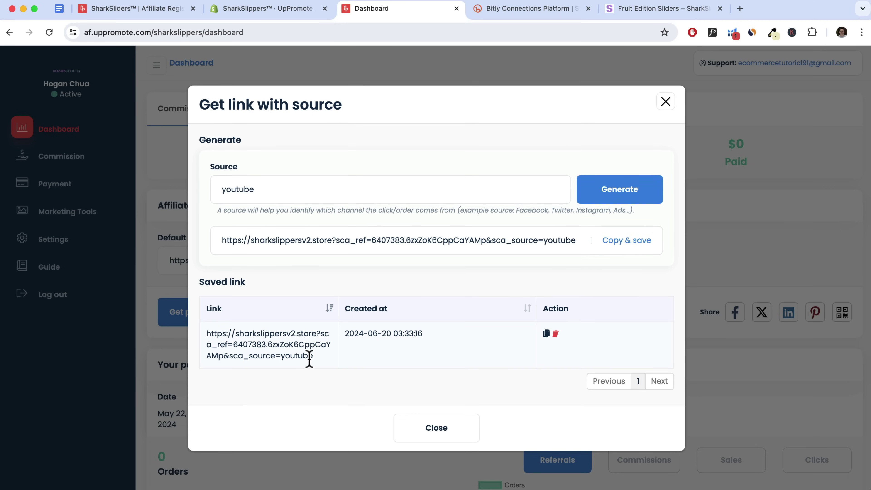
Select the youtube source in the saved link and close the generator
drag(292, 360, 281, 359)
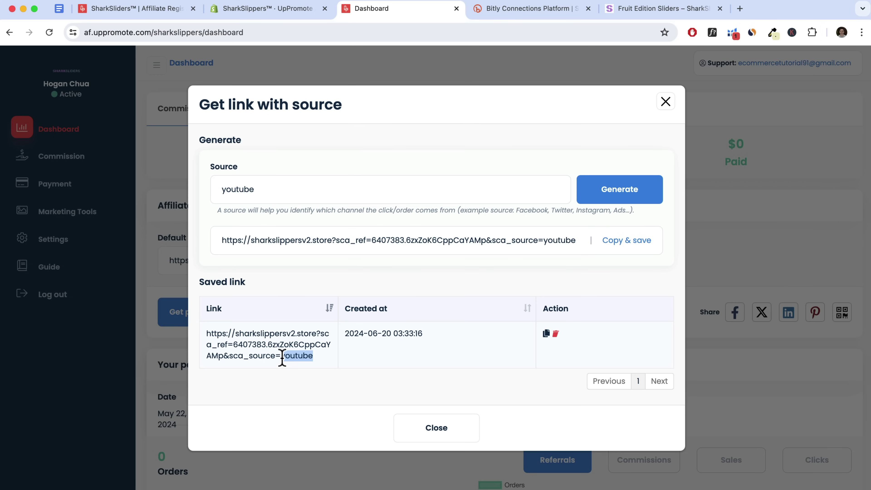
double_click(215, 188)
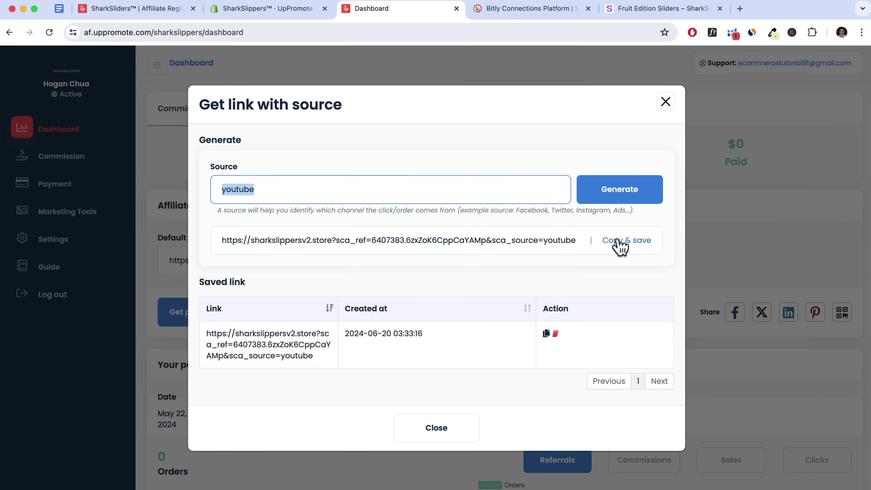
click(666, 102)
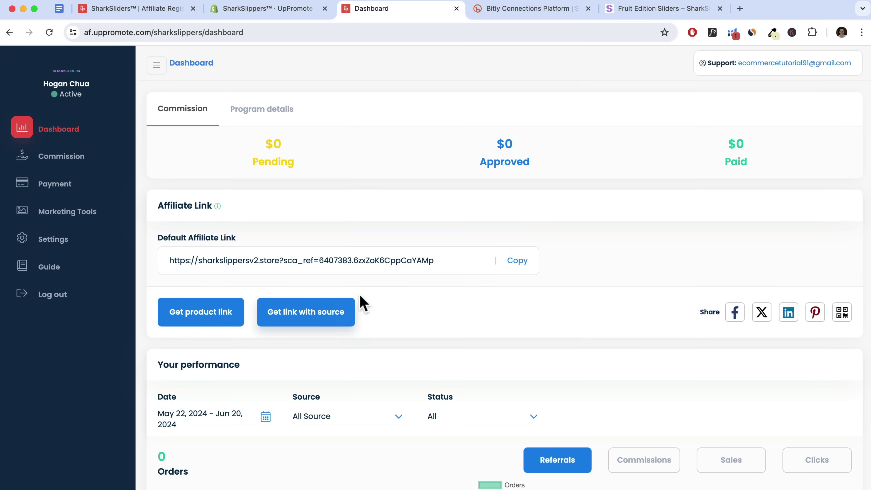
Scroll the dashboard and view the affiliate's Commission and Payment pages
scroll(359, 295, down, 3)
scroll(360, 302, down, 2)
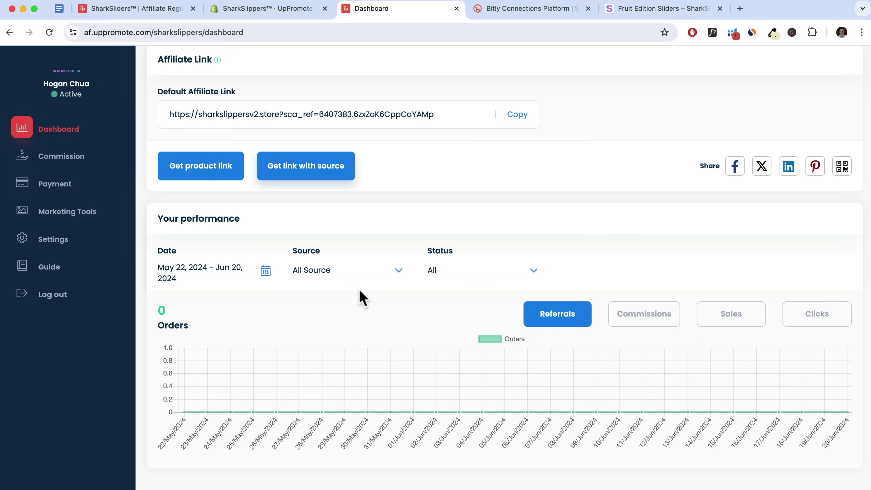
click(59, 164)
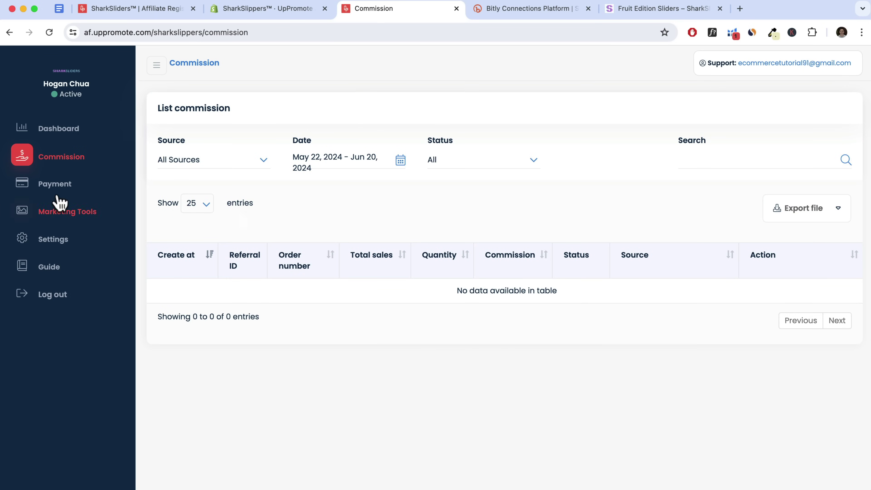
click(61, 188)
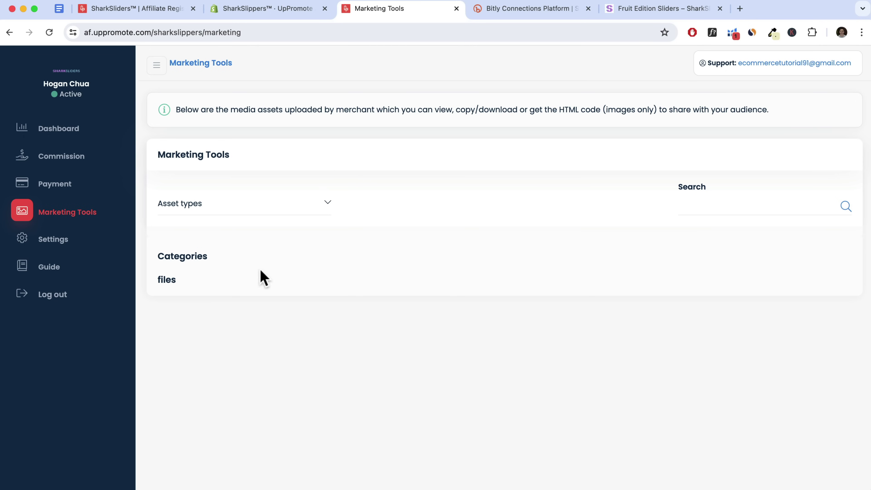
Review the affiliate's profile settings and choose Paypal as the payment method
click(52, 241)
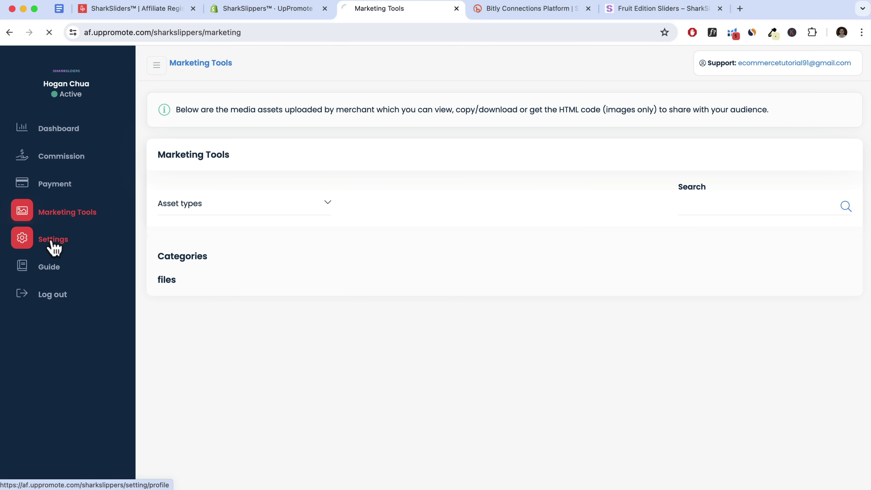
scroll(408, 206, down, 6)
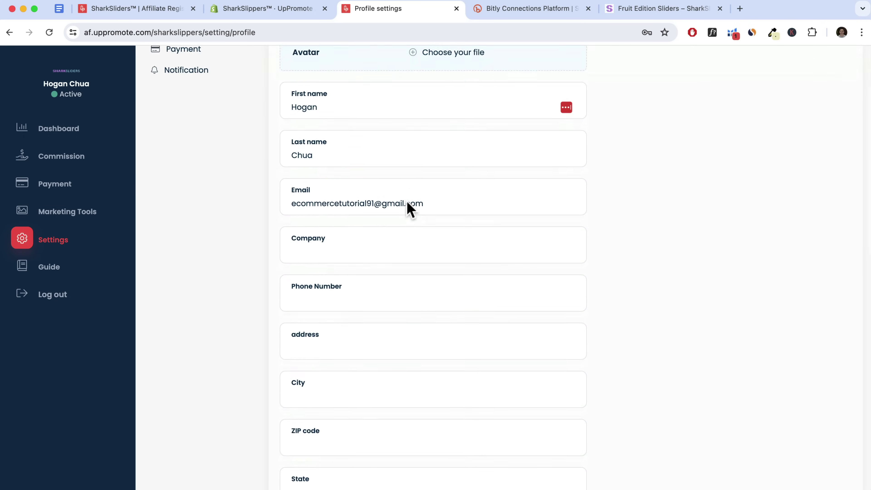
scroll(410, 210, down, 10)
scroll(406, 208, up, 15)
scroll(414, 223, down, 3)
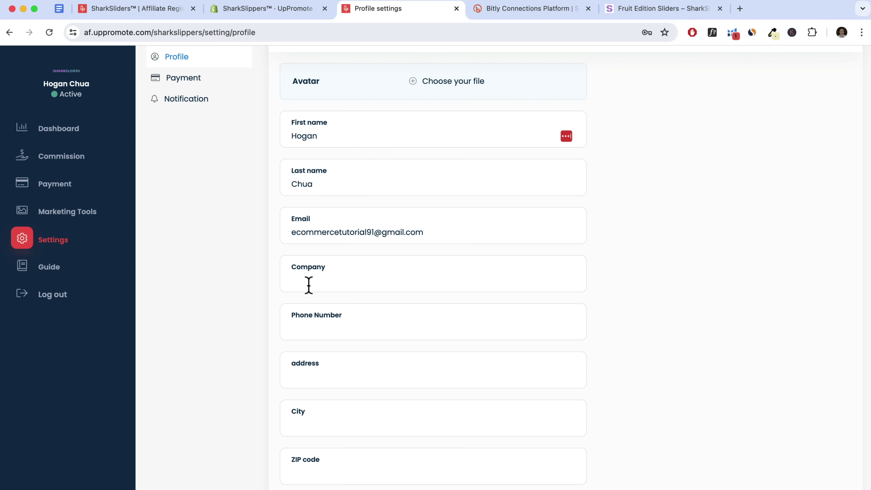
scroll(311, 285, up, 3)
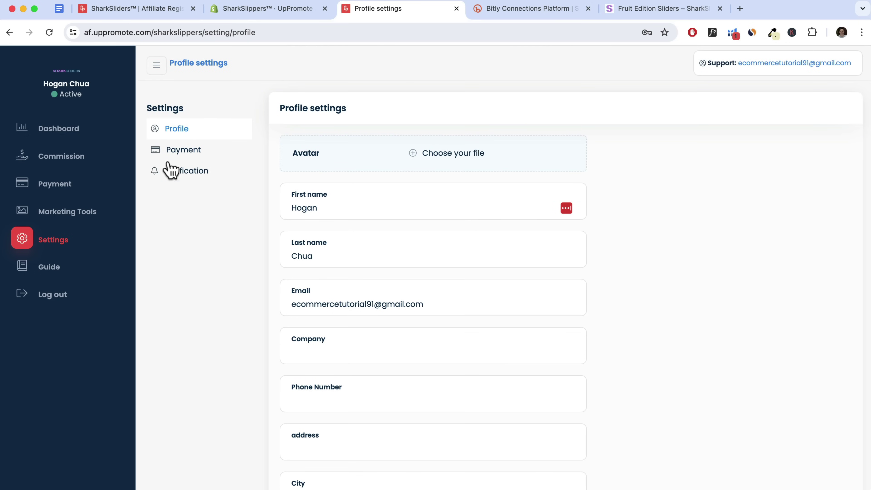
click(176, 154)
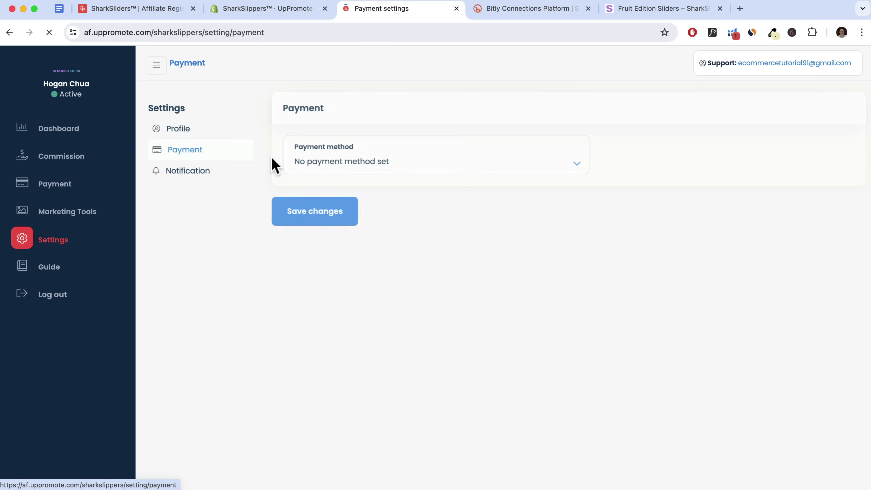
click(356, 164)
click(338, 175)
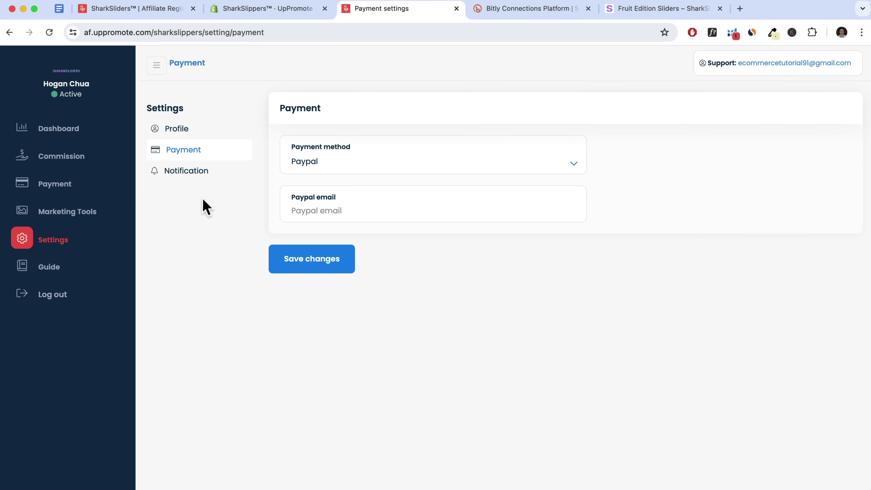
View the notification settings and Guide page, then return to the Shopify UpPromote admin
click(179, 178)
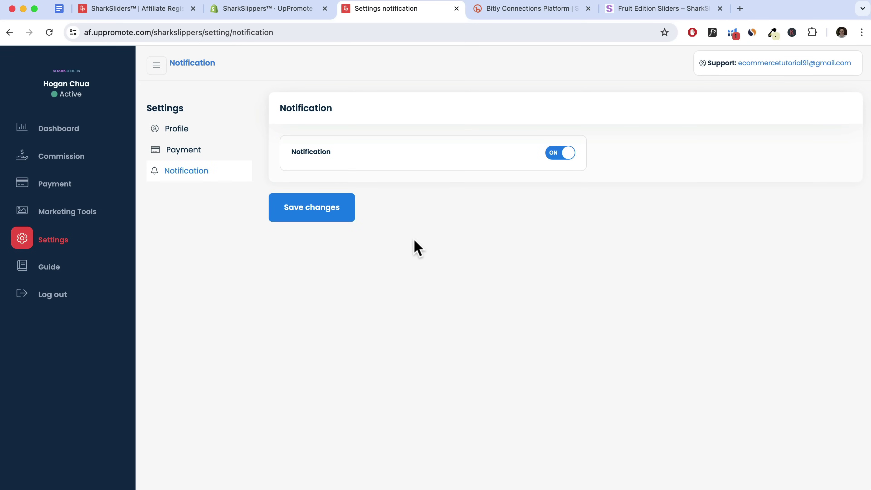
click(63, 273)
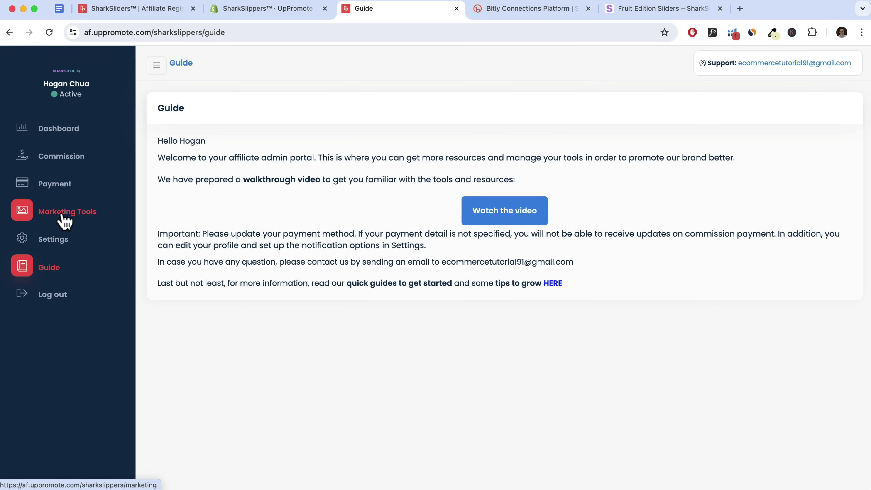
click(261, 14)
scroll(155, 195, up, 2)
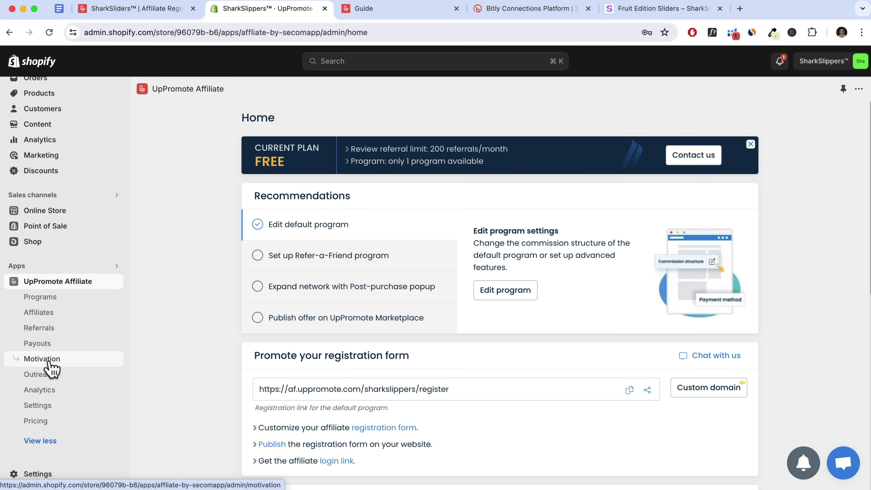
Go to the Motivation page and open the empty Media gallery
click(51, 367)
drag(621, 172, 699, 173)
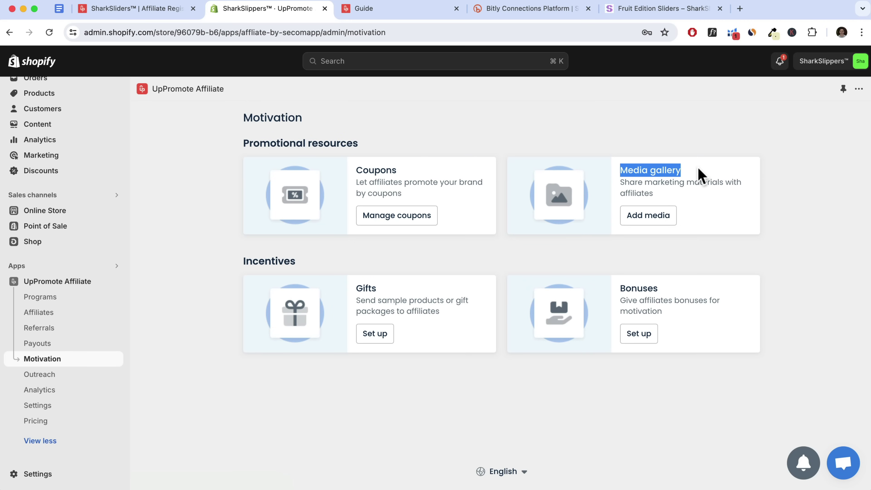
click(653, 219)
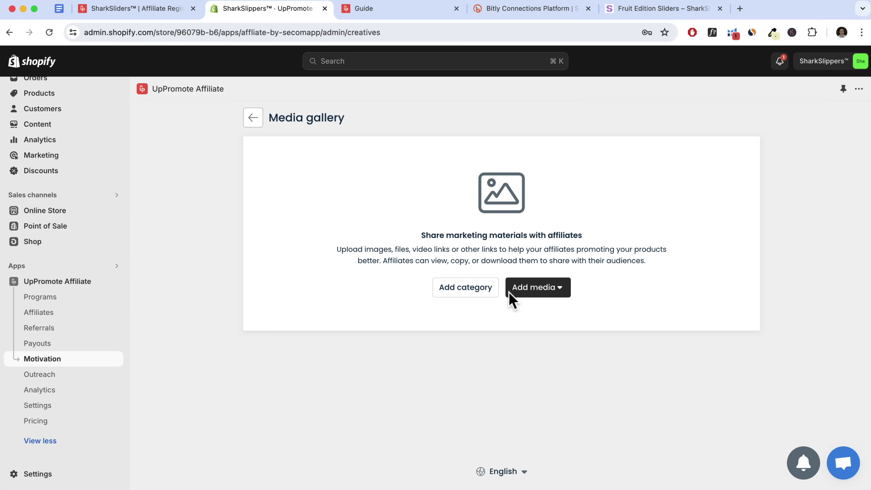
Add an image named 'Logo' from SharkSliders LOGO.png and save it to the gallery
click(537, 292)
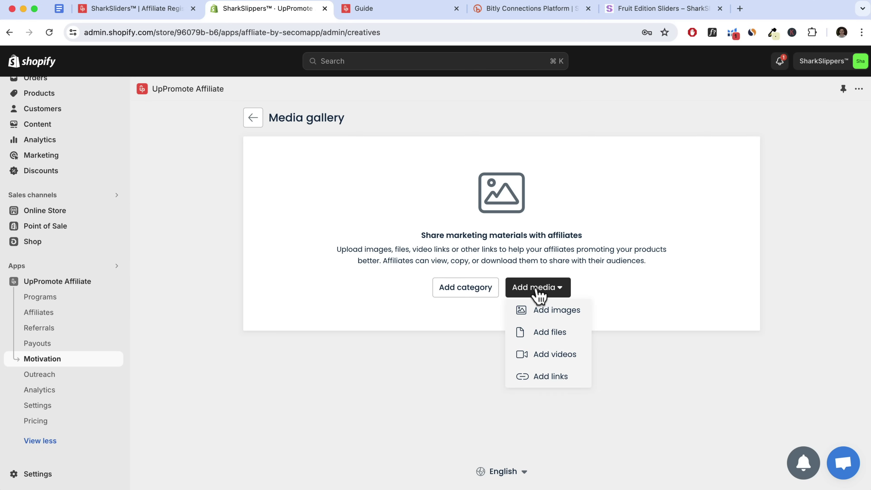
click(553, 312)
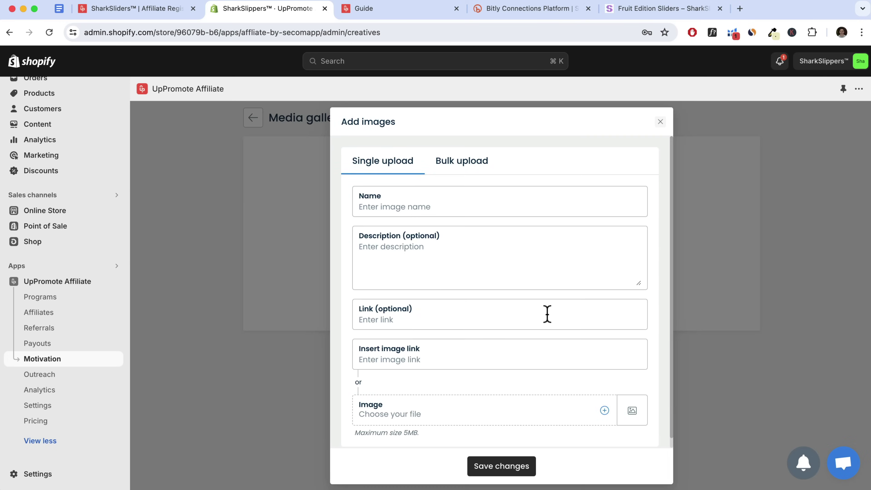
click(400, 206)
text(Logo)
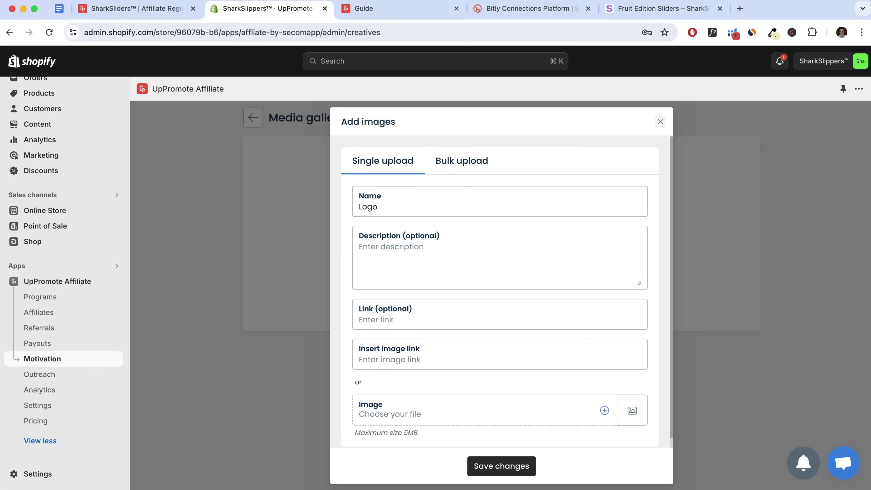
scroll(431, 321, down, 1)
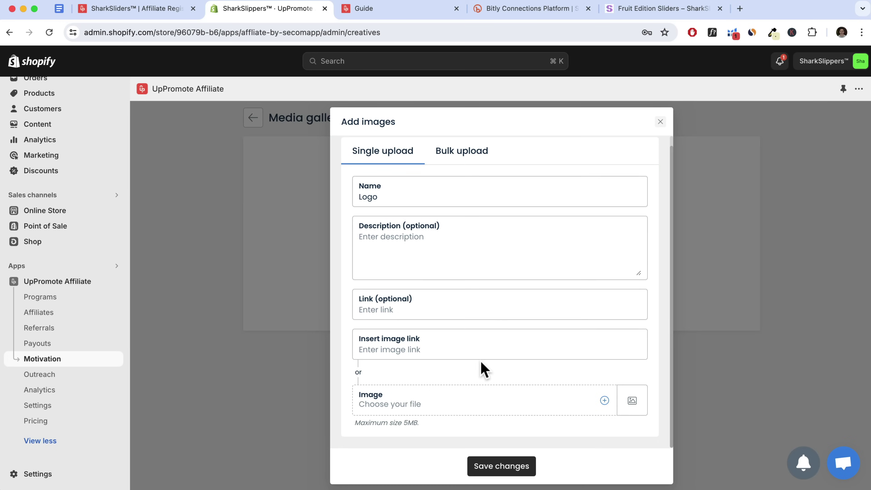
click(605, 401)
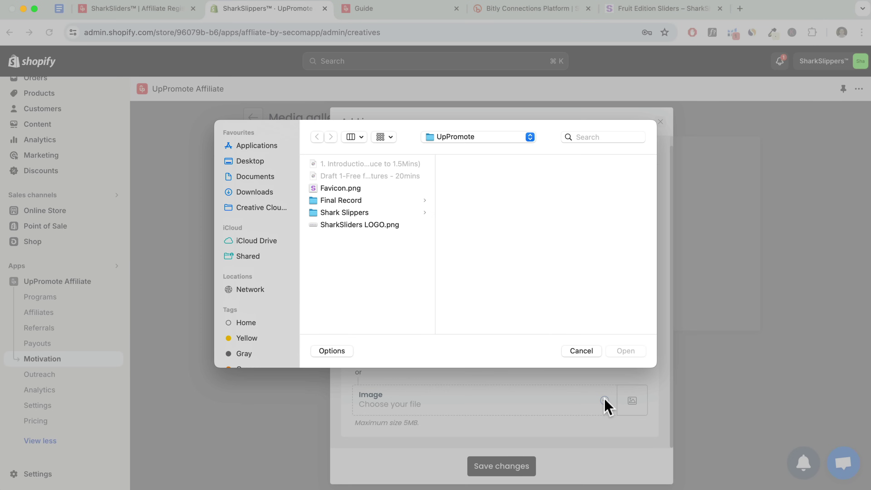
click(373, 225)
click(625, 350)
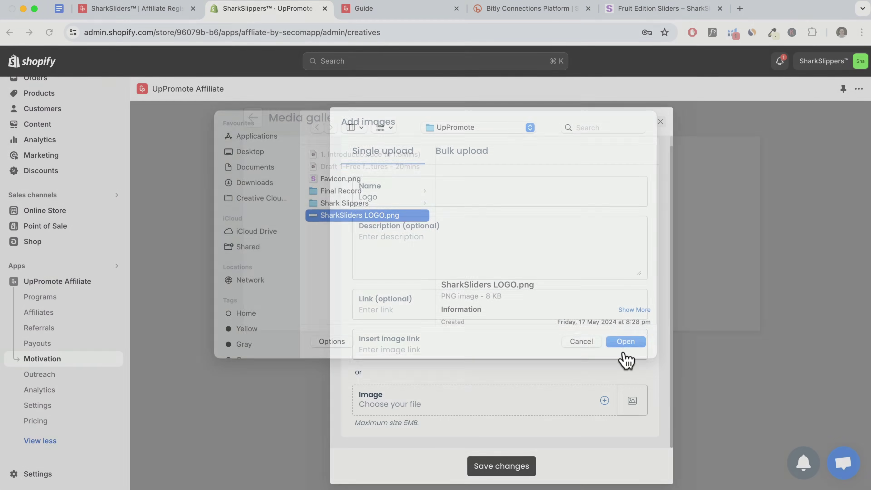
click(515, 467)
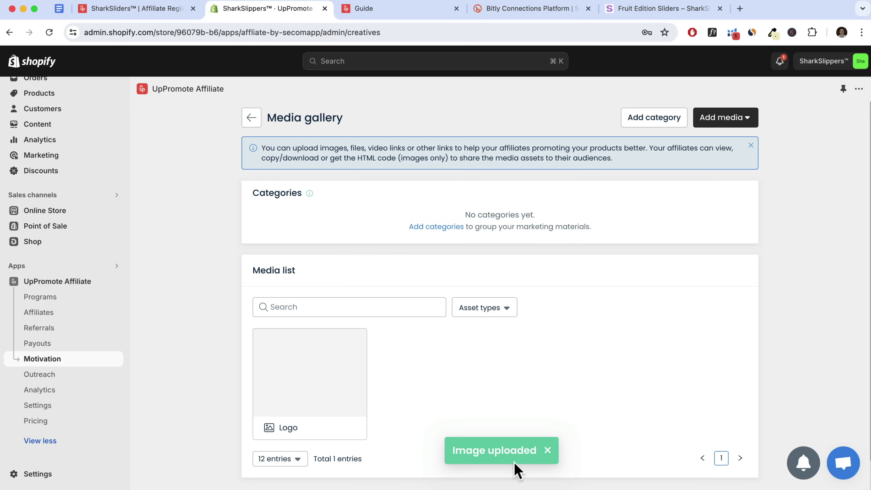
mouse_move(361, 406)
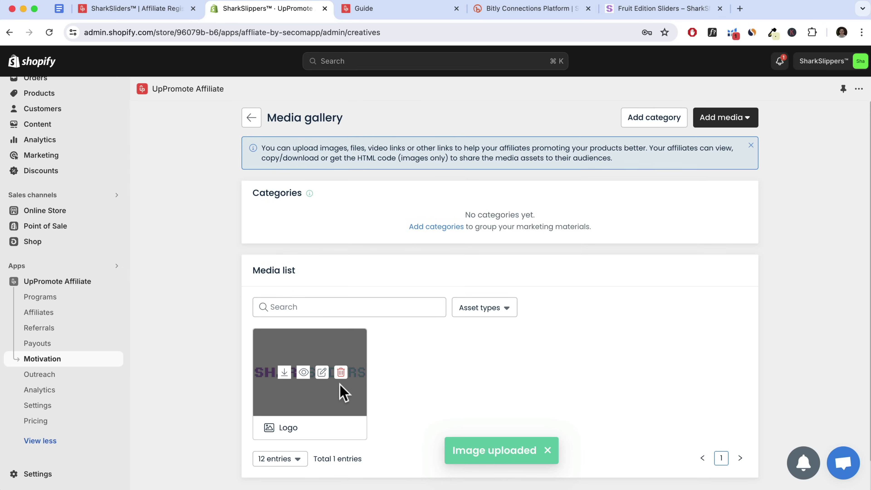
Confirm the Logo card shows in the portal's Marketing Tools, then return to the Shopify media gallery
click(405, 19)
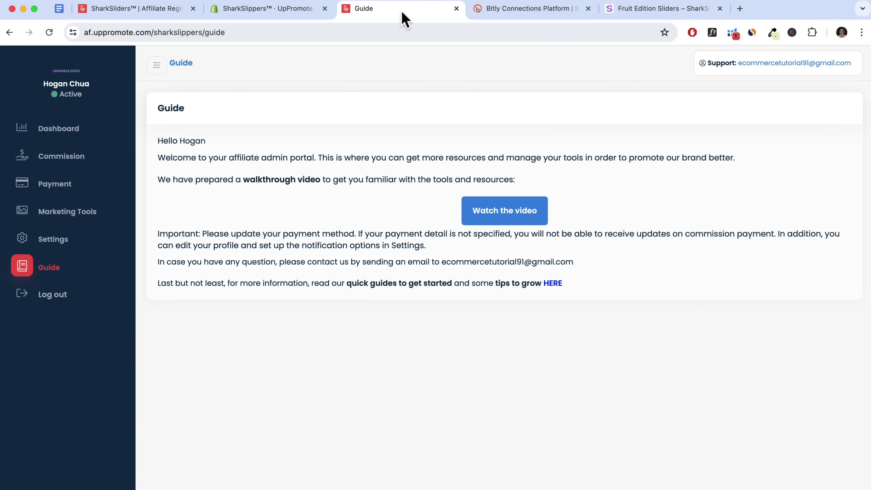
click(81, 210)
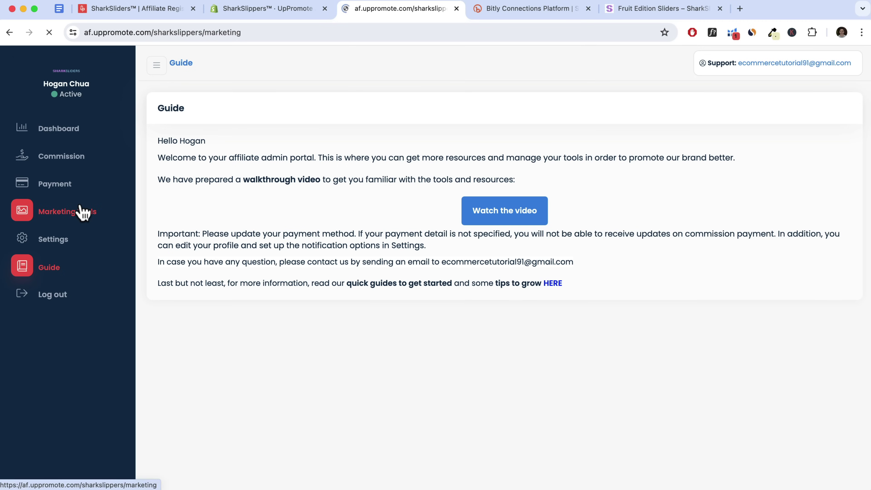
mouse_move(220, 354)
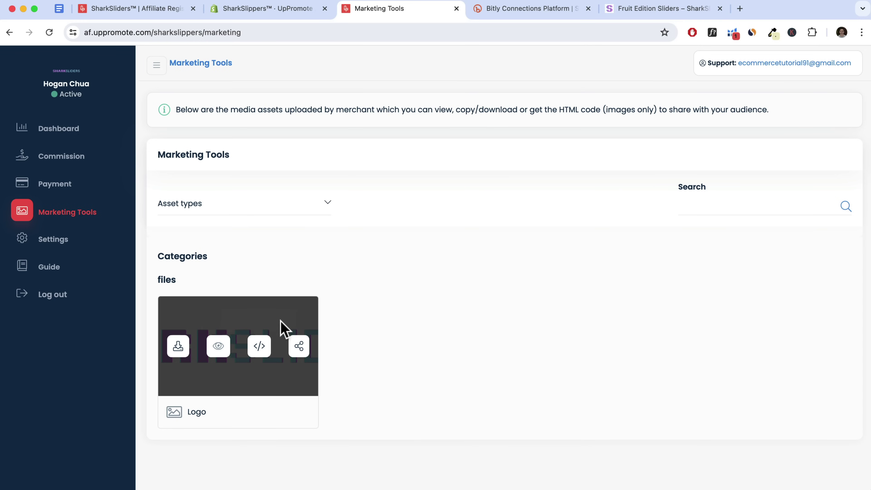
click(46, 267)
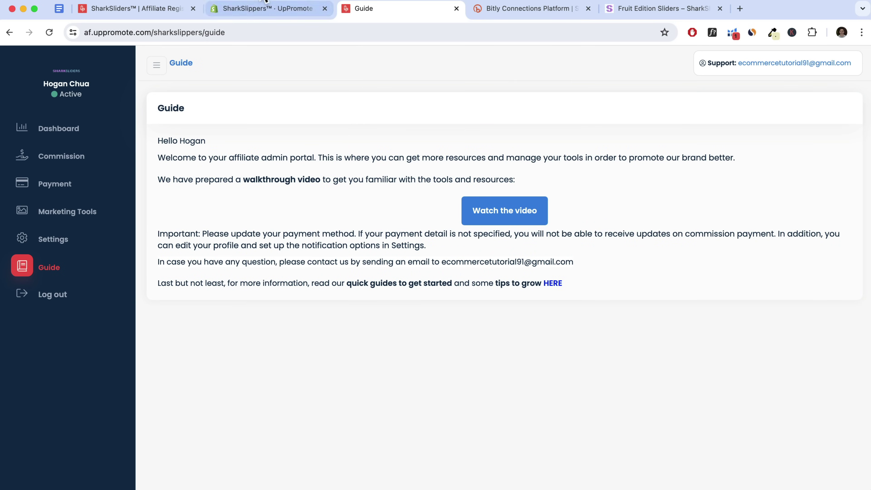
click(244, 14)
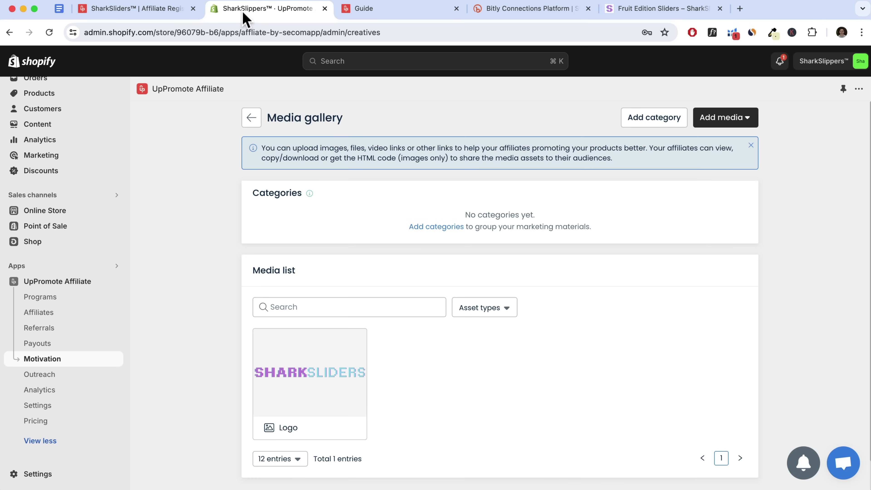
Open the Guide page settings of the UpPromote Affiliate app
click(48, 410)
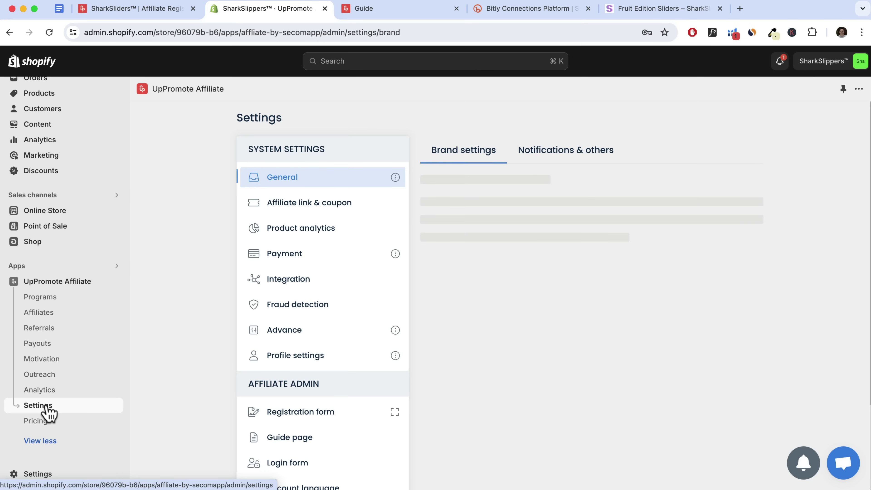
scroll(311, 285, down, 5)
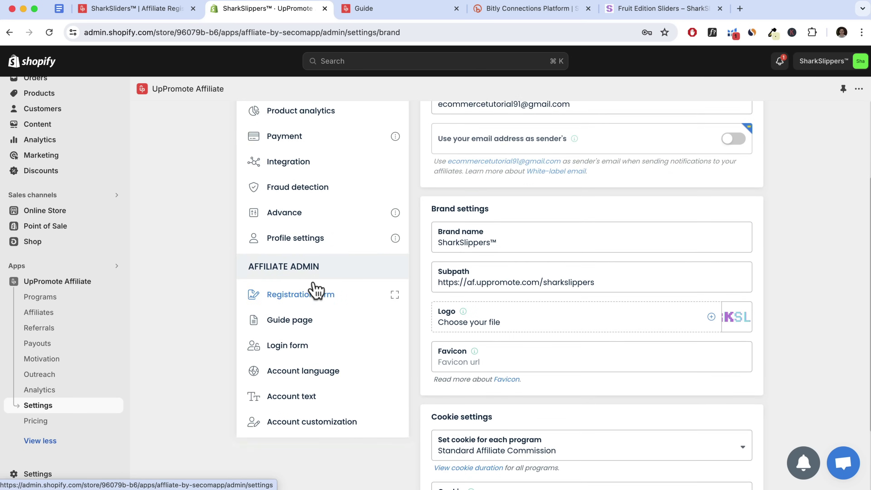
drag(252, 235, 342, 237)
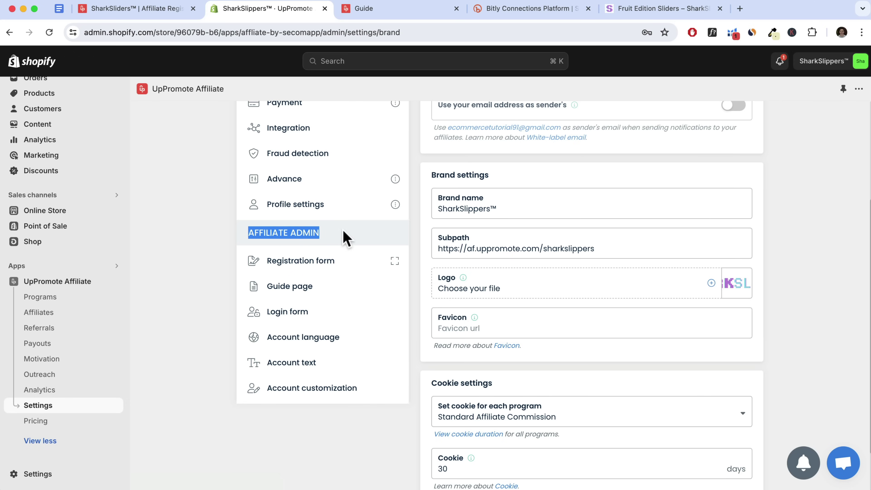
click(289, 289)
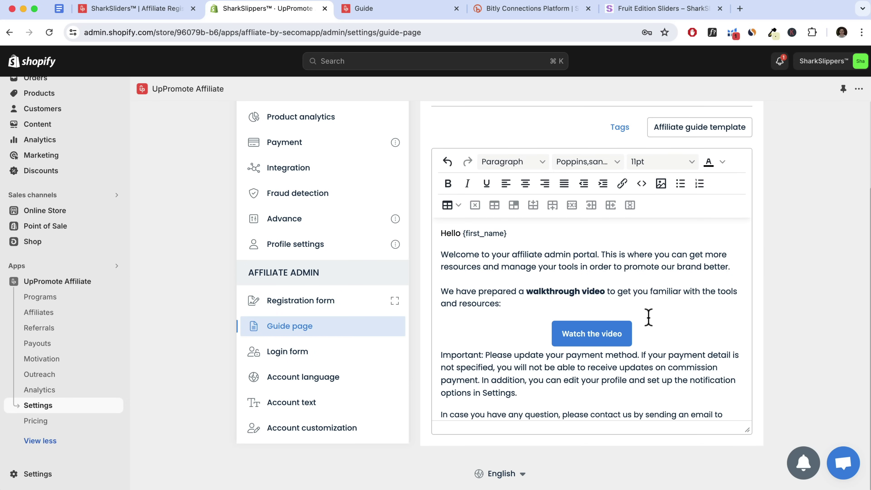
scroll(497, 297, down, 2)
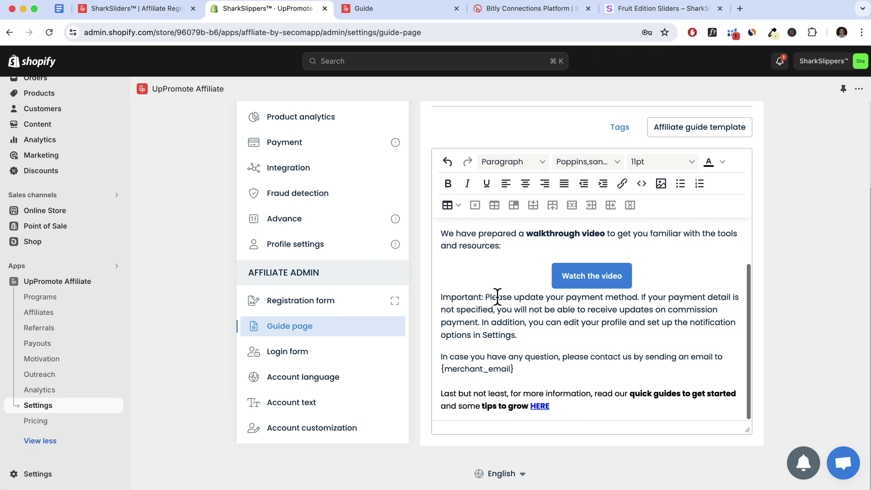
Review the YouTube URL behind the 'Watch the video' link, then return to the portal guide
click(588, 278)
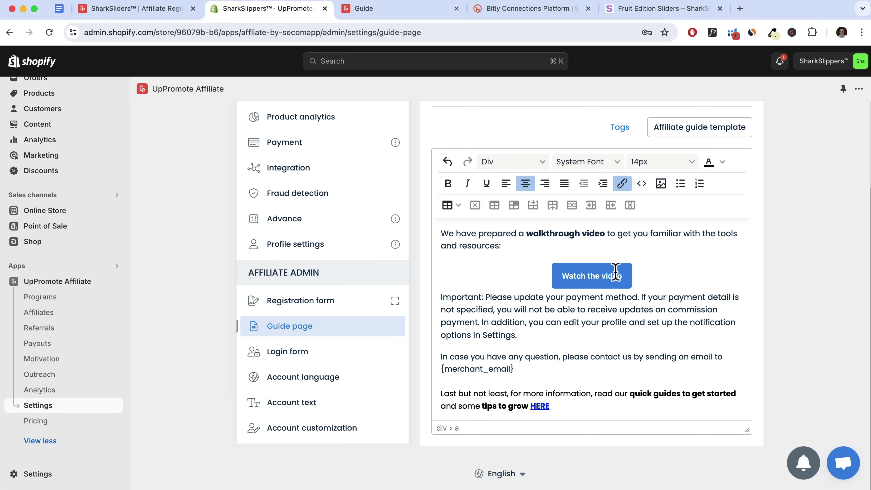
drag(629, 276, 422, 256)
click(623, 184)
click(422, 252)
key(super+a)
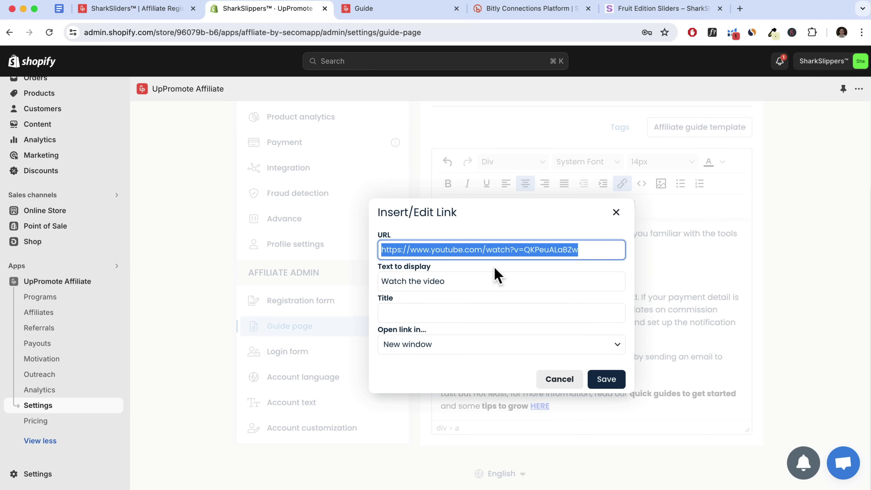
click(617, 216)
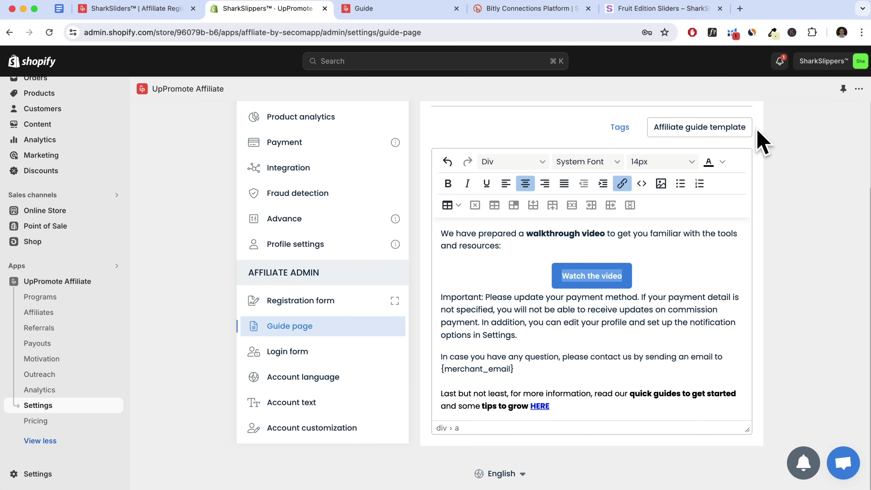
scroll(739, 327, up, 3)
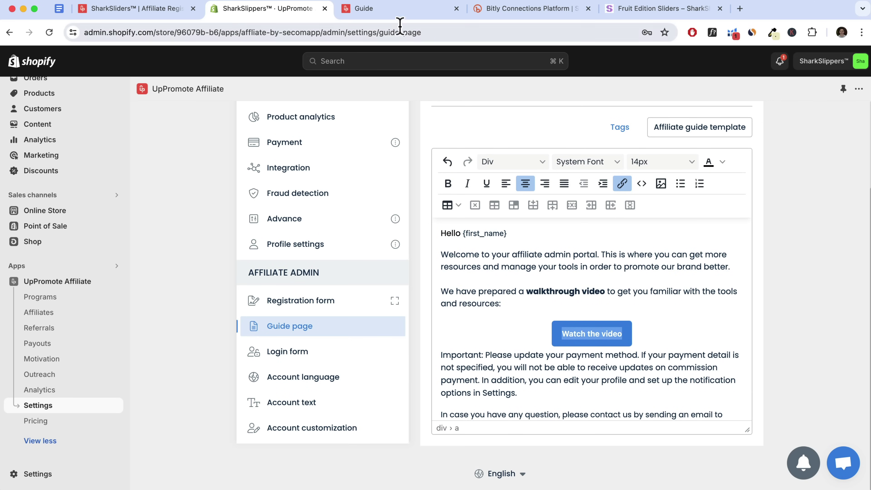
click(405, 10)
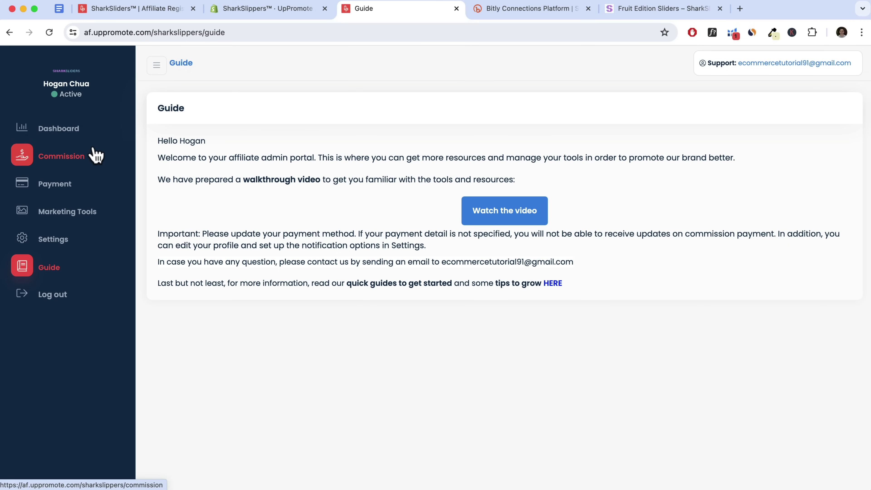
View the affiliate dashboard, then go back to the Affiliate link & coupon settings
click(61, 129)
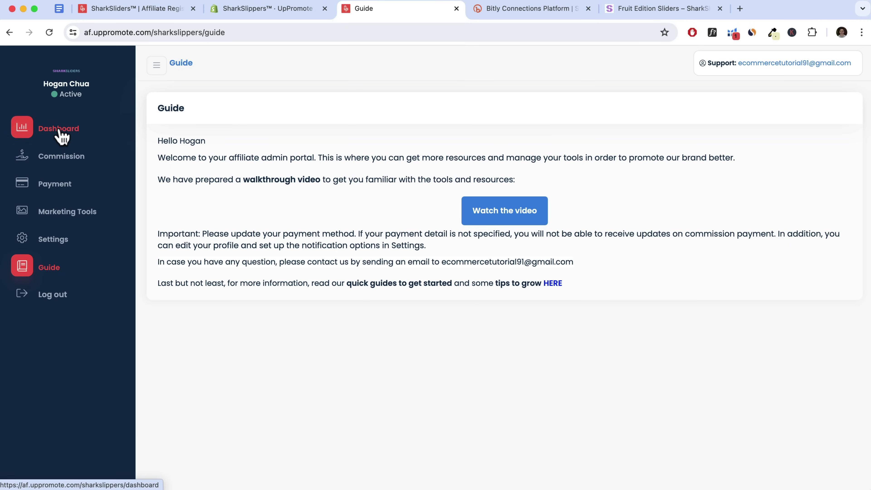
key(ctrl+shift+Tab)
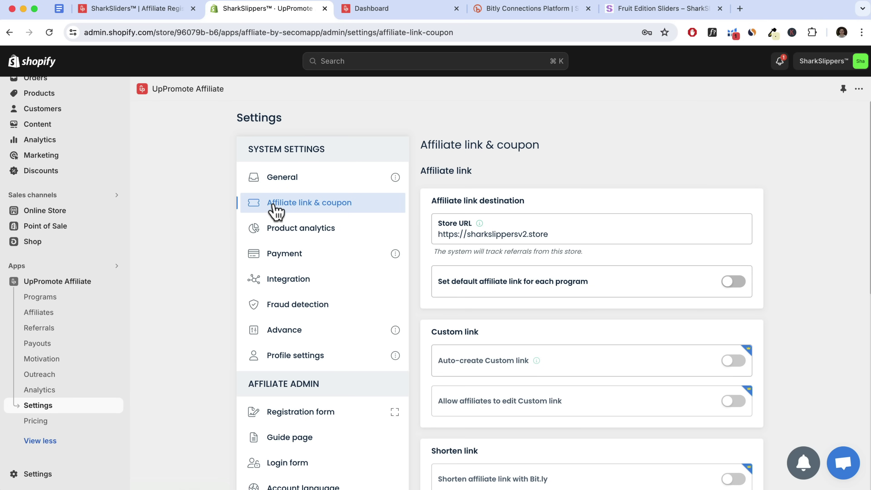
Check the Coupon section, then go to Motivation's coupon management
scroll(534, 256, down, 15)
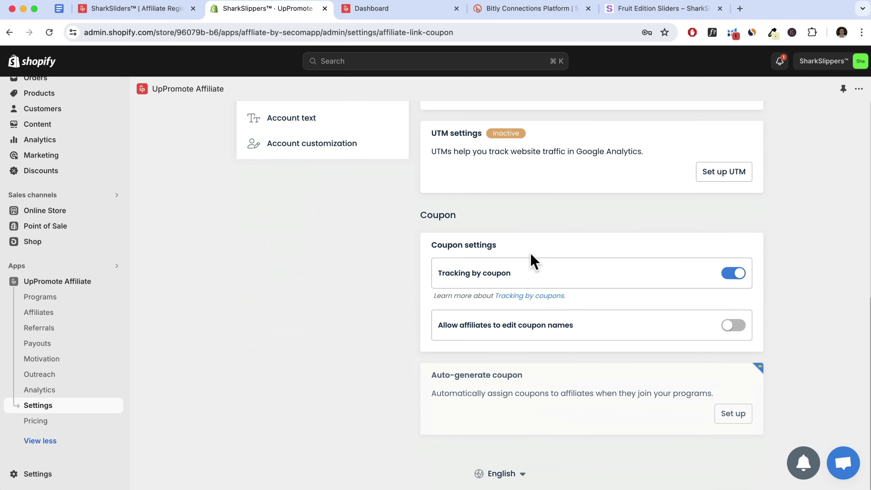
drag(420, 216, 499, 218)
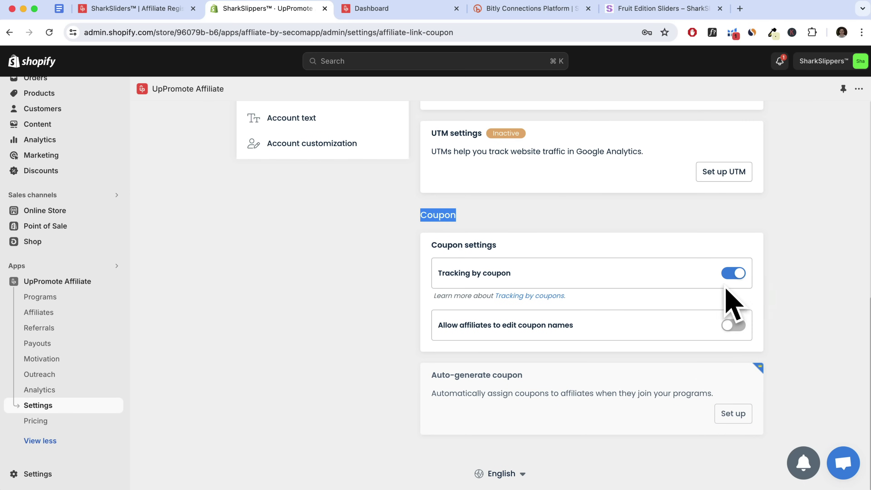
scroll(719, 281, up, 3)
scroll(559, 335, up, 9)
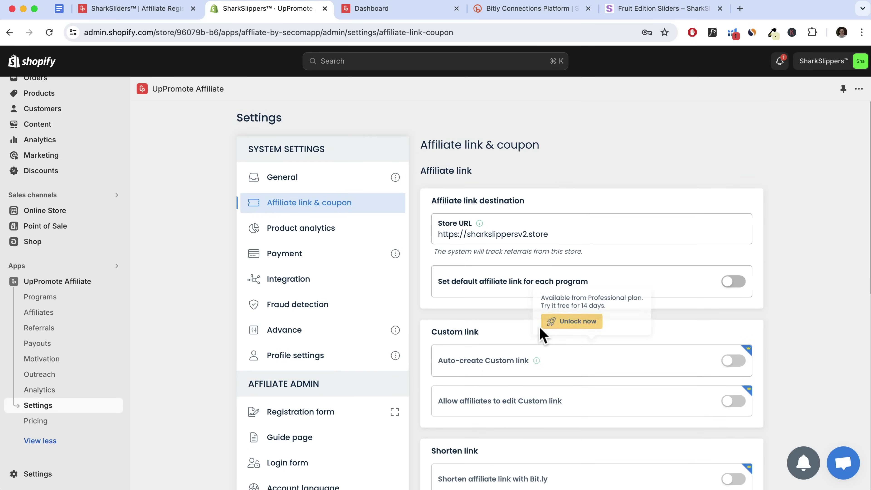
click(43, 360)
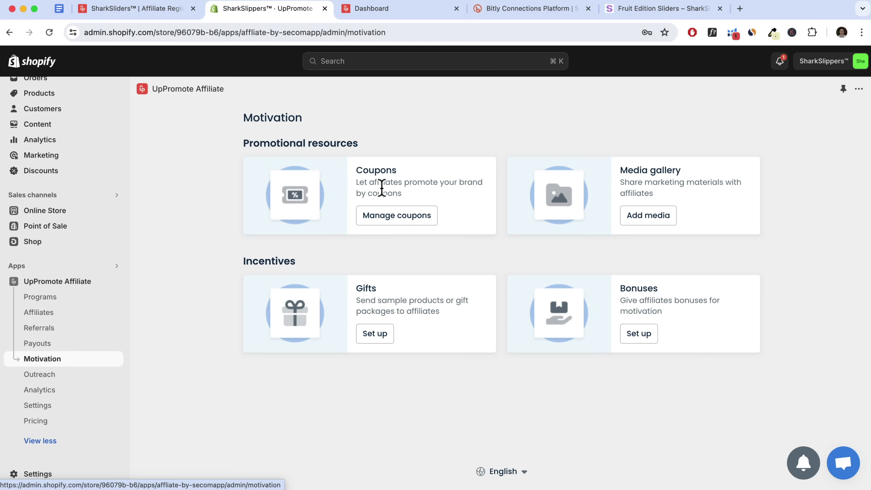
click(395, 216)
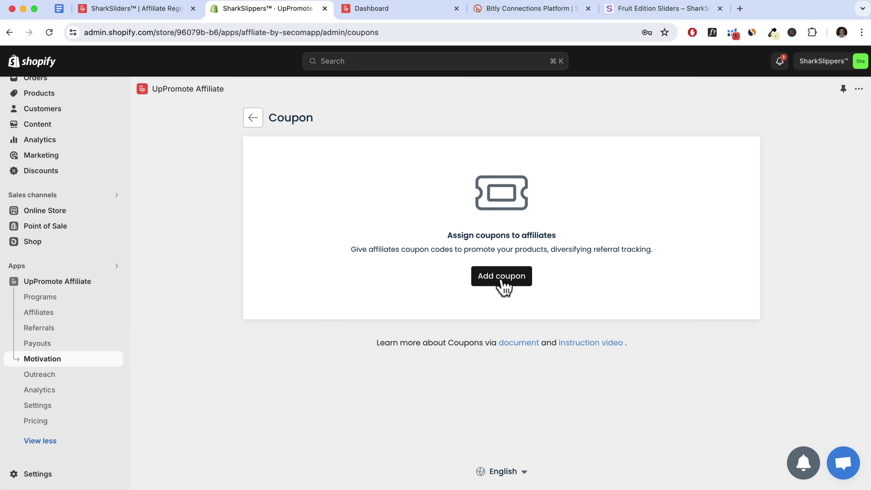
Start a new coupon assigned to the only affiliate with code HOGAN10
click(504, 288)
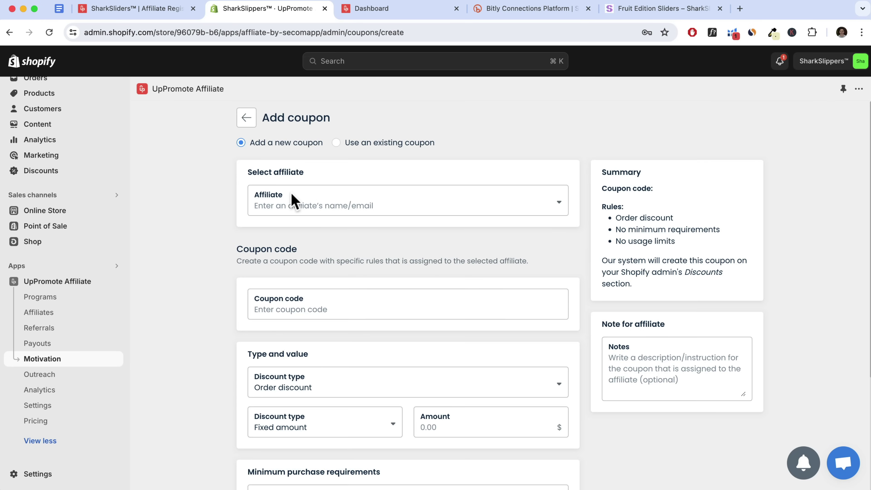
click(280, 210)
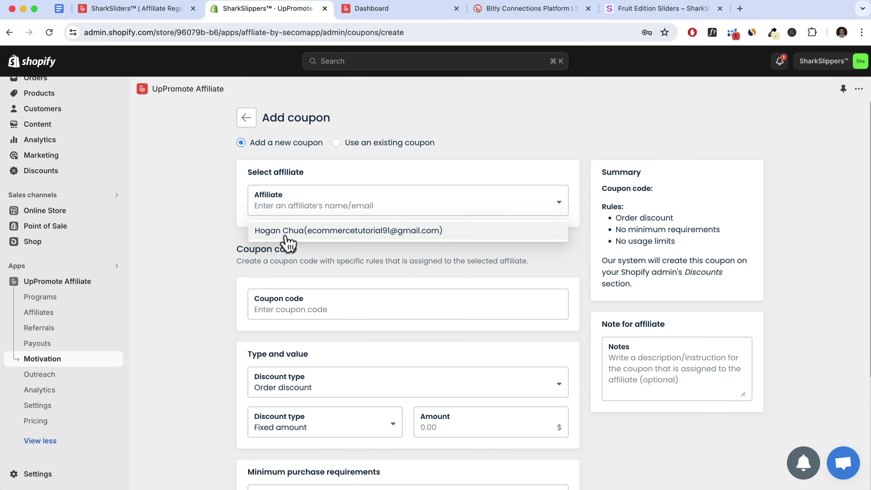
click(319, 236)
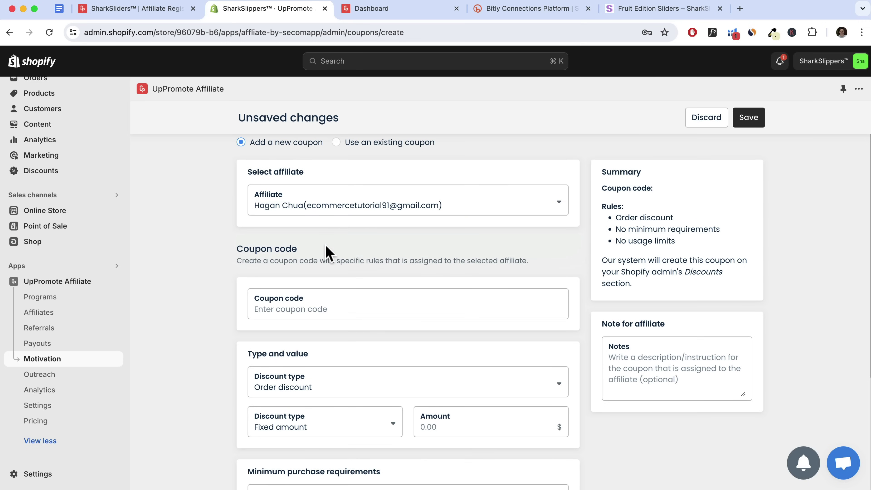
scroll(326, 246, down, 3)
text(HOGAN10)
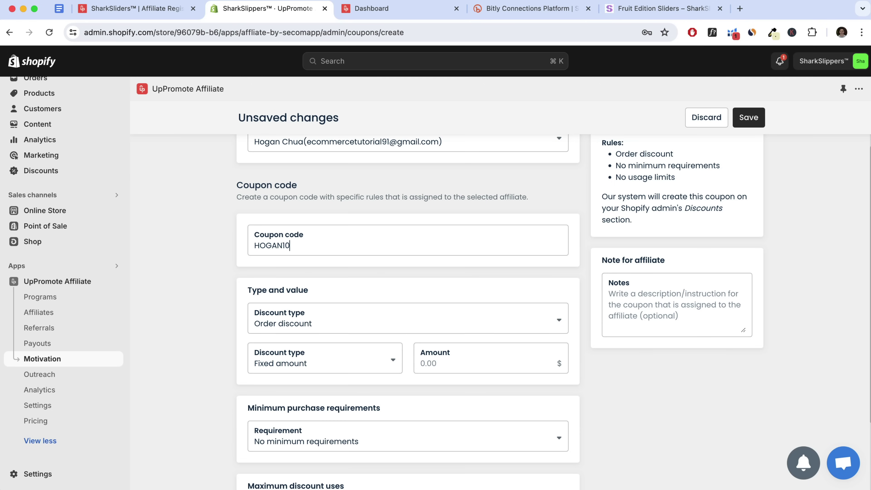
Make it a 10% Percentage order discount and save the coupon
click(326, 326)
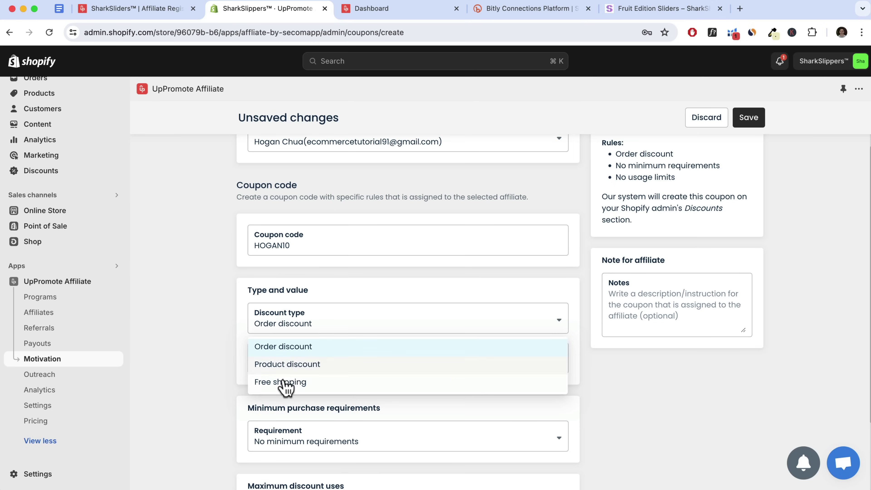
click(299, 353)
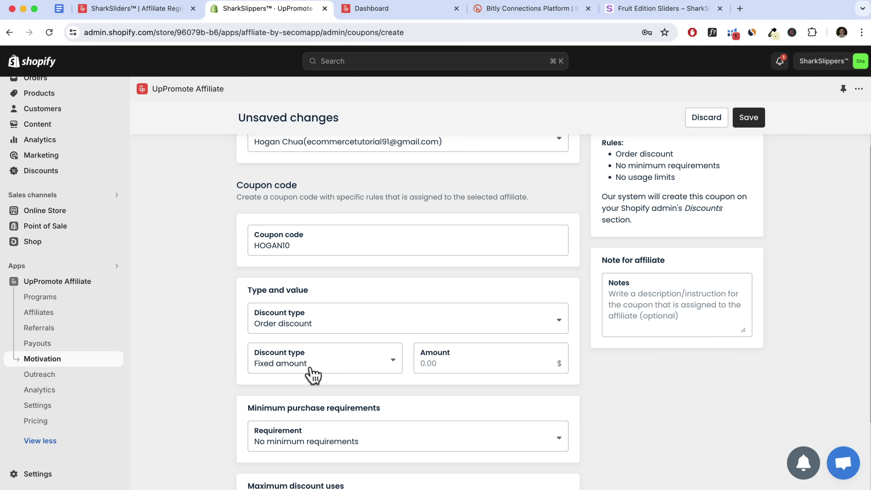
click(311, 369)
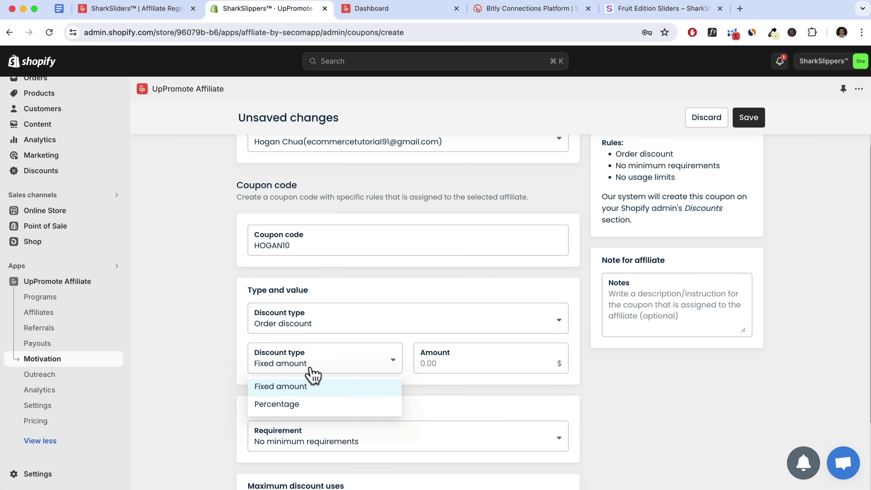
click(287, 405)
click(462, 364)
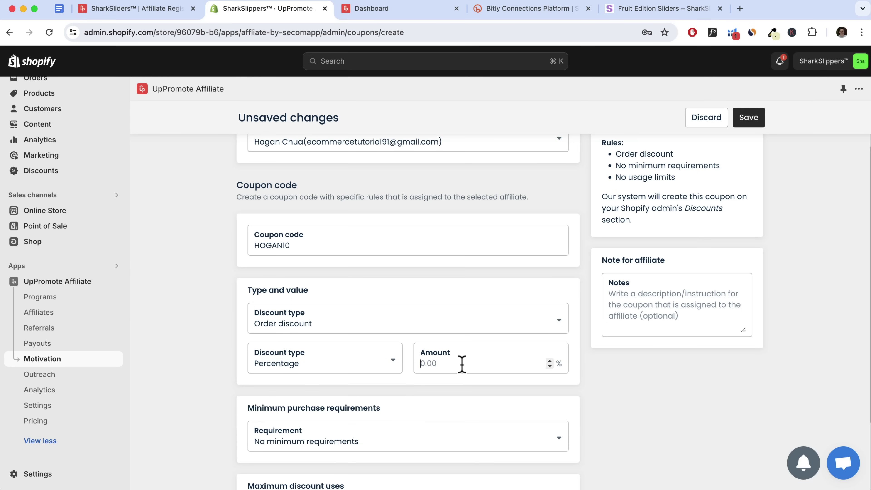
text(10)
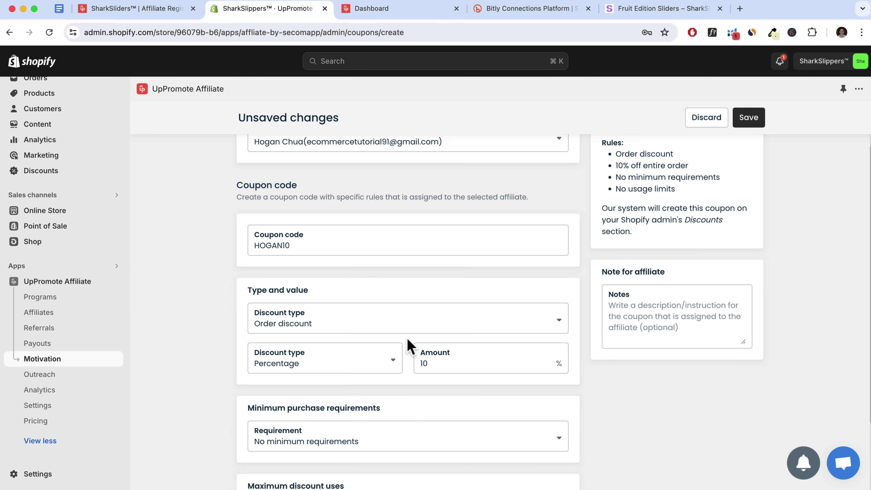
scroll(401, 357, down, 3)
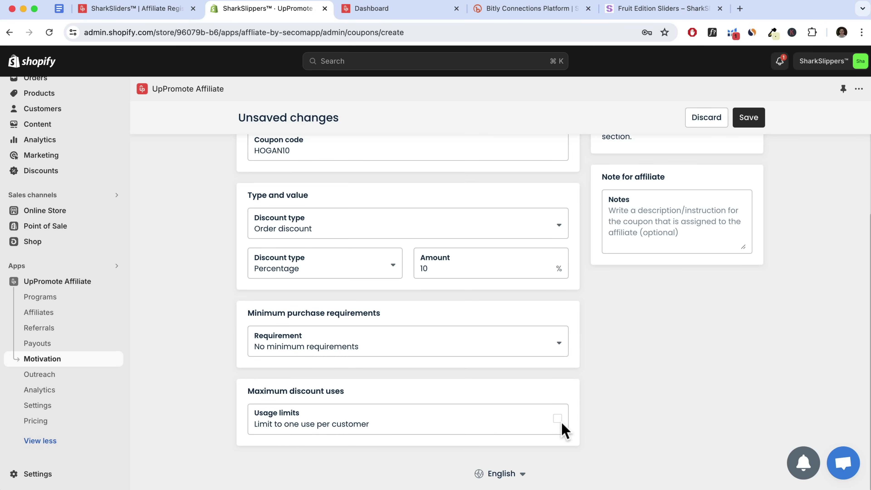
scroll(551, 425, up, 5)
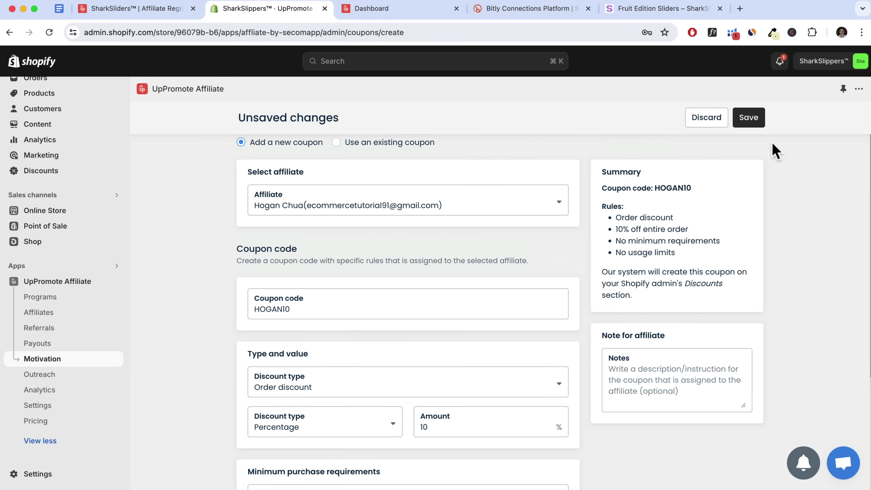
click(750, 119)
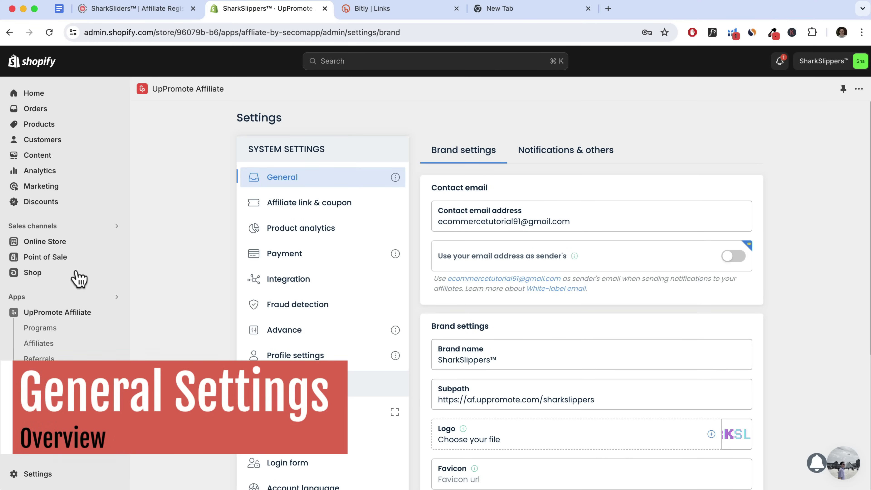
Review the Brand settings and the Standard Affiliate Commission's 30-day cookie duration
scroll(286, 134, down, 2)
scroll(205, 274, up, 2)
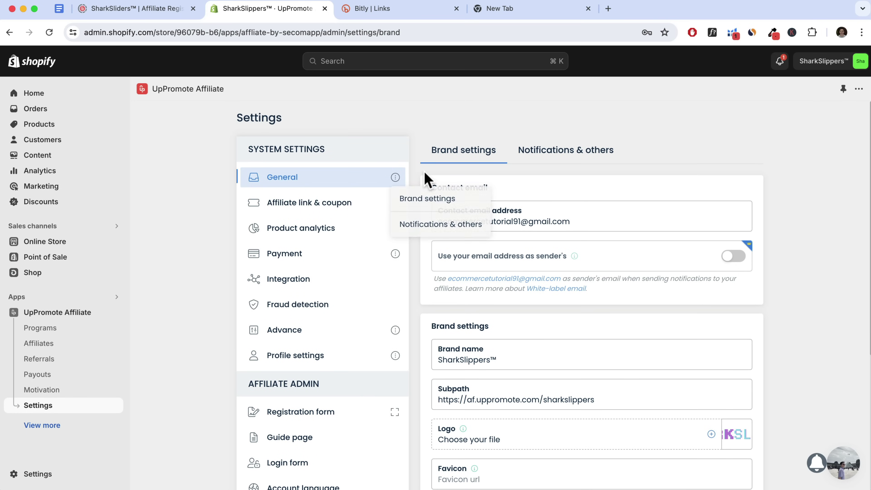
mouse_move(669, 264)
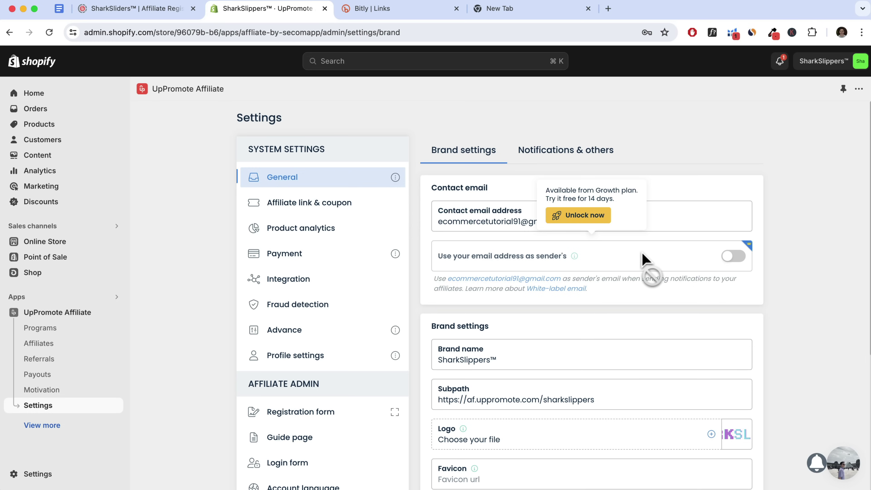
scroll(644, 260, down, 6)
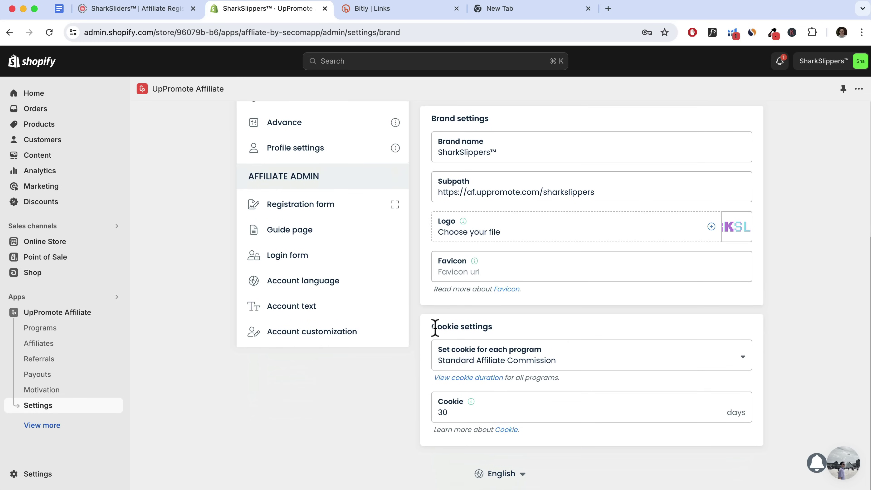
drag(463, 324, 508, 324)
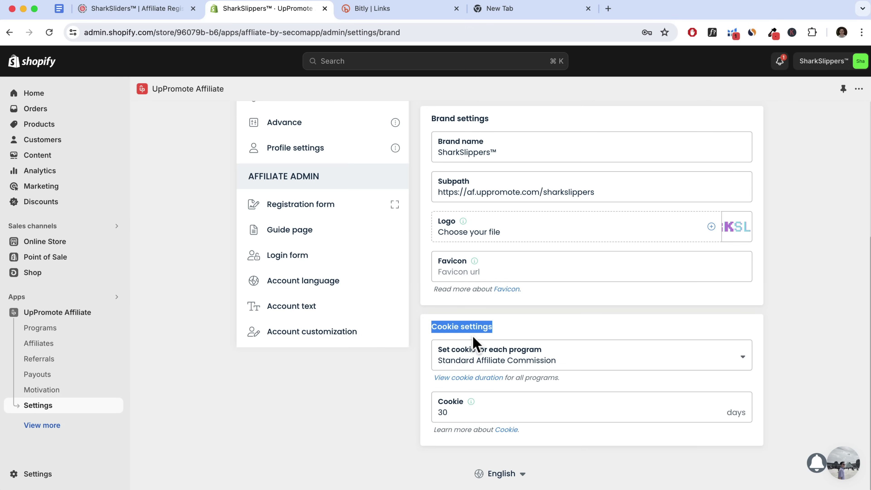
Switch from brand settings to the Notifications & others tab and review its notification and review toggles
click(443, 412)
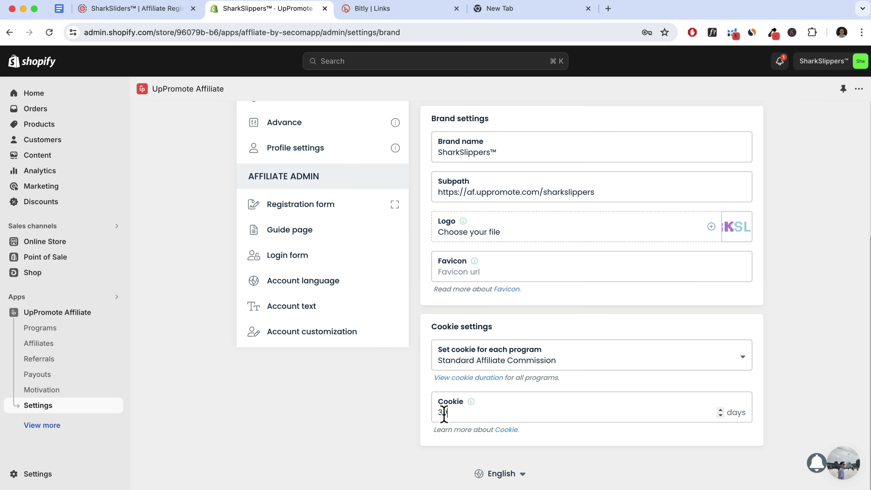
scroll(472, 375, up, 3)
scroll(472, 373, up, 2)
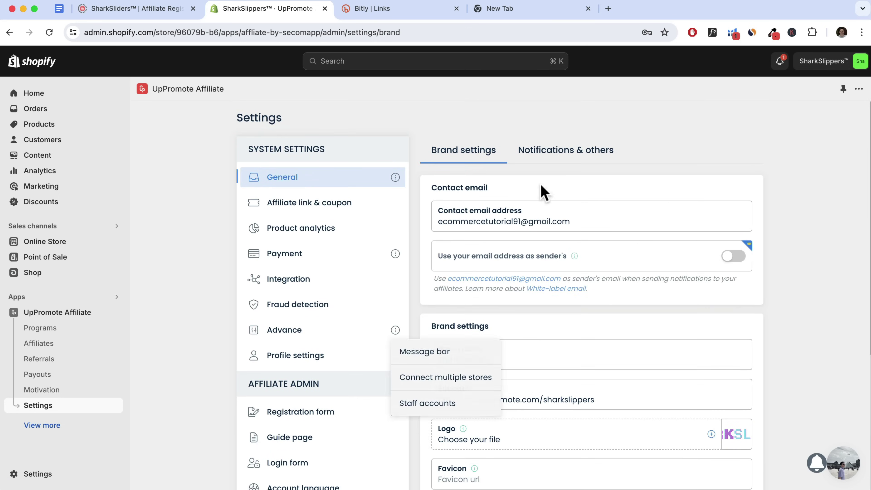
click(556, 155)
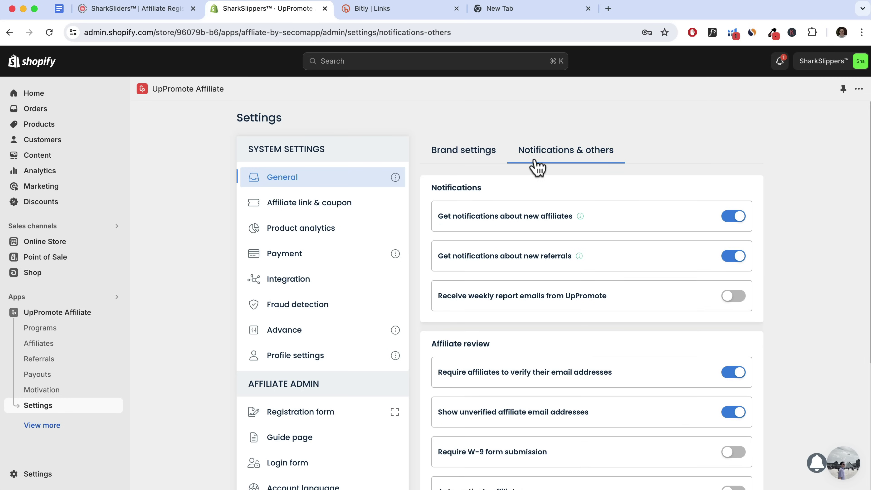
scroll(617, 254, down, 1)
scroll(617, 254, down, 5)
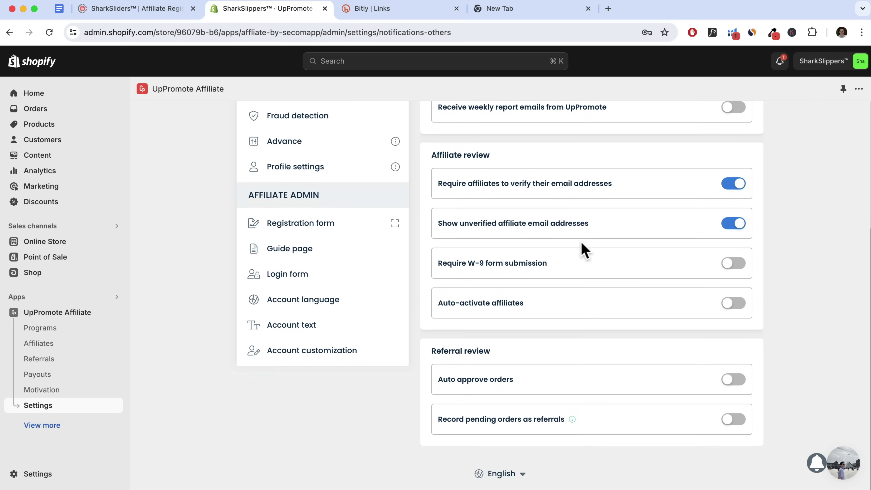
scroll(626, 244, up, 3)
scroll(627, 245, up, 3)
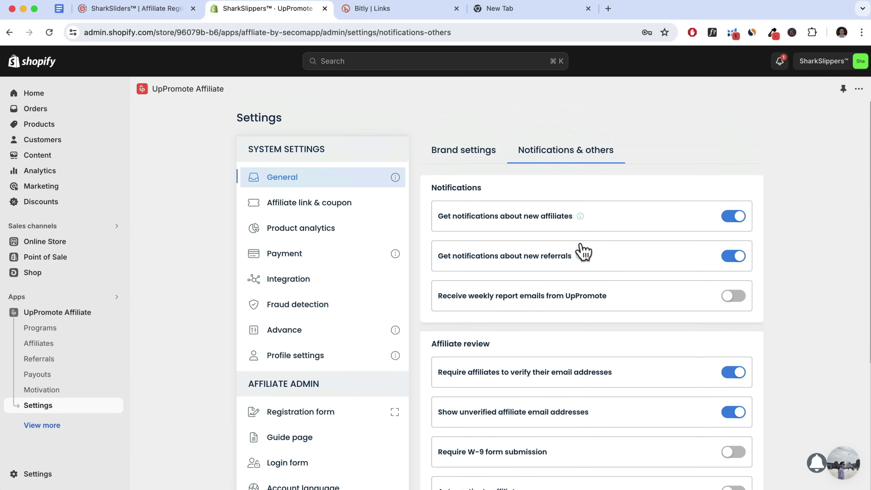
Review Affiliate link & coupon settings: store URL, Bit.ly shortening (off) and tracking by coupon (on)
click(332, 205)
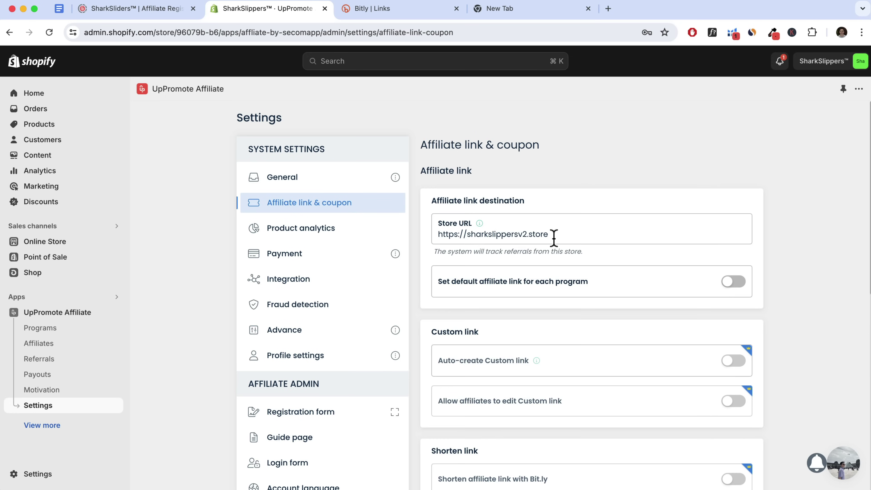
scroll(553, 240, down, 3)
scroll(556, 246, down, 3)
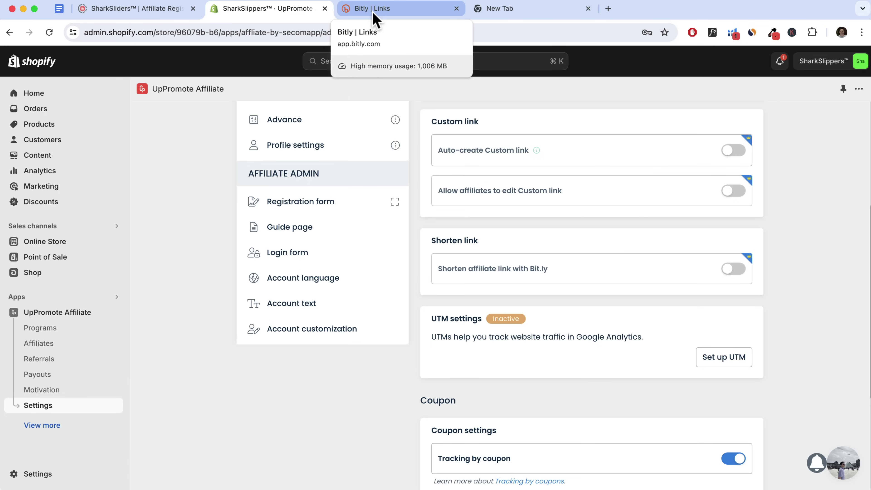
mouse_move(530, 270)
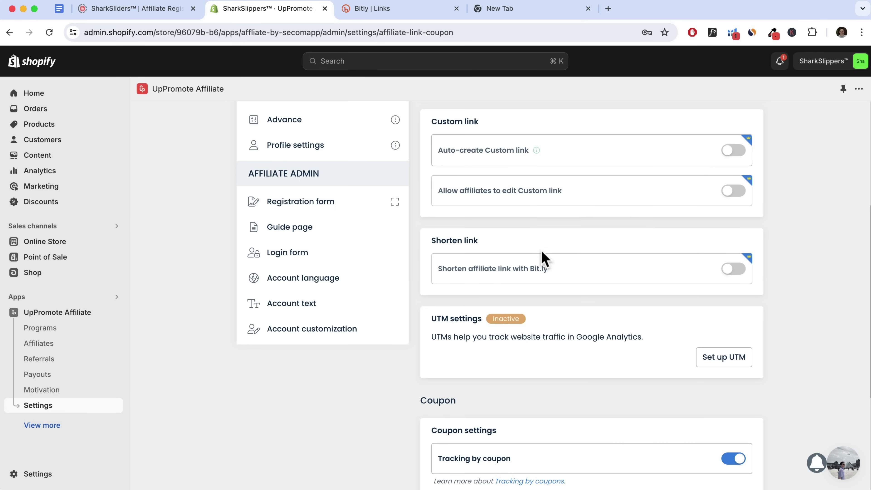
scroll(627, 272, down, 2)
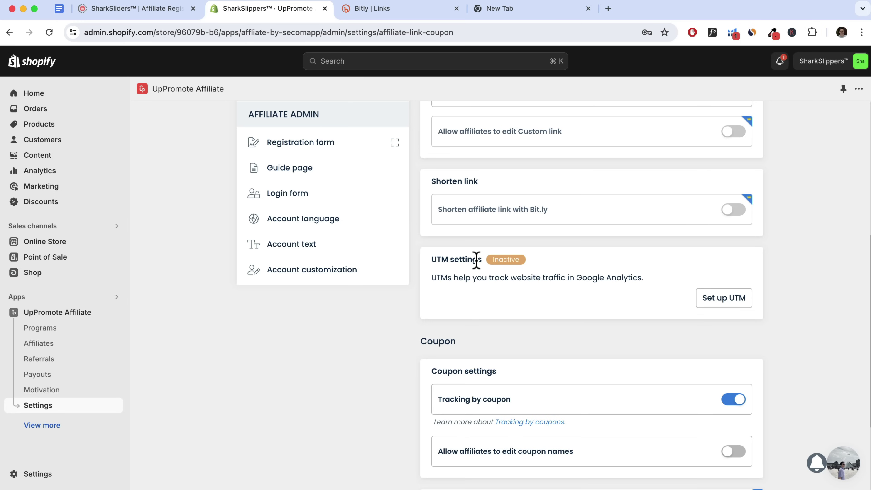
scroll(557, 278, down, 4)
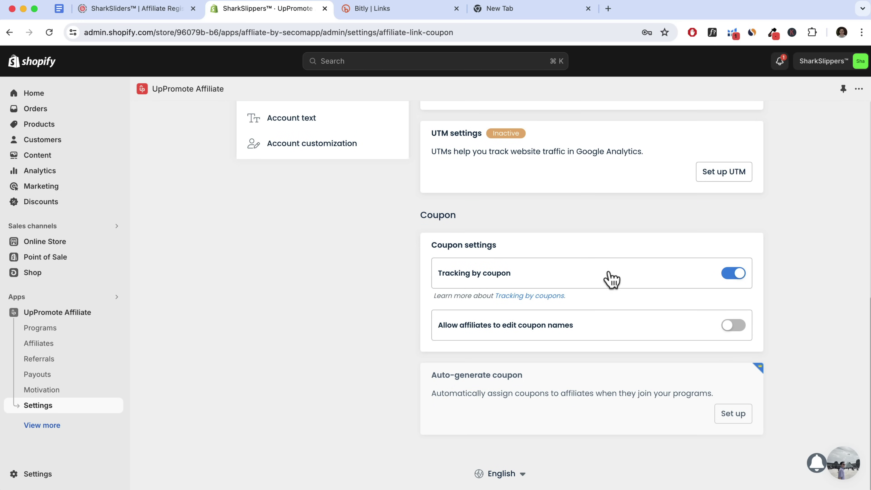
scroll(601, 296, up, 10)
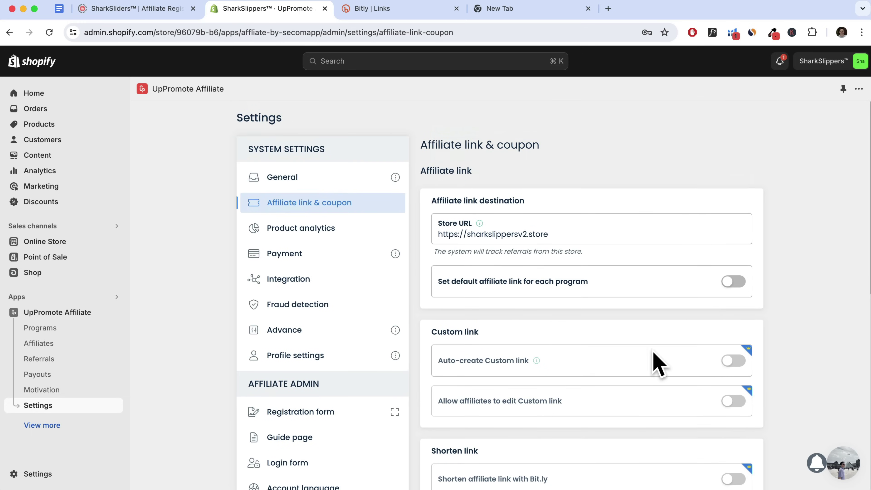
Look through the Product analytics, Payment and Schedule auto-payment settings
click(297, 231)
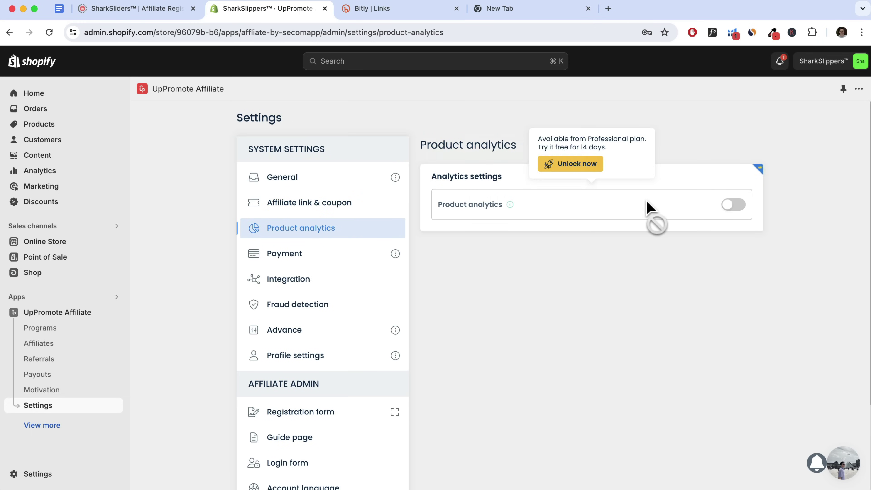
click(327, 264)
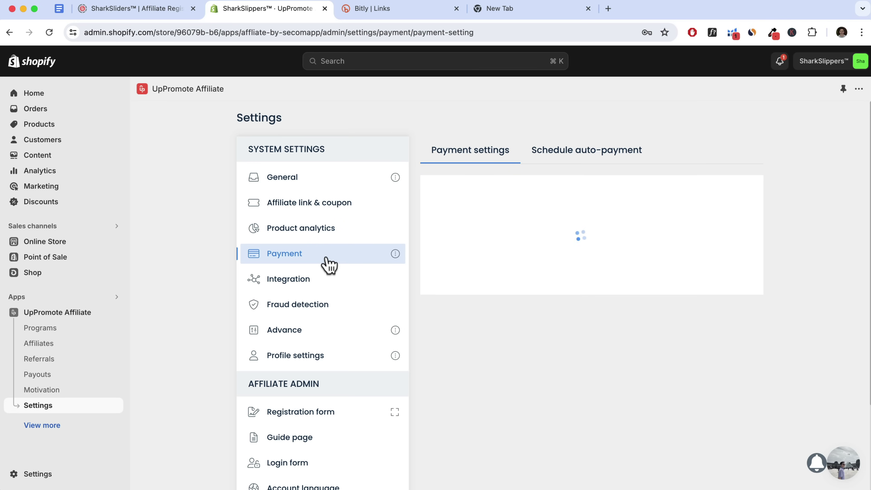
scroll(548, 243, down, 4)
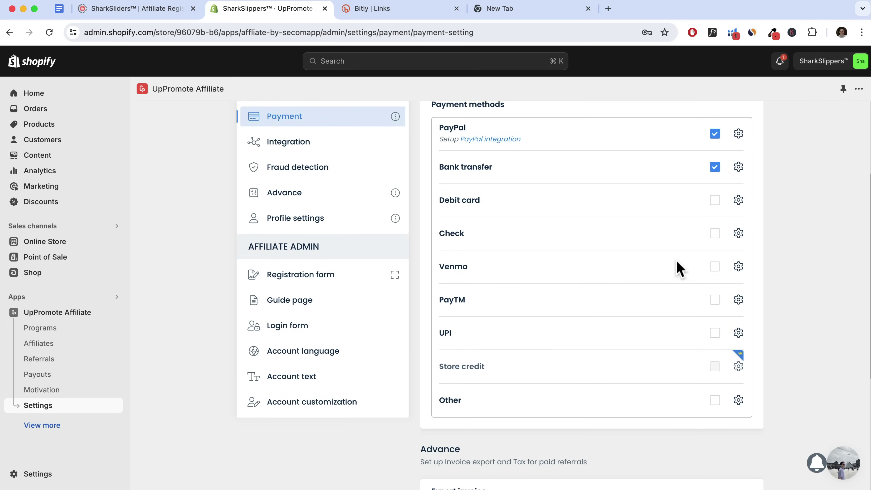
scroll(672, 277, down, 3)
scroll(671, 275, up, 7)
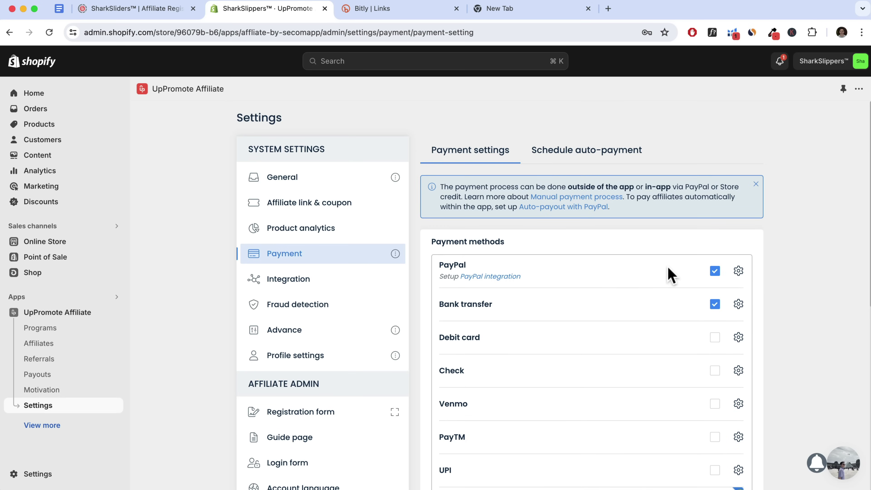
click(566, 160)
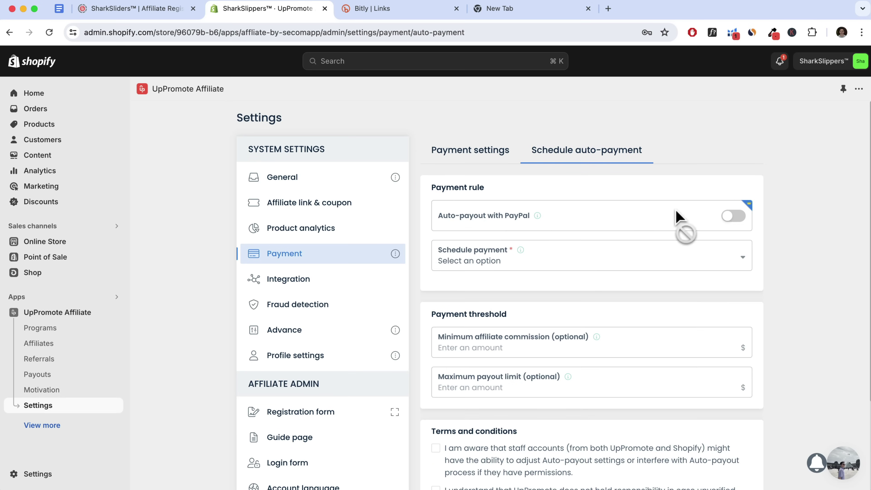
mouse_move(633, 268)
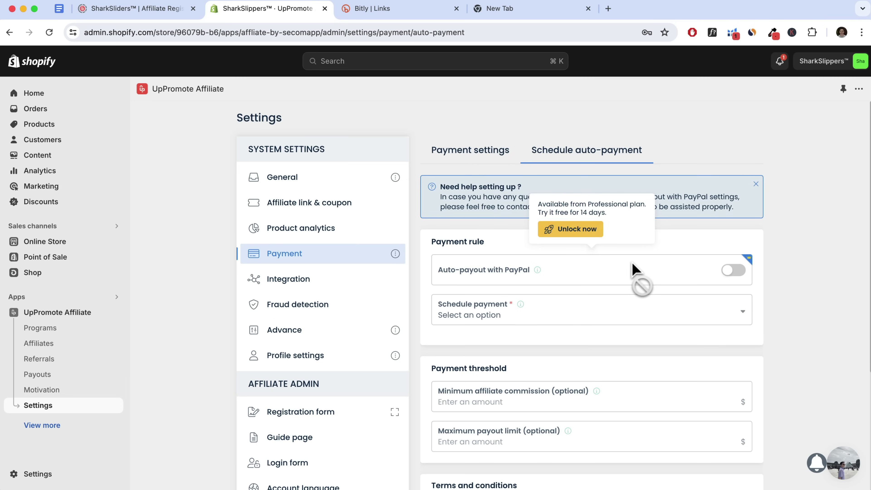
Open Integration settings and locate the Chat plugin option among the unconnected integrations
click(307, 281)
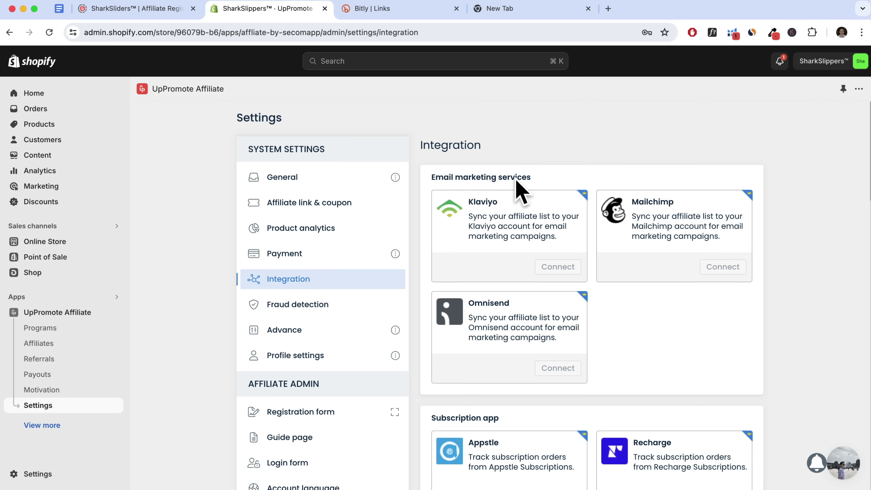
scroll(598, 249, down, 10)
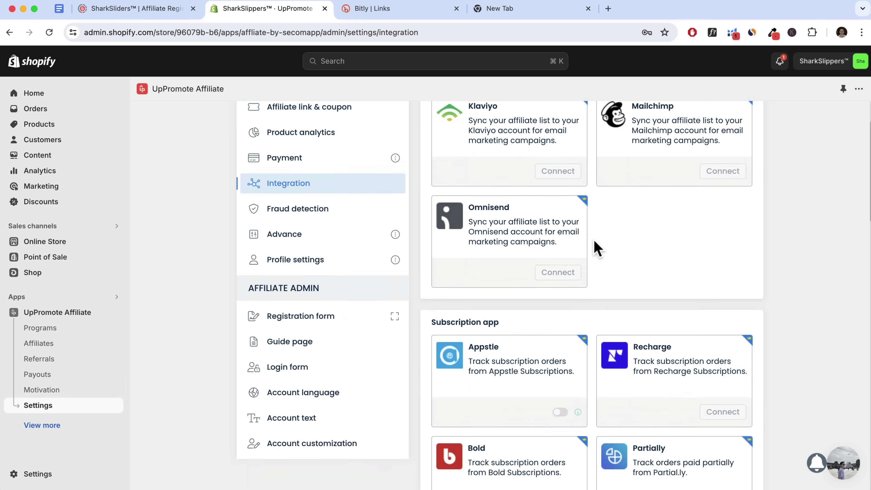
scroll(597, 249, up, 8)
scroll(597, 249, up, 2)
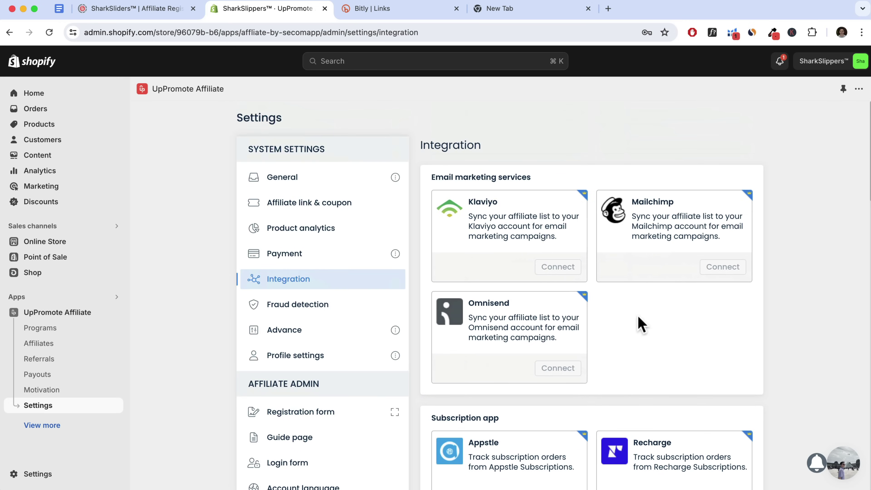
scroll(570, 286, down, 12)
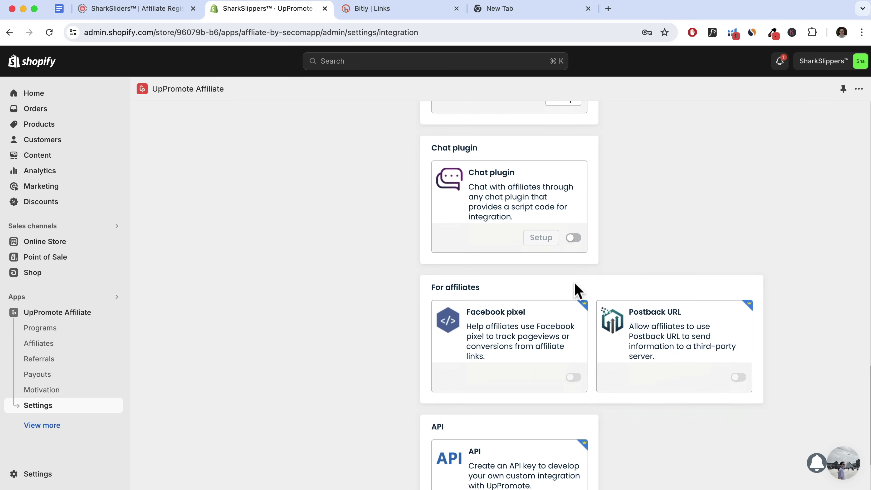
scroll(576, 288, up, 15)
Enable detecting multiple signups from one IP within 60 seconds, save, and view the Advance message bar
click(305, 311)
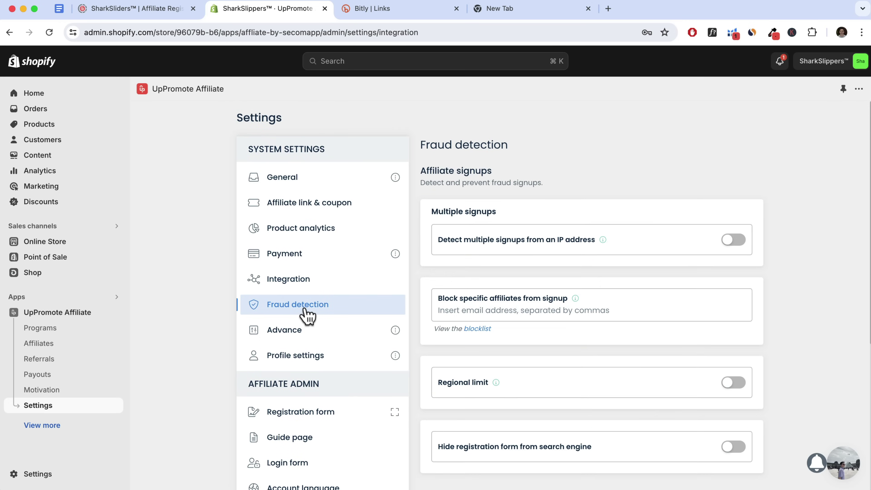
click(732, 241)
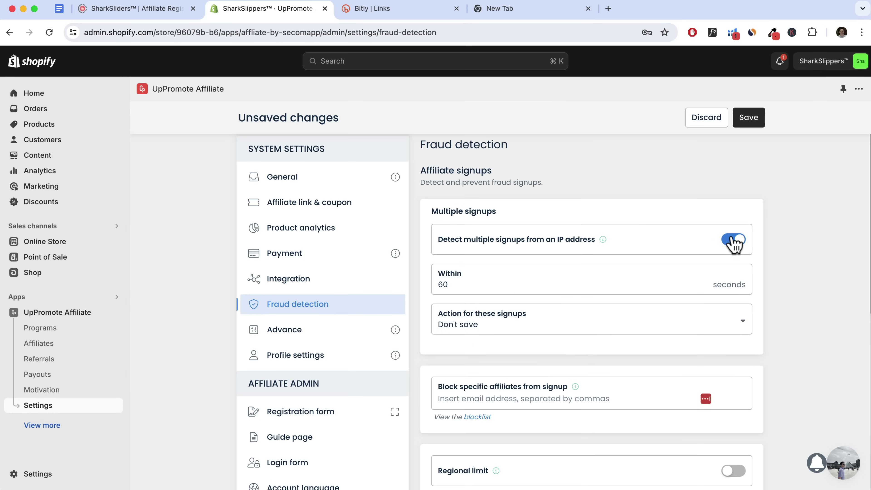
click(749, 120)
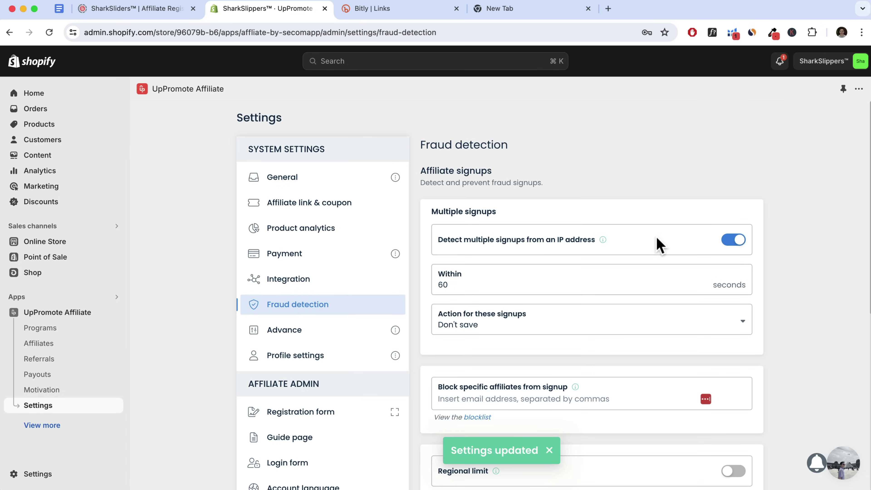
click(299, 329)
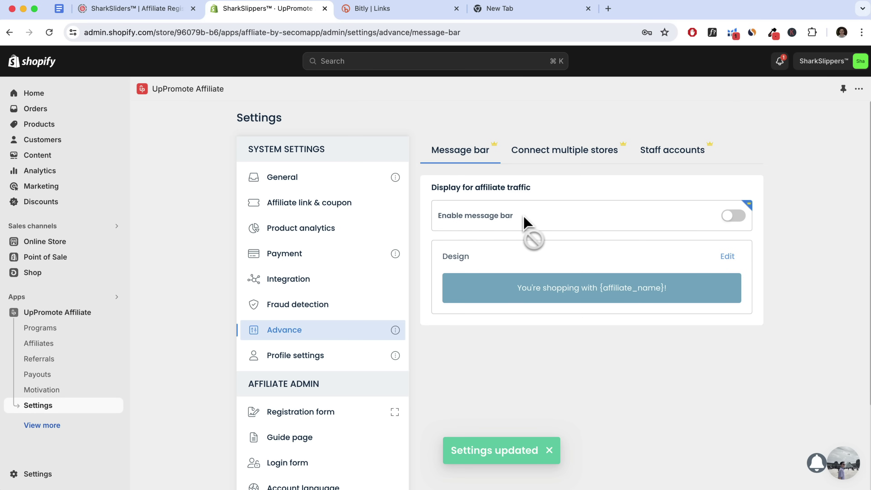
mouse_move(492, 271)
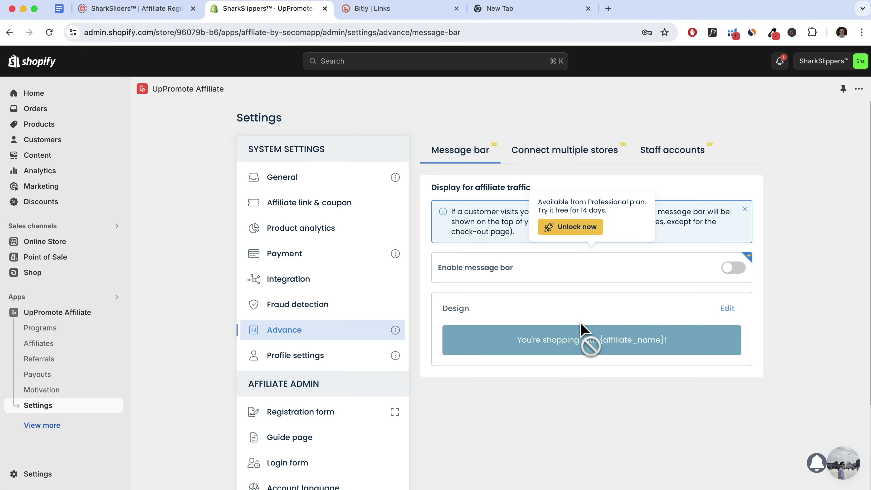
Look through the Profile, Account language and Account text settings
click(338, 359)
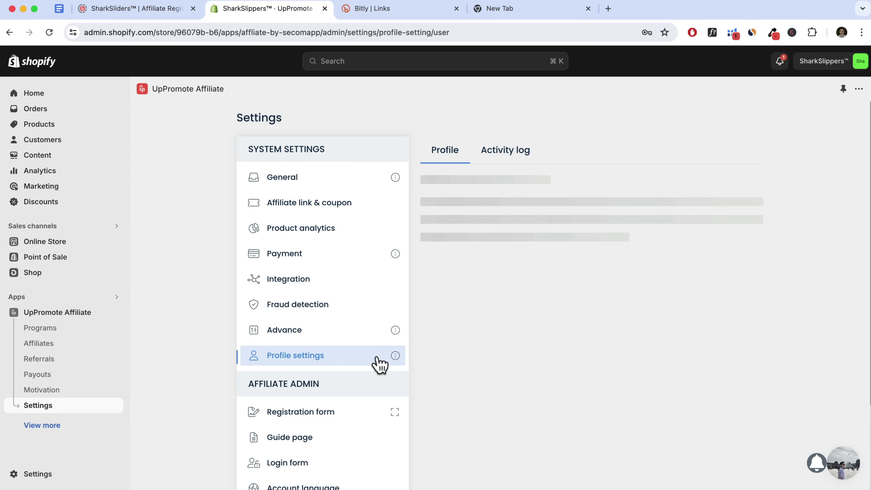
scroll(553, 294, down, 6)
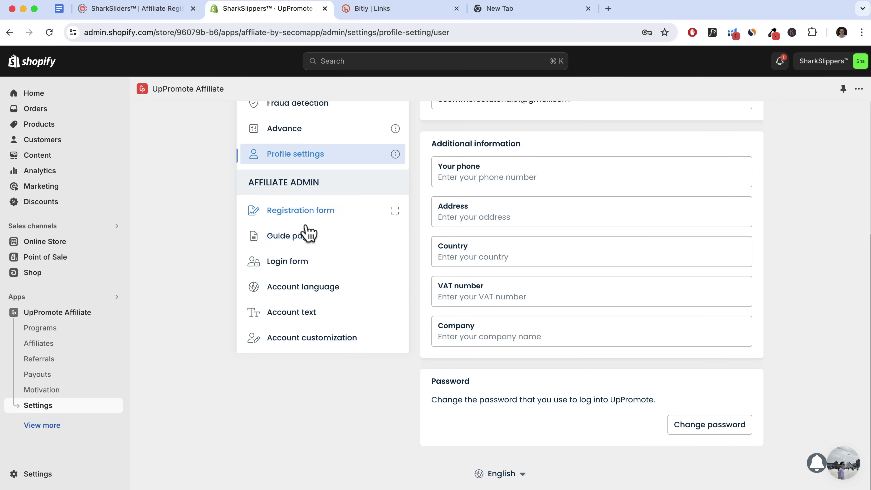
click(310, 288)
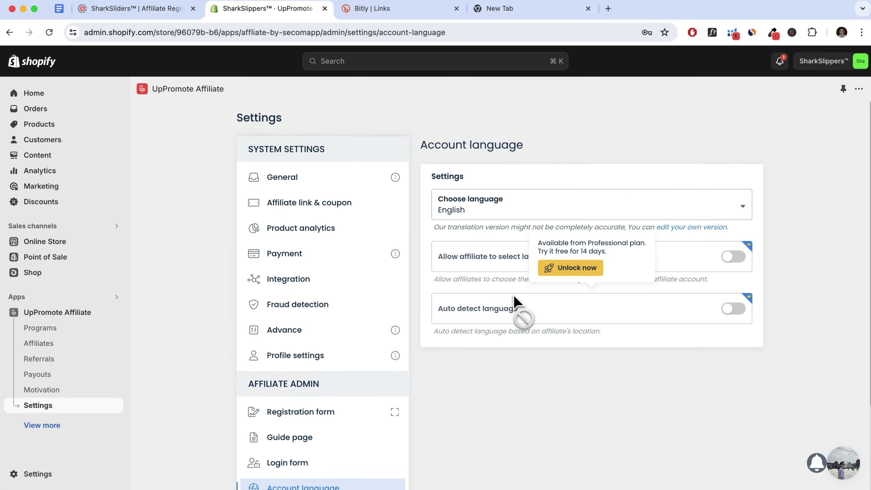
click(304, 407)
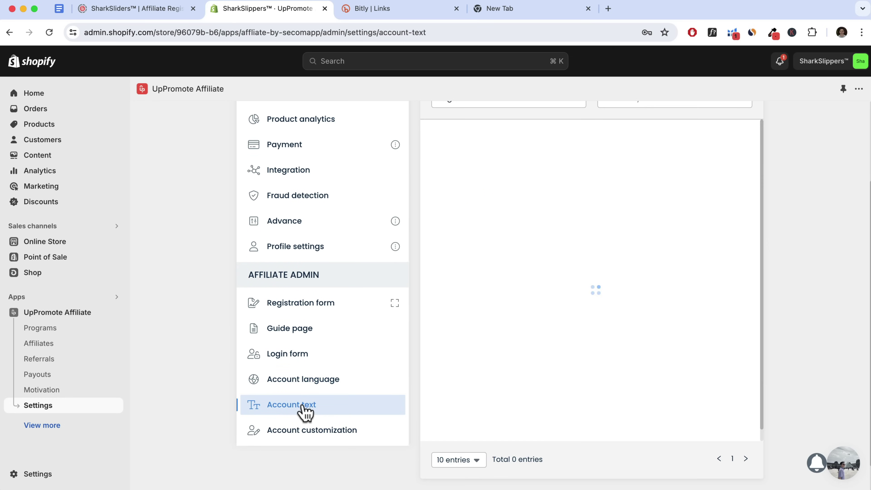
scroll(524, 359, down, 5)
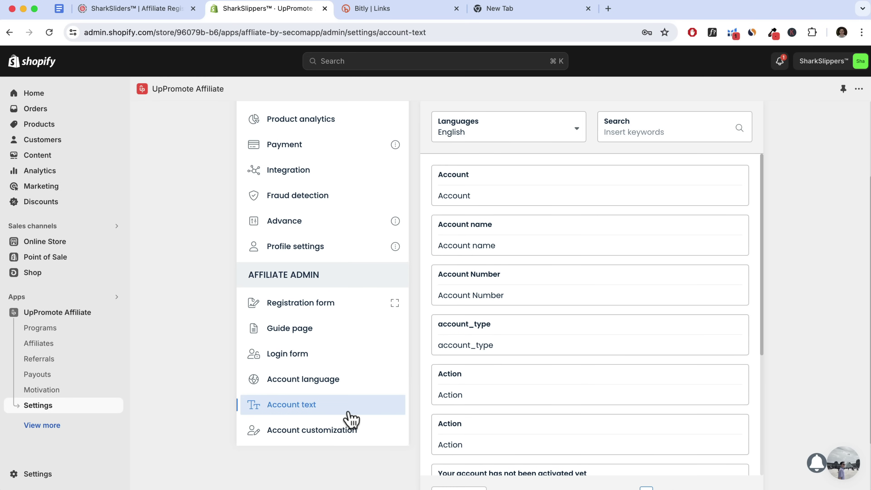
Review Account customization, then go to the General settings' Brand settings tab
click(319, 436)
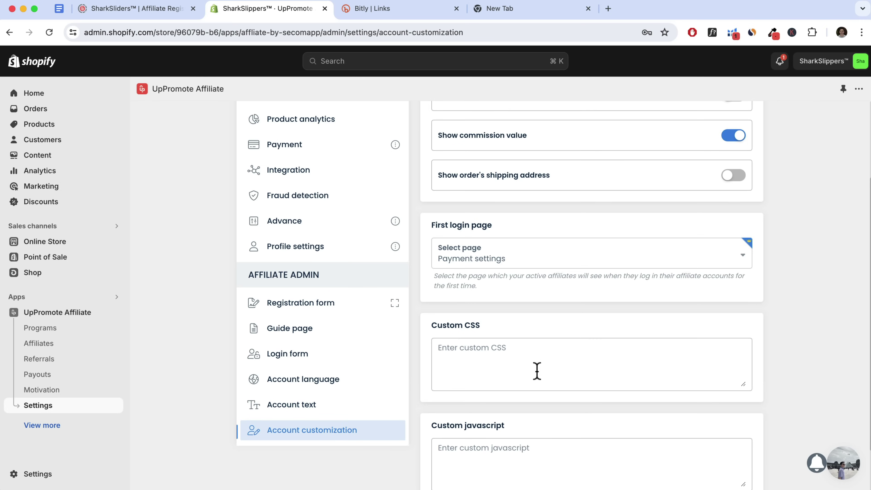
scroll(532, 371, up, 3)
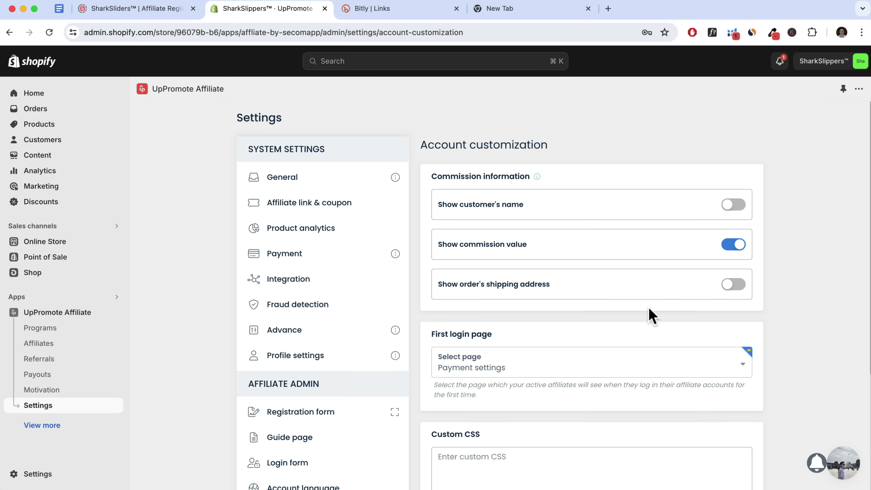
scroll(654, 313, down, 5)
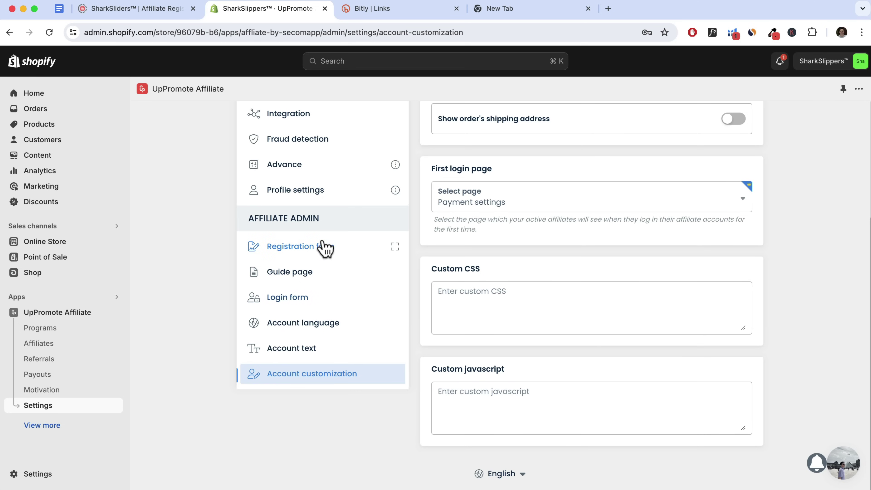
scroll(416, 325, up, 5)
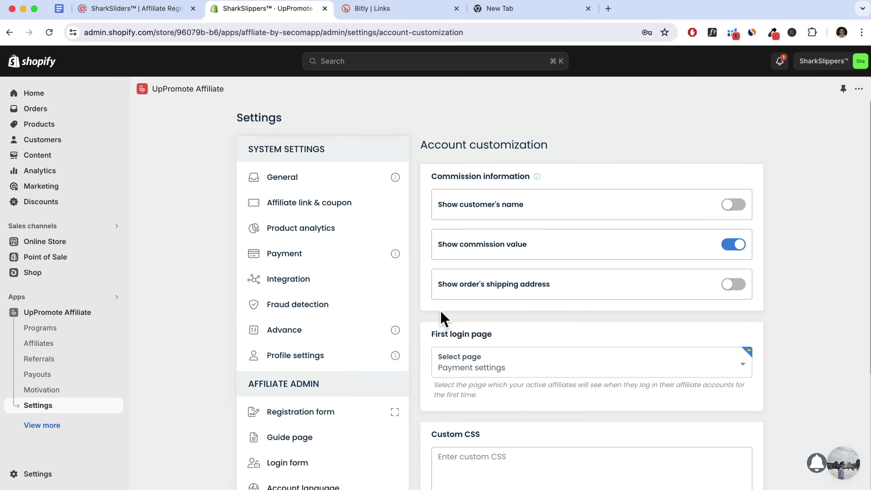
mouse_move(395, 178)
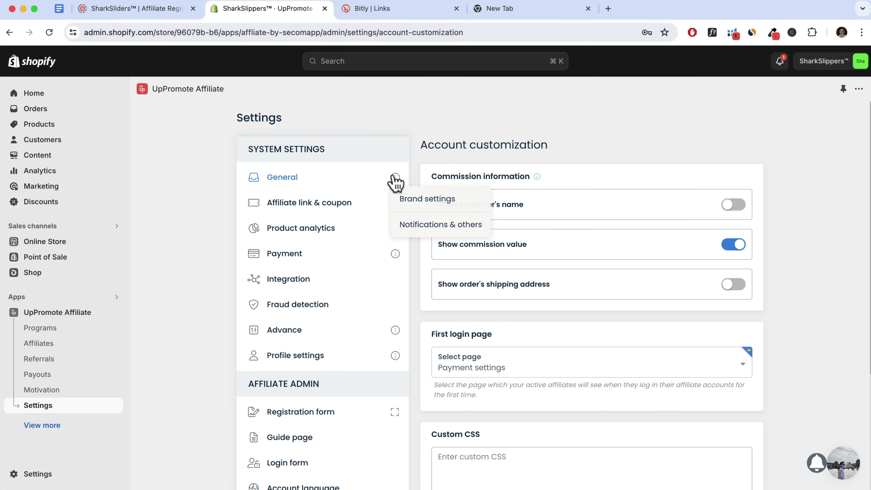
click(428, 199)
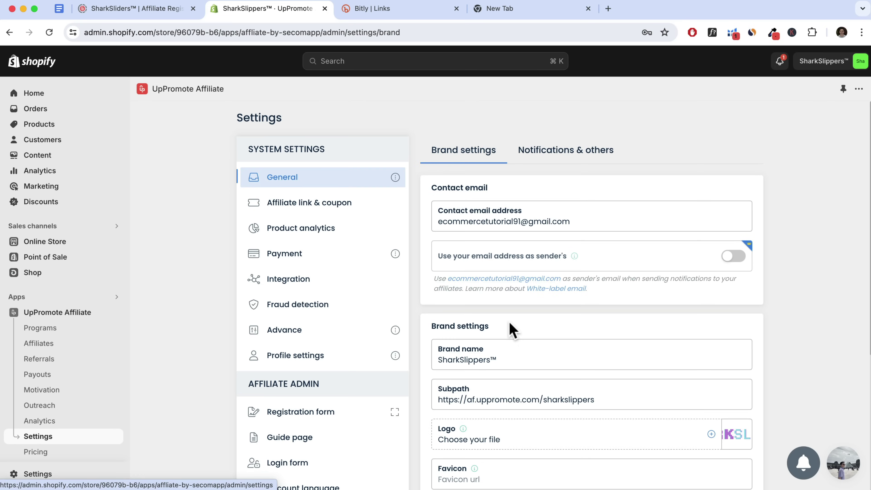
Browse the Outreach affiliate email templates, then open the chat with affiliates page
click(52, 407)
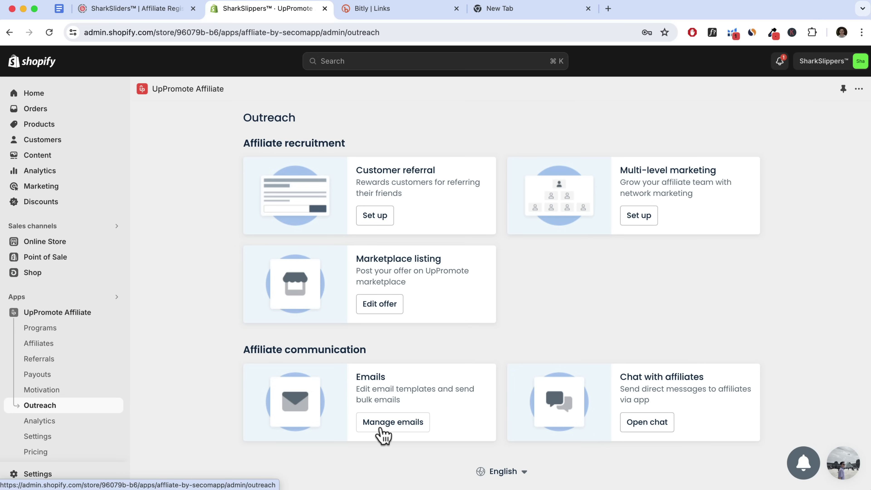
click(389, 432)
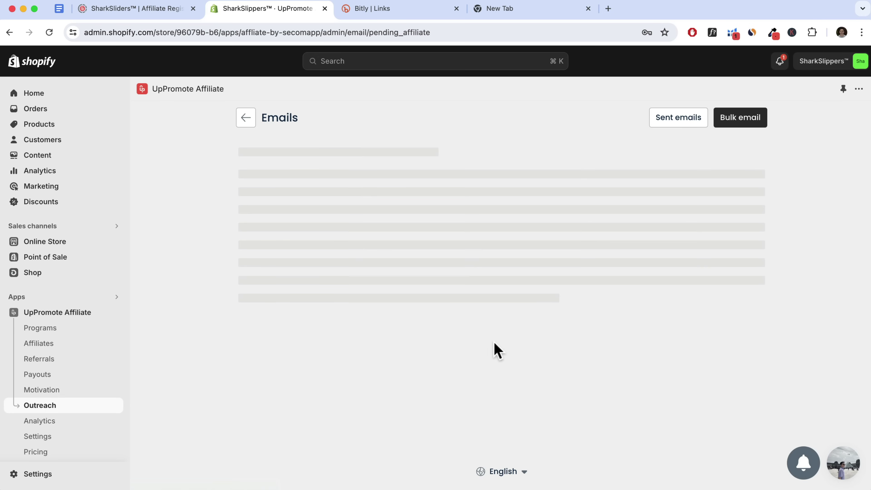
scroll(496, 335, down, 5)
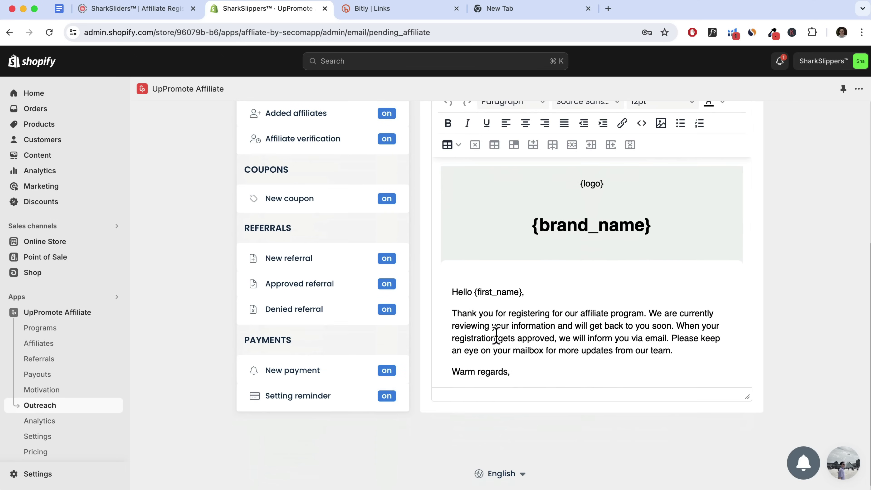
scroll(487, 308, up, 7)
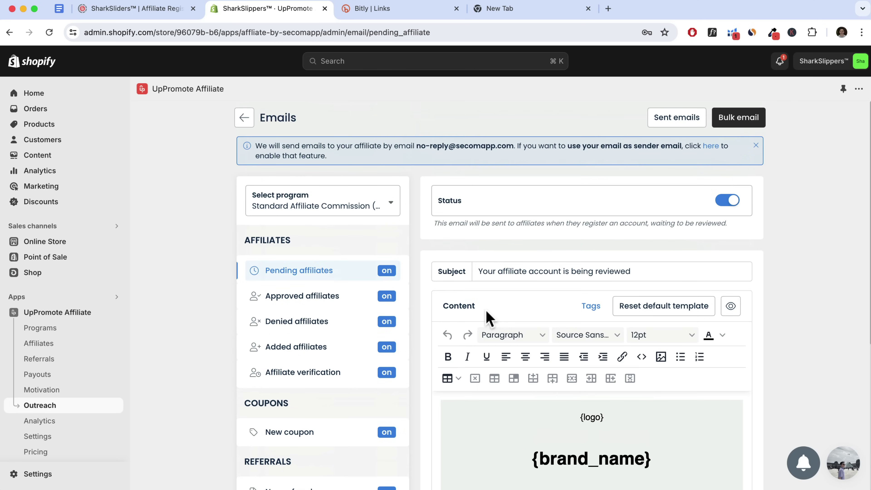
click(244, 119)
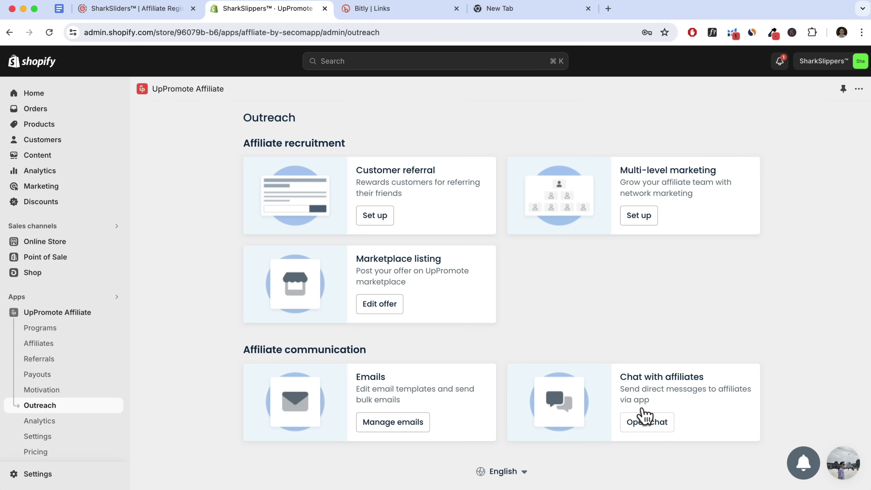
click(647, 432)
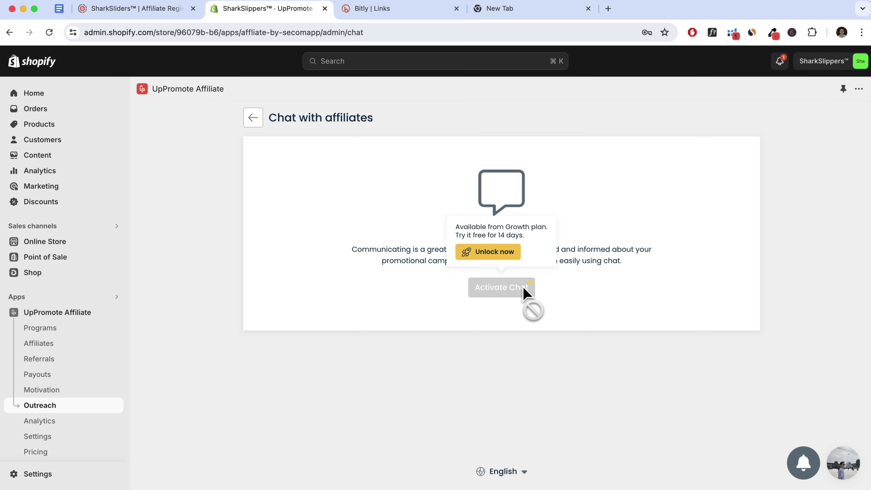
View the Analytics dashboard: 1 affiliate, 0 referrals, $0.00 sales, 2 clicks
click(40, 423)
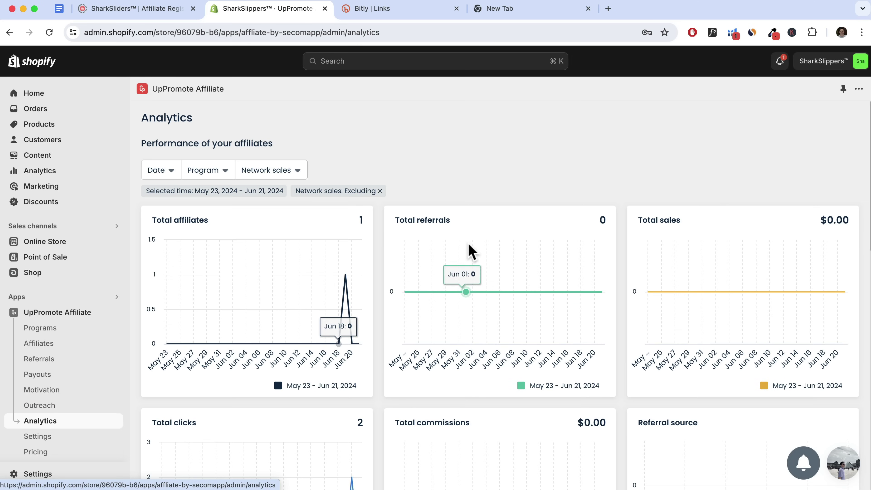
scroll(720, 248, down, 5)
scroll(722, 249, down, 3)
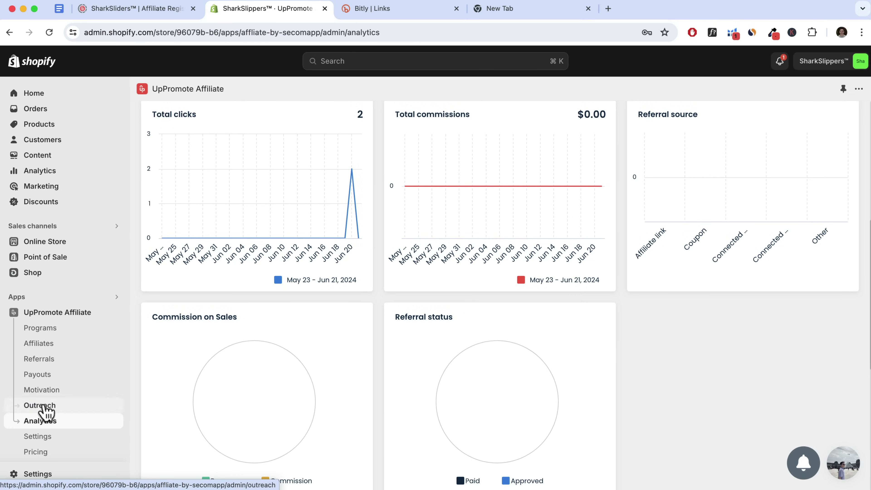
Inspect referral 10670000 ($100.00 sales, $10.00 commission), then deny it and undo the denial
click(39, 360)
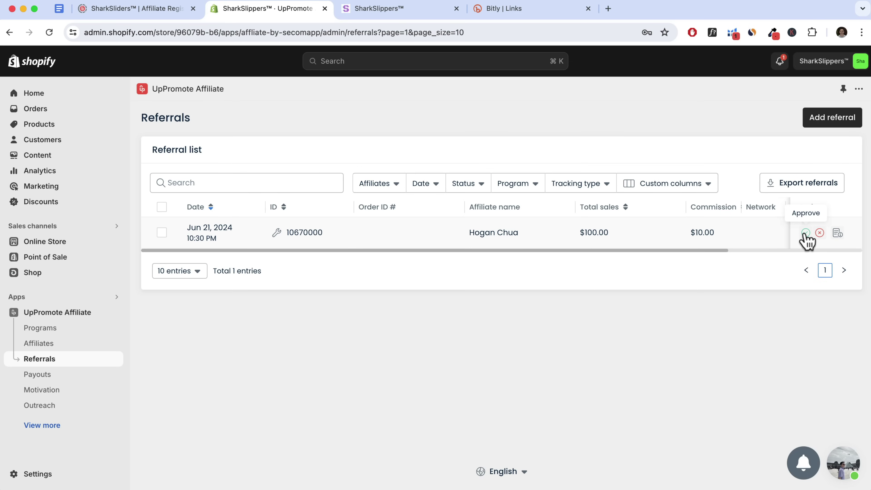
click(837, 234)
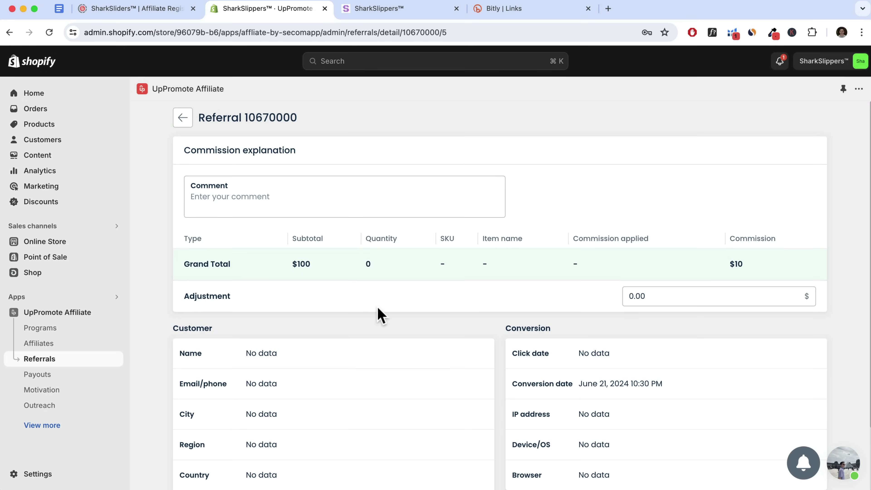
scroll(379, 308, down, 2)
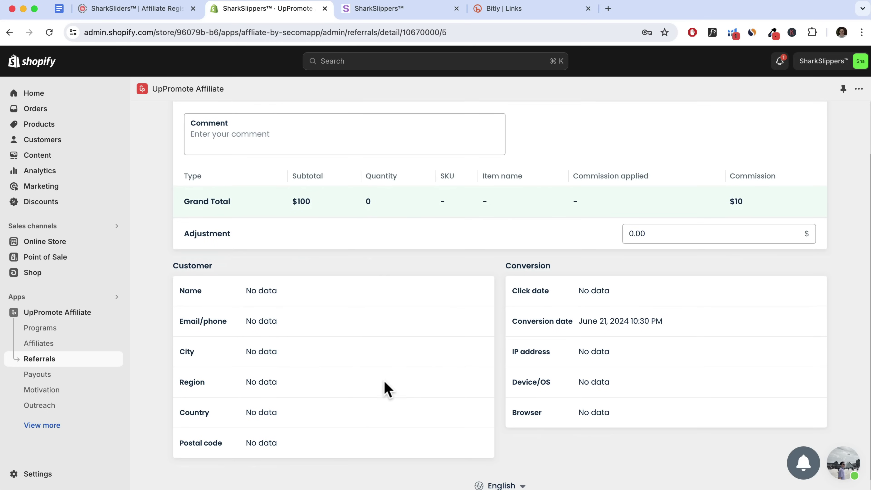
scroll(368, 357, up, 2)
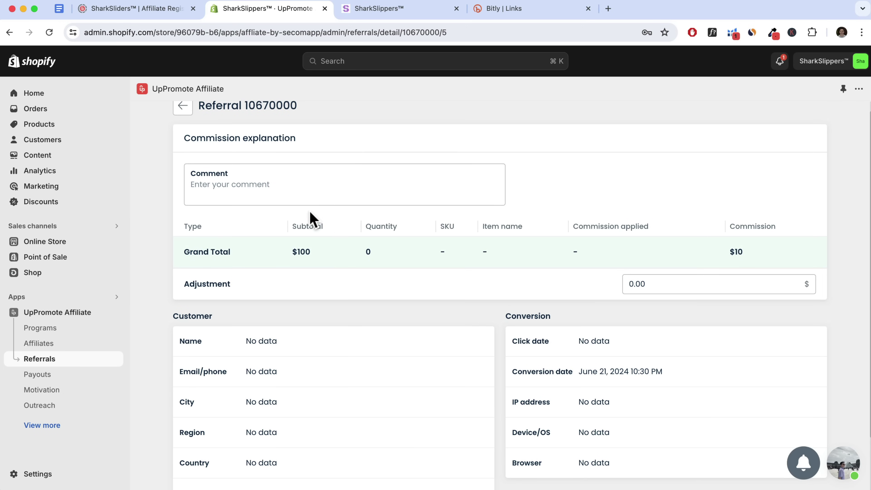
scroll(210, 178, up, 1)
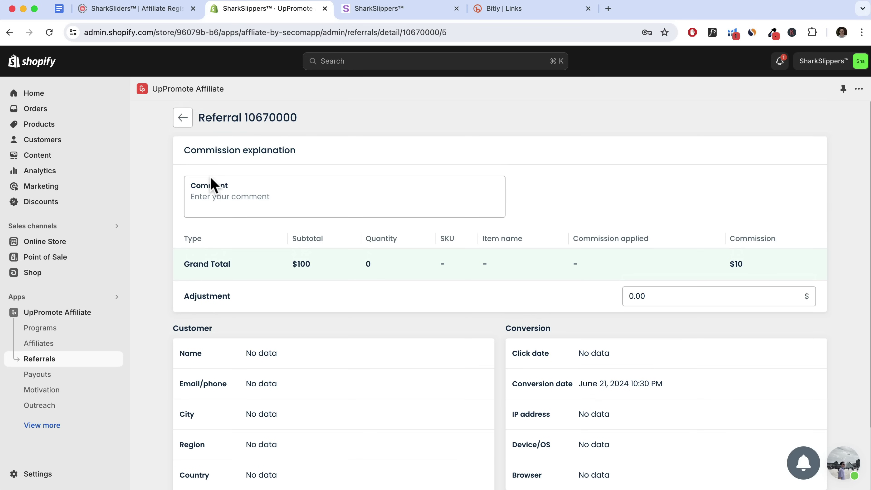
click(183, 118)
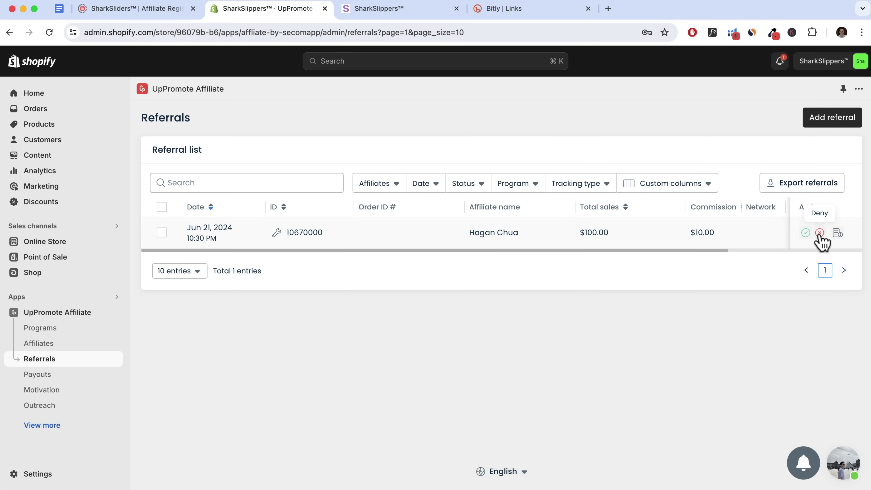
click(819, 233)
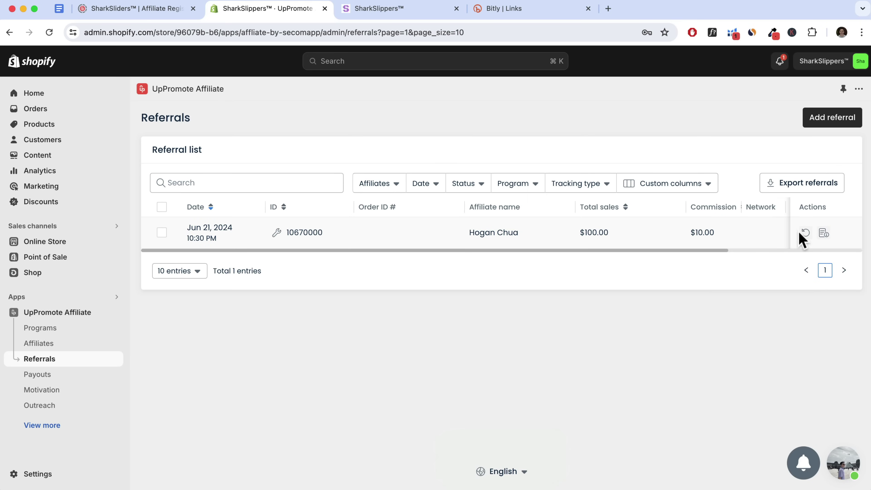
click(805, 233)
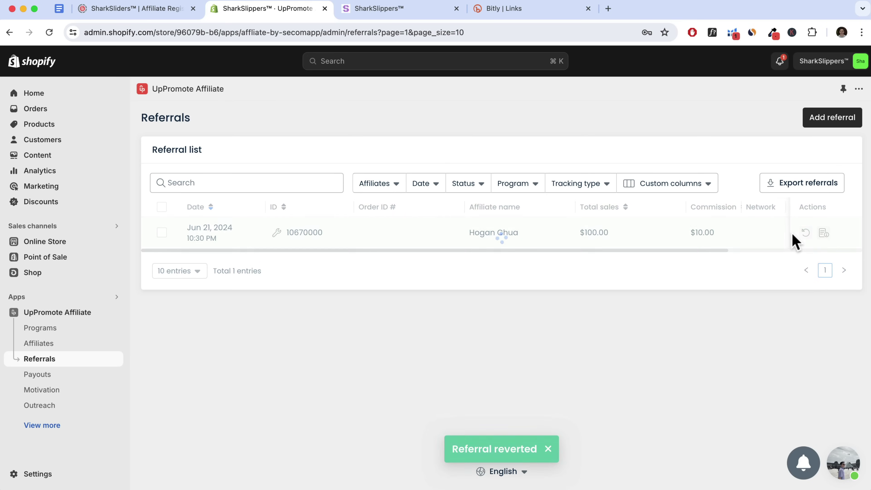
Draft a Fixed amount manual referral with 20 commission on a 200 sale, then discard it
click(834, 127)
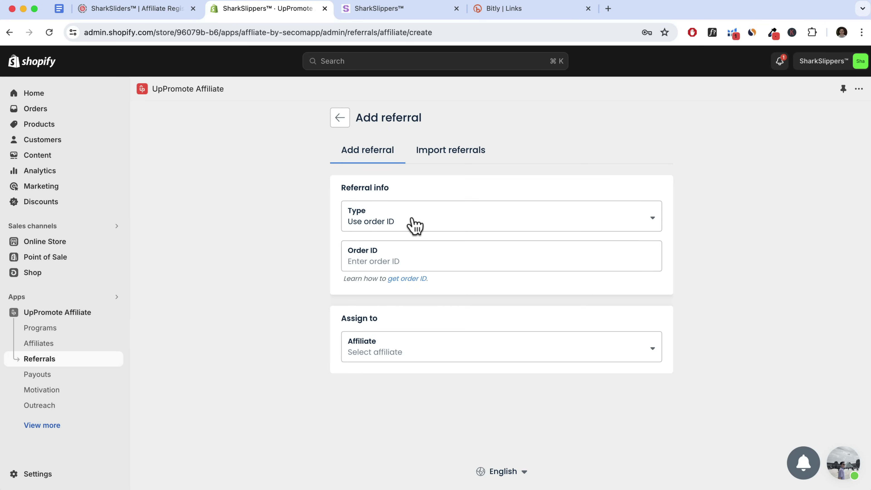
click(414, 227)
click(381, 262)
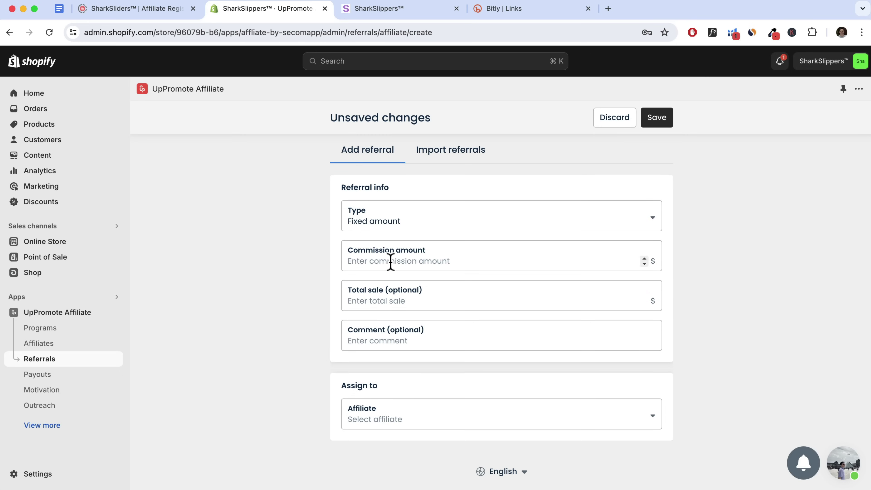
text(20)
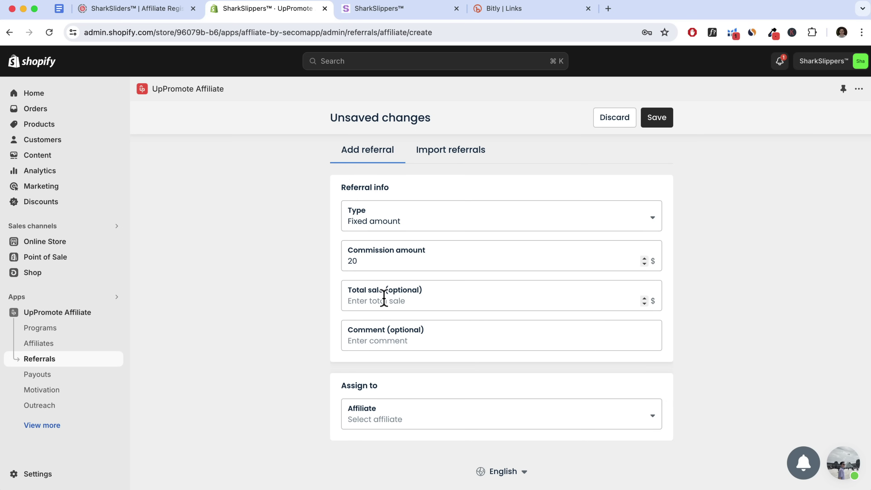
text(200)
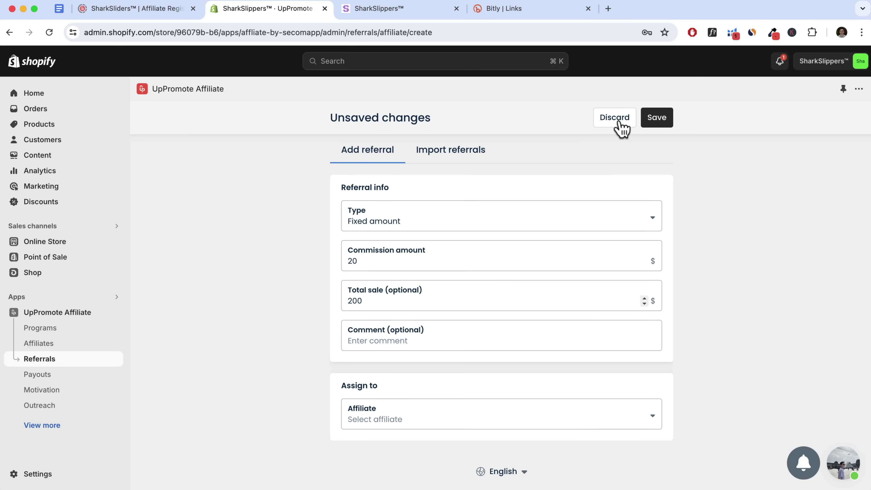
click(622, 127)
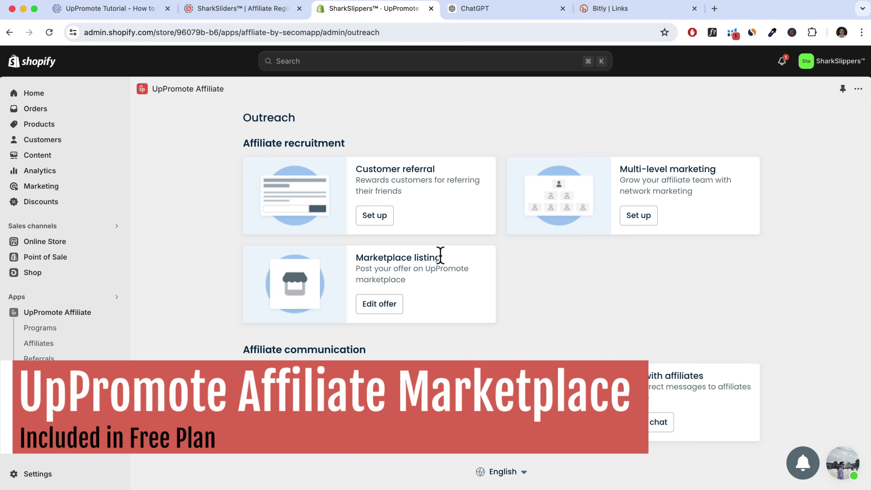
Edit the Standard Affiliate Commission offer from the Marketplace listing card
drag(428, 268, 469, 277)
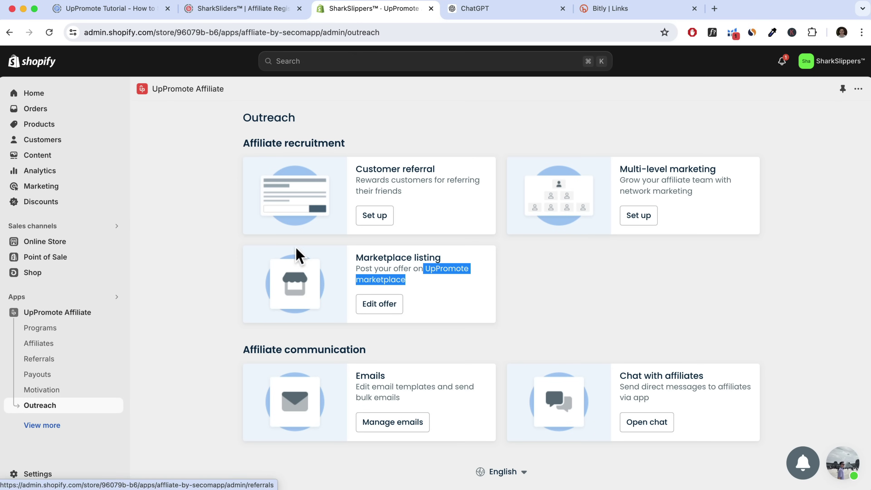
drag(357, 258, 441, 257)
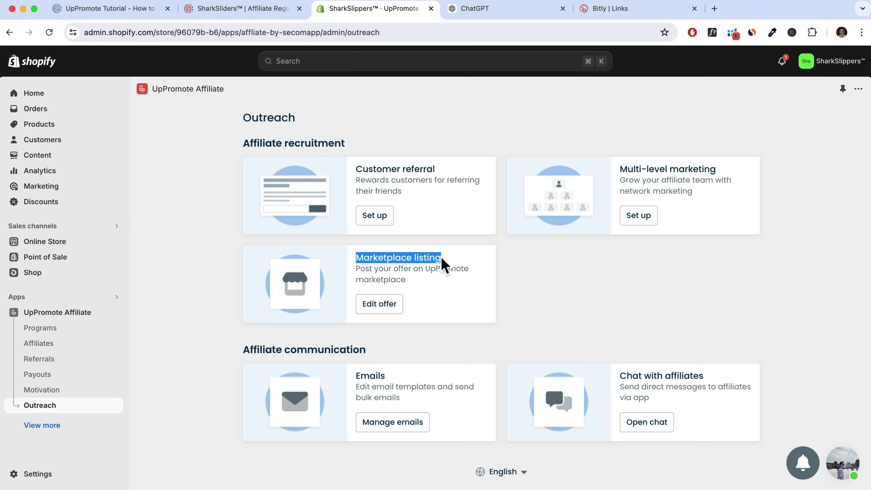
click(379, 305)
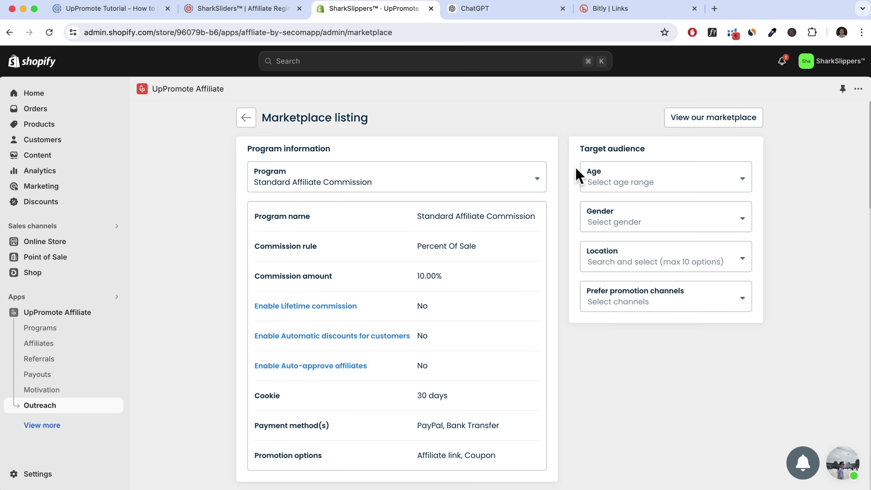
Target all age ranges and all genders in the listing's audience
click(641, 188)
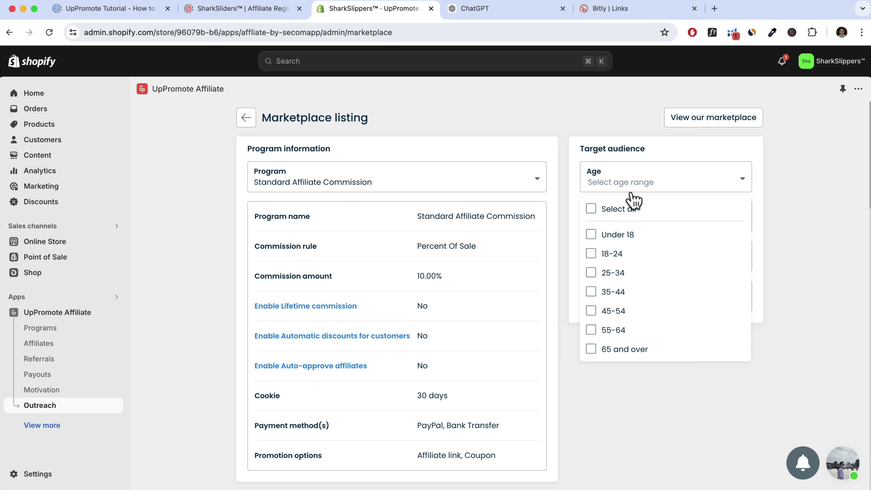
click(591, 210)
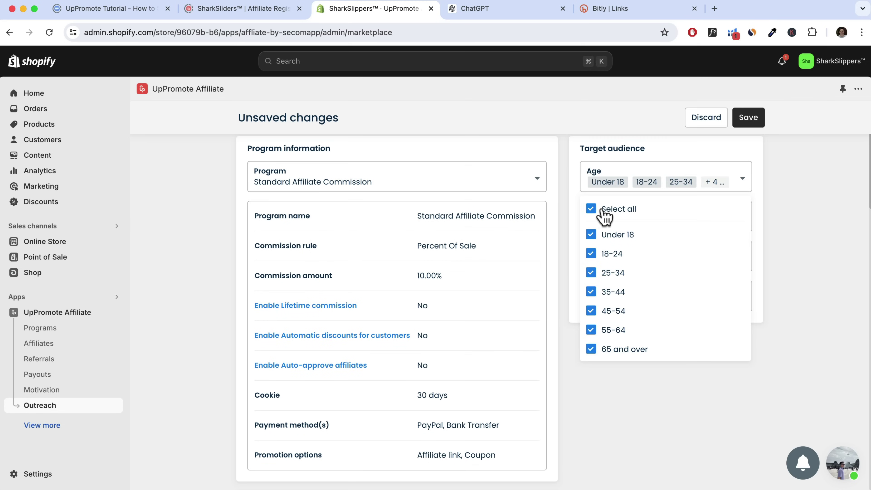
click(763, 207)
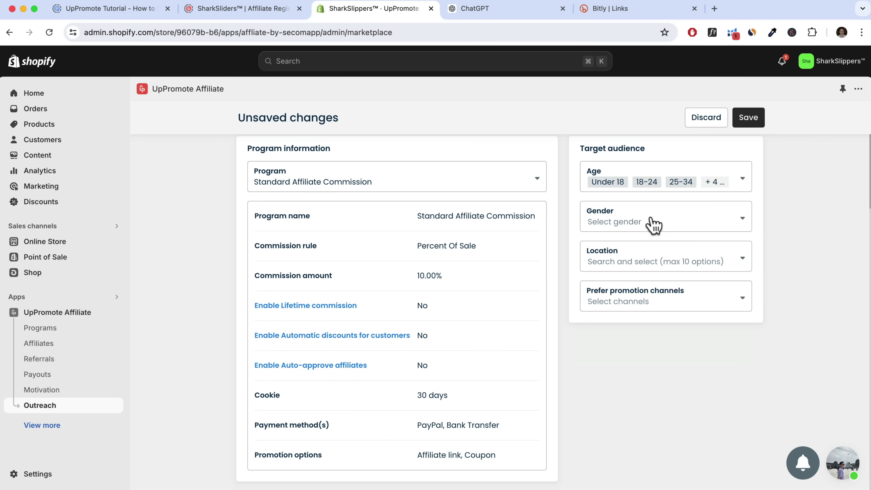
click(634, 225)
click(591, 248)
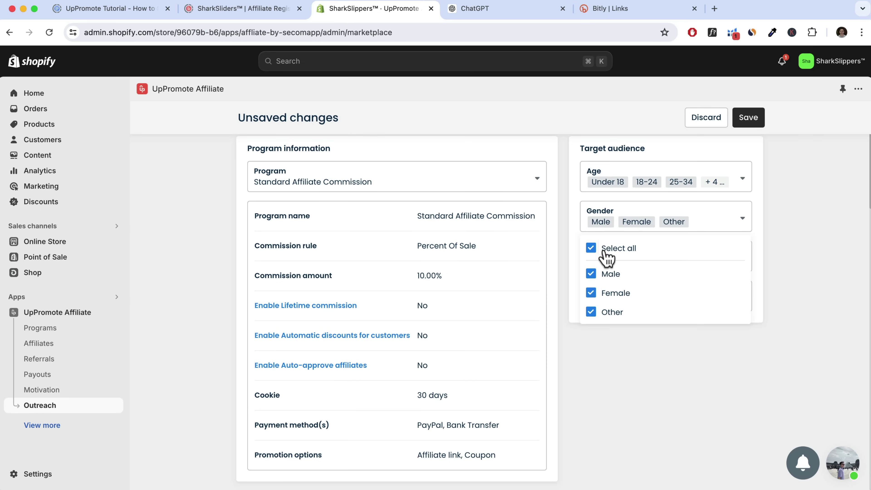
click(769, 249)
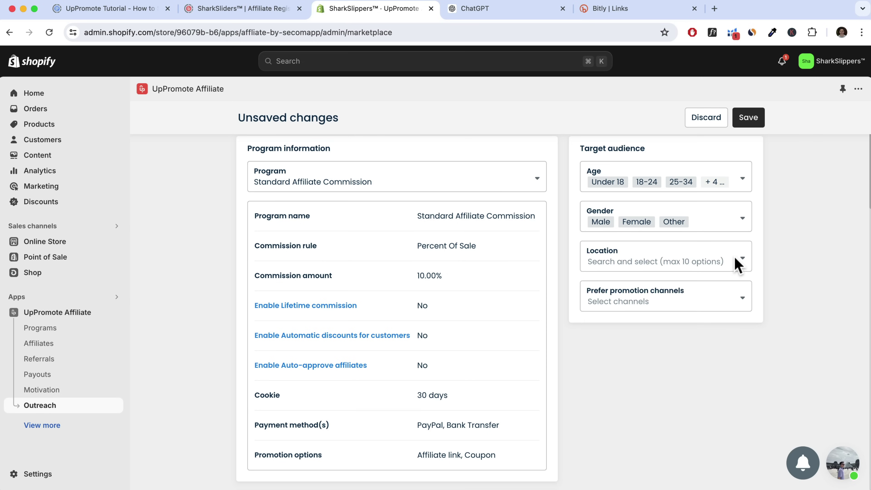
Add United States and United Kingdom as target locations via a 'United' search
click(680, 266)
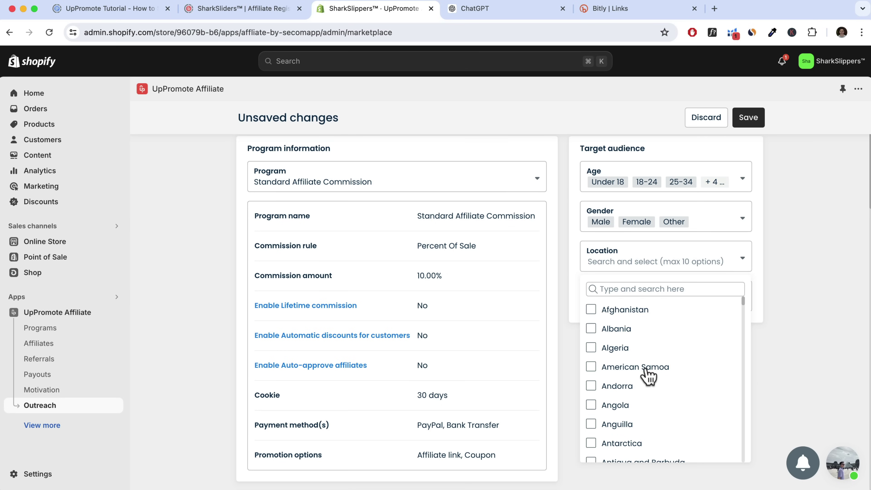
scroll(648, 373, down, 3)
click(627, 268)
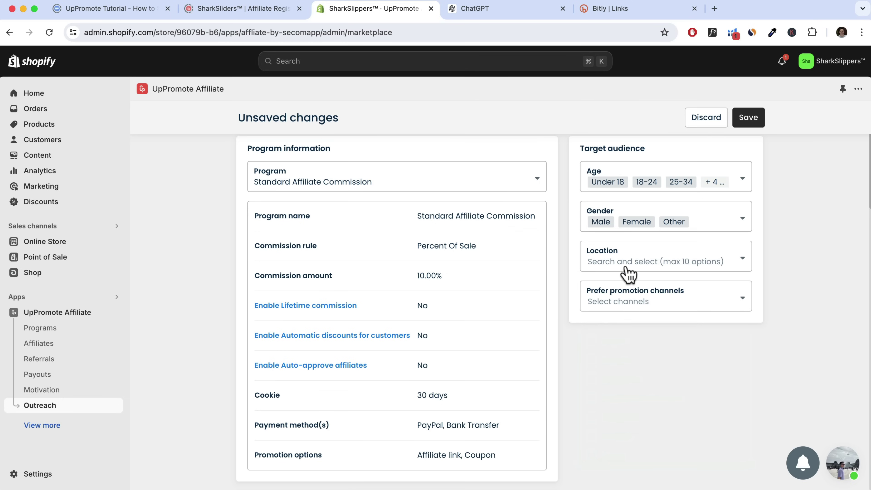
click(636, 261)
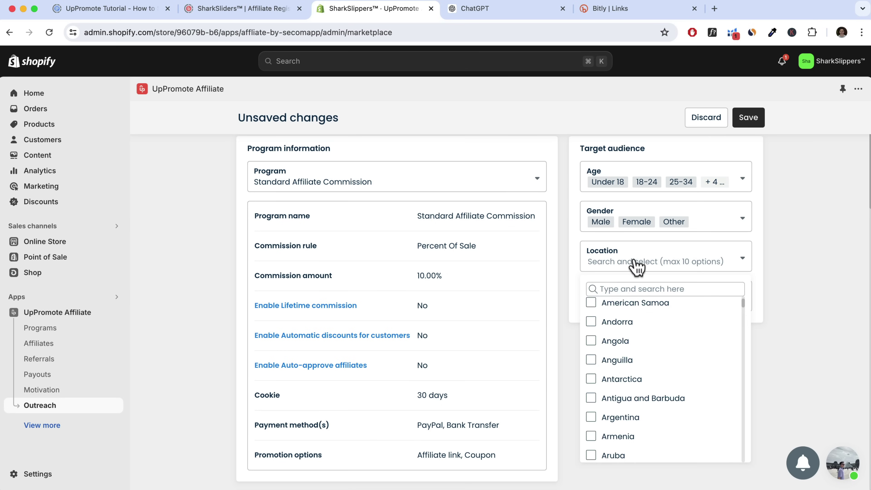
click(614, 288)
text(United)
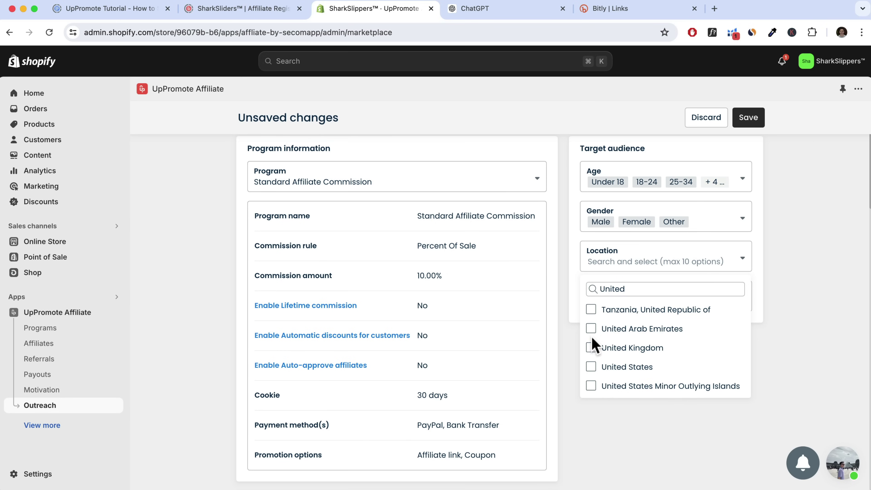
click(591, 366)
click(591, 348)
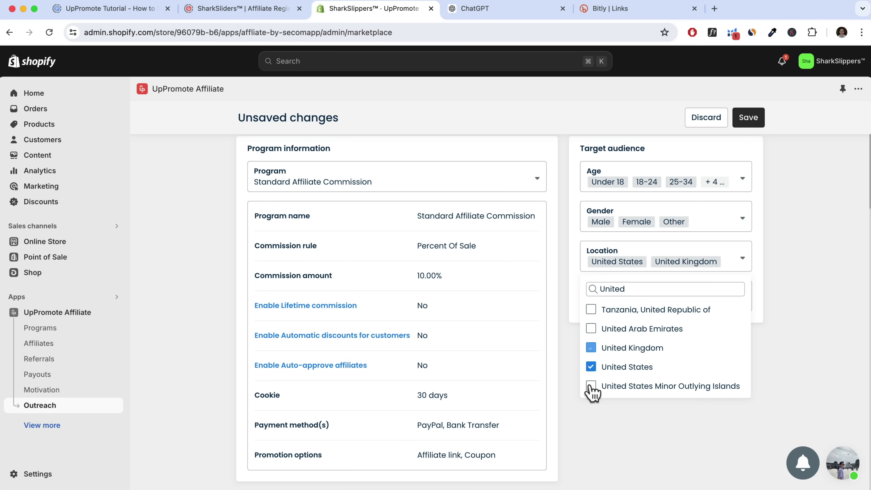
click(759, 277)
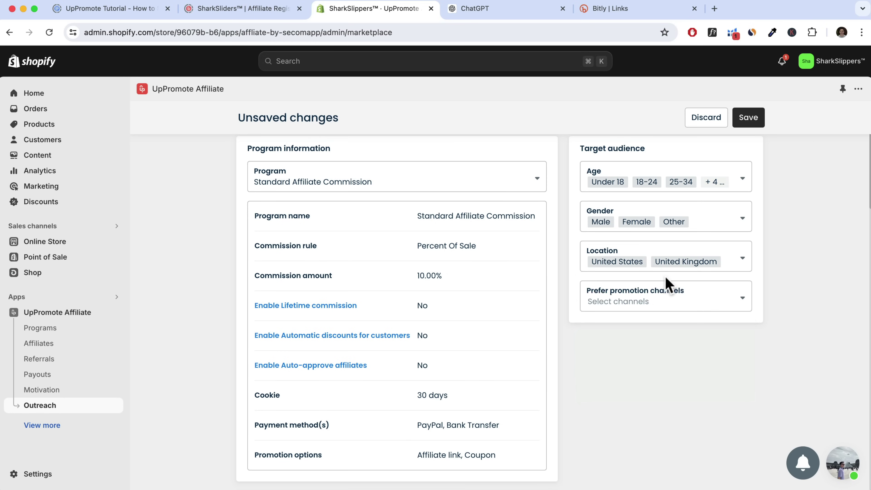
Choose Youtube, Tiktok and Blog as the preferred promotion channels
click(659, 302)
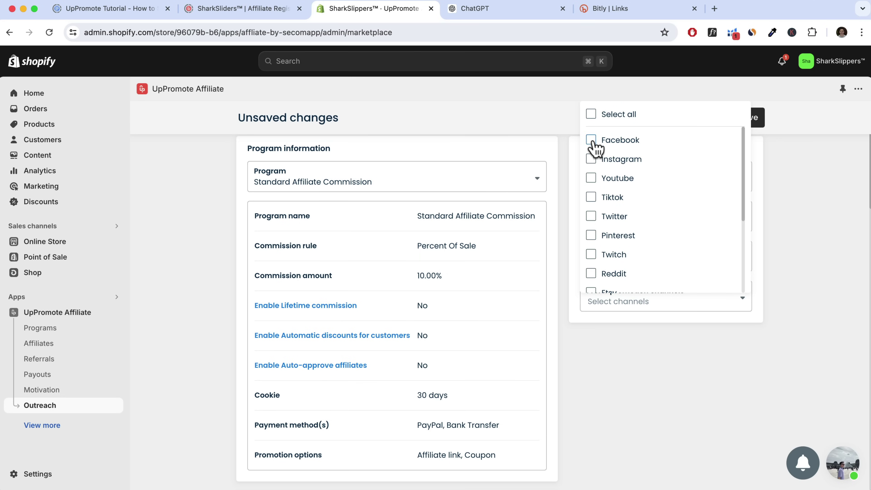
click(590, 178)
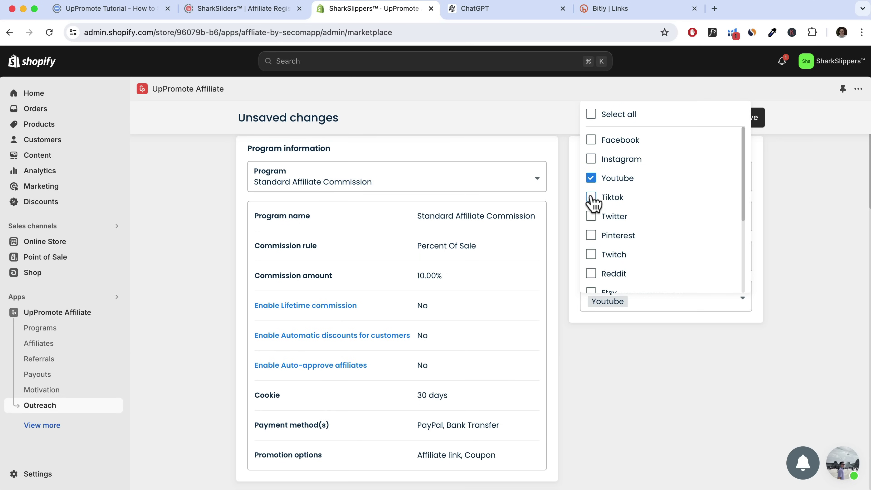
click(591, 197)
scroll(606, 248, down, 1)
scroll(608, 253, down, 3)
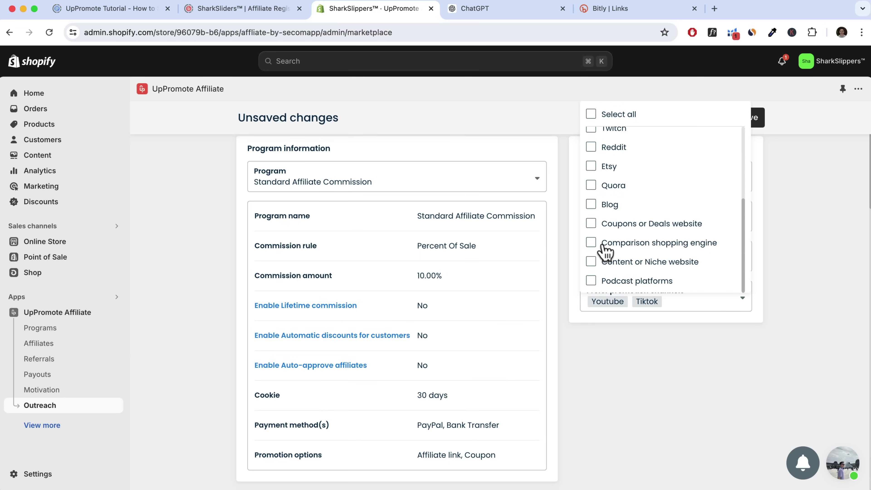
click(593, 205)
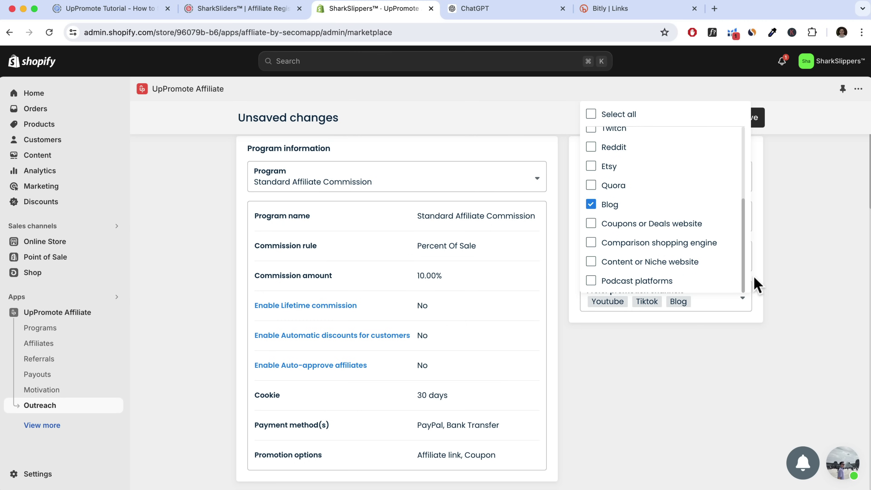
click(759, 284)
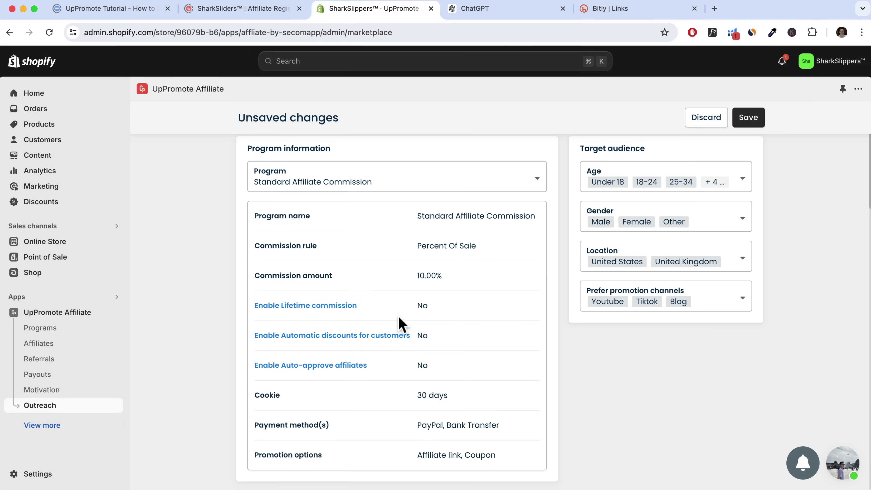
Select the five template bullet lines in the listing Description editor
scroll(428, 330, down, 3)
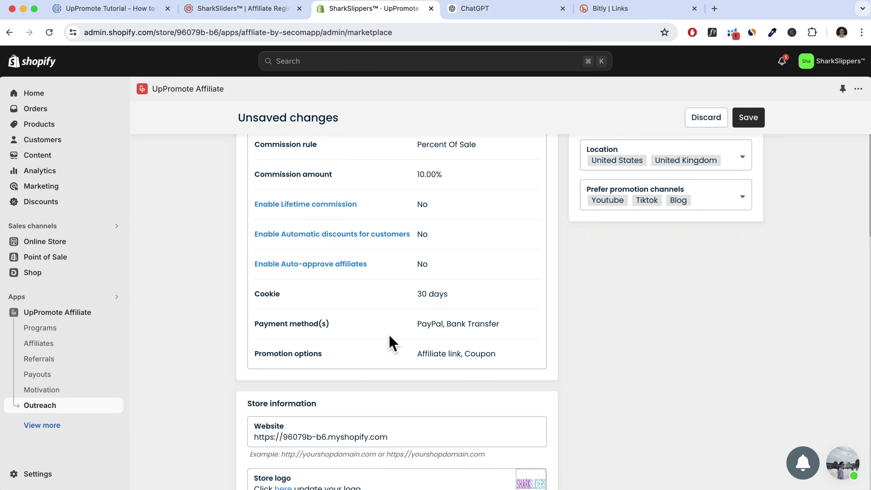
scroll(373, 340, down, 4)
scroll(370, 342, down, 5)
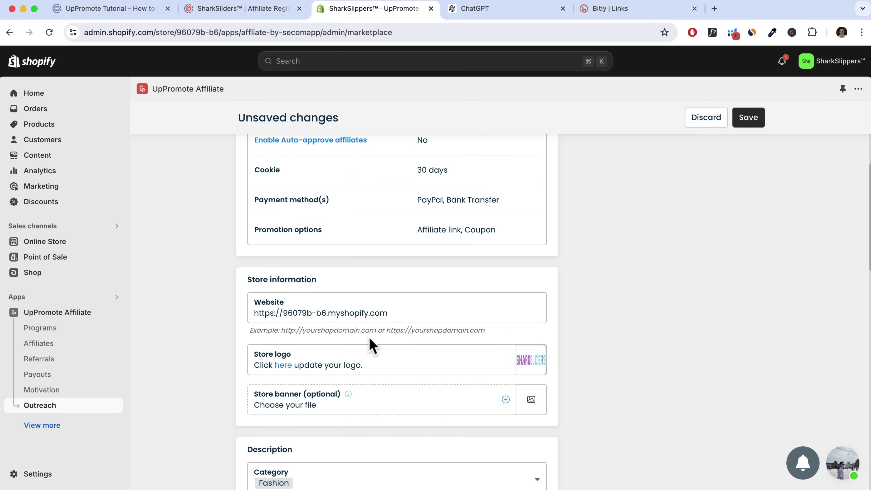
scroll(369, 348, down, 5)
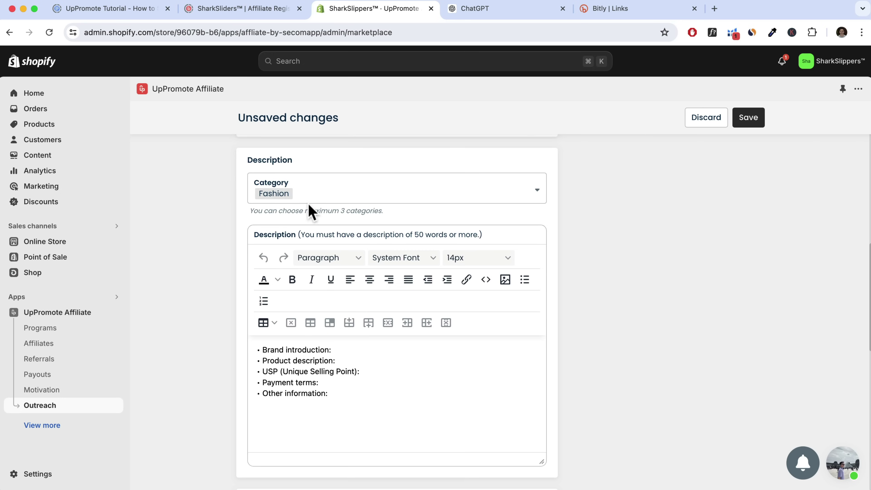
drag(338, 407, 261, 352)
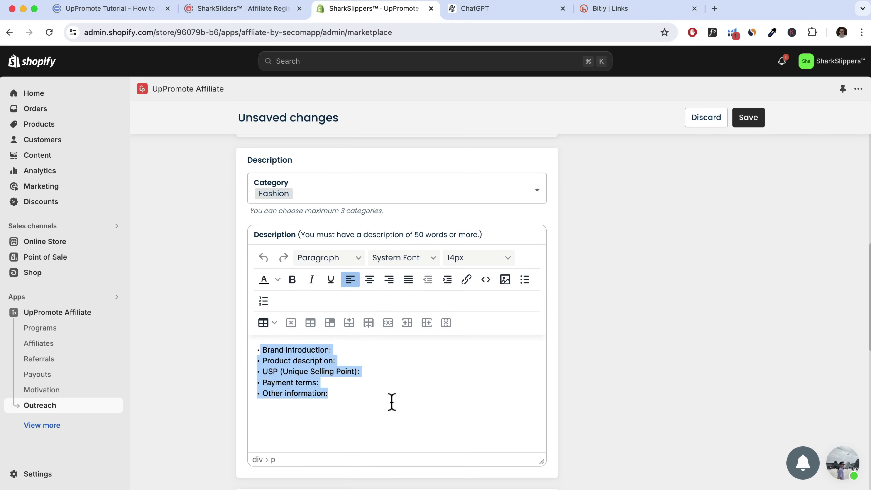
scroll(394, 380, down, 4)
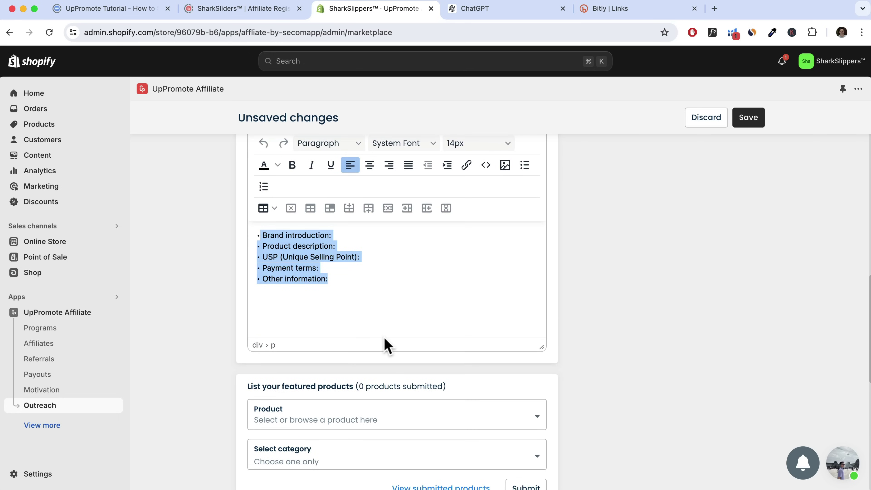
click(507, 11)
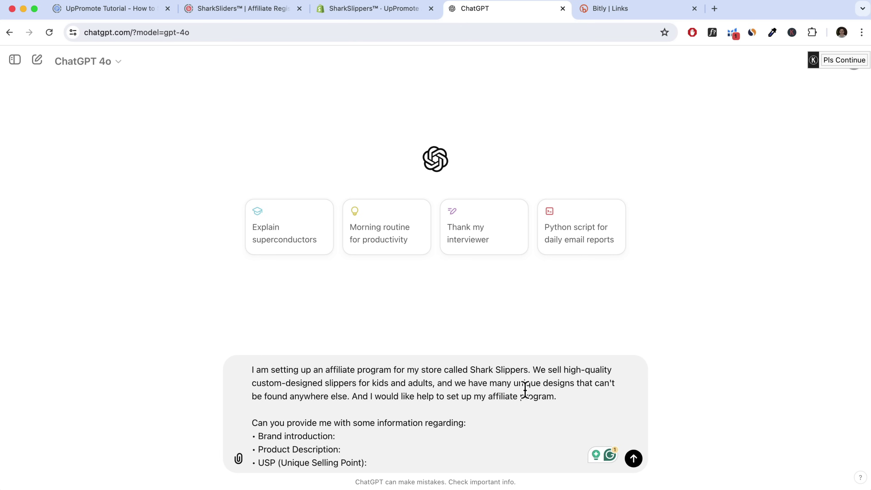
Send the Shark Slippers affiliate-program prompt to ChatGPT
scroll(504, 429, down, 2)
scroll(342, 410, up, 2)
scroll(414, 392, down, 2)
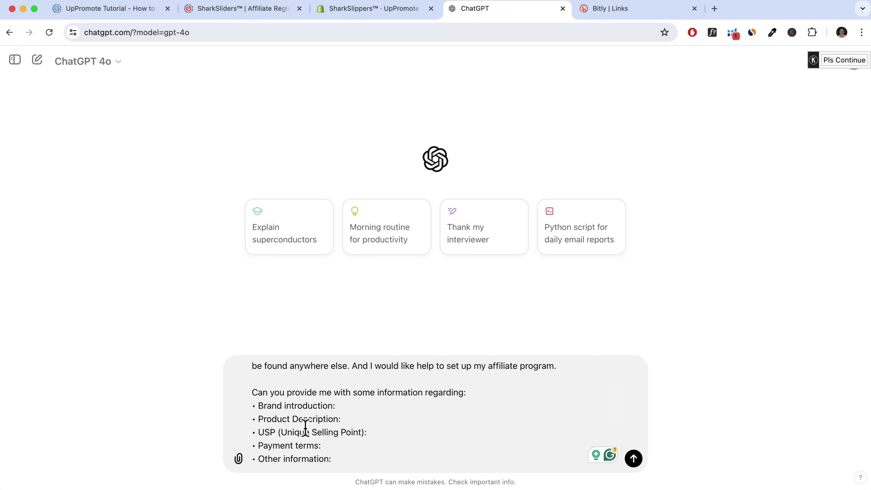
click(348, 14)
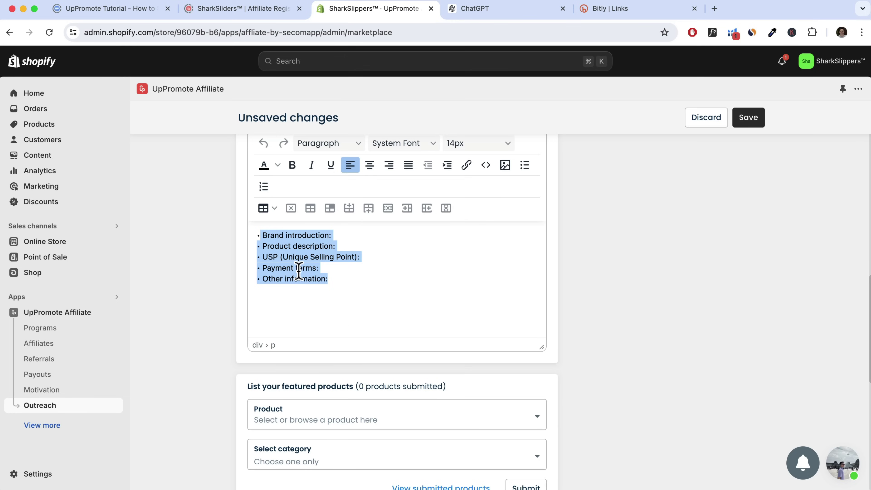
click(512, 14)
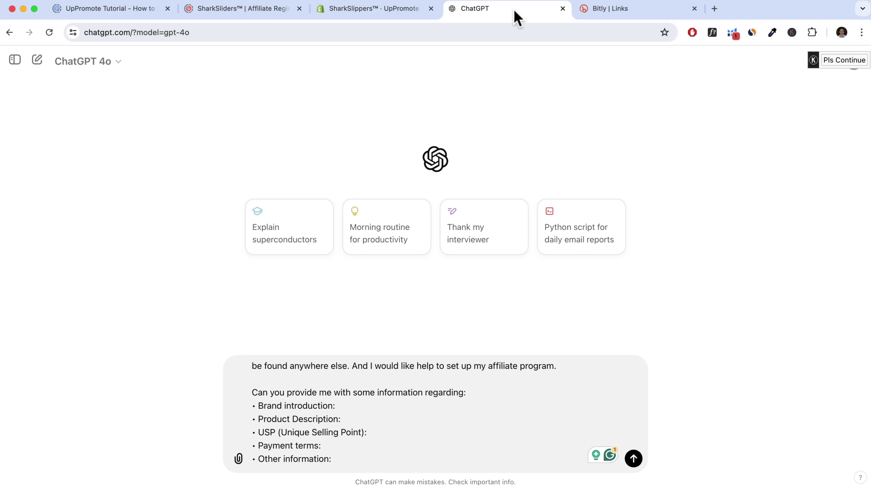
click(634, 459)
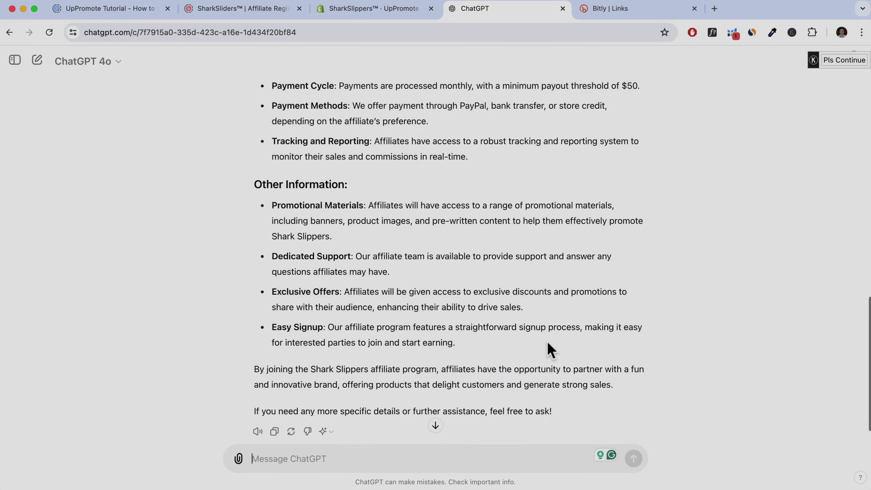
Copy ChatGPT's full reply and reselect the bullet template in UpPromote
scroll(550, 350, up, 4)
scroll(525, 350, down, 3)
scroll(262, 431, down, 3)
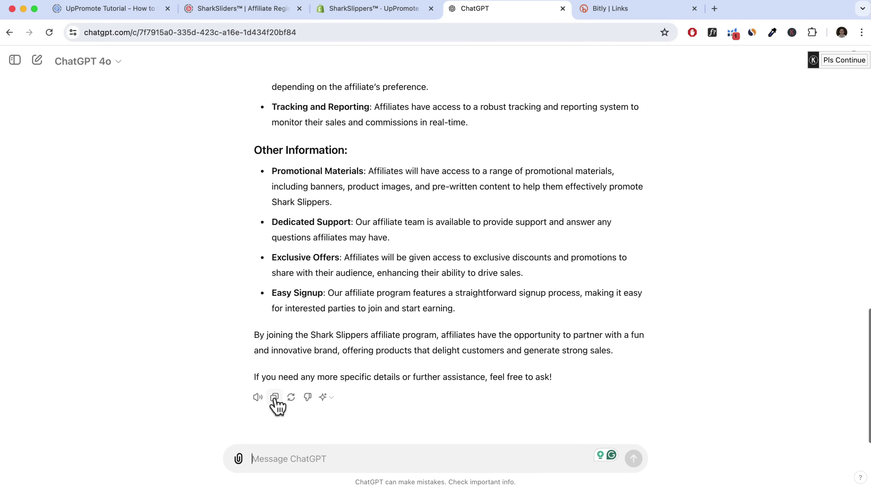
click(275, 399)
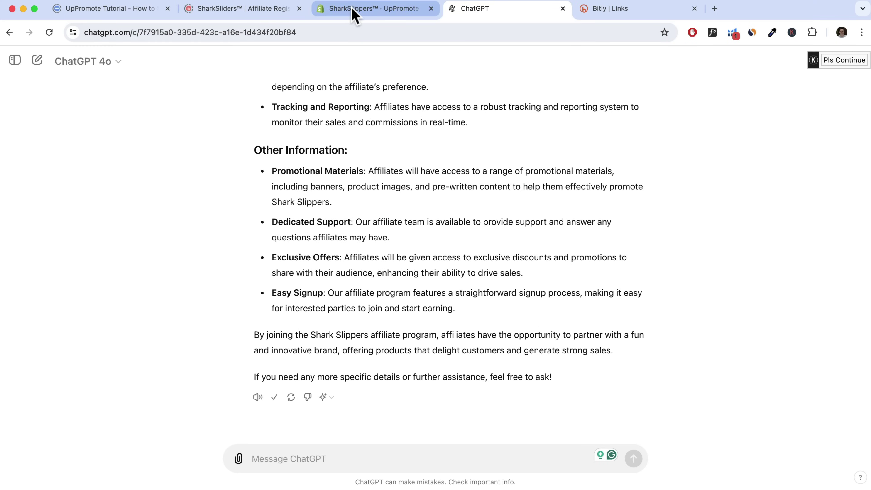
click(352, 12)
drag(339, 292, 262, 236)
Replace the Description template text with the pasted ChatGPT write-up
right_click(304, 243)
click(338, 280)
drag(339, 280, 260, 231)
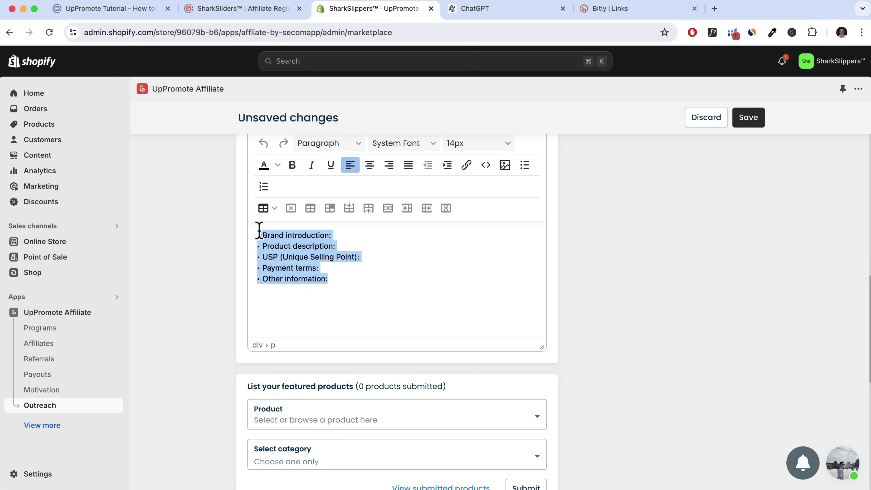
key(BackSpace)
key(super+v)
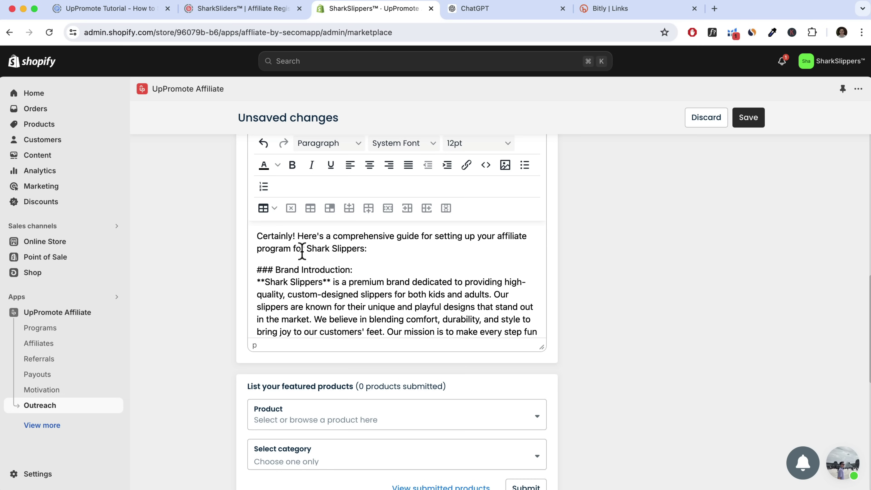
Feature Shark Slides Originals in the listing with the Fashion category
scroll(362, 271, down, 10)
scroll(566, 370, down, 2)
click(392, 302)
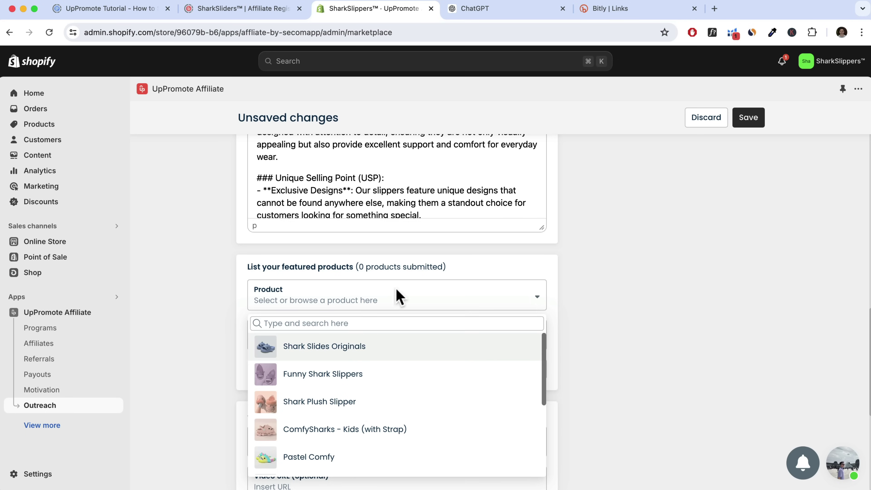
scroll(381, 366, down, 1)
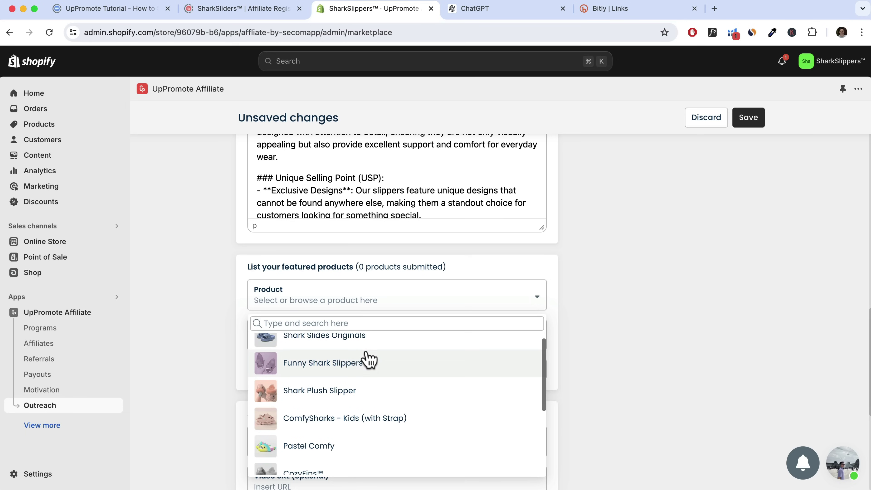
click(376, 344)
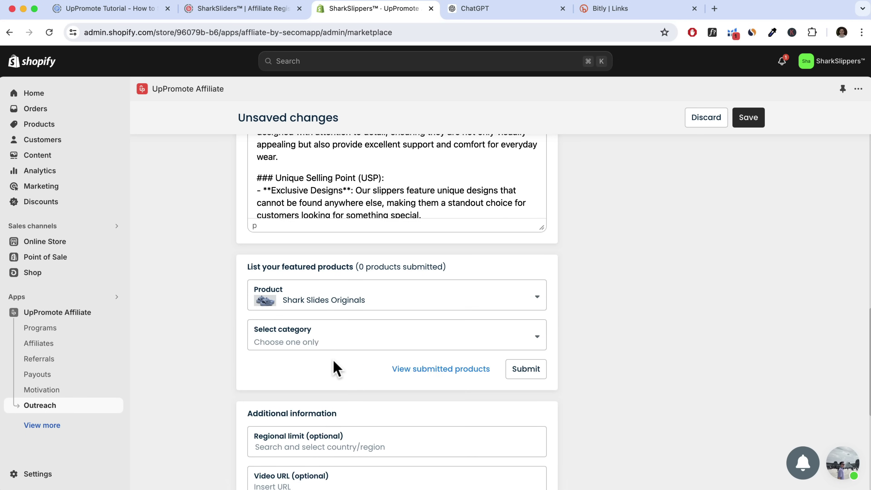
click(331, 348)
click(326, 364)
Save the marketplace listing offer so 'Offer updated' appears
scroll(386, 378, down, 2)
scroll(386, 378, down, 2)
scroll(408, 391, down, 4)
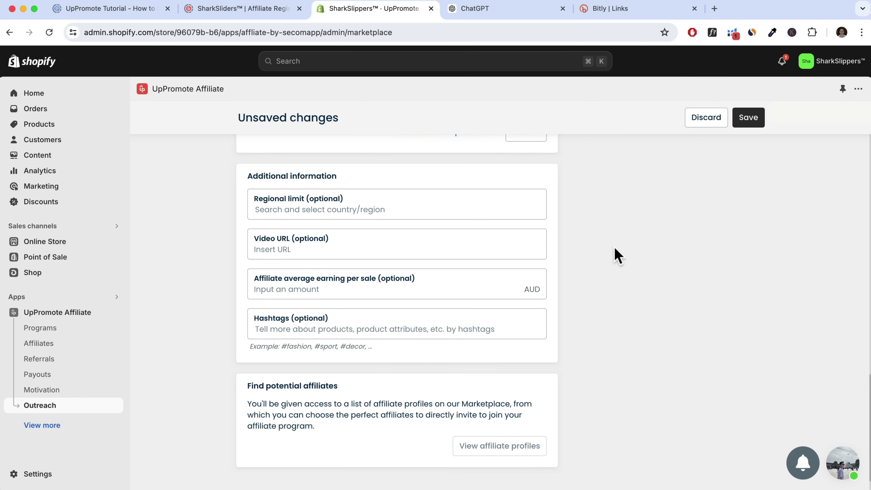
scroll(519, 259, down, 1)
scroll(518, 259, up, 10)
click(749, 117)
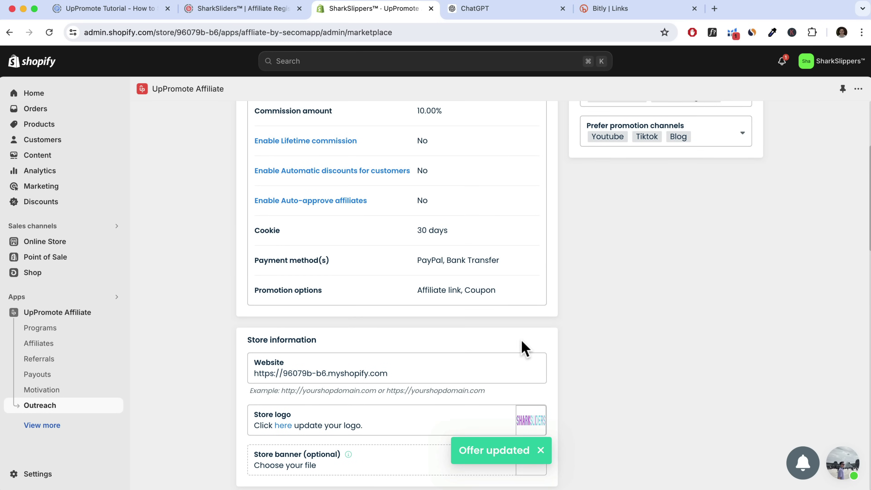
scroll(521, 346, up, 5)
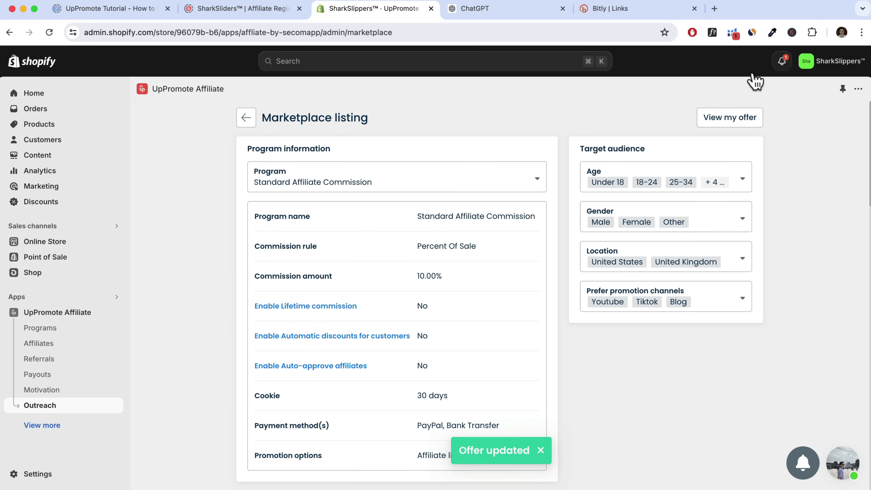
View the SharkSlippers™ offer in the public marketplace list, then return to the admin
click(728, 121)
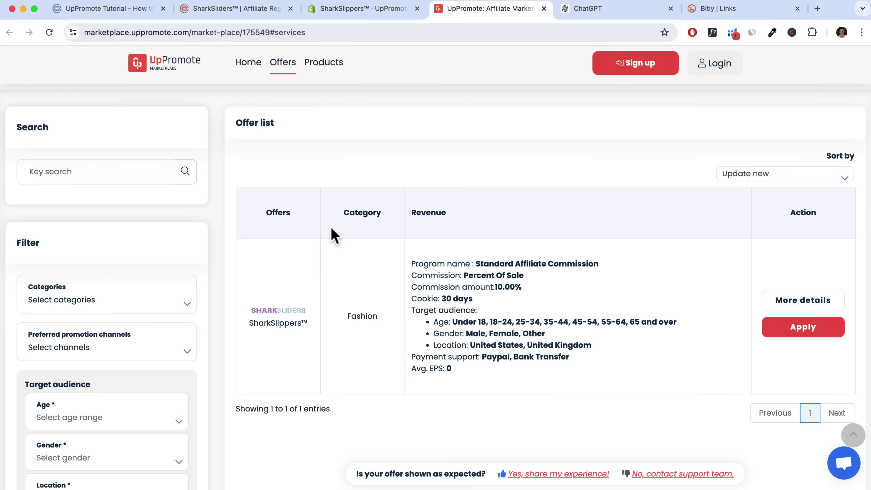
click(379, 10)
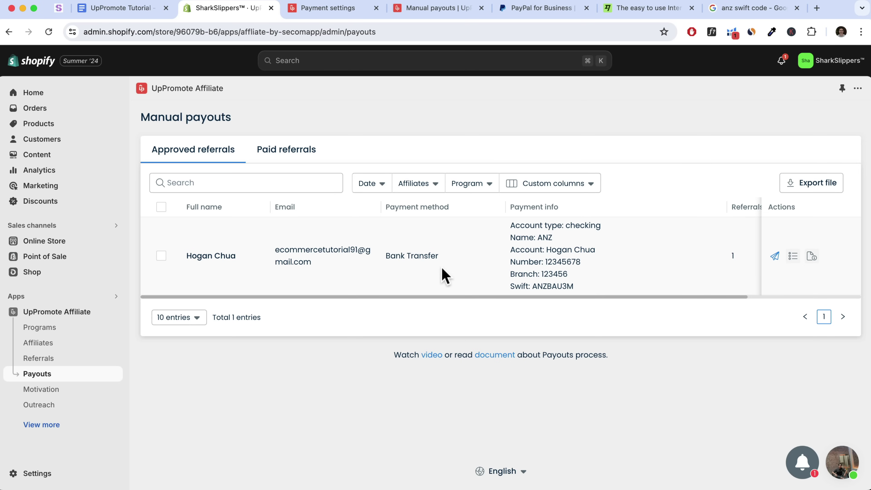
Highlight the approved affiliate's $10.00 bank-transfer total on Manual payouts
scroll(514, 254, right, 5)
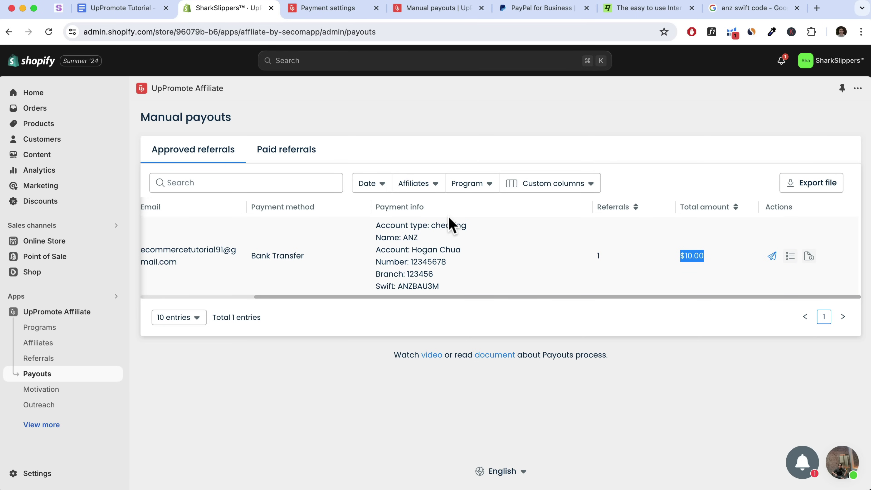
double_click(681, 256)
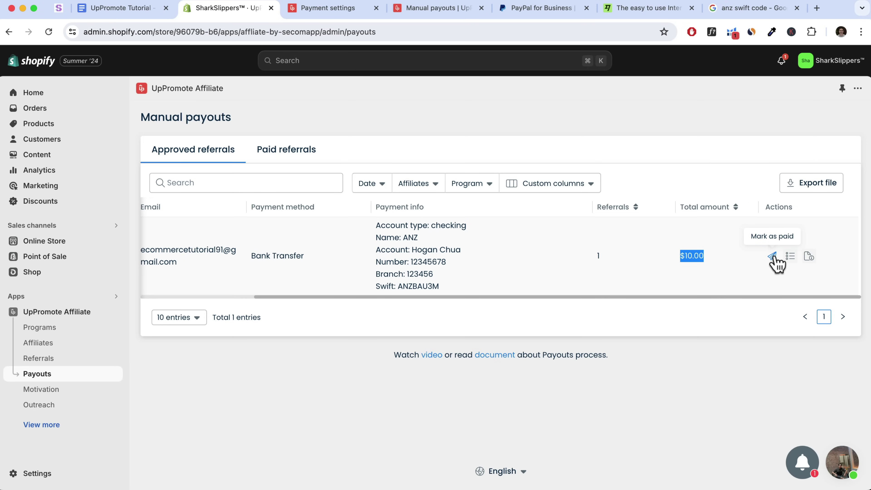
click(355, 16)
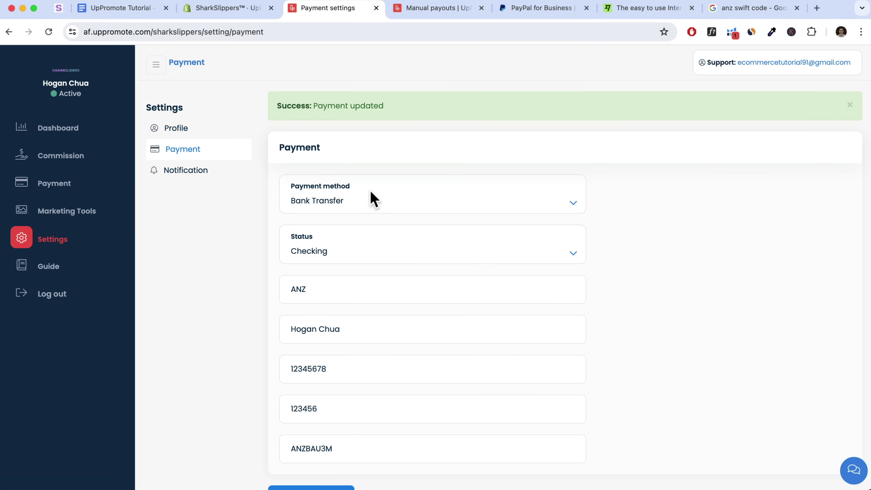
Change the affiliate's payment method from Bank Transfer to Paypal
click(365, 197)
click(321, 189)
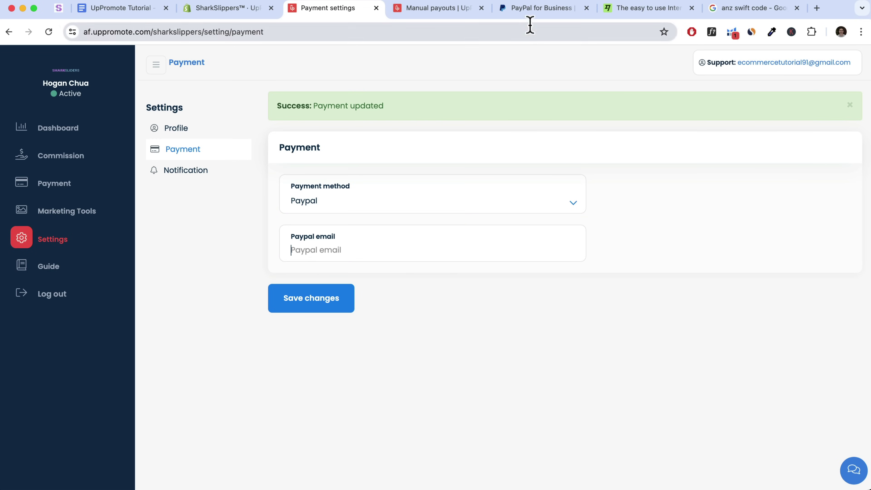
click(535, 8)
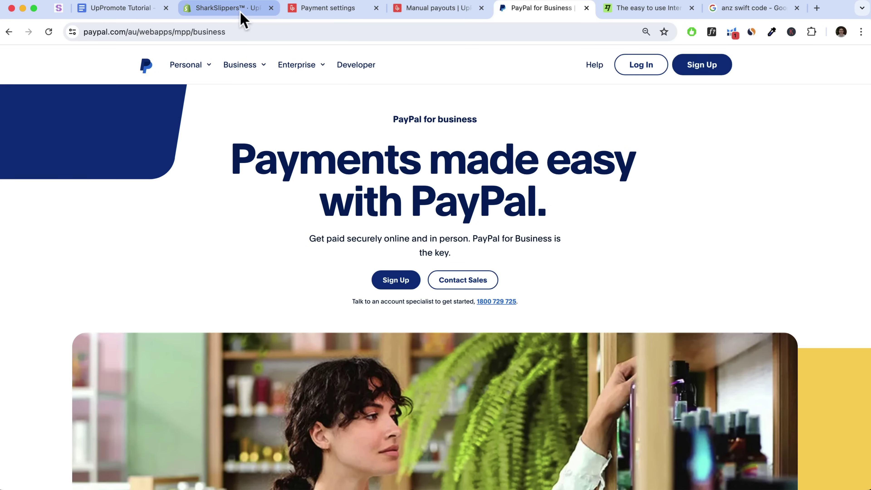
Highlight 'Auto-payout with PayPal' under the Professional plan on the UpPromote Pricing page
click(241, 14)
scroll(802, 178, down, 3)
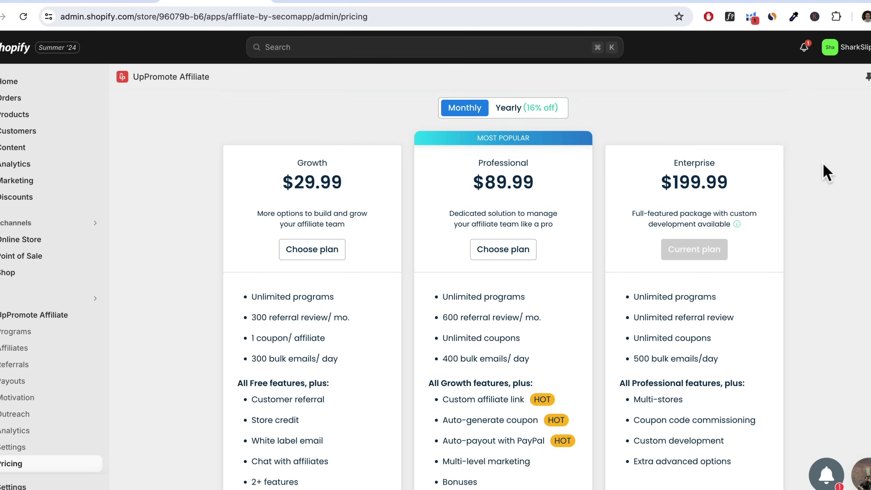
scroll(824, 164, down, 2)
drag(443, 400, 551, 408)
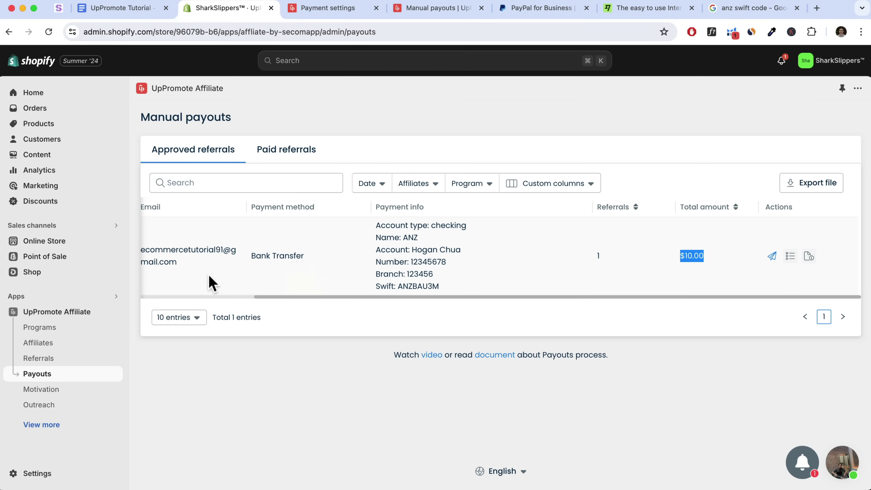
Open UpPromote's Payment settings showing the enabled affiliate payment methods
click(38, 426)
click(38, 437)
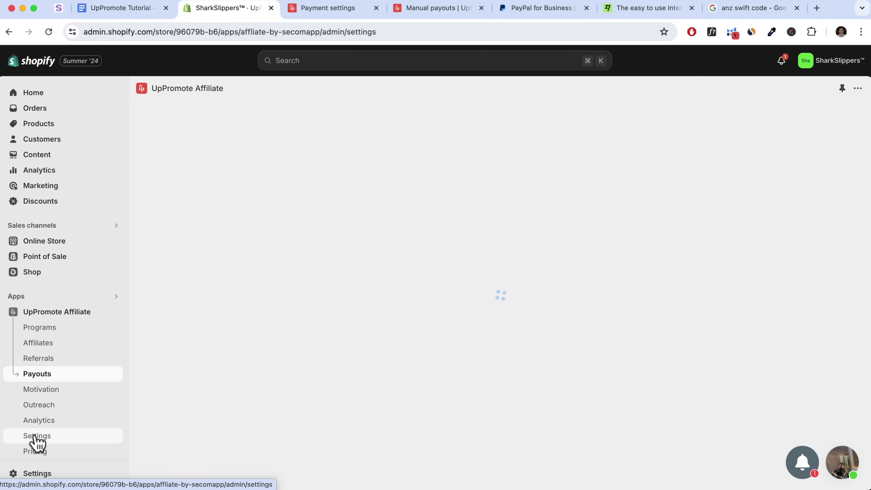
click(291, 258)
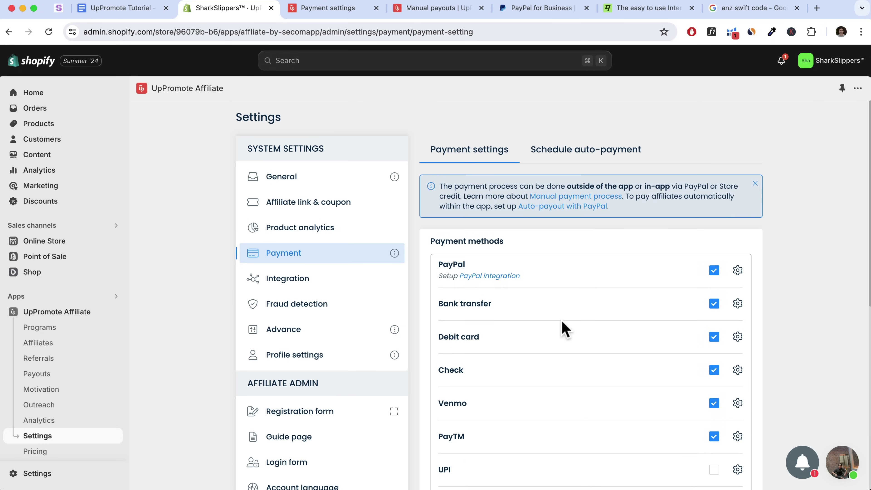
scroll(564, 328, down, 3)
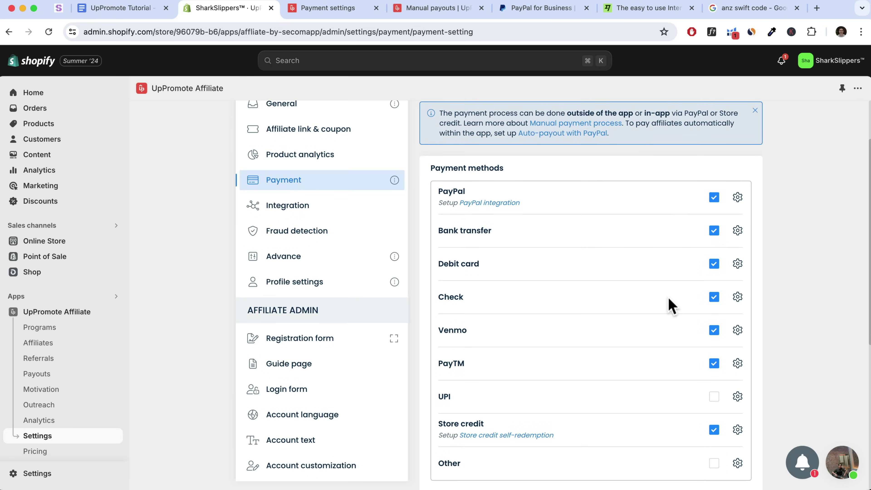
Compare with the affiliate portal's Payment method list, leaving it unchanged
click(321, 10)
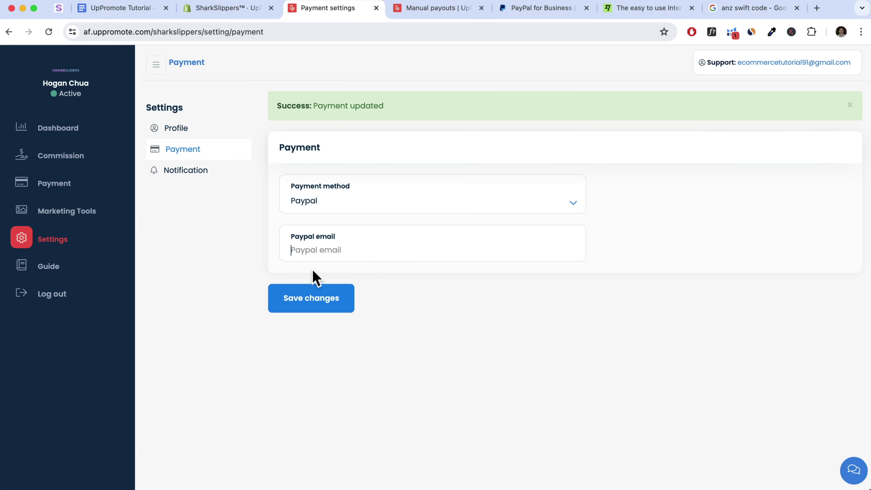
click(352, 198)
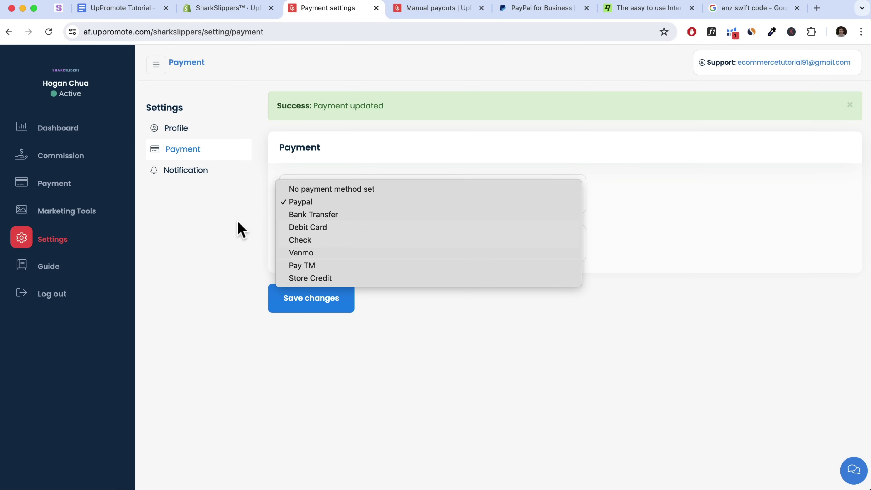
click(227, 14)
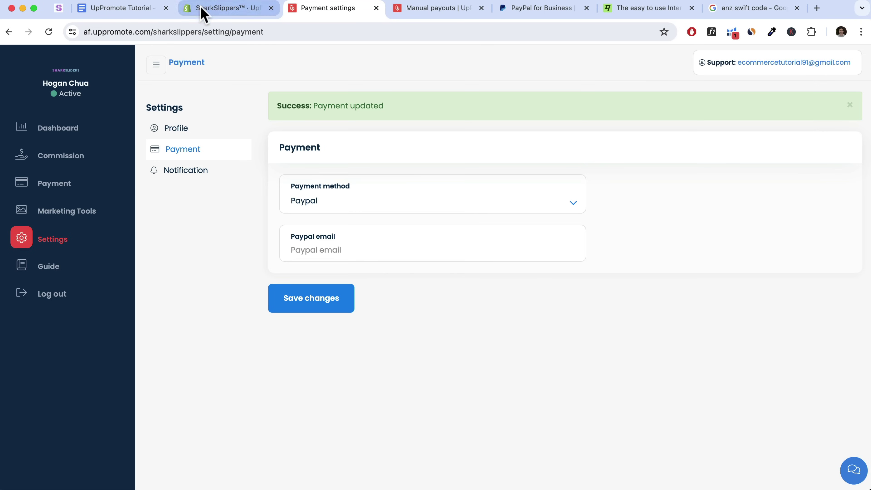
click(203, 13)
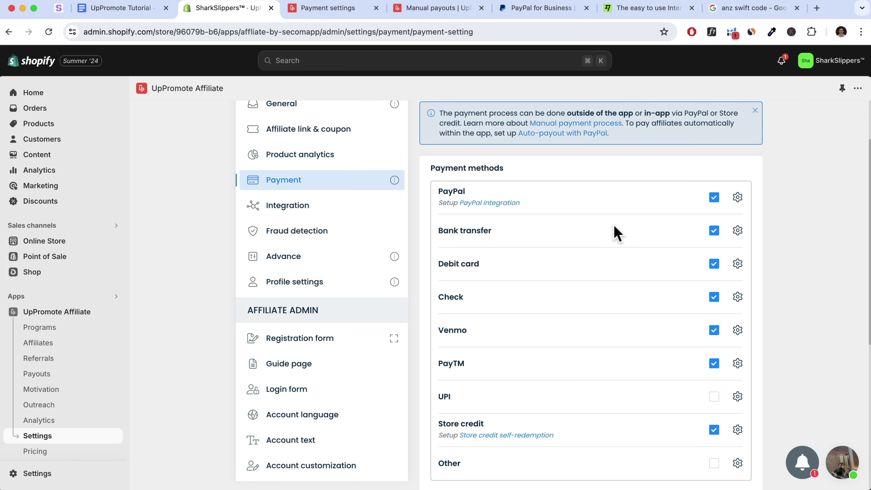
scroll(618, 233, up, 3)
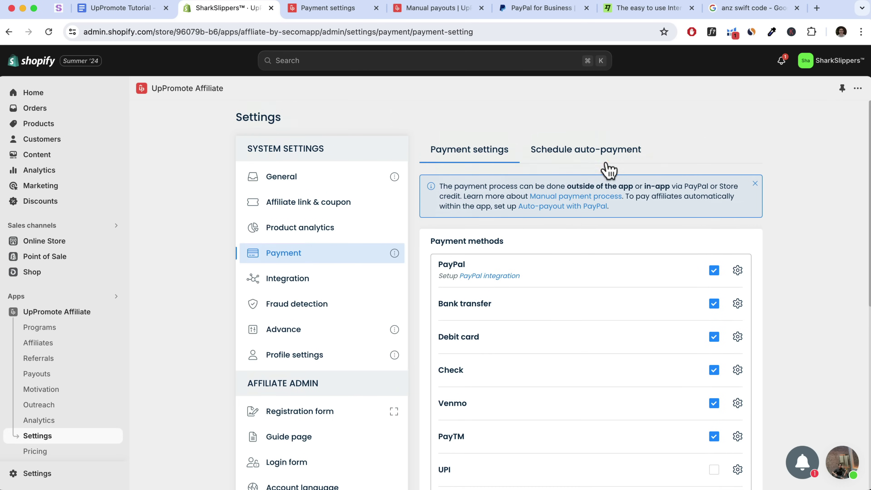
Review the Schedule auto-payment schedule options and payout thresholds without changing them
click(592, 155)
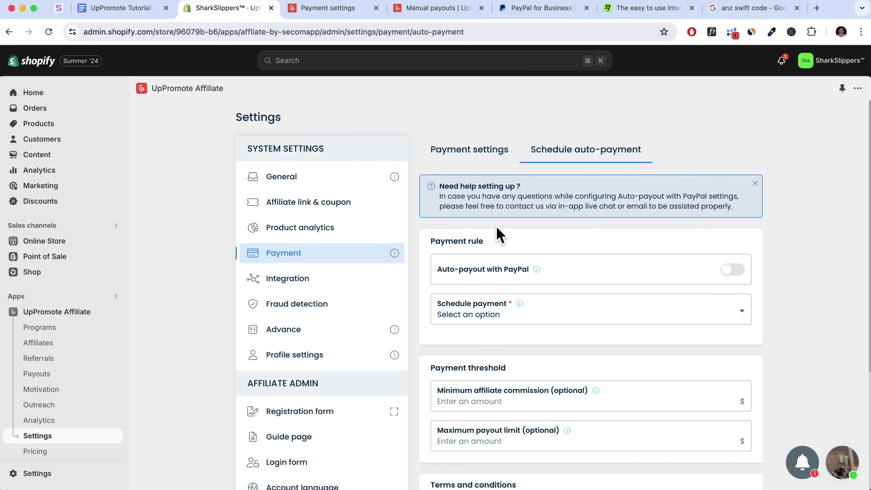
scroll(565, 291, down, 1)
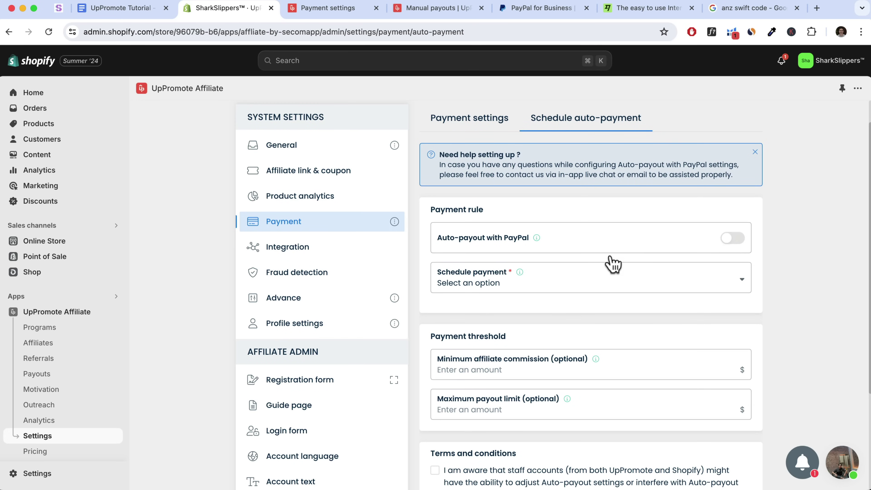
click(583, 290)
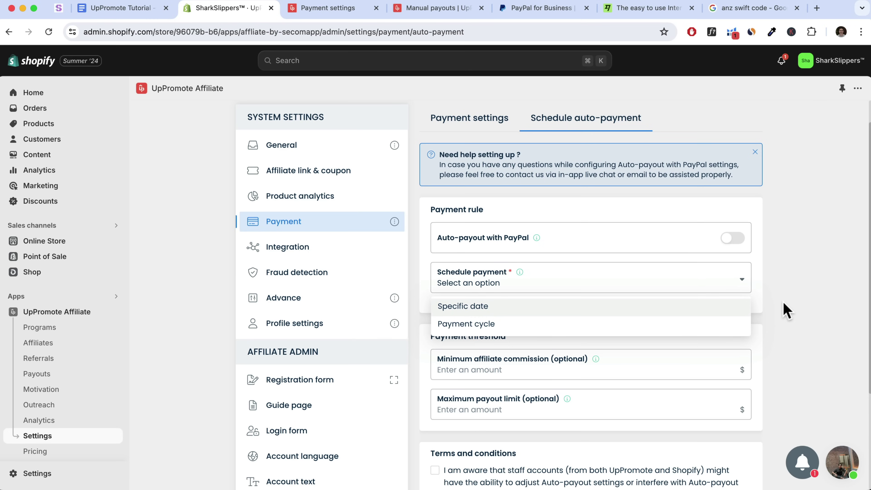
click(786, 311)
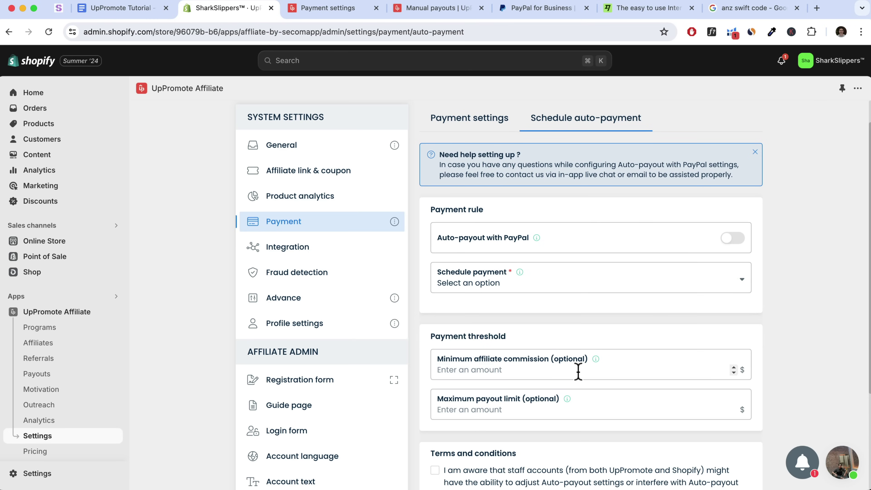
scroll(578, 372, down, 1)
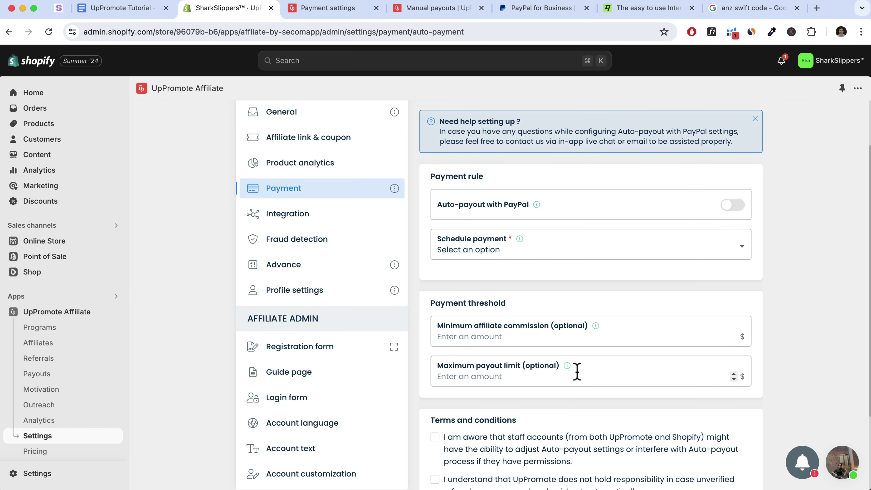
scroll(479, 171, up, 2)
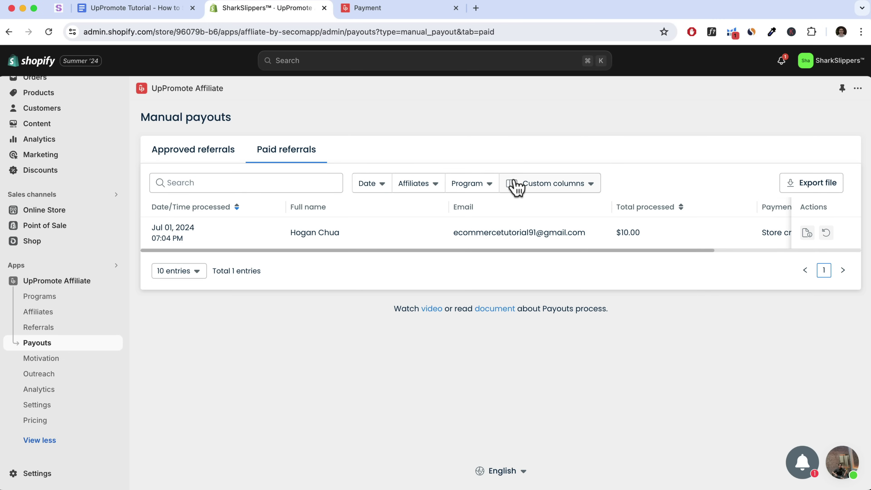
Highlight 'Store credit' as the payment method of the $10.00 paid referral
scroll(703, 243, right, 4)
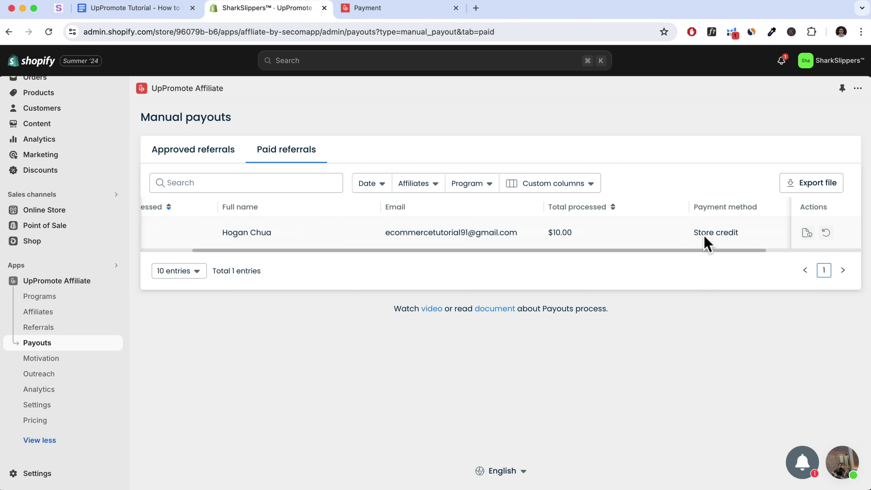
drag(694, 234, 736, 240)
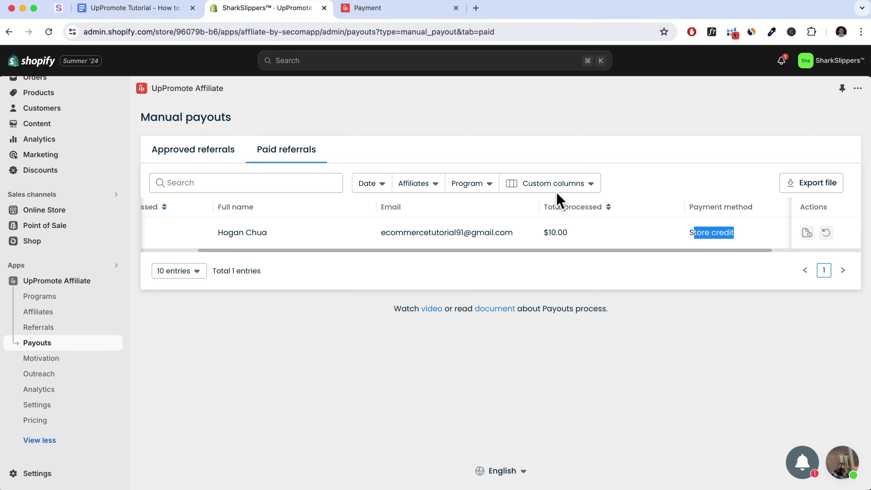
click(398, 10)
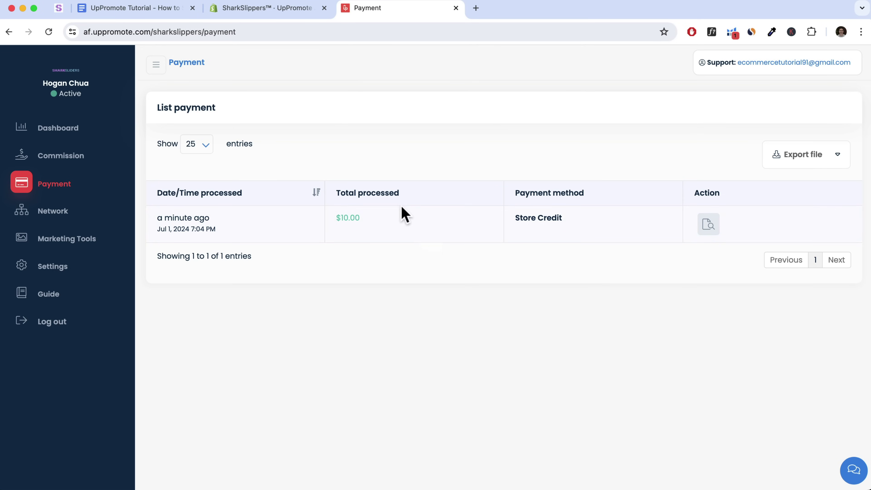
Open the details of the $10.00 store-credit payment and highlight its discount coupon code
click(712, 230)
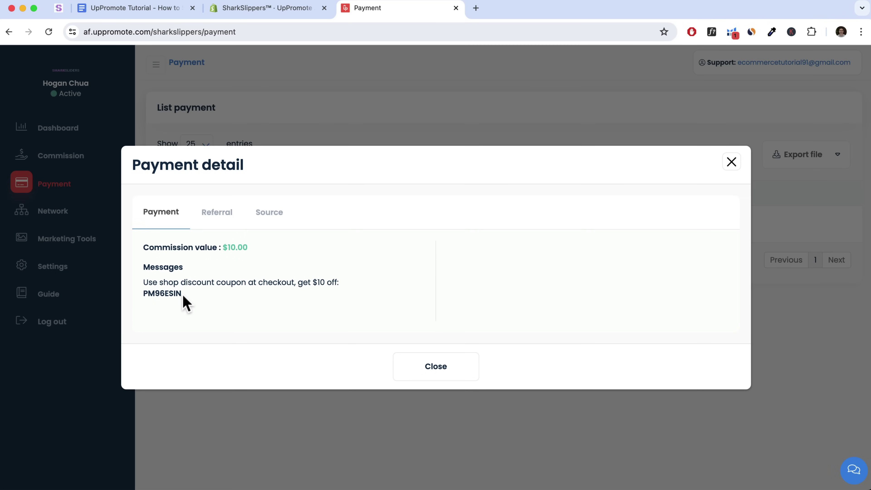
drag(183, 296, 143, 294)
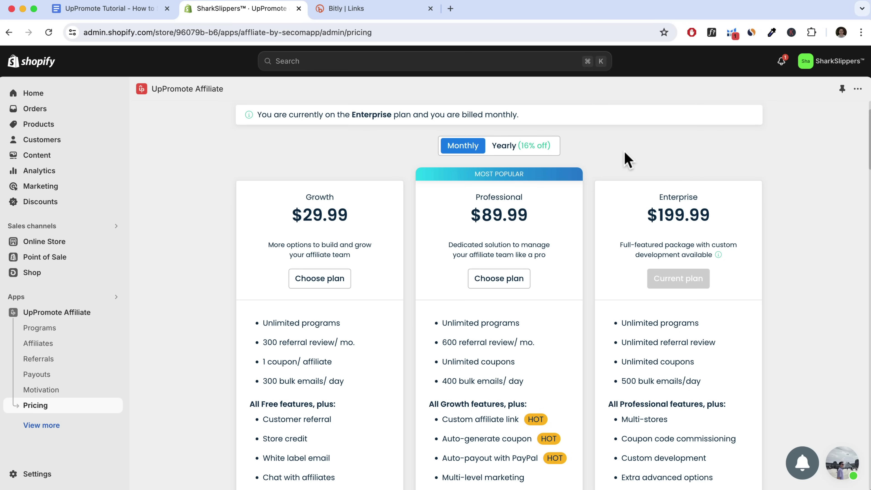
Scroll through the pricing plan cards to confirm Enterprise is the current plan
scroll(628, 161, down, 10)
scroll(596, 179, up, 3)
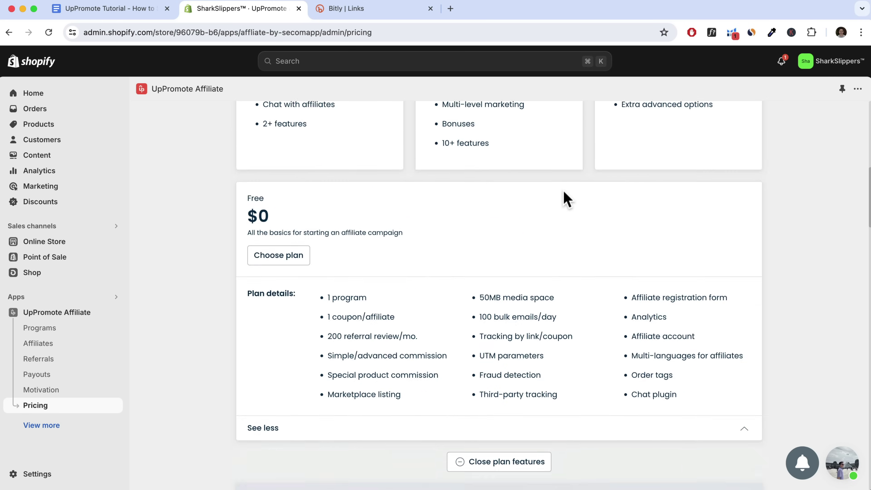
scroll(424, 292, up, 10)
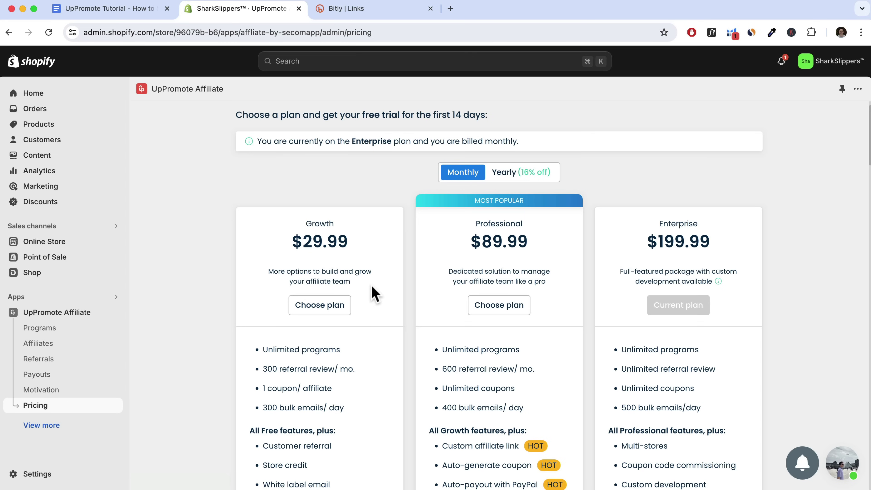
scroll(381, 292, down, 1)
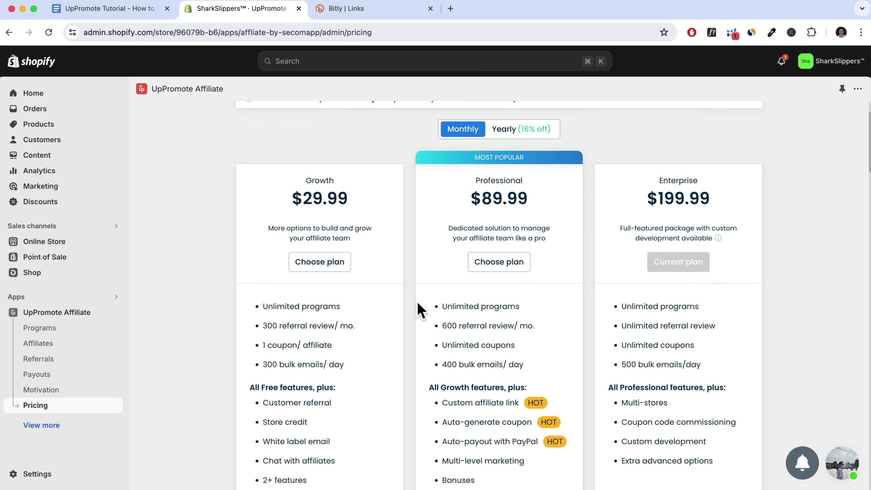
scroll(419, 307, down, 1)
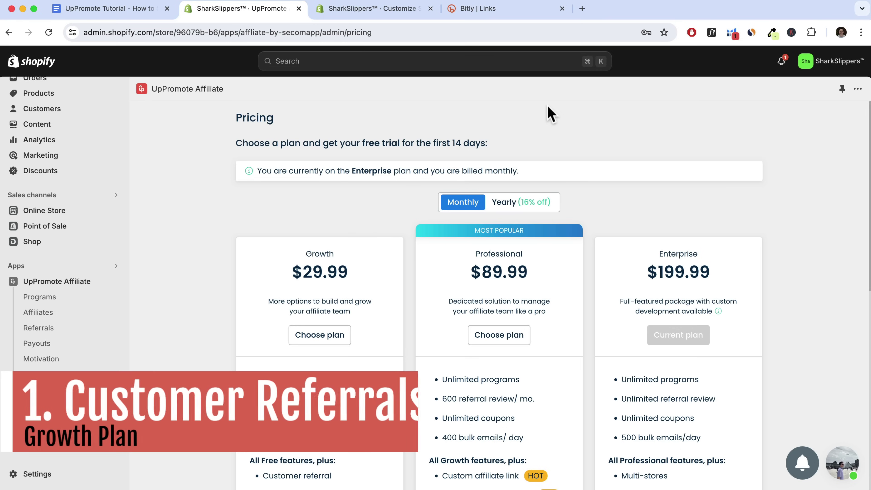
click(393, 14)
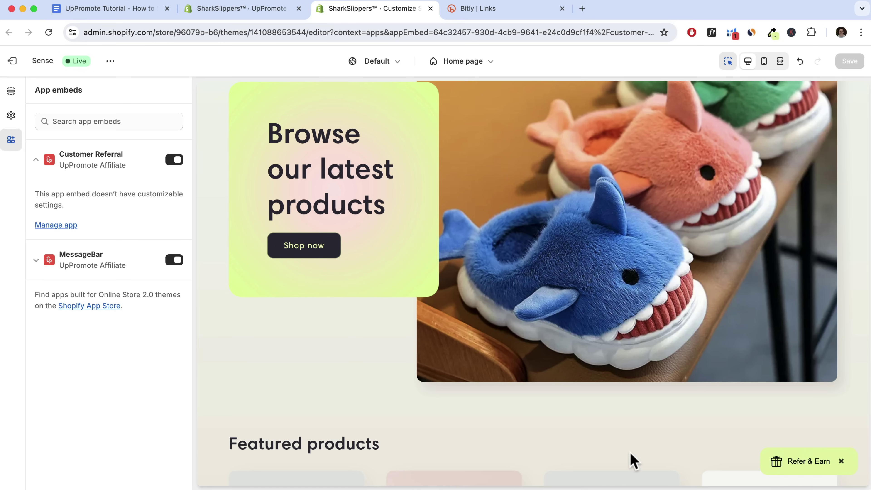
click(802, 468)
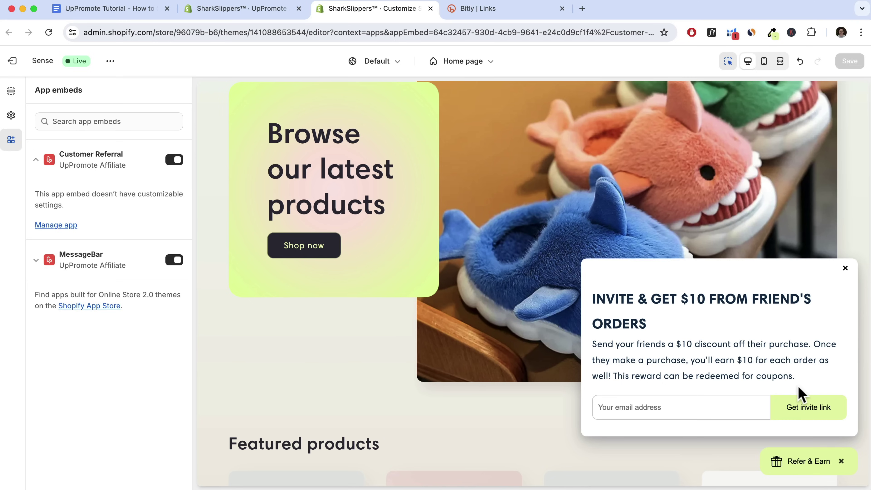
click(257, 18)
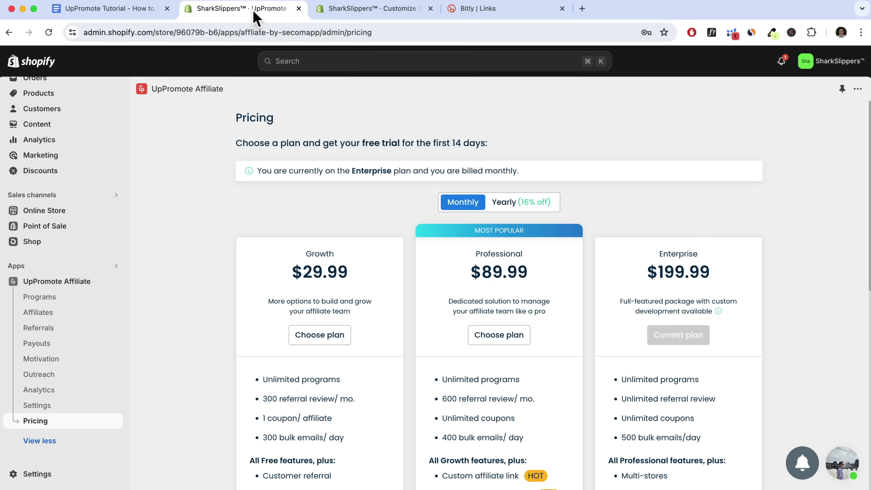
Activate the Customer referral program with a Fixed amount friend discount and save it
click(39, 375)
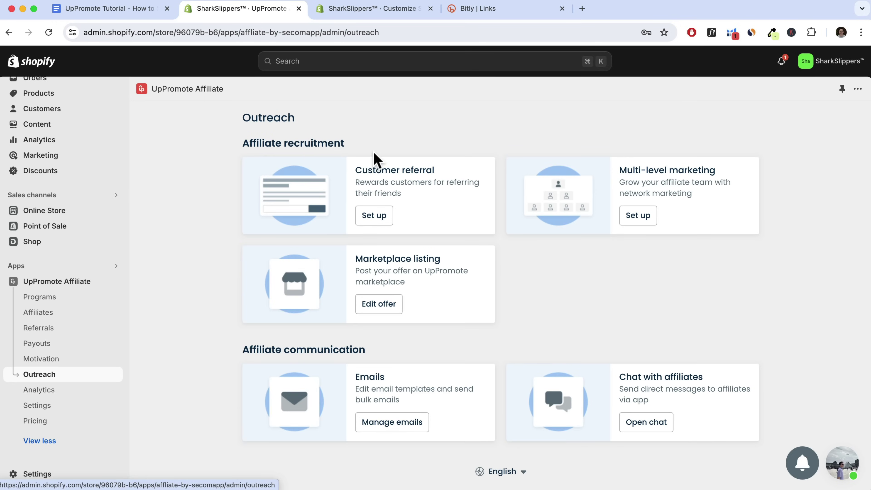
drag(354, 171, 436, 173)
click(388, 223)
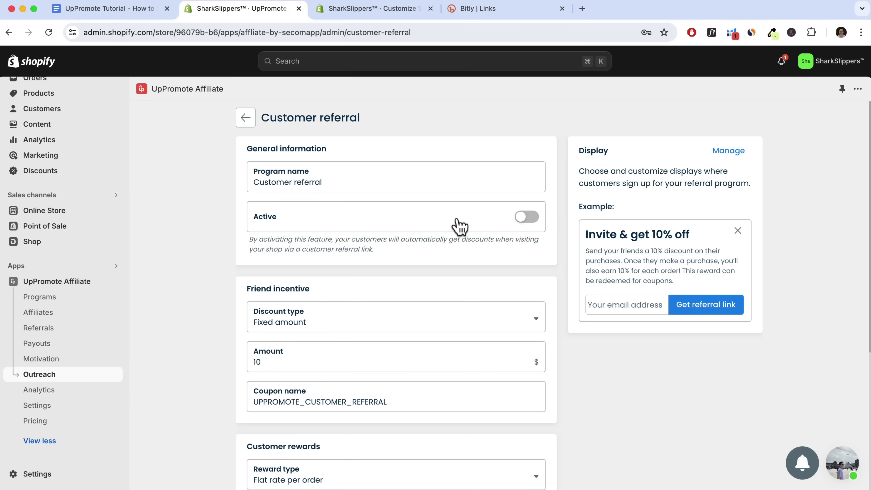
click(530, 225)
scroll(348, 247, down, 3)
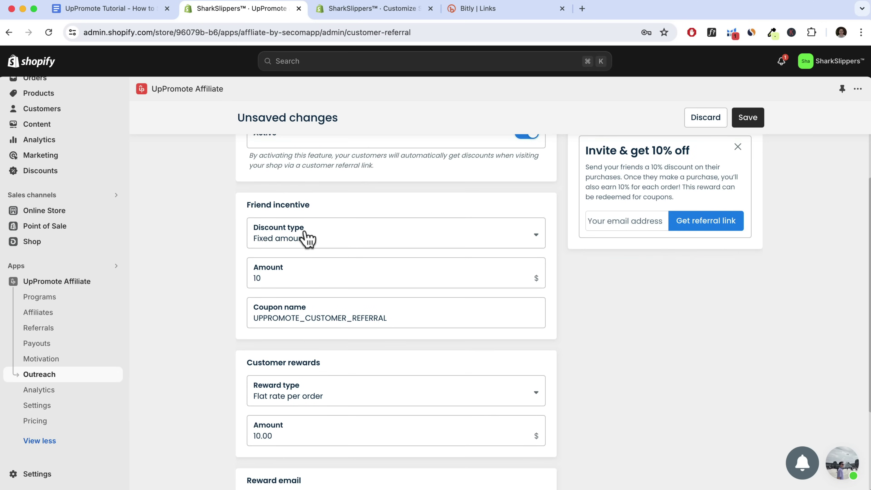
click(309, 244)
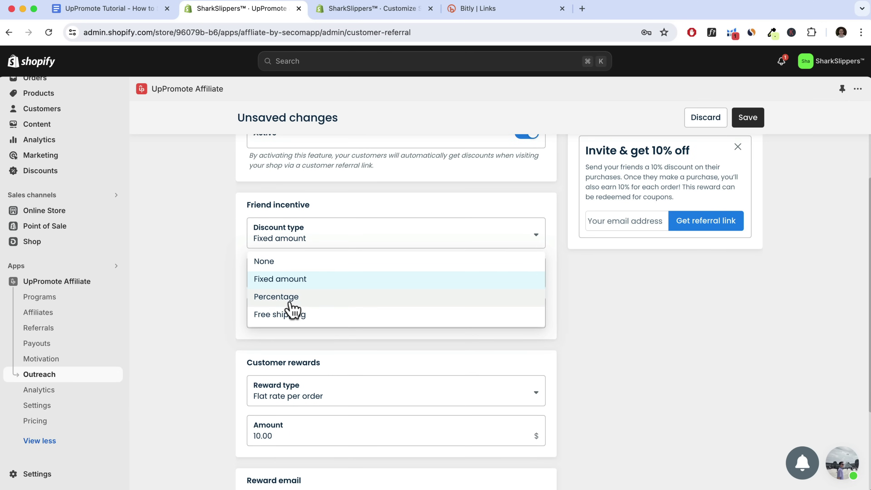
click(301, 279)
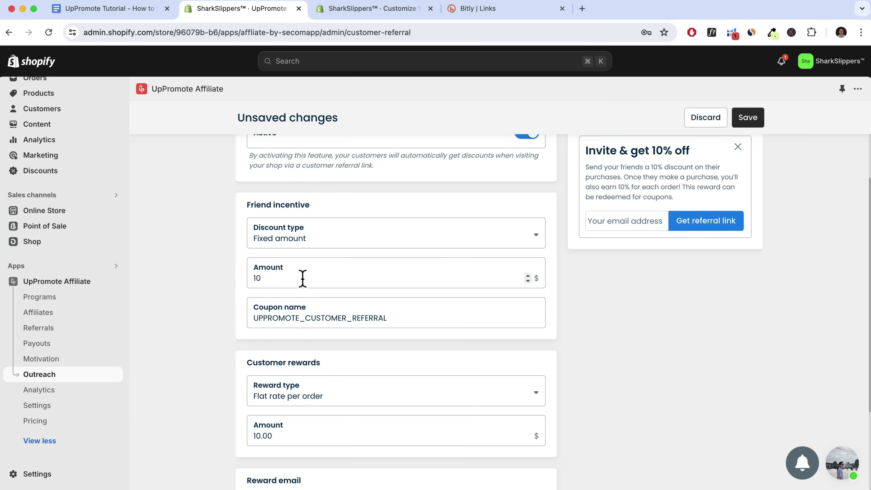
scroll(303, 279, down, 2)
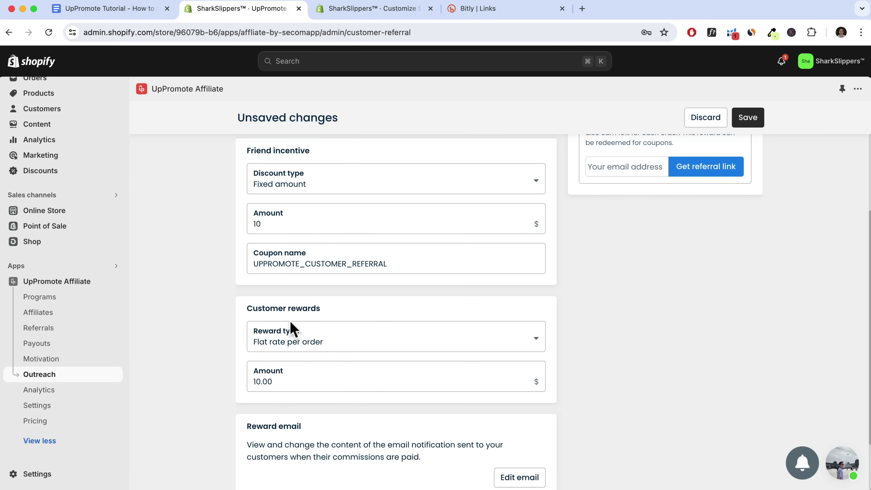
scroll(443, 302, up, 5)
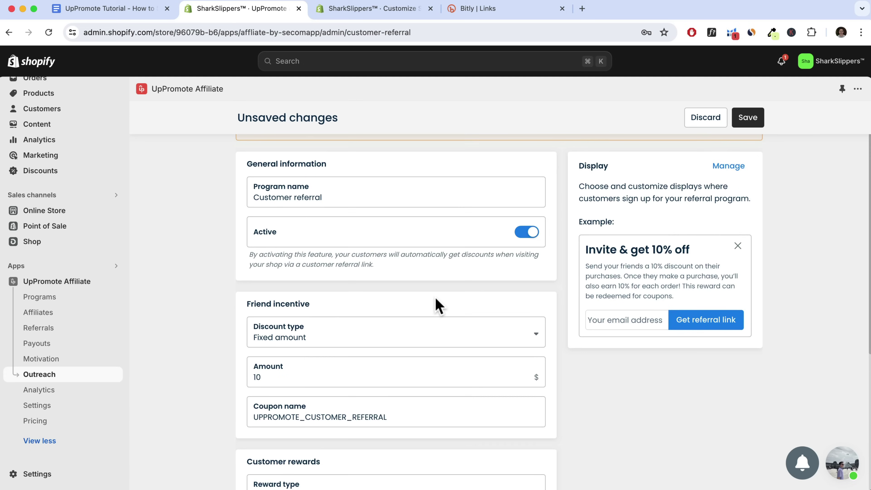
scroll(439, 305, up, 1)
click(748, 118)
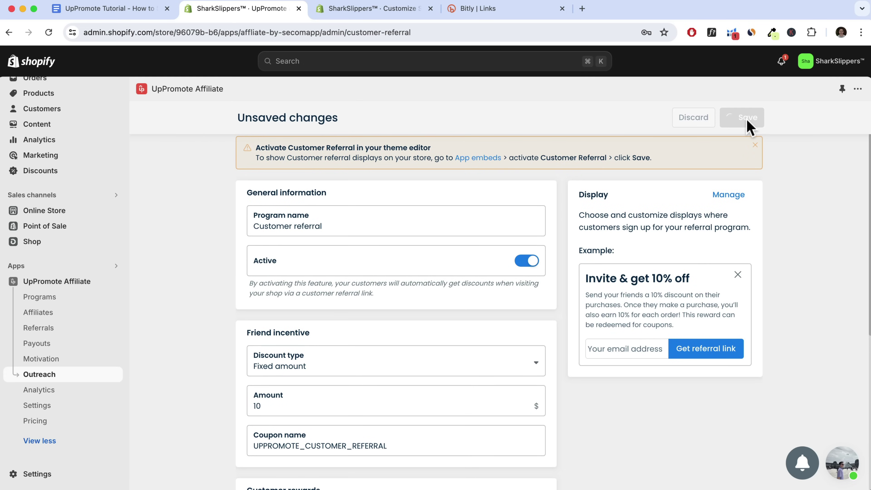
Check the referral app embed in the theme, then open the Refer & Earn widget customization
click(480, 158)
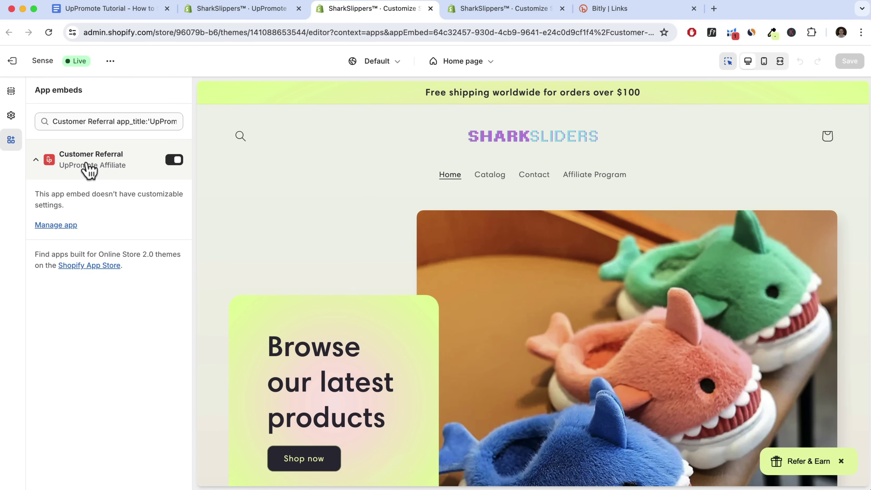
click(258, 14)
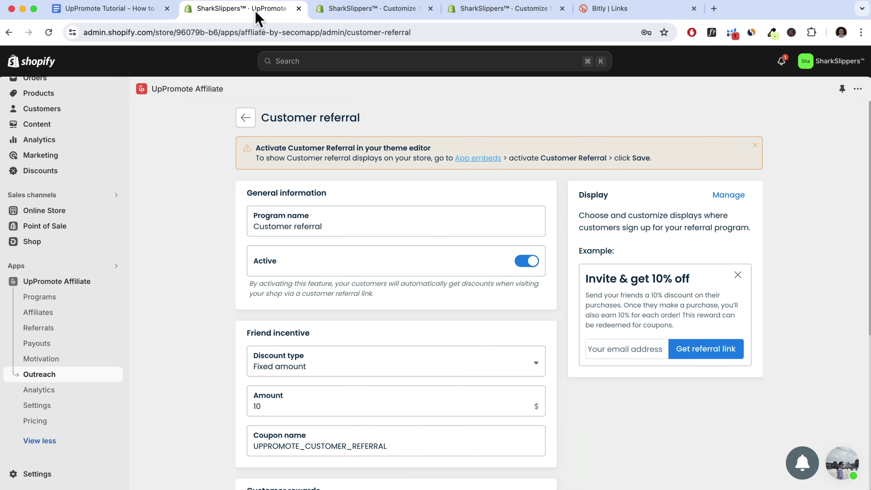
click(730, 197)
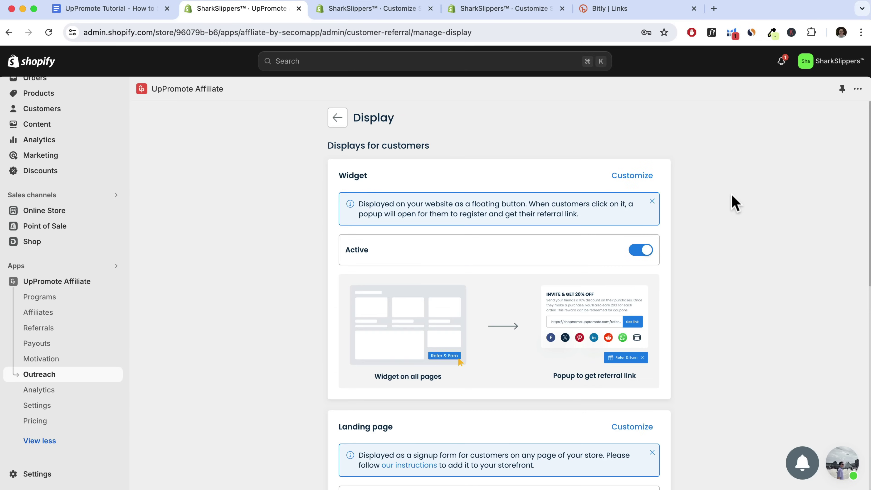
scroll(497, 219, down, 2)
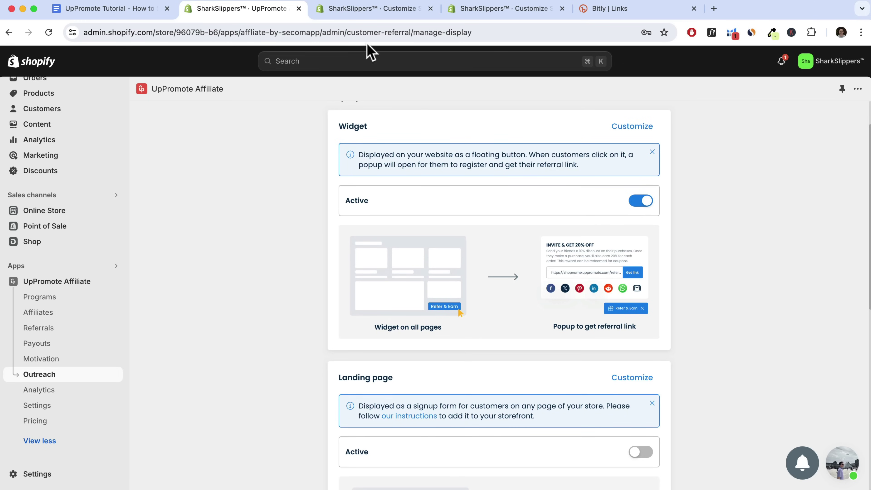
click(386, 9)
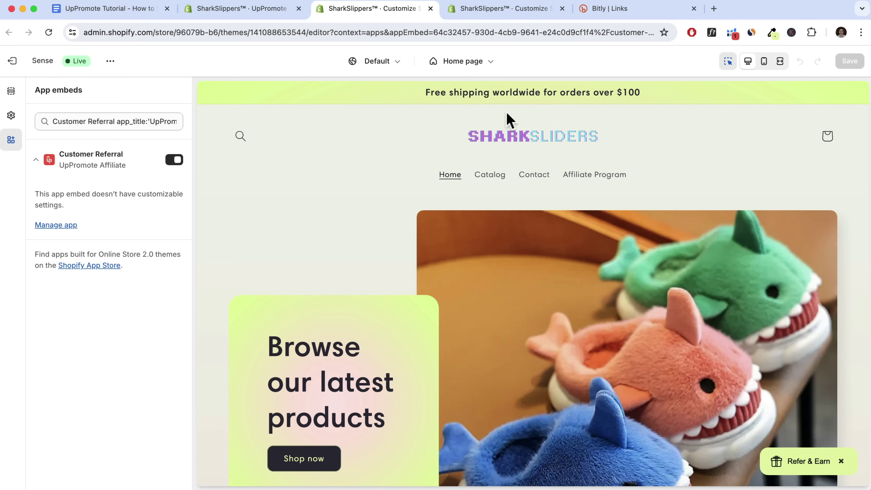
click(285, 16)
click(594, 240)
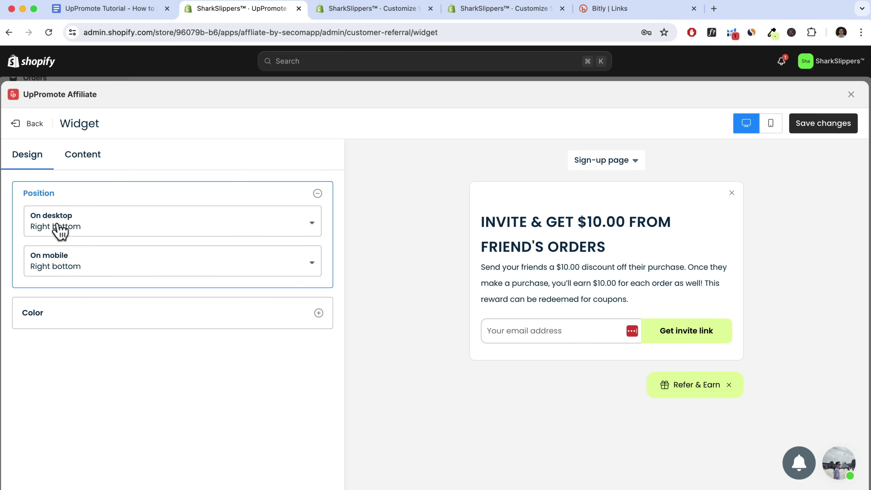
Keep the Right bottom desktop position and review widget colours, sampling the hero card's light green
click(84, 235)
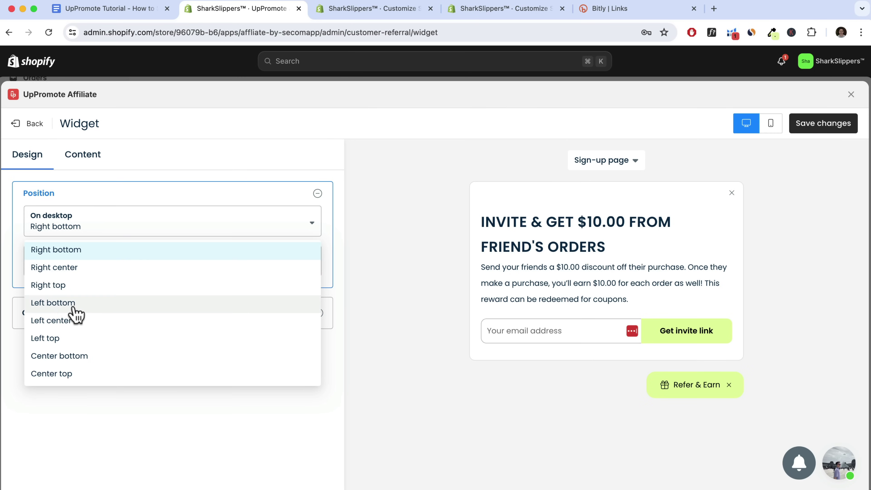
click(99, 186)
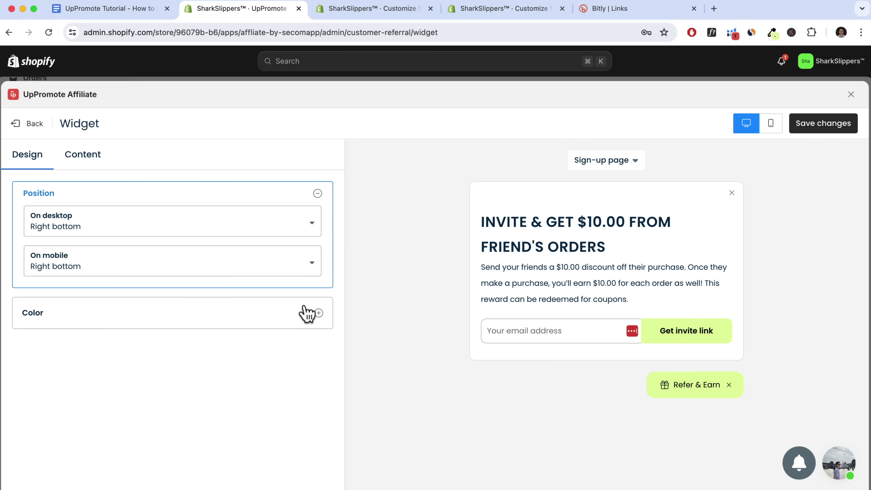
click(305, 311)
scroll(243, 326, down, 1)
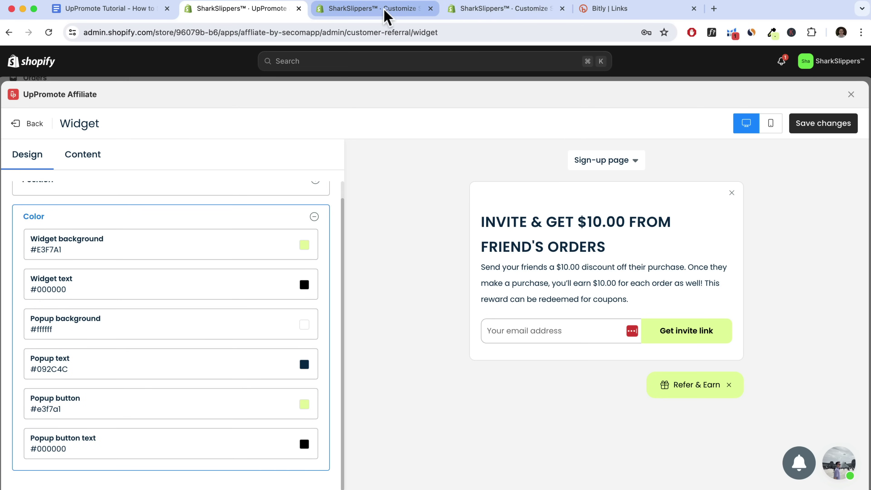
click(773, 32)
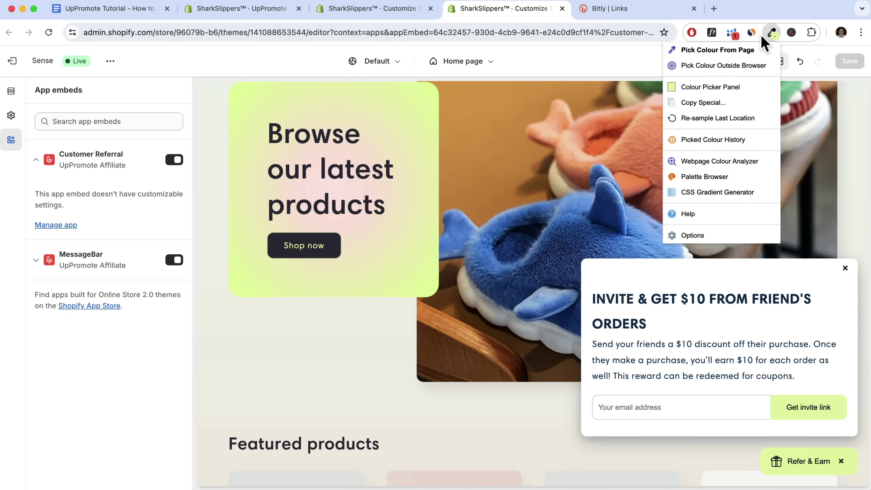
click(681, 51)
click(416, 125)
click(245, 12)
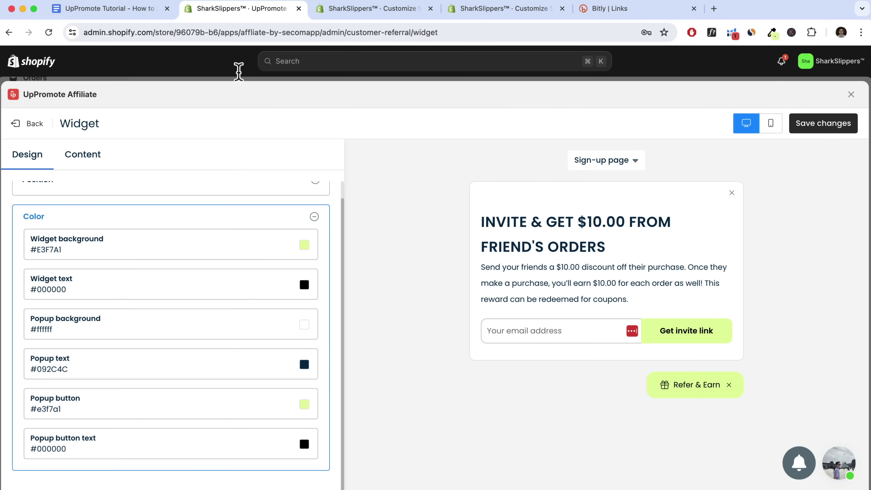
drag(114, 247, 61, 252)
click(306, 246)
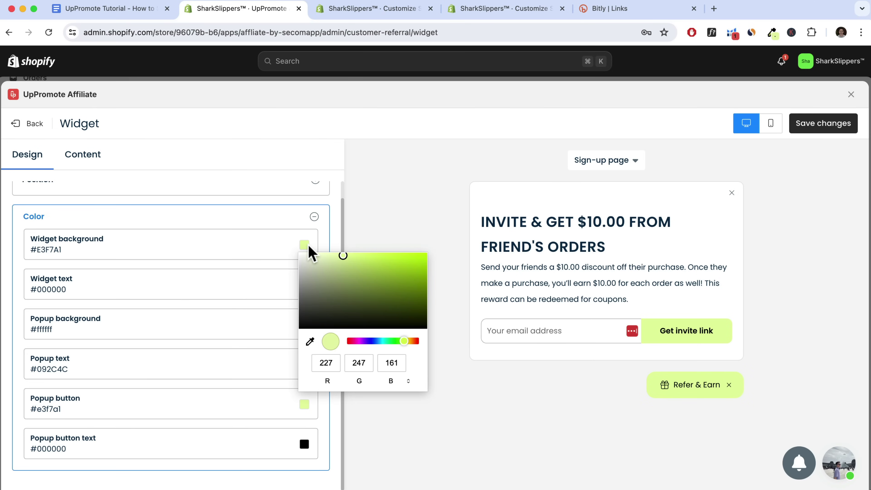
click(410, 279)
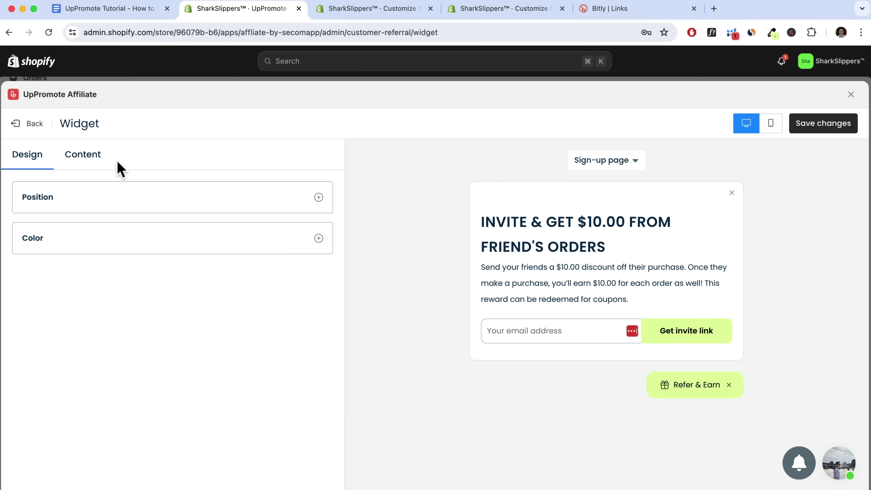
Review the sign-up Description text in Content and save the widget changes
click(77, 161)
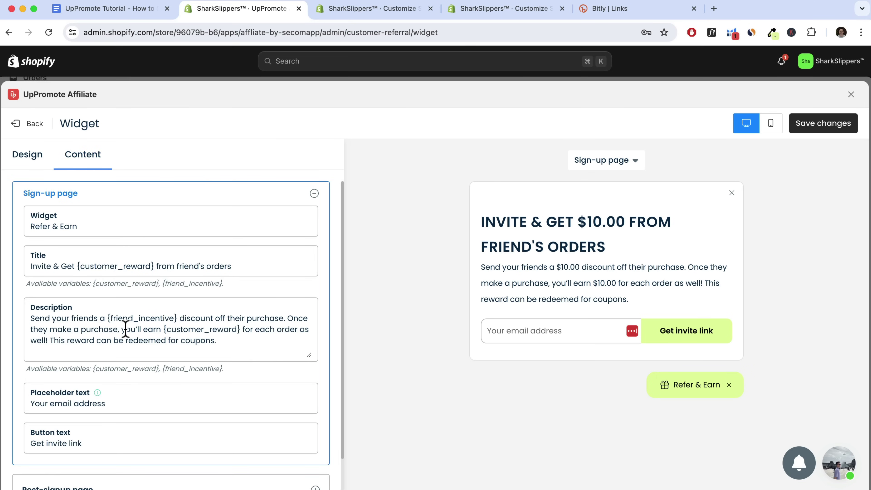
drag(225, 347, 15, 318)
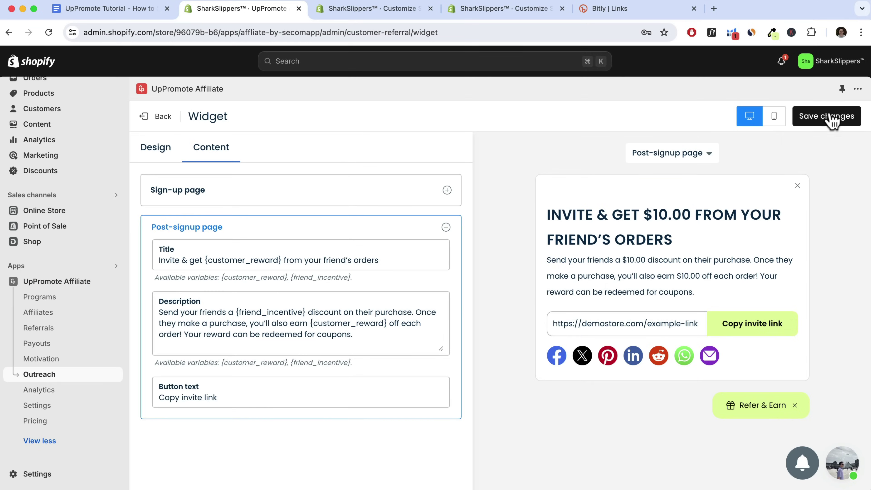
click(831, 117)
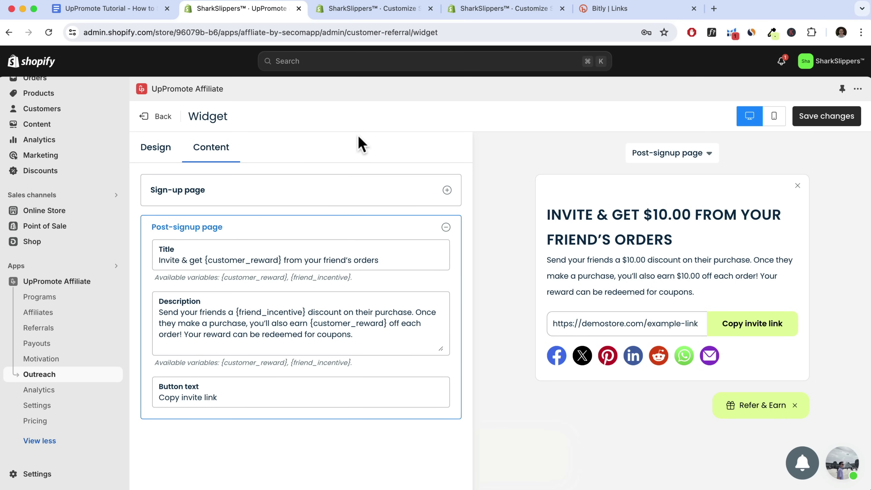
Check the referral popup in the storefront preview, then go to UpPromote's settings
click(478, 12)
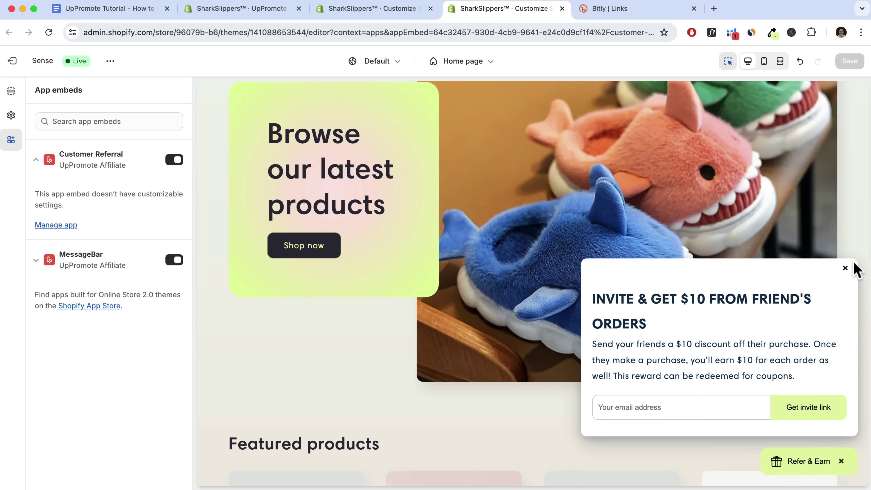
click(845, 270)
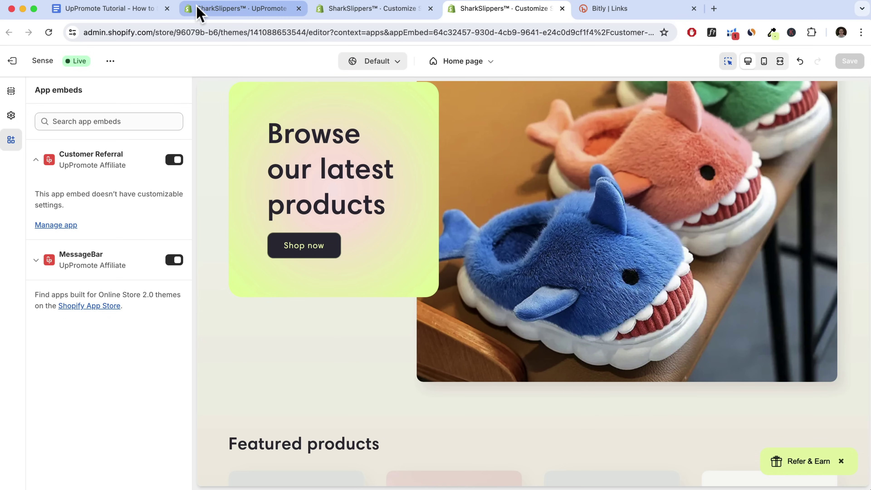
click(214, 13)
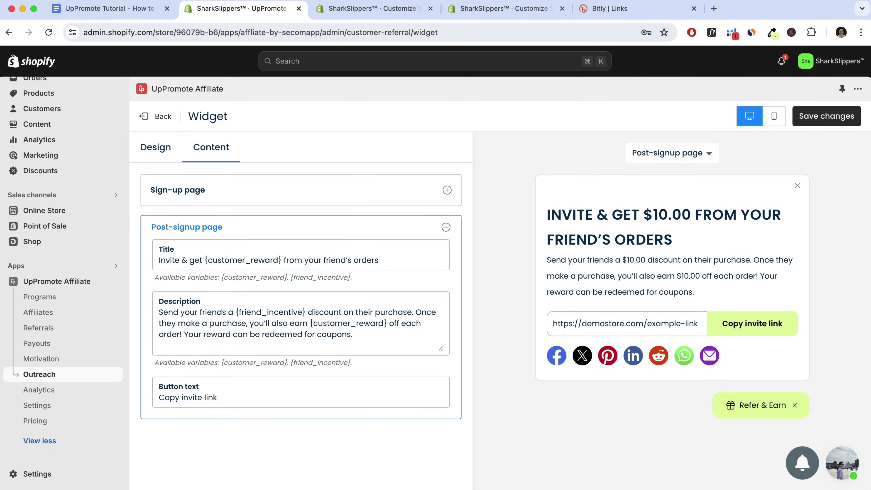
click(38, 407)
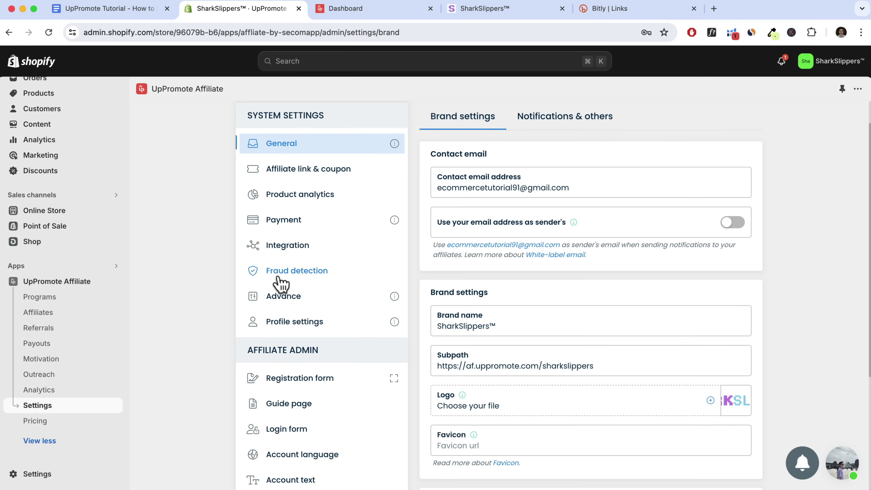
Activate the MessageBar app embed from Advance > Message bar and open its Design editor
click(279, 299)
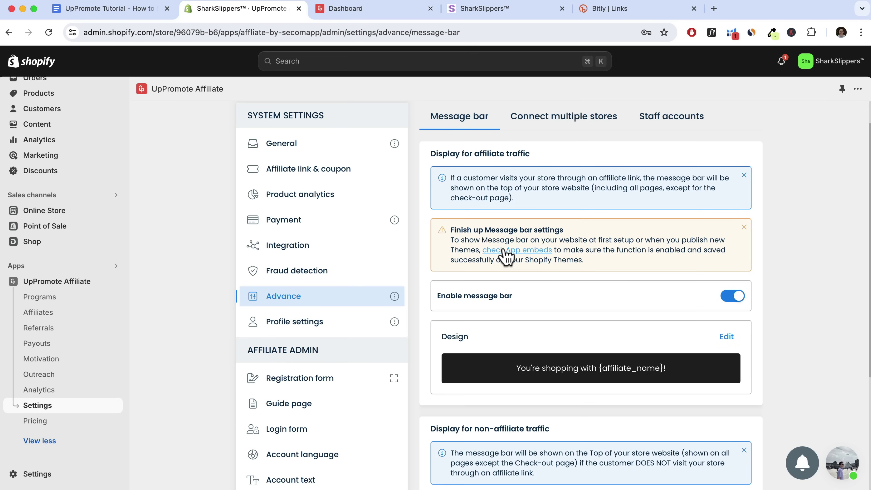
click(516, 252)
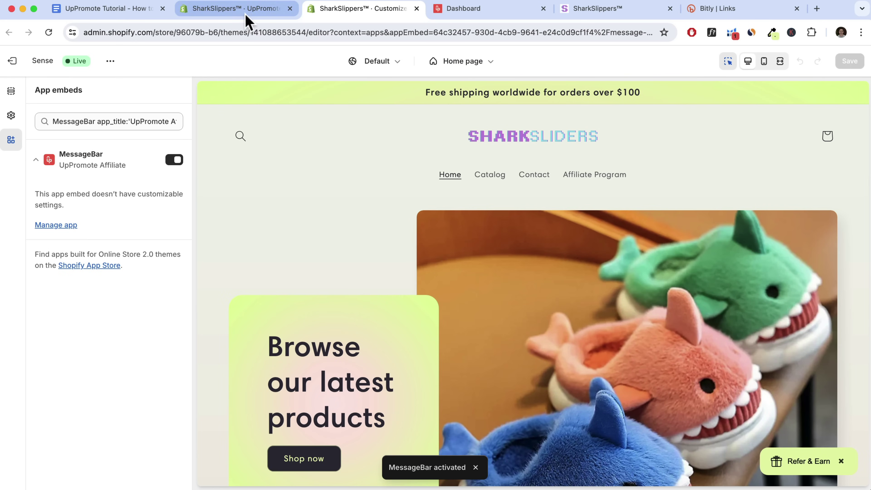
click(252, 11)
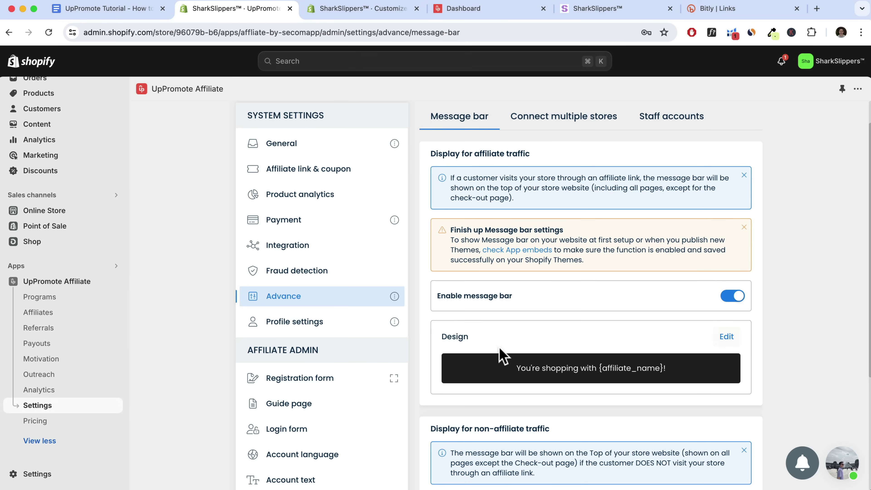
click(726, 337)
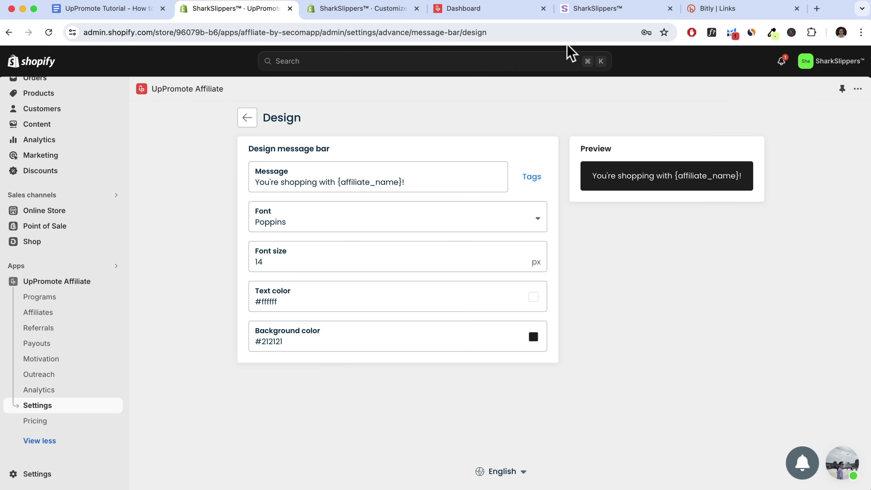
Append 'Discount Applied' to the affiliate message bar text and save it
click(603, 11)
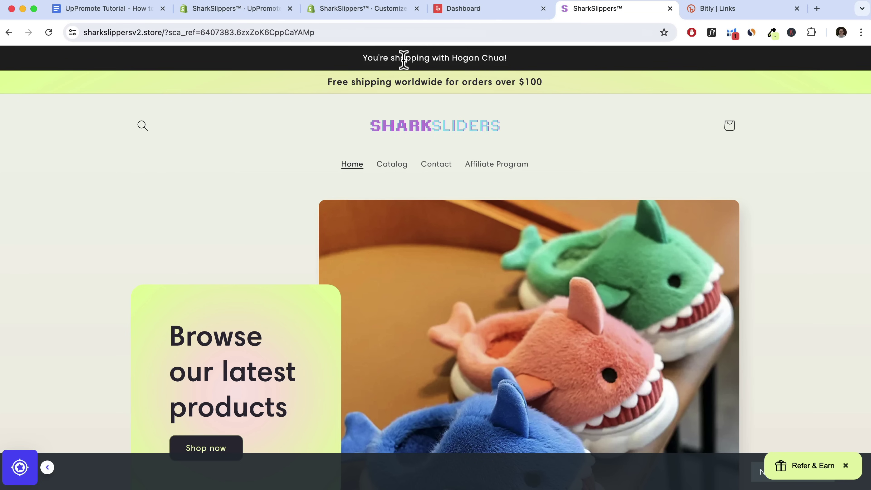
click(224, 13)
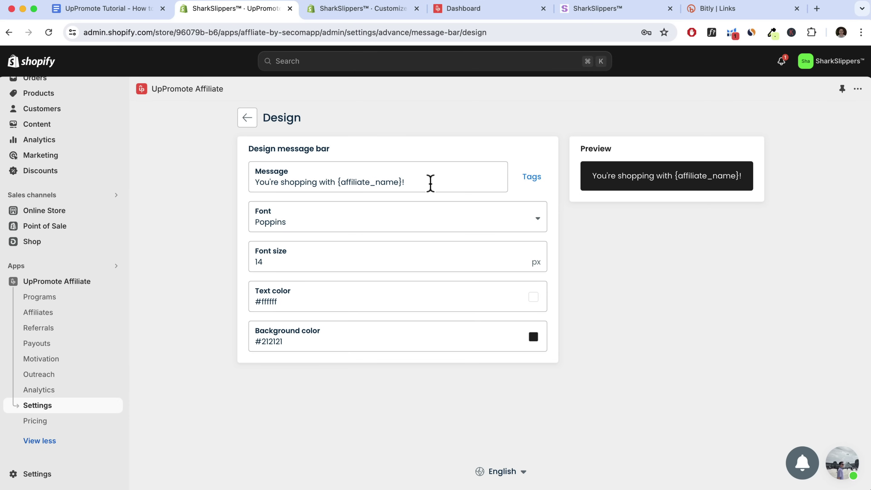
text(DiscountApp)
key(BackSpace)
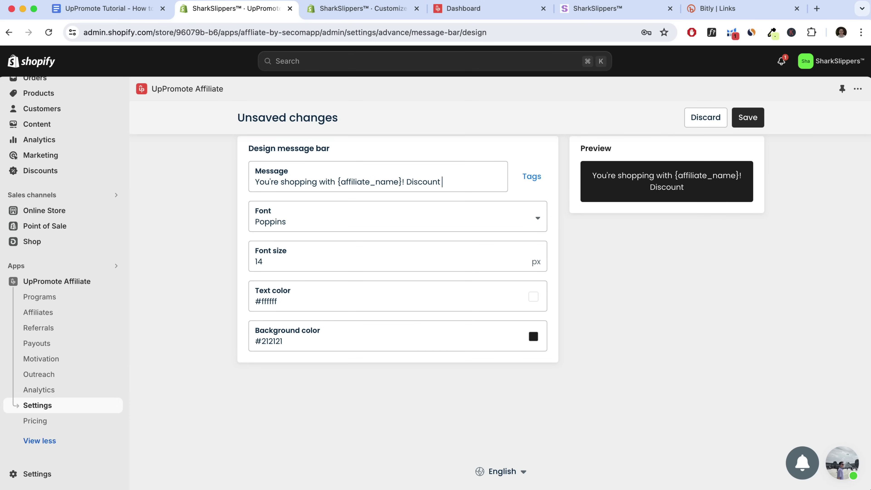
key(BackSpace)
text(Applied)
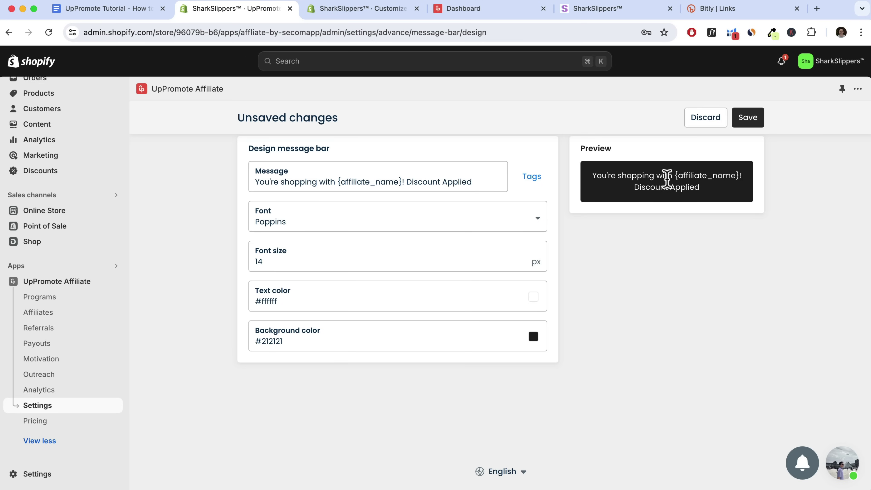
click(748, 120)
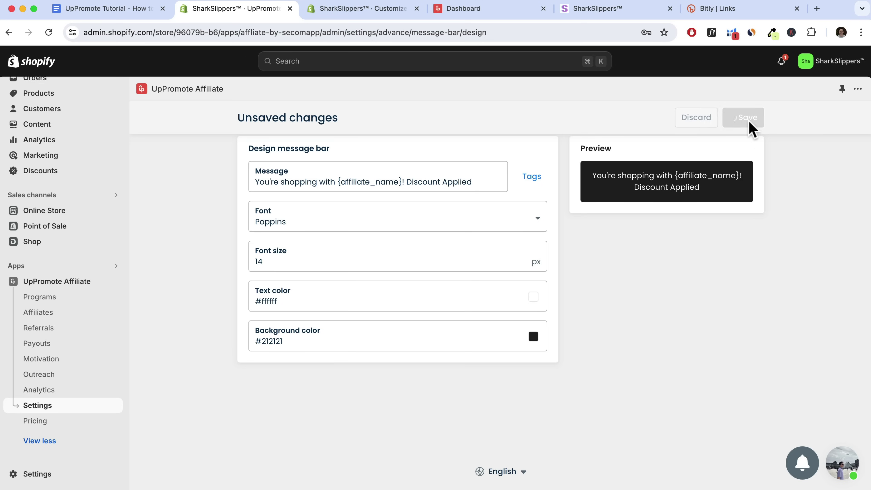
Copy the Default Affiliate Link and load it in a fresh tab to view the storefront
click(461, 10)
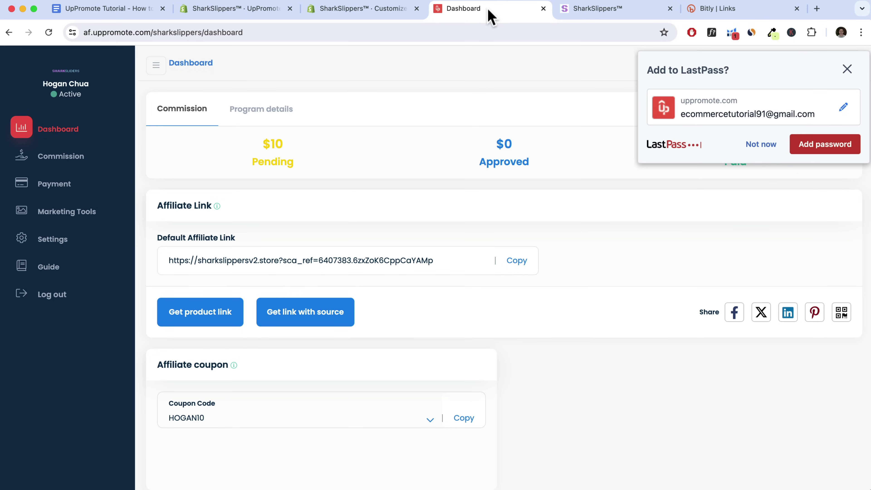
click(515, 264)
click(670, 9)
click(689, 9)
key(Return)
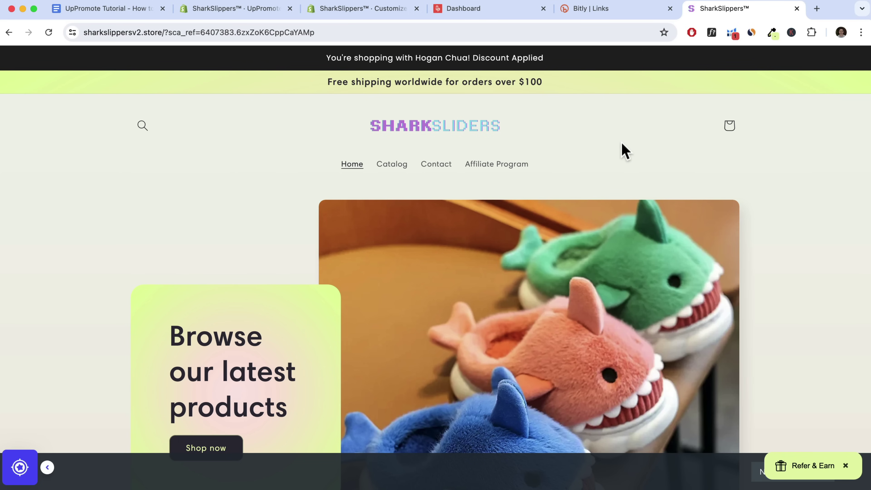
scroll(623, 152, down, 15)
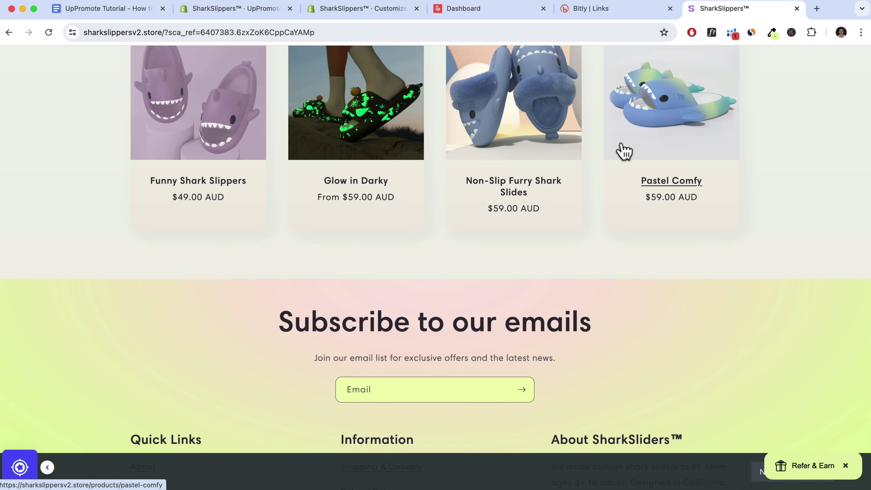
scroll(623, 151, up, 15)
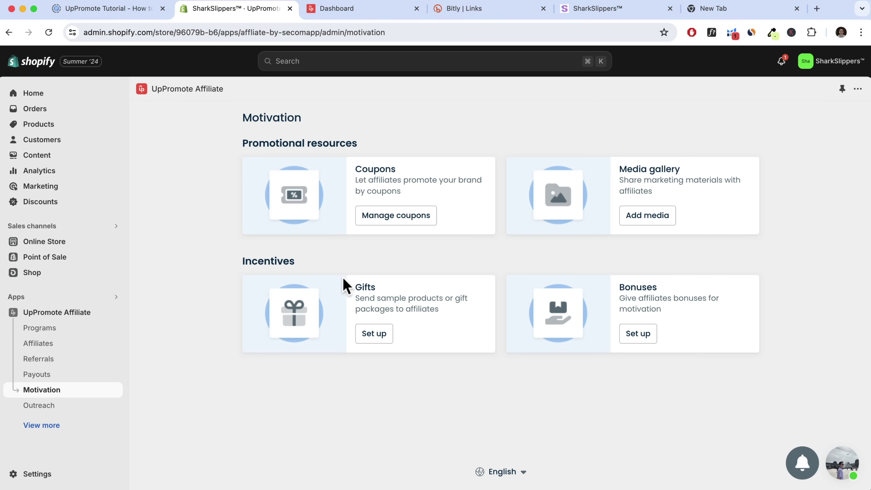
Create a Welcome Gift auto-sent to newly approved Standard Affiliate Commission affiliates, type Free gift
click(374, 334)
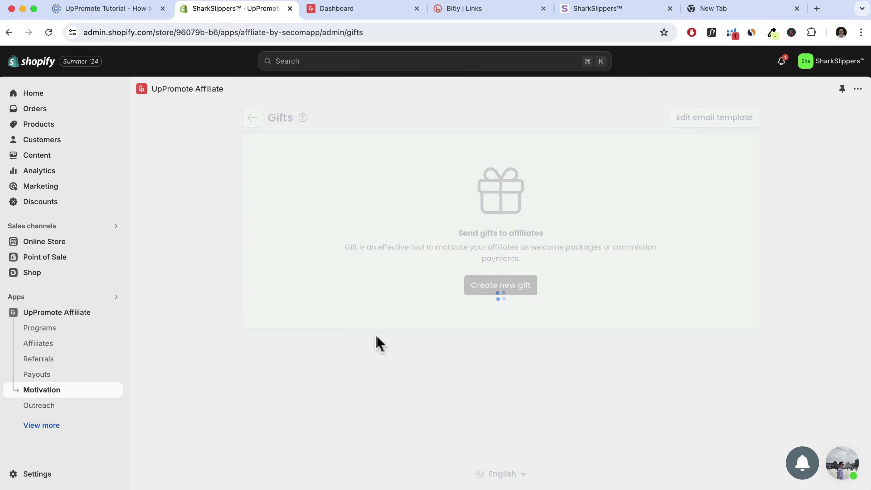
click(506, 293)
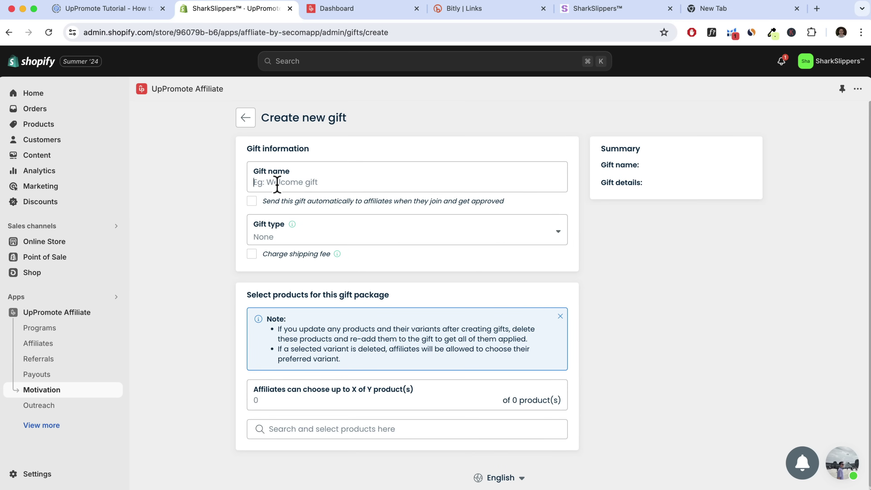
text(Welcome Gift)
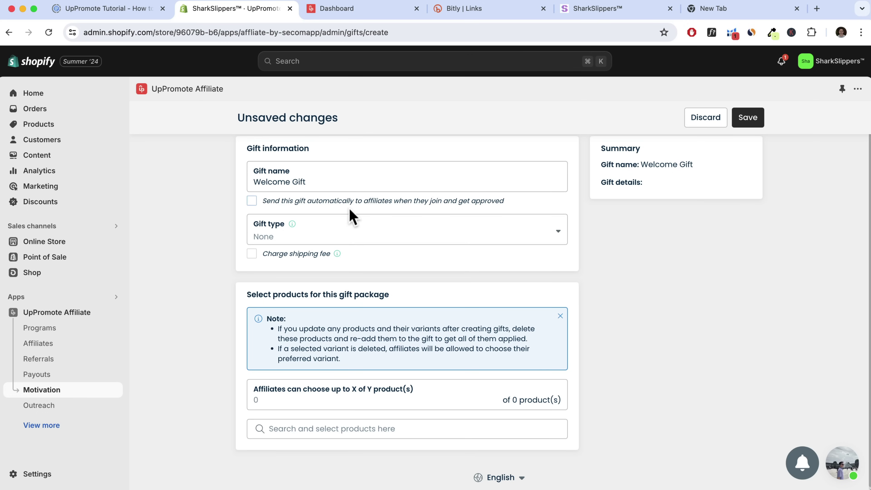
click(252, 201)
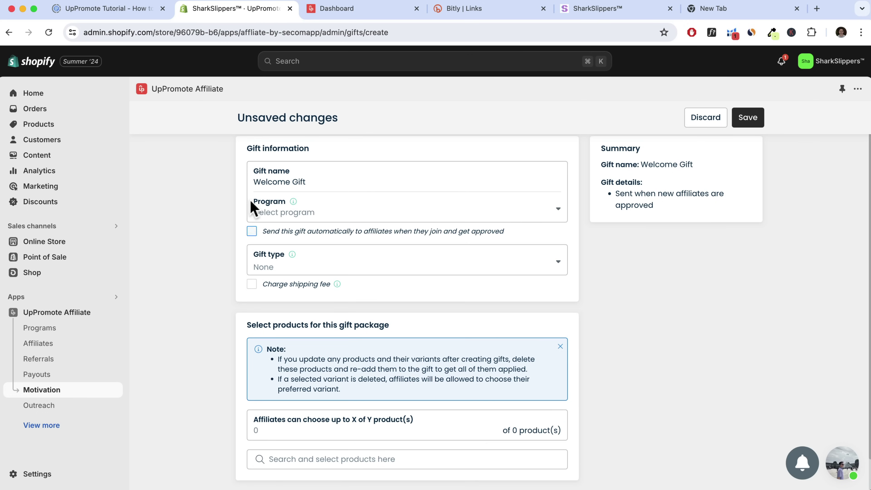
click(353, 220)
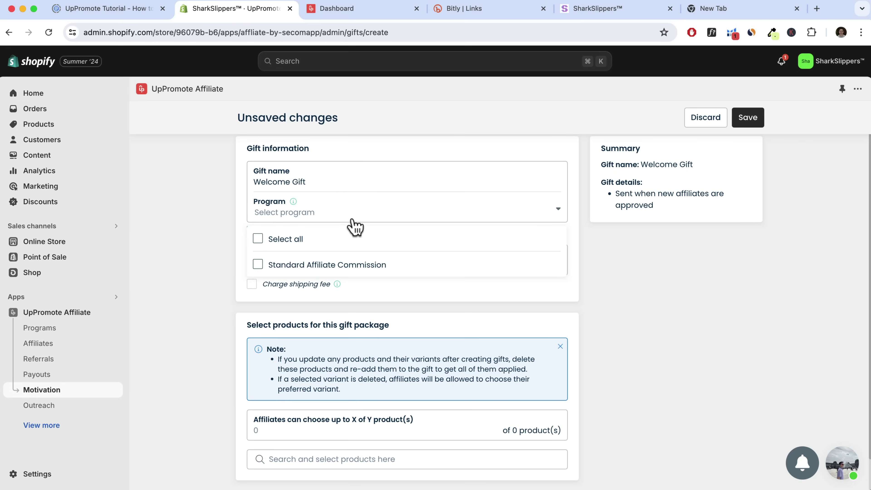
click(258, 266)
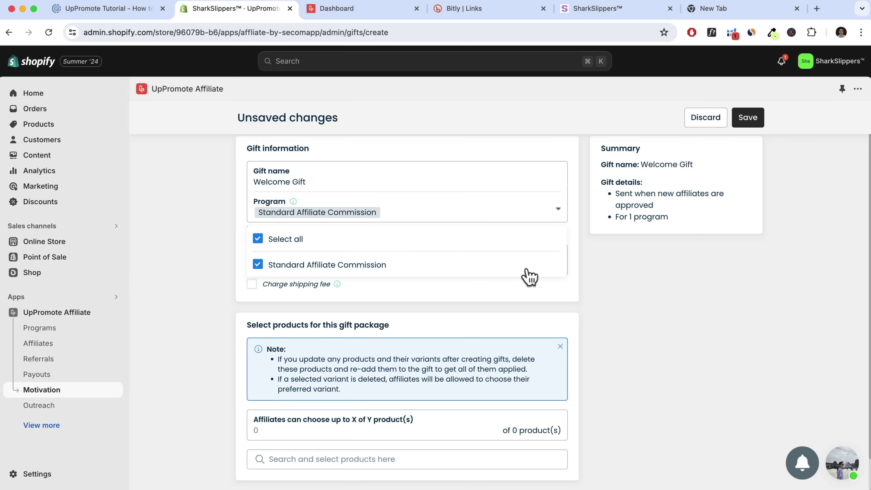
click(576, 272)
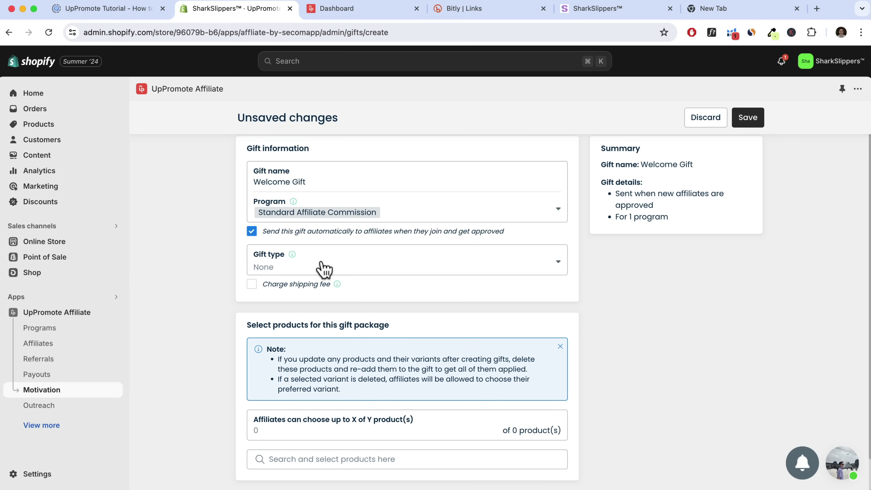
click(324, 269)
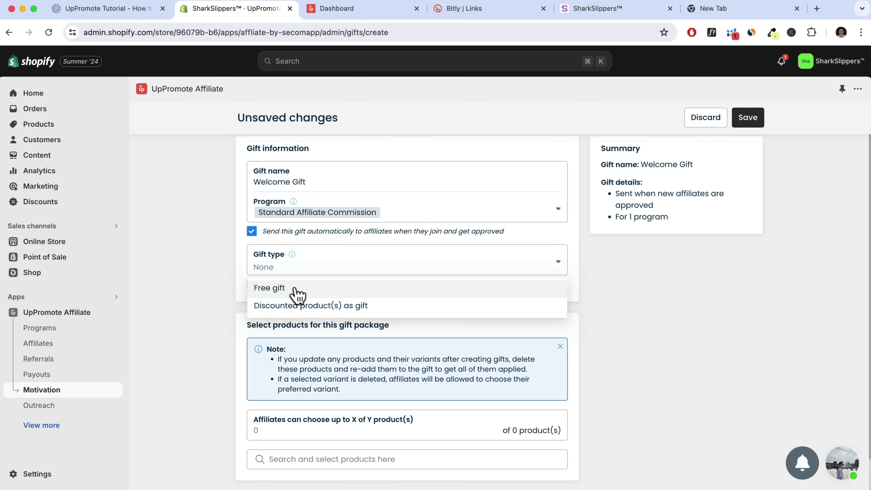
click(300, 290)
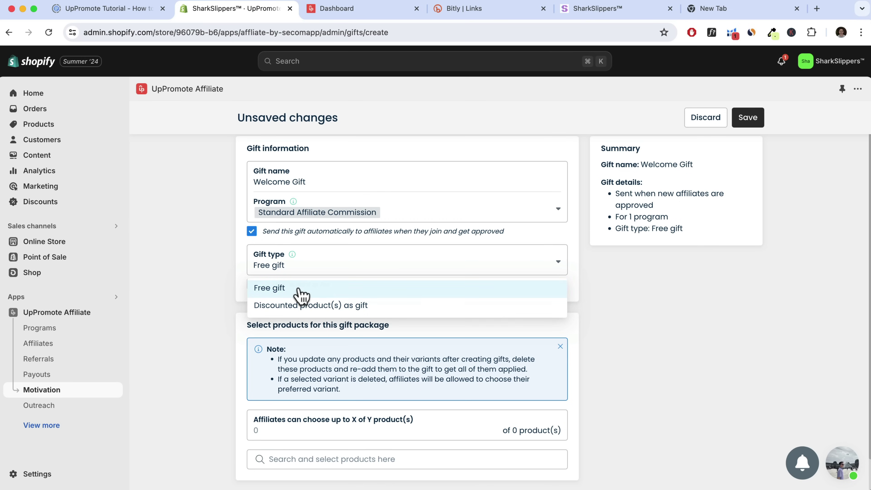
scroll(364, 308, down, 1)
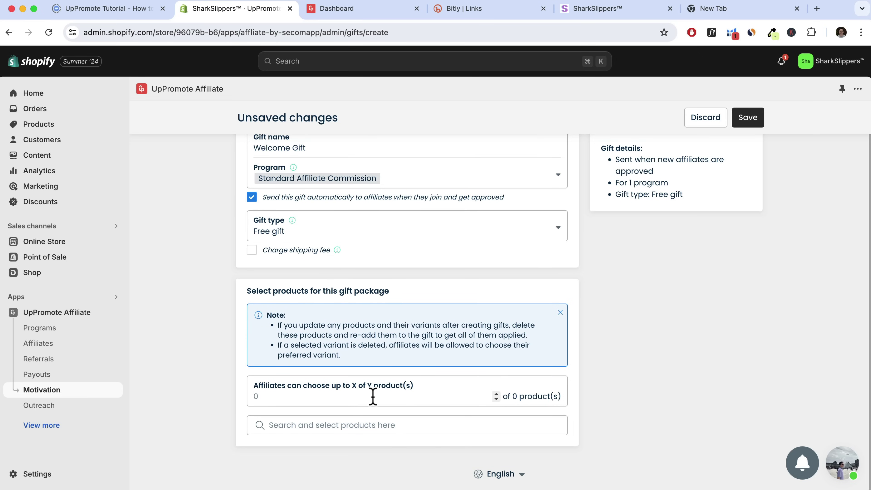
Add Shark Slides Originals to the gift package
click(496, 395)
click(335, 425)
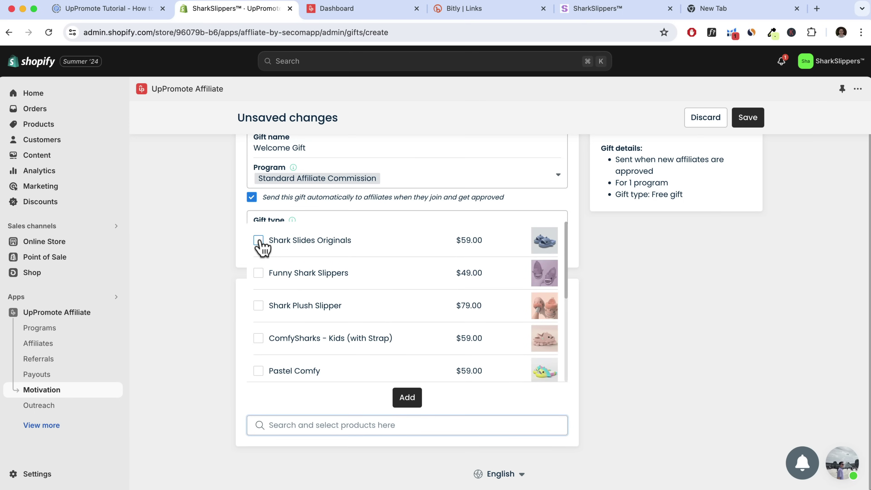
click(260, 241)
click(409, 397)
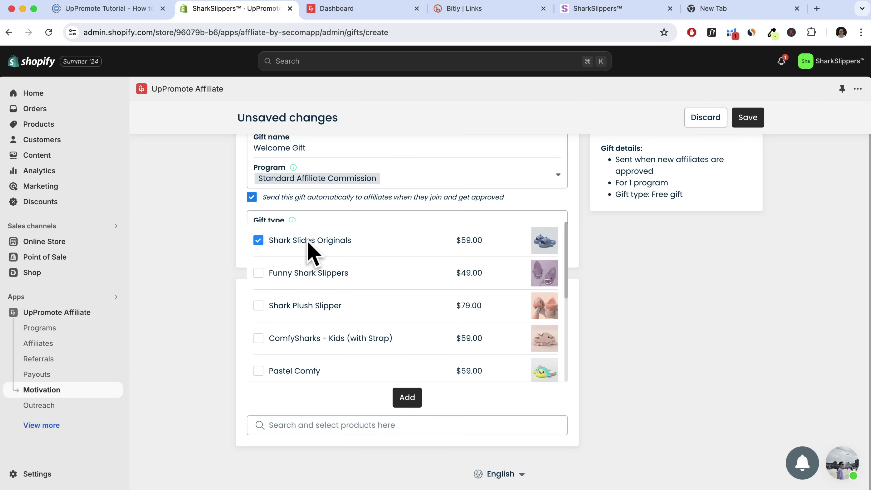
click(413, 398)
scroll(492, 391, down, 3)
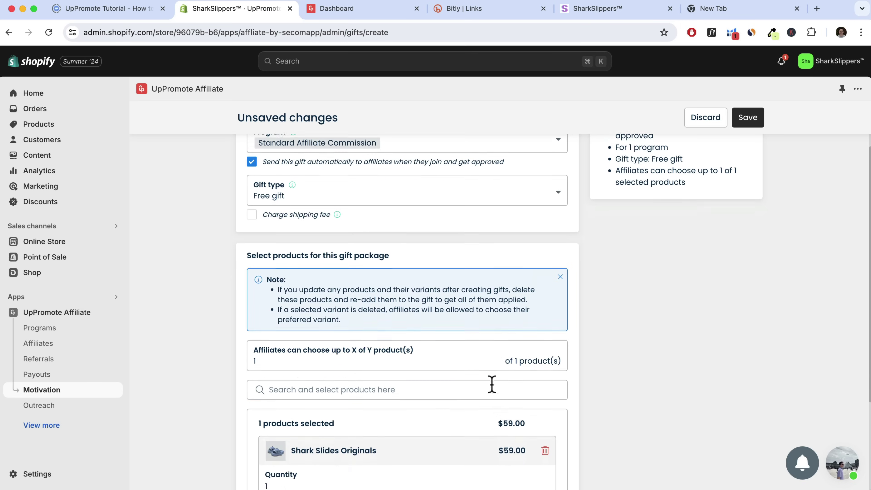
scroll(492, 391, down, 3)
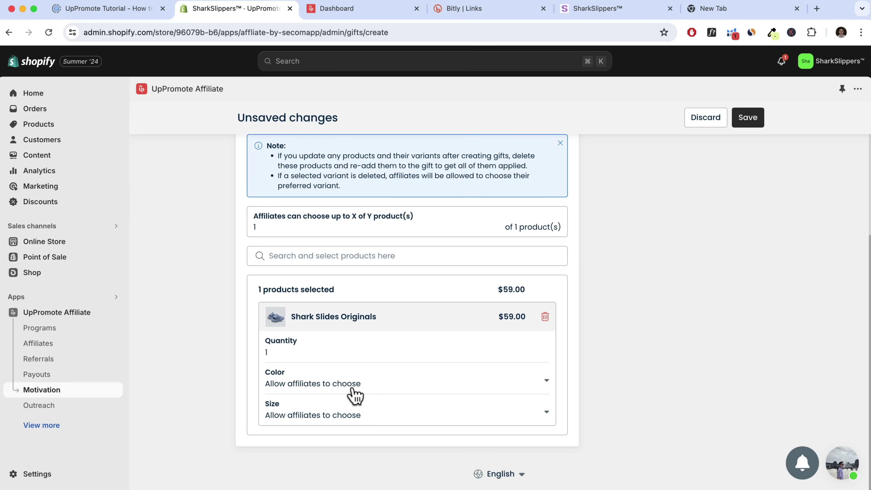
scroll(440, 383, up, 5)
scroll(439, 382, up, 1)
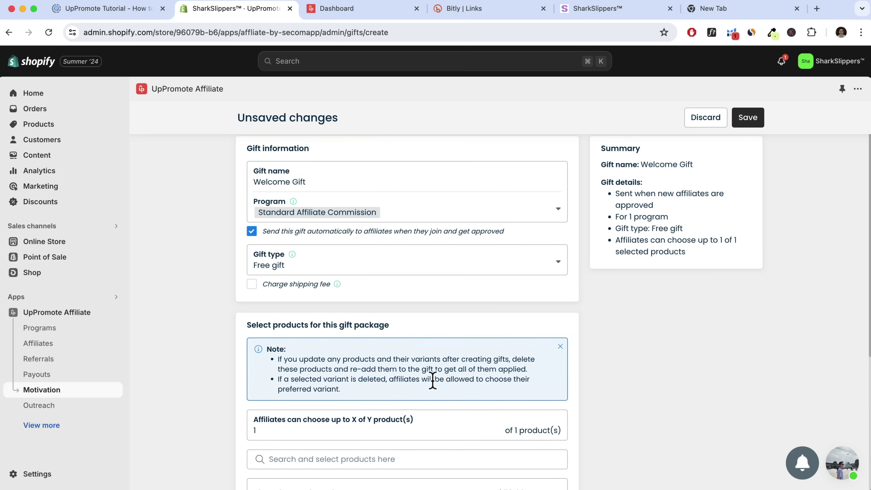
Save the Welcome Gift and return to the Motivation page
click(748, 117)
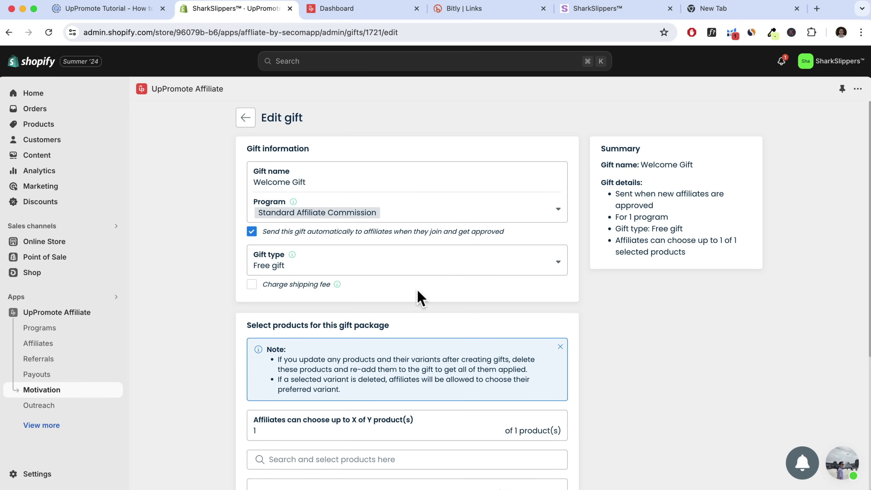
scroll(420, 298, down, 6)
scroll(455, 346, up, 6)
click(243, 122)
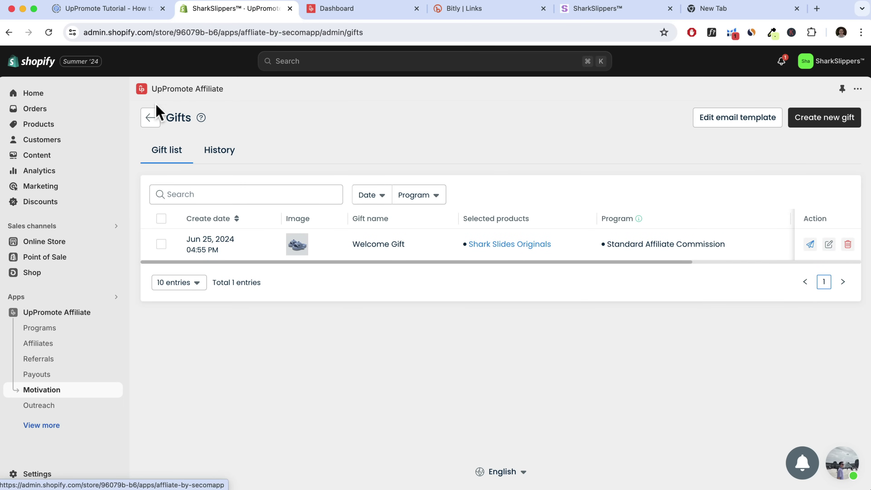
click(153, 122)
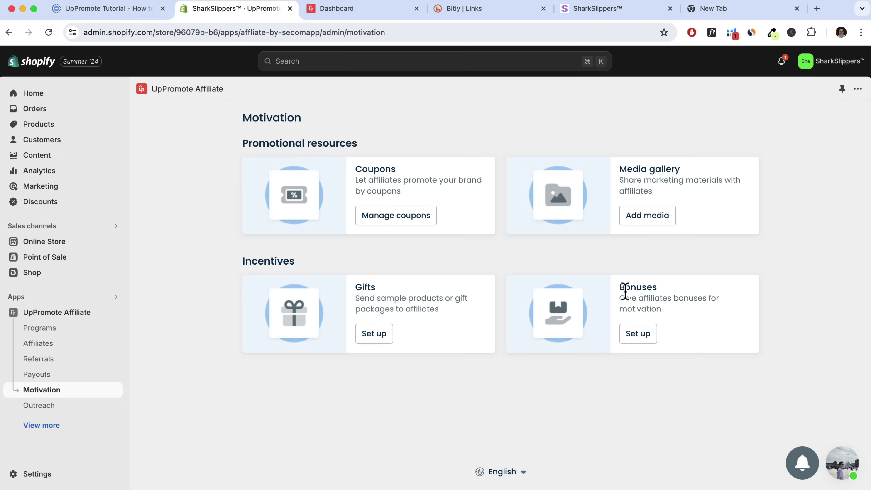
Start a new bonus titled Bonus $1000 for the Standard Affiliate Commission program
click(633, 337)
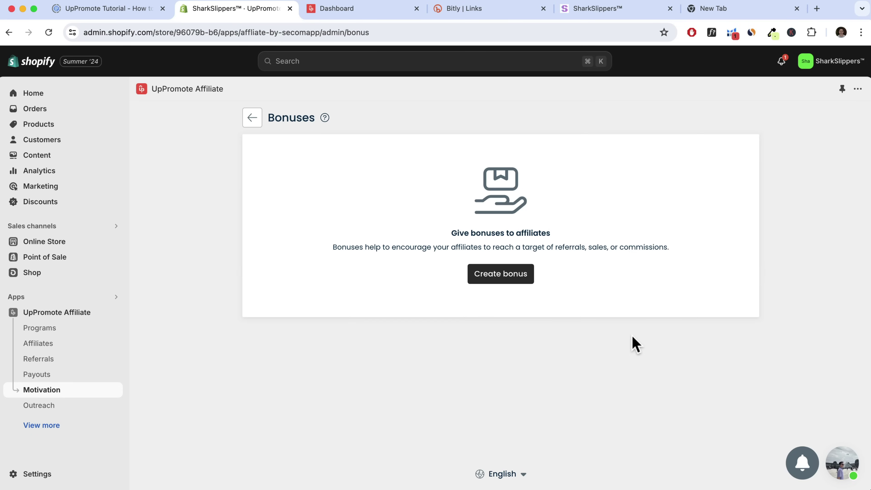
click(503, 280)
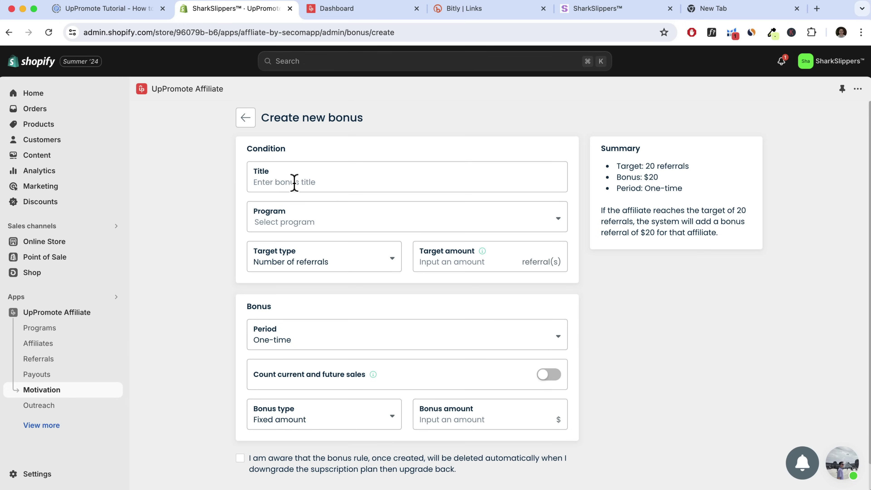
click(294, 182)
text(Bonus $1000)
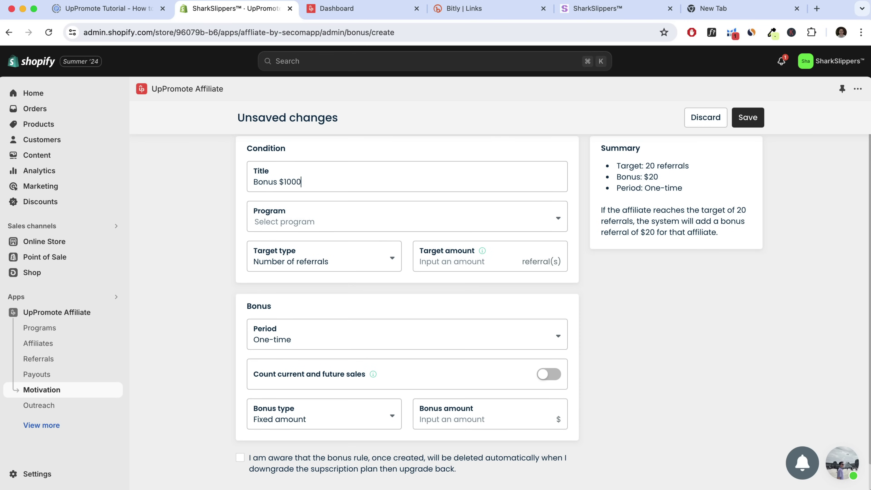
click(315, 227)
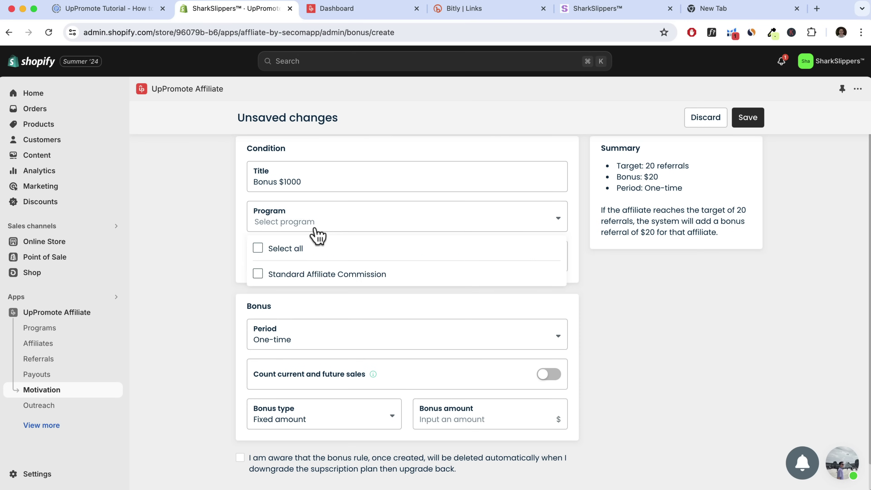
click(258, 276)
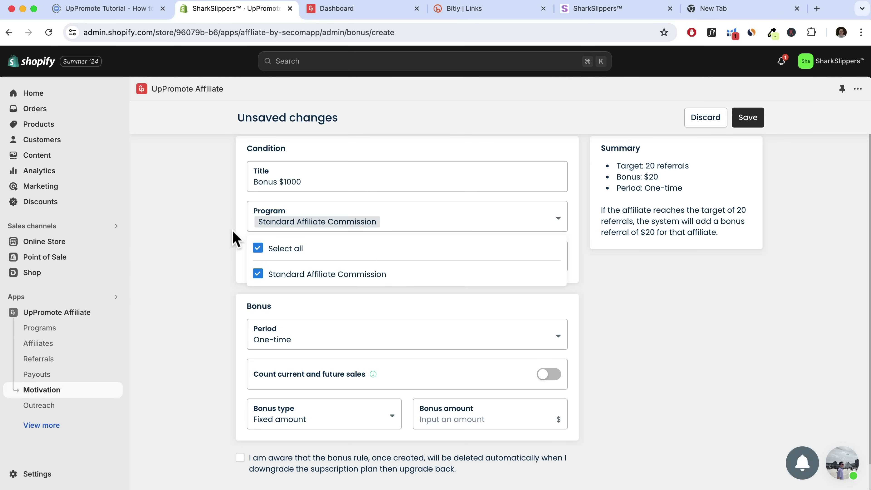
click(240, 233)
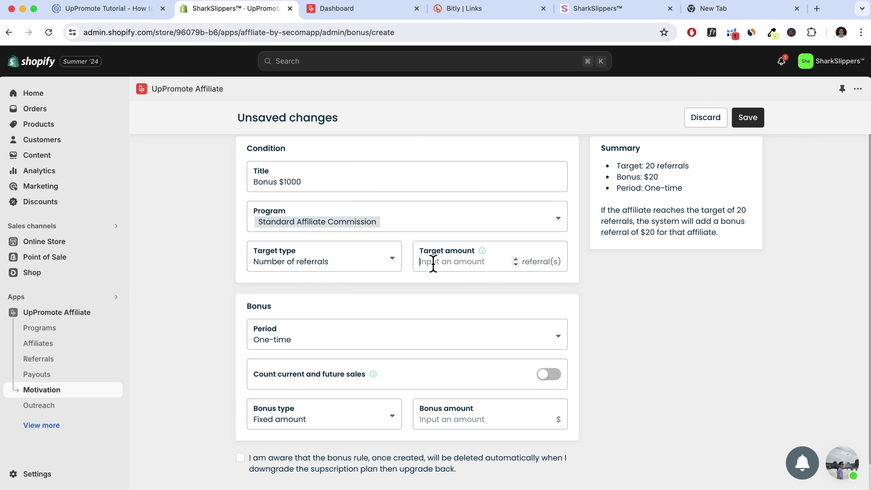
Set the target to 100 referrals and the bonus amount to 1000, then review the summary
text(100)
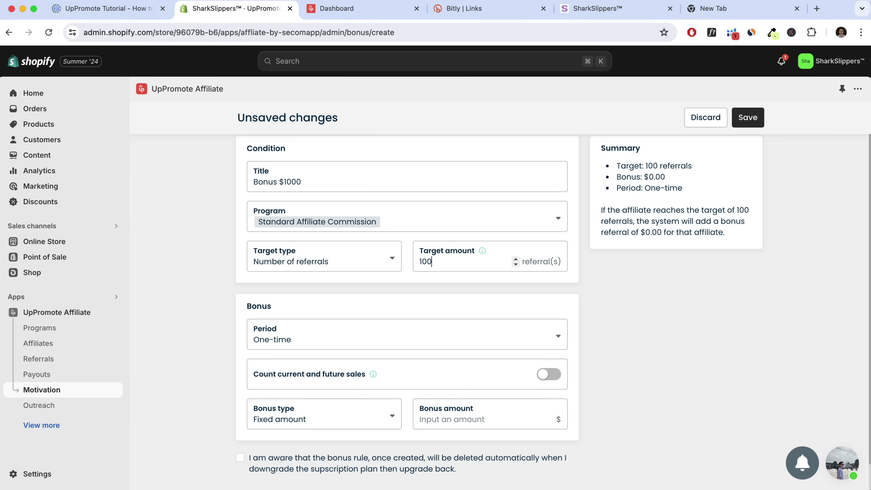
scroll(403, 249, down, 2)
scroll(388, 237, up, 2)
scroll(390, 366, down, 1)
key(Tab)
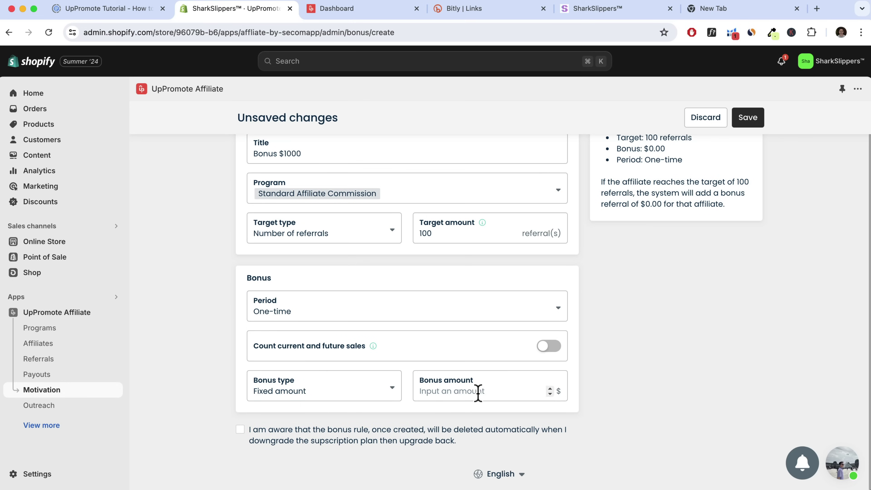
text(1000)
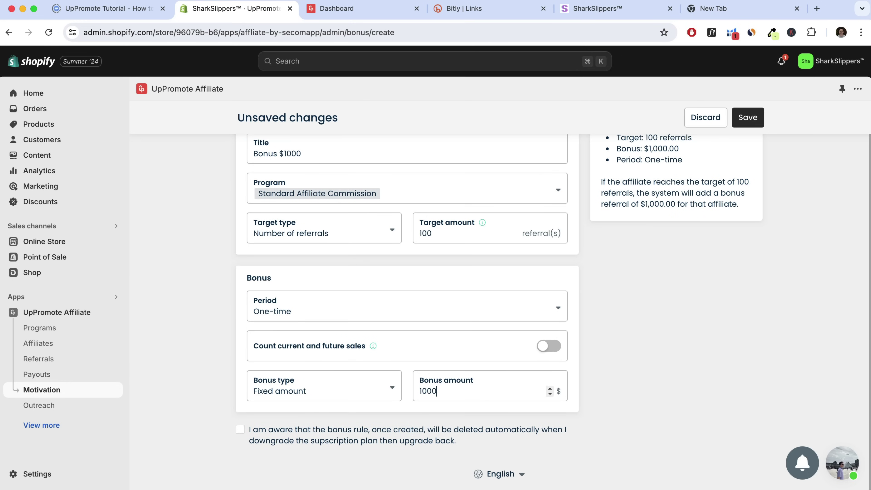
scroll(506, 367, up, 1)
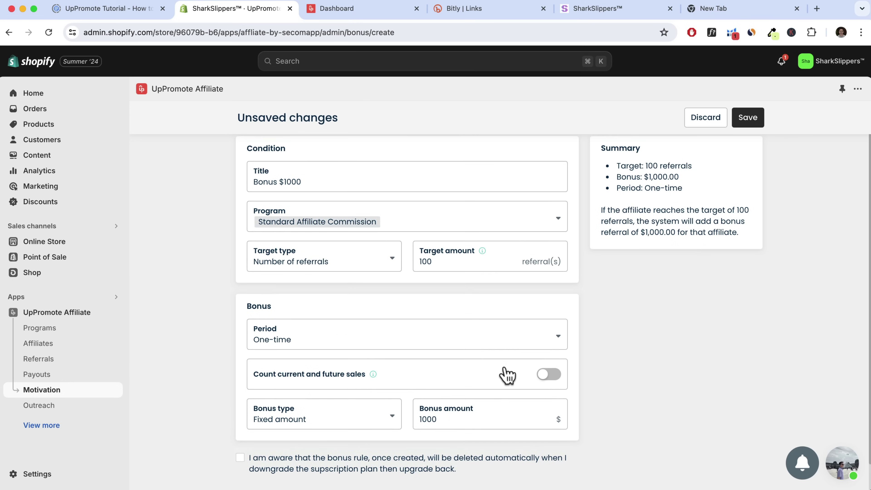
drag(648, 165, 705, 175)
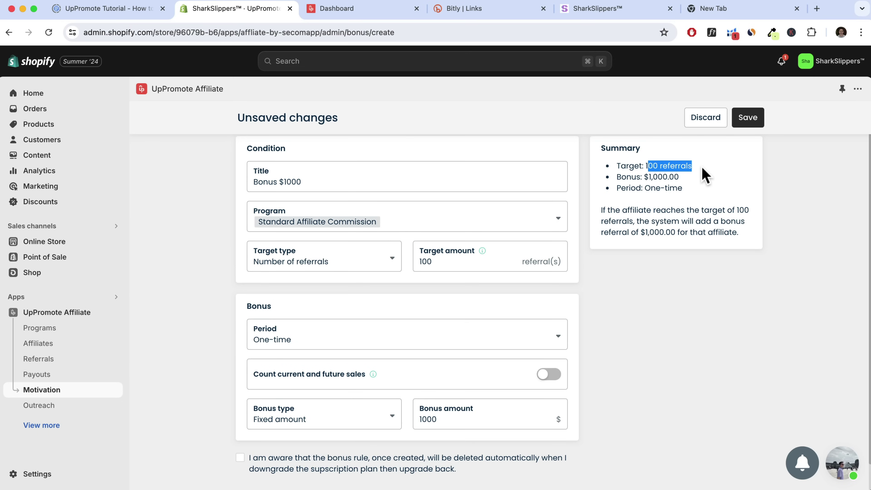
drag(643, 176, 618, 188)
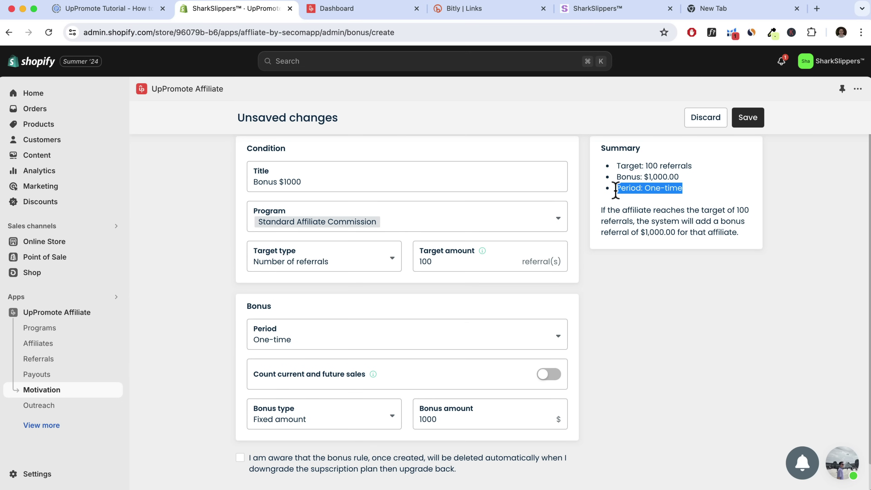
scroll(288, 278, down, 2)
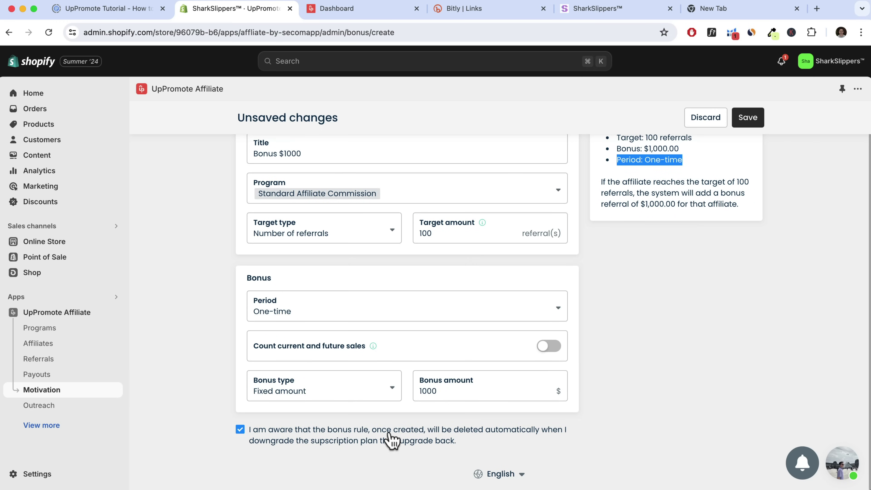
scroll(446, 418, up, 1)
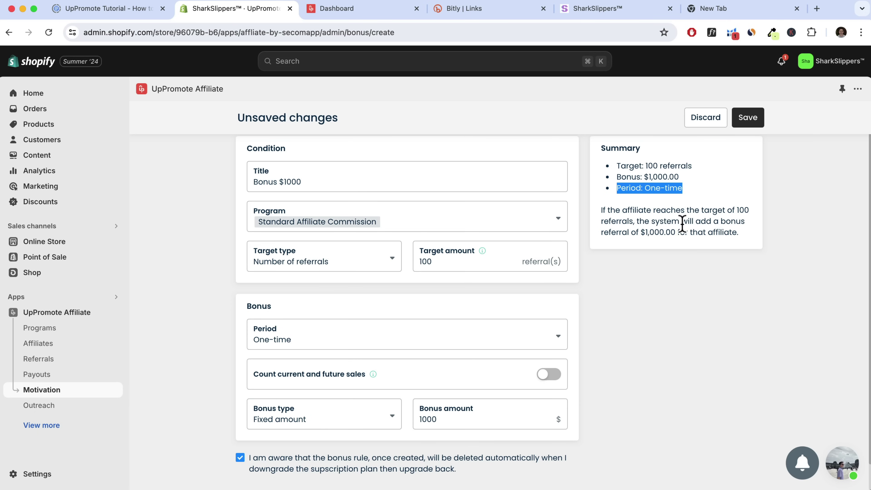
drag(640, 234, 733, 235)
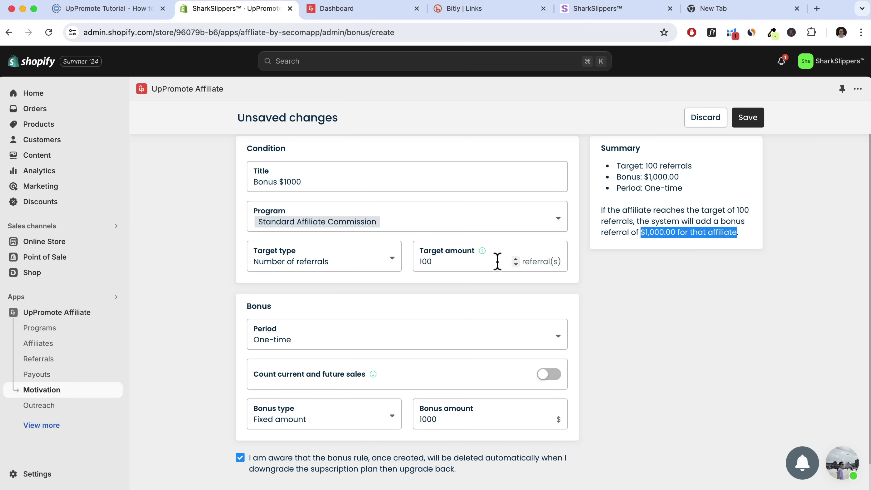
Save the Bonus $1000 rule and go back from the Bonus list
click(751, 121)
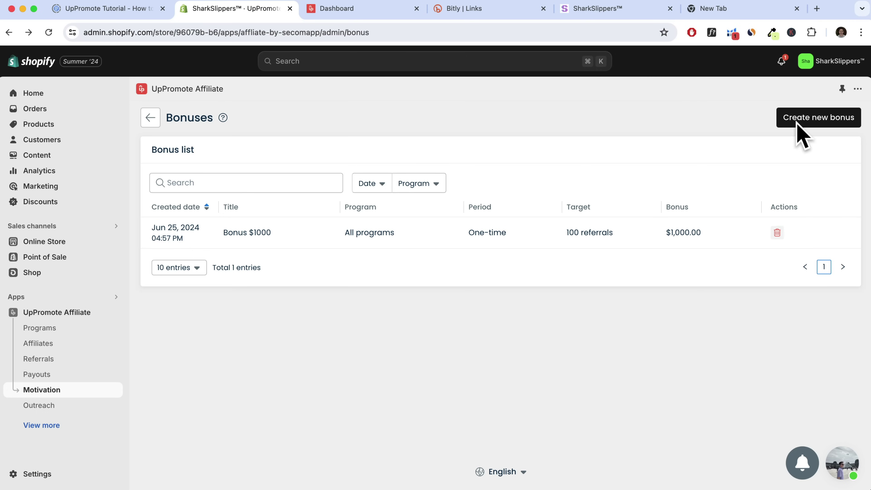
click(151, 120)
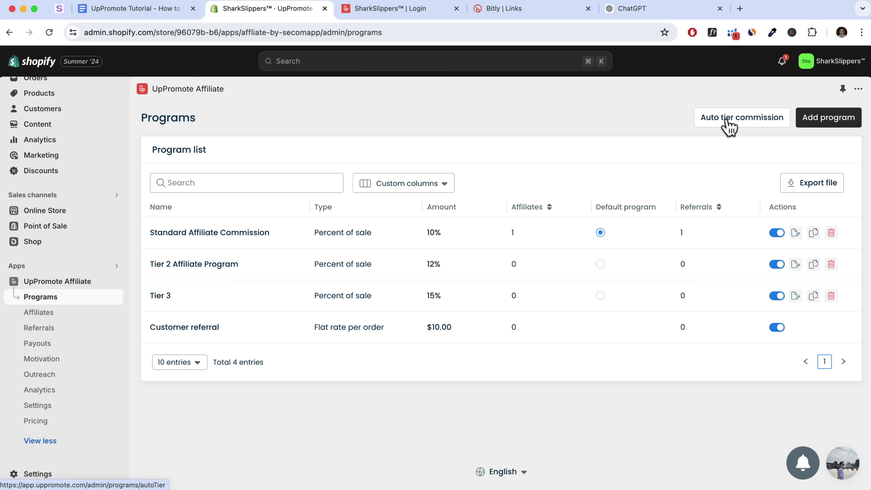
Activate auto-tier commission with the level condition set to Total referral quantity
click(730, 127)
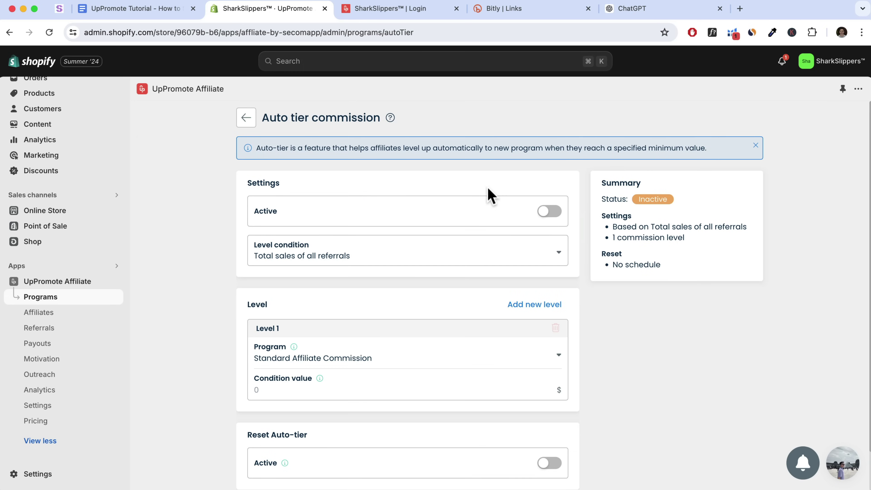
click(546, 213)
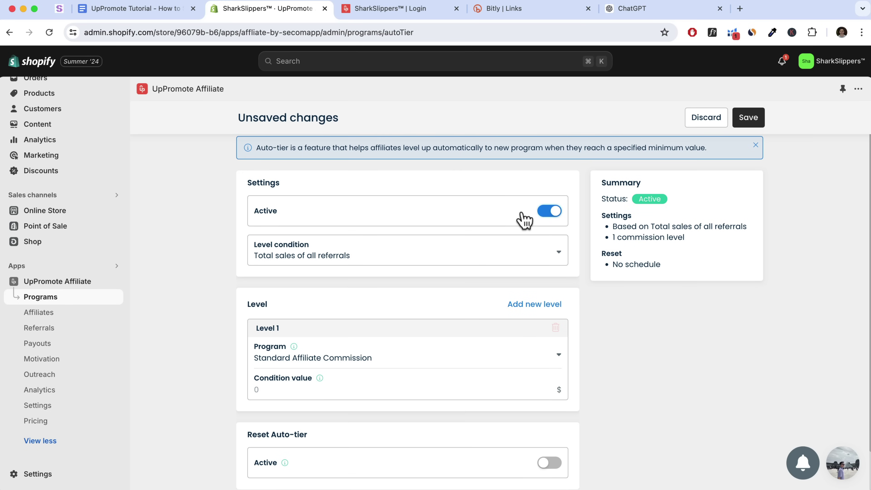
click(285, 263)
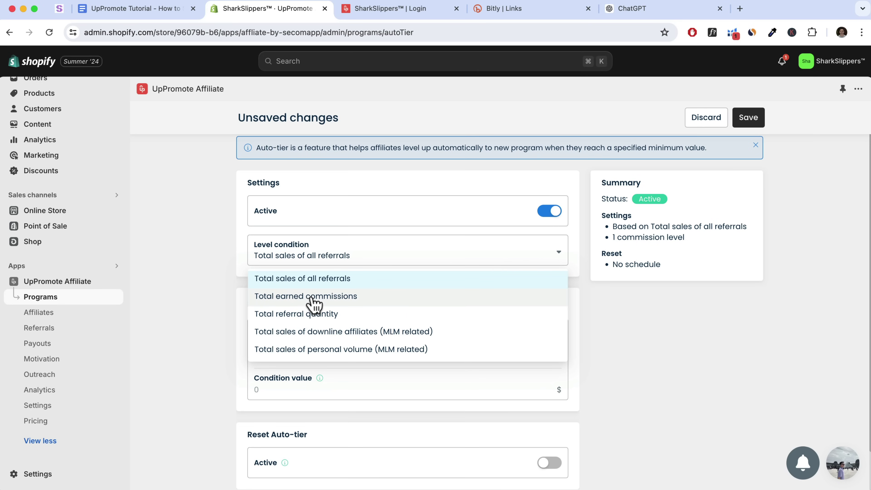
click(304, 314)
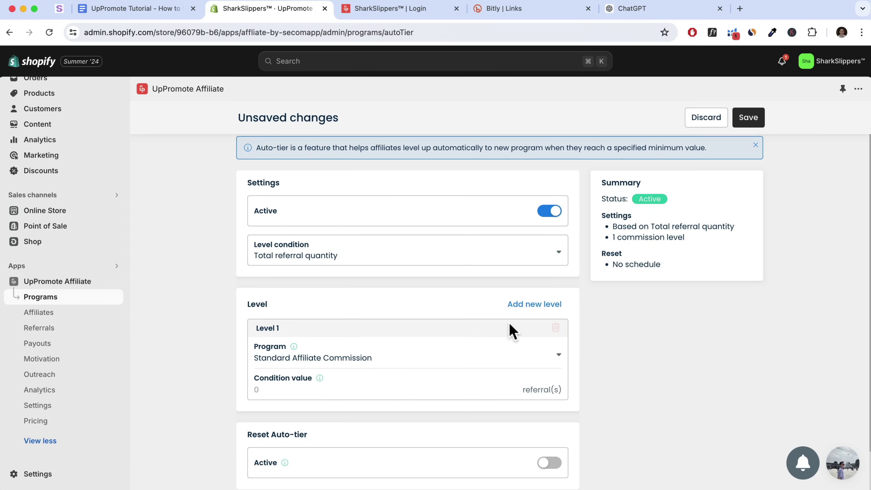
Add Tier 2 at 100 referrals and Tier 3 at 500, then save the levels
click(531, 310)
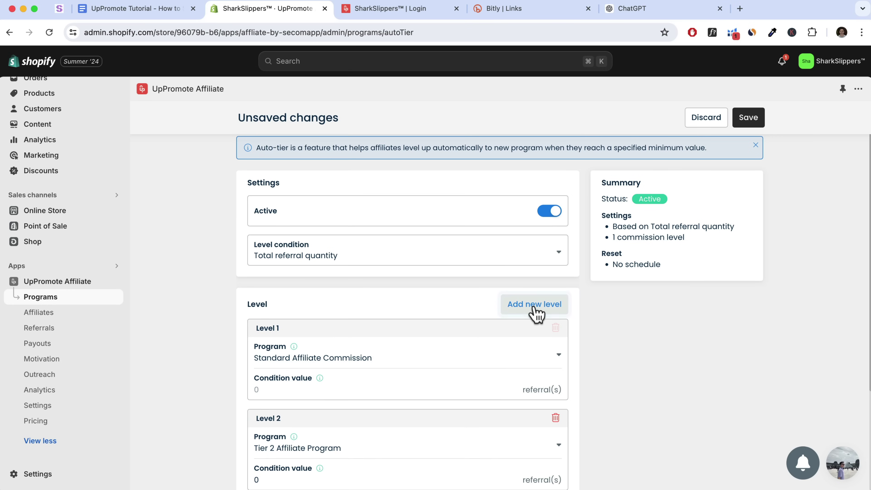
scroll(407, 314, down, 3)
drag(405, 308, 307, 385)
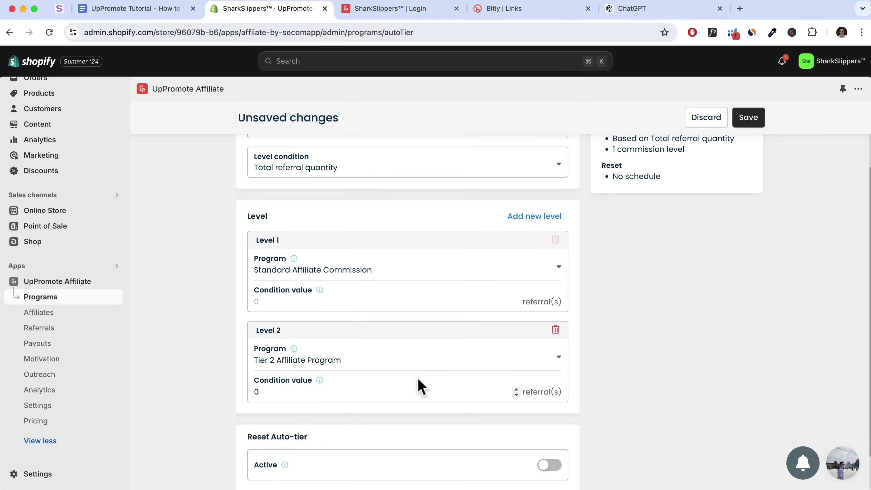
key(BackSpace)
text(100)
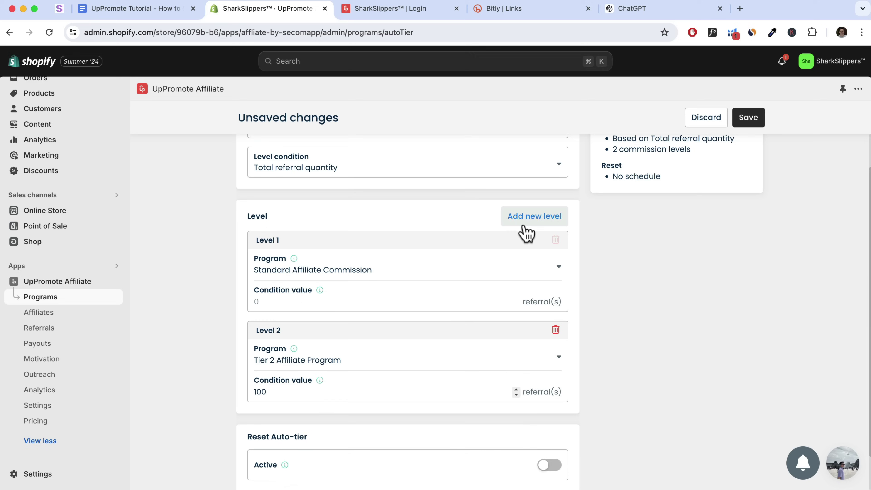
click(531, 223)
scroll(277, 460, down, 2)
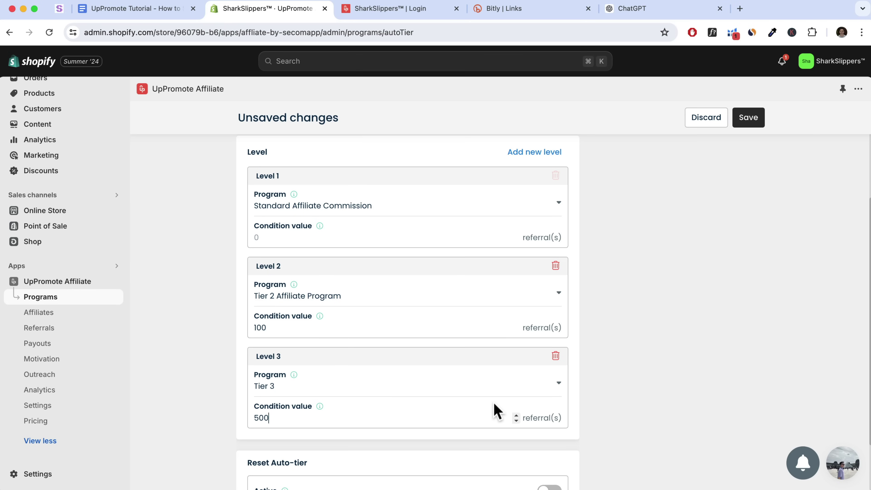
click(748, 120)
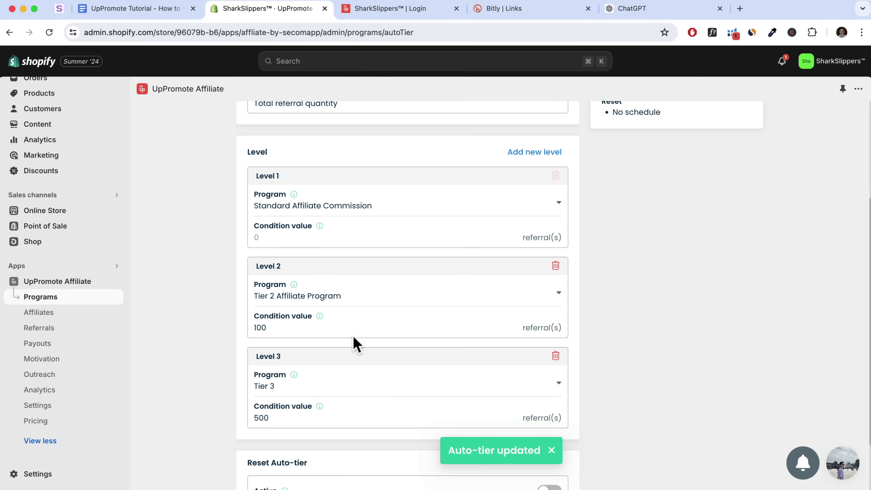
scroll(356, 343, up, 5)
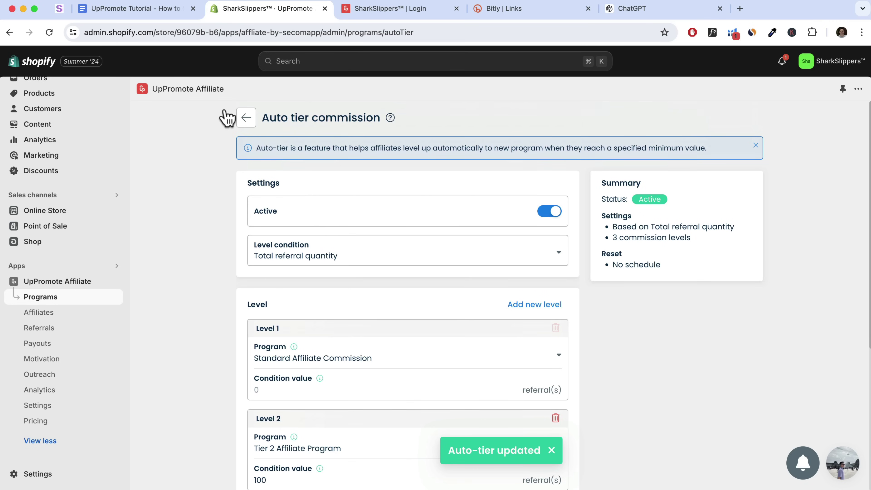
click(245, 117)
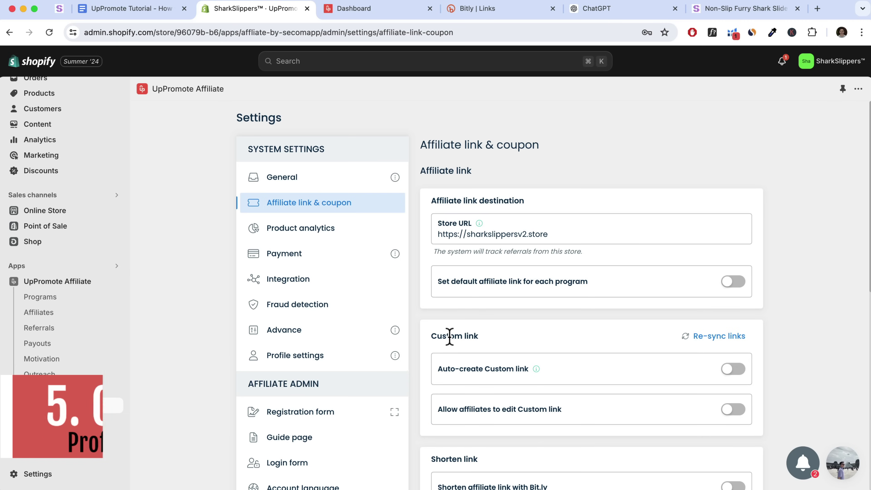
Review the affiliate's custom link on their dashboard, then return to Affiliate link & coupon settings
click(364, 9)
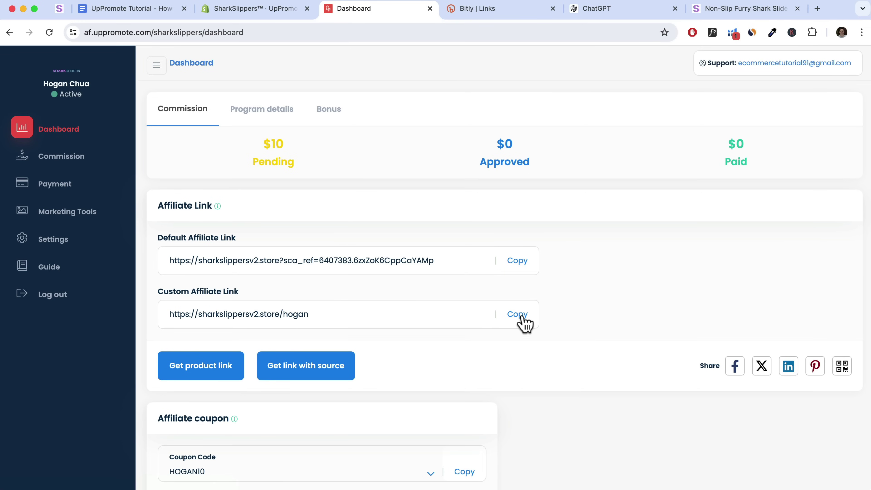
click(244, 10)
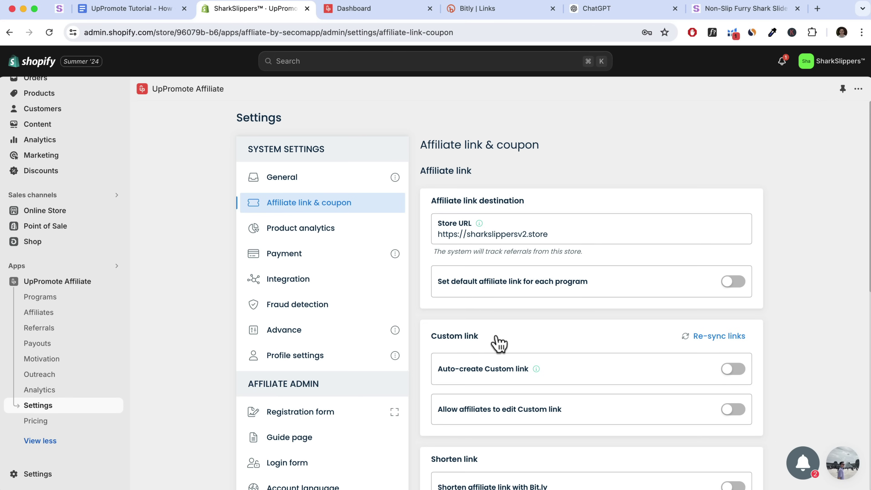
scroll(500, 364, down, 2)
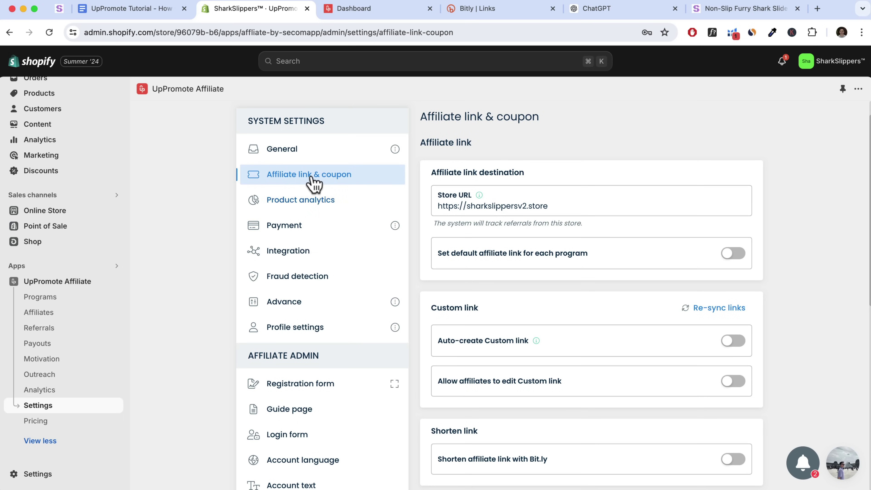
Turn on automatic custom links using the link format store URL plus {full_name}
click(733, 341)
scroll(662, 361, down, 5)
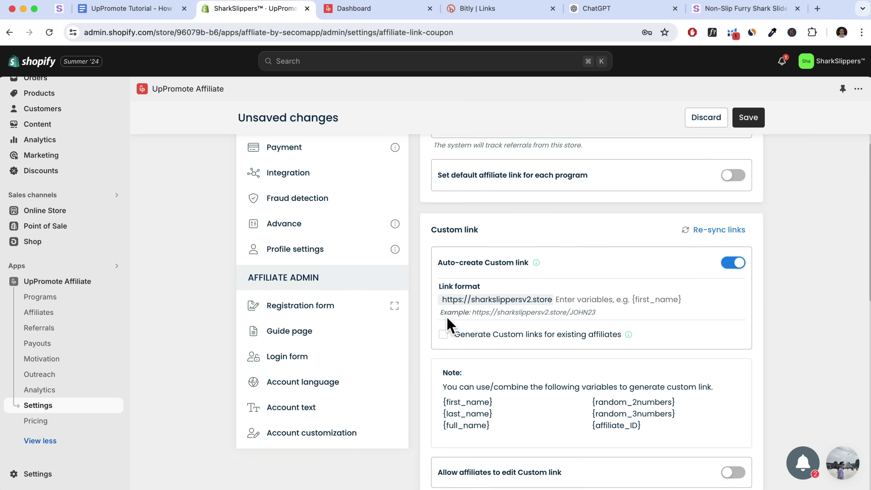
scroll(531, 368, down, 2)
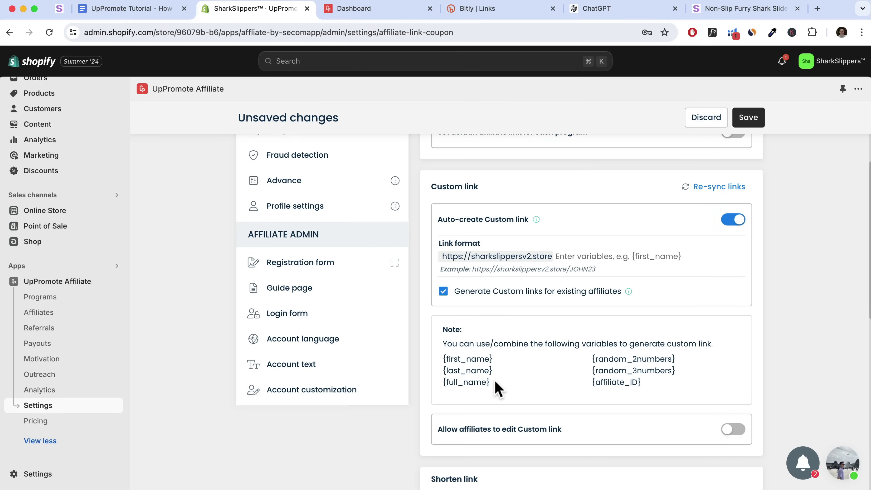
drag(493, 382, 442, 380)
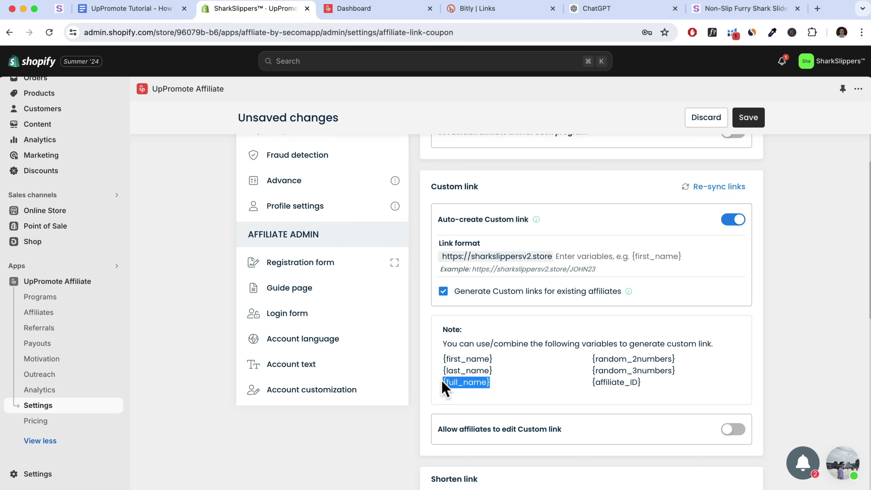
right_click(446, 381)
click(472, 374)
click(557, 256)
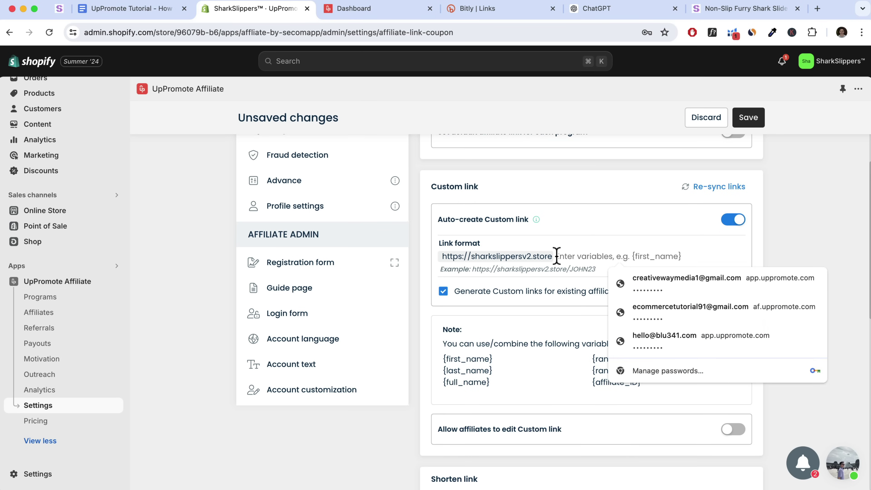
key(super+v)
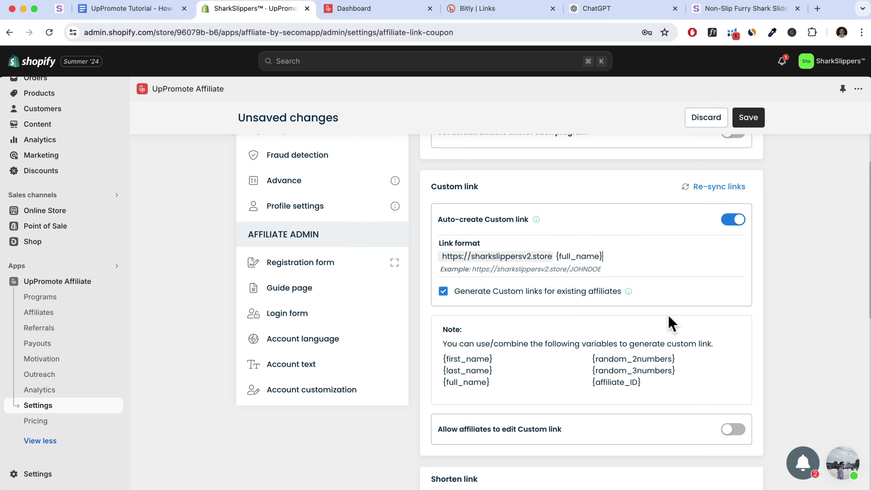
drag(642, 384, 631, 383)
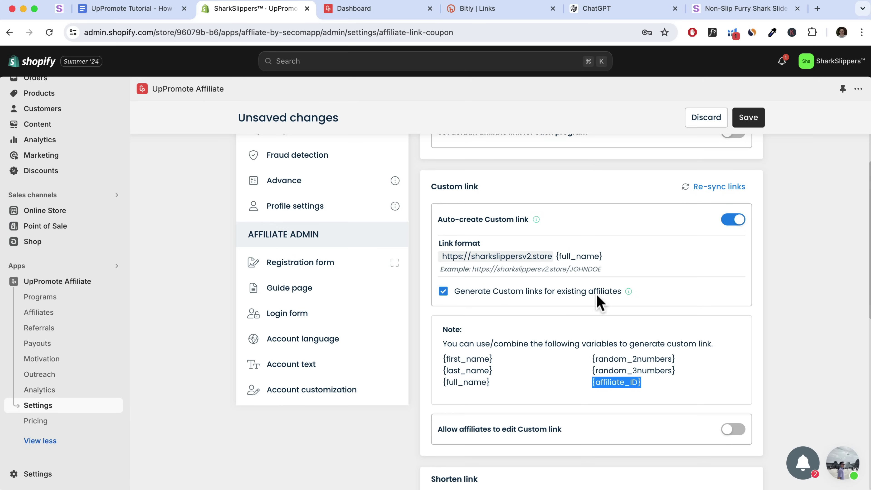
click(606, 258)
key(super+v)
drag(659, 256, 610, 257)
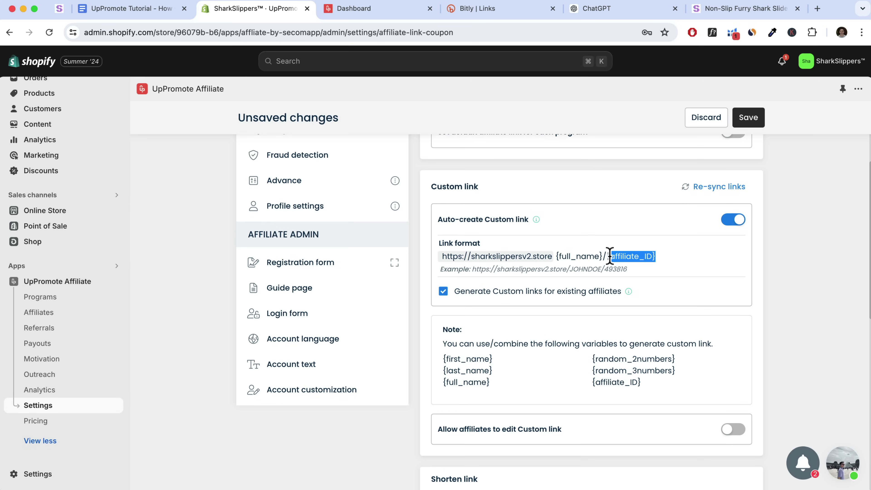
key(BackSpace)
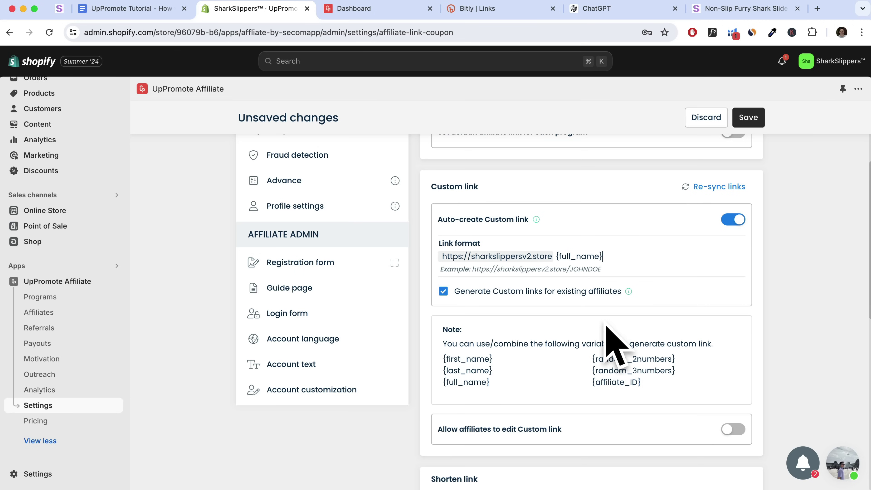
Save the link format, re-sync existing affiliate links, and reload the affiliate dashboard
scroll(592, 405, down, 2)
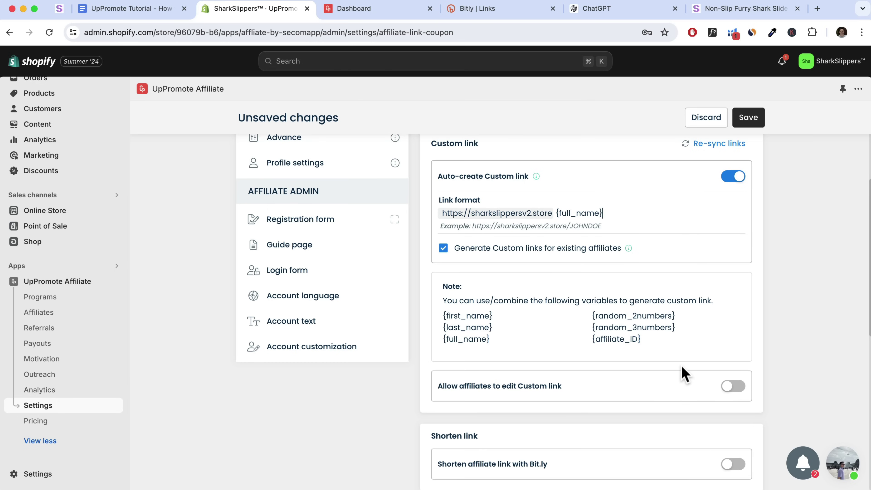
scroll(675, 377, down, 2)
click(745, 122)
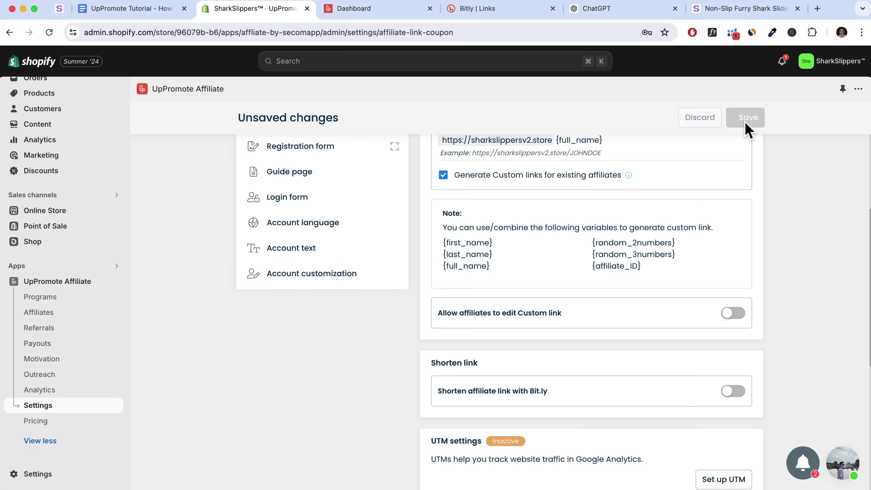
scroll(703, 195, up, 5)
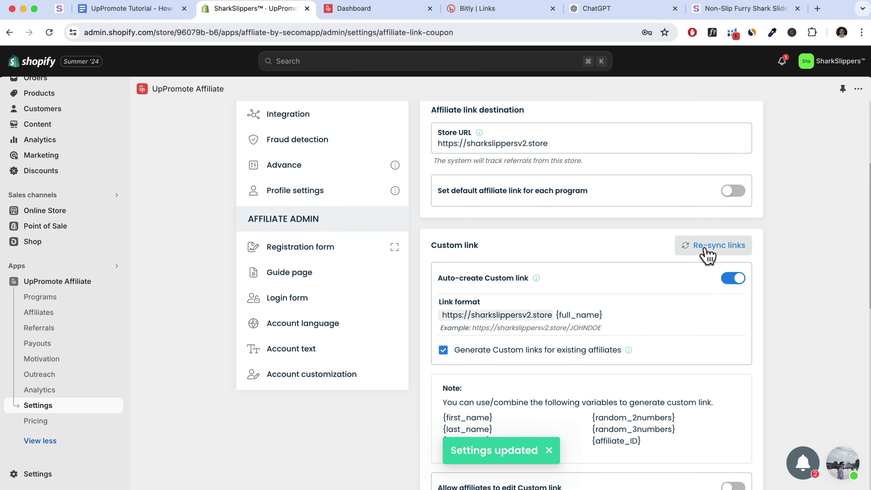
click(708, 255)
click(524, 353)
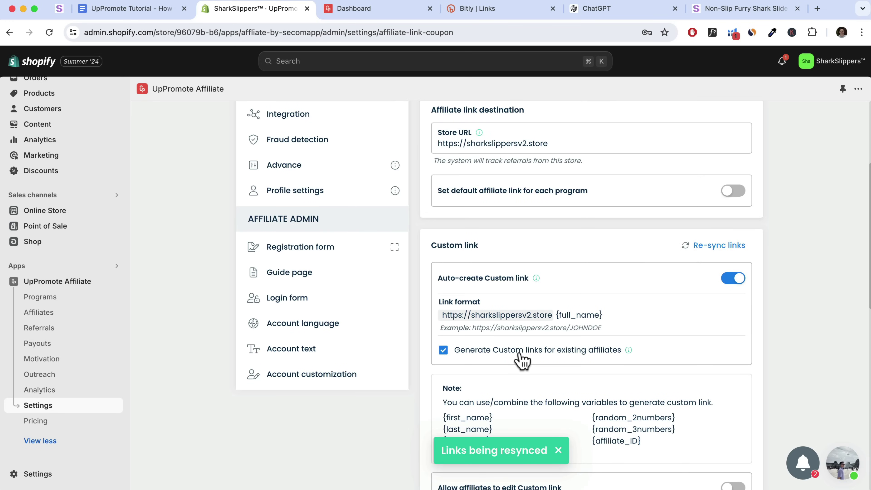
click(355, 10)
click(49, 33)
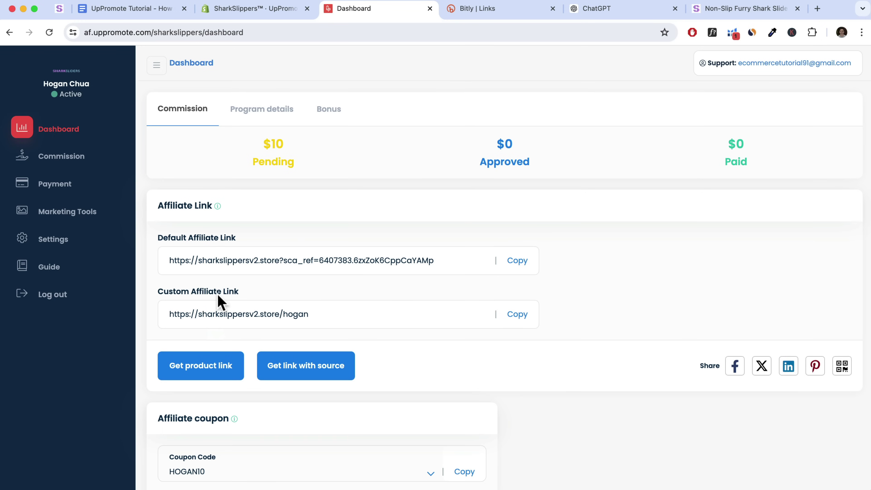
Generate and save an affiliate product link for the Shark Plush Slipper
click(516, 315)
click(203, 368)
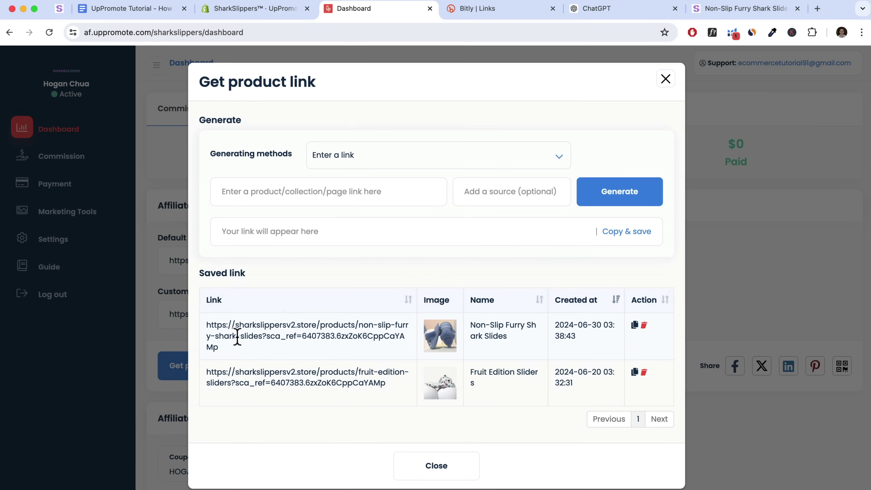
click(373, 161)
click(370, 167)
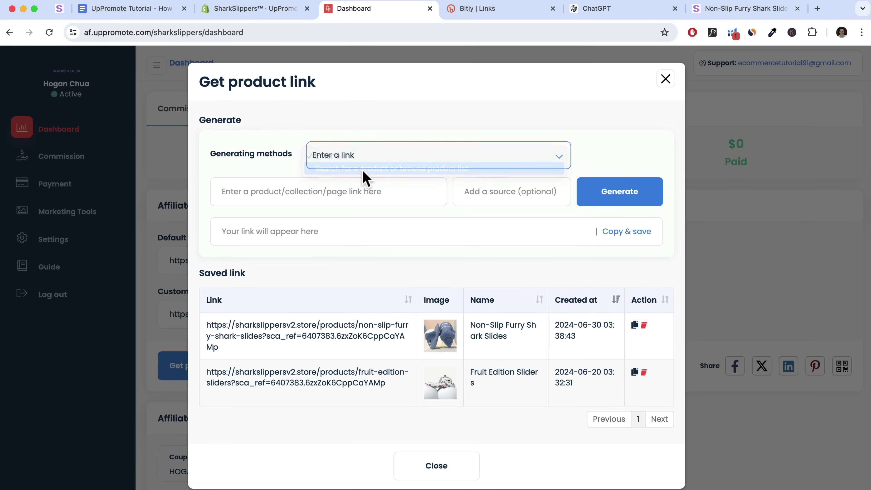
click(339, 196)
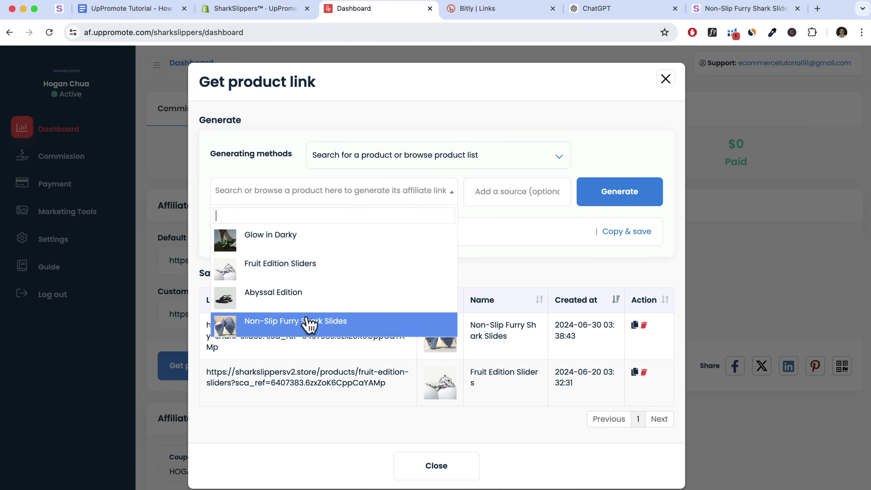
scroll(307, 319, down, 3)
scroll(265, 319, down, 2)
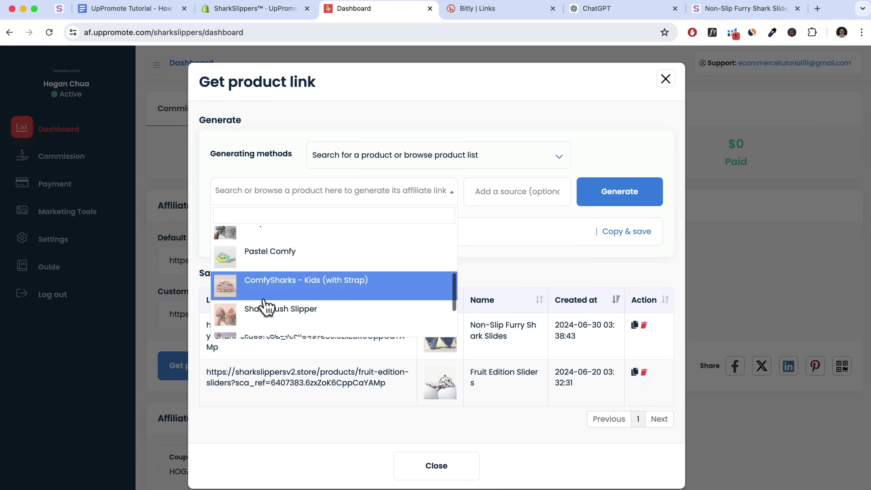
click(282, 320)
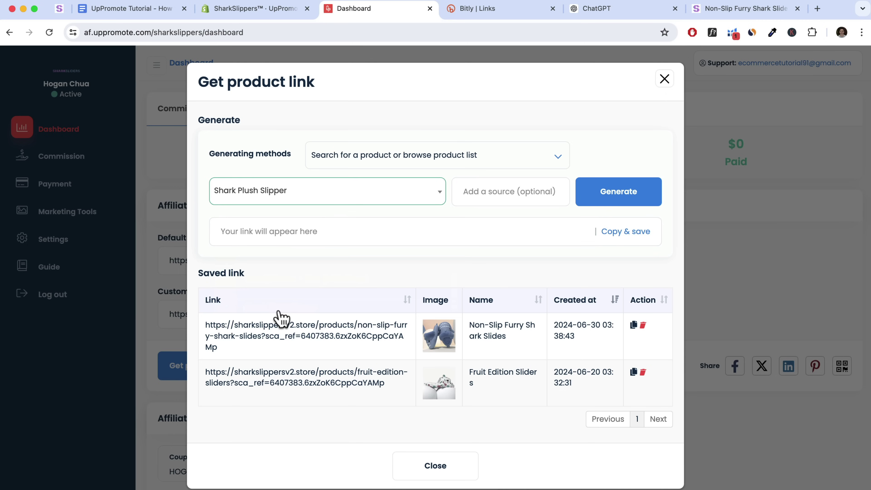
click(604, 198)
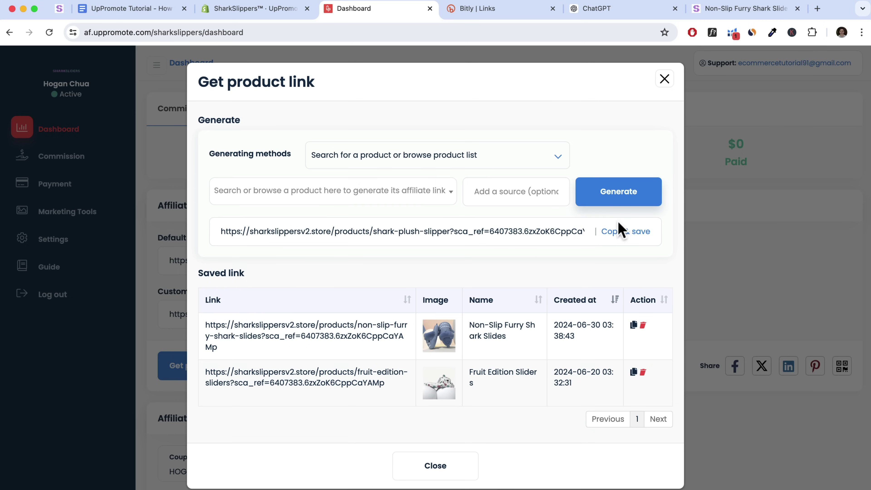
click(613, 236)
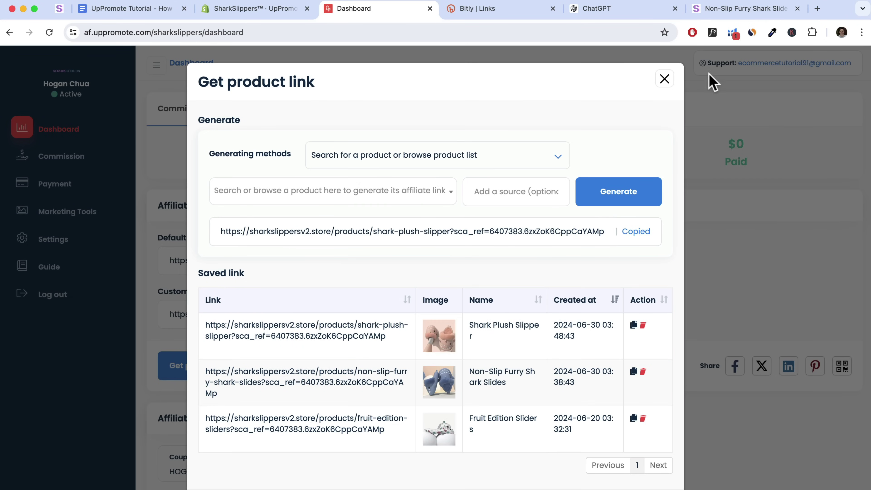
Open the copied Shark Plush Slipper link in a new tab to test it
click(817, 8)
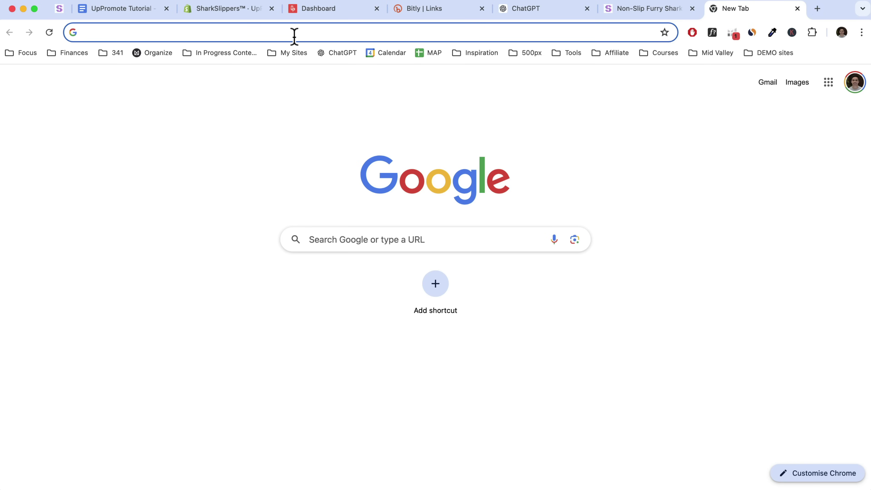
key(super+v)
drag(467, 33, 104, 32)
click(465, 33)
key(Return)
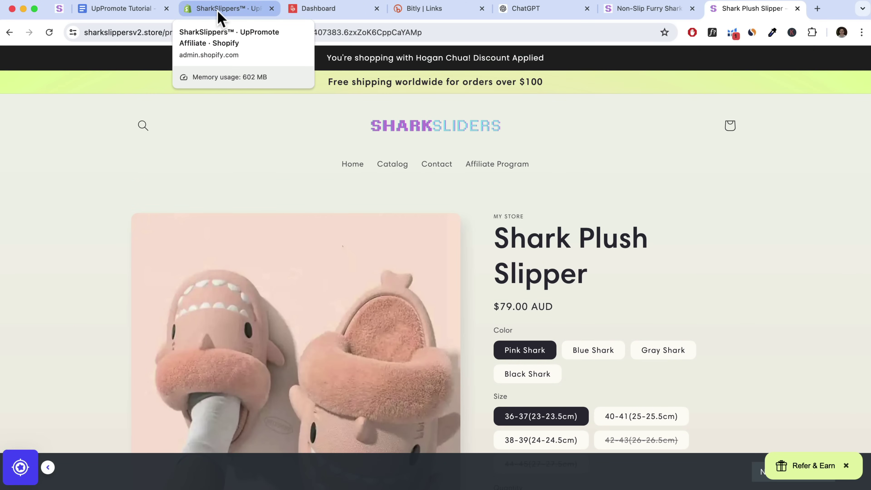
click(219, 14)
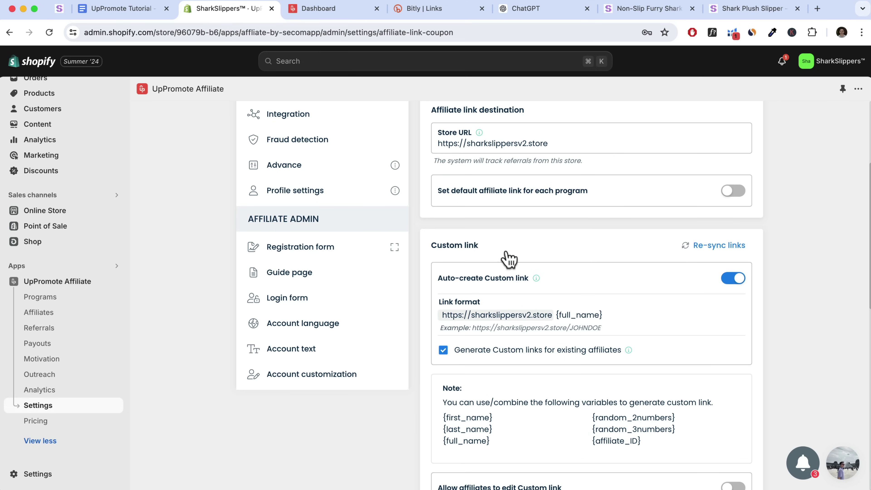
Turn on 'Shorten affiliate link with Bit.ly' in the link settings
scroll(587, 346, down, 5)
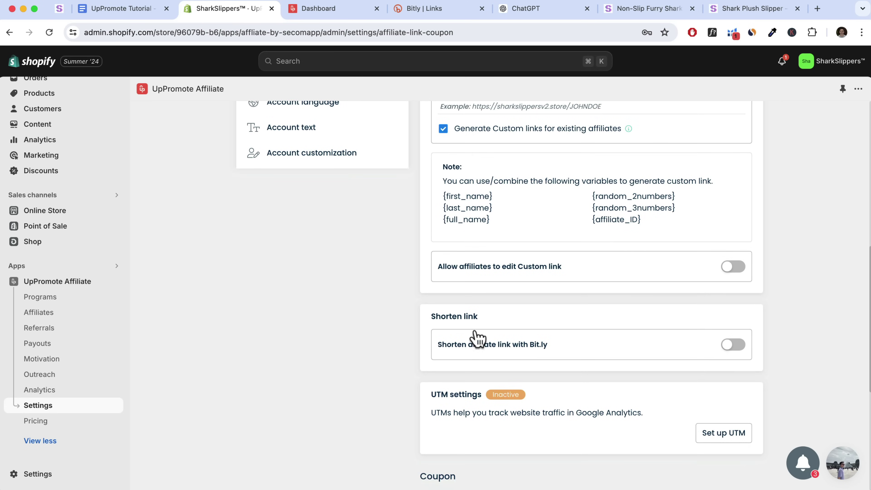
drag(429, 316, 490, 316)
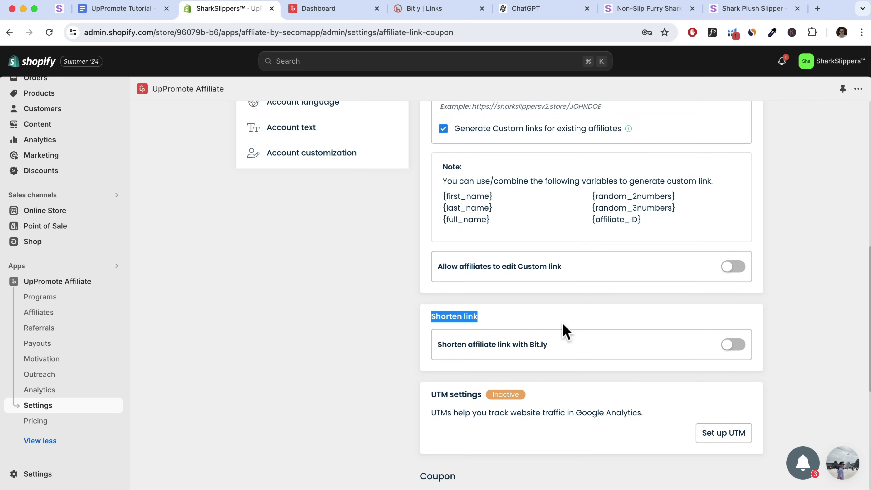
click(723, 346)
scroll(646, 345, down, 2)
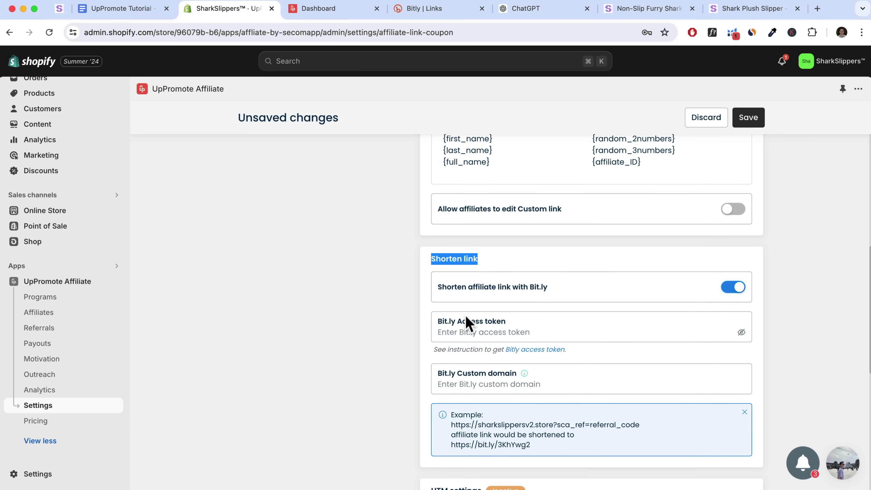
Check the Bitly links page and dashboard, then review the bit.ly shortening example
click(424, 9)
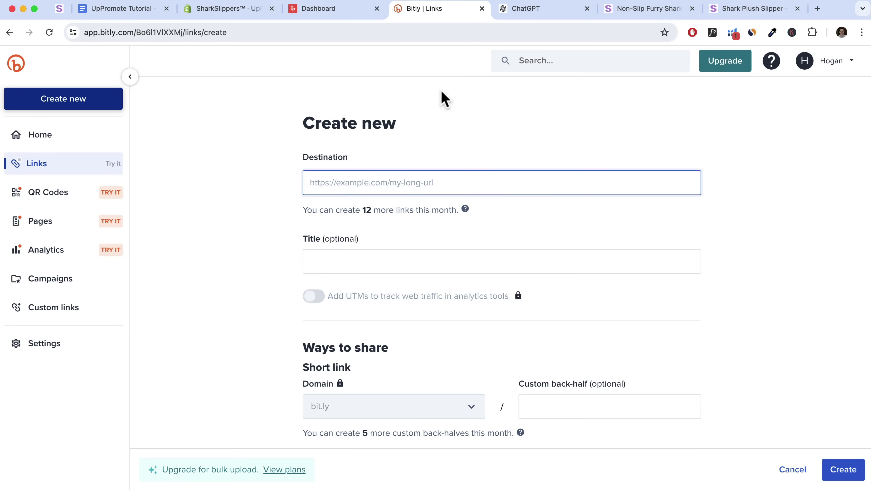
click(318, 14)
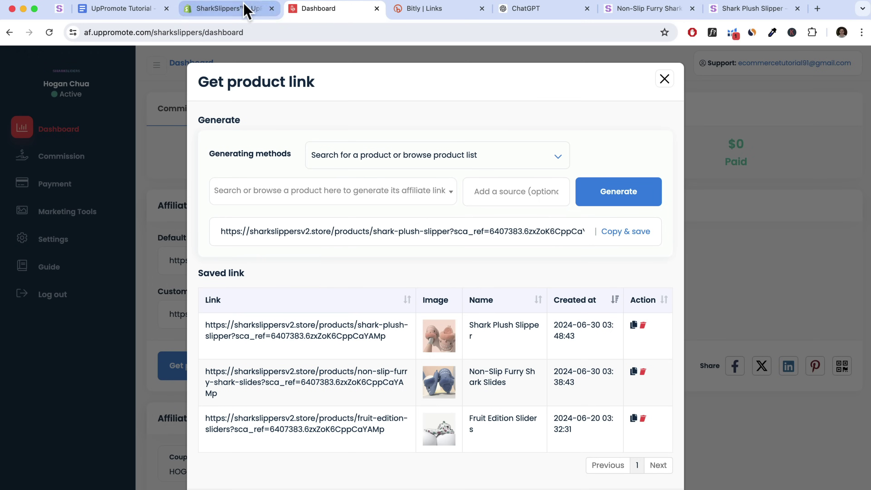
click(244, 10)
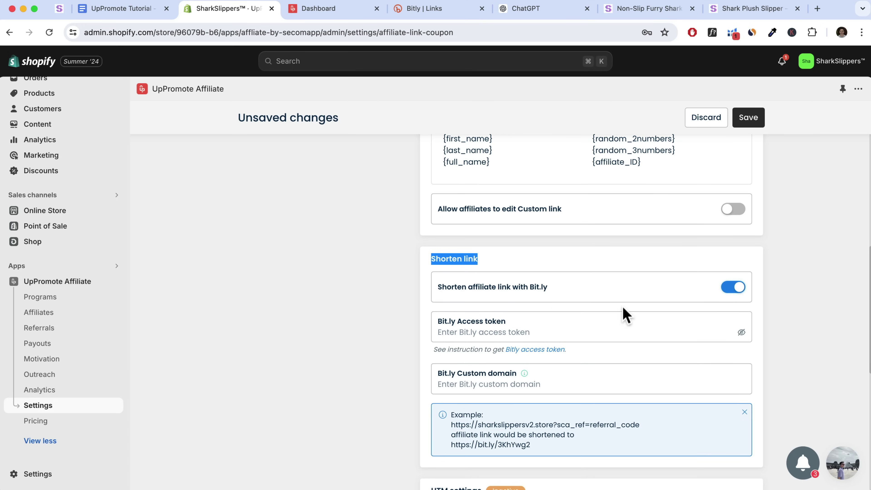
scroll(768, 366, down, 1)
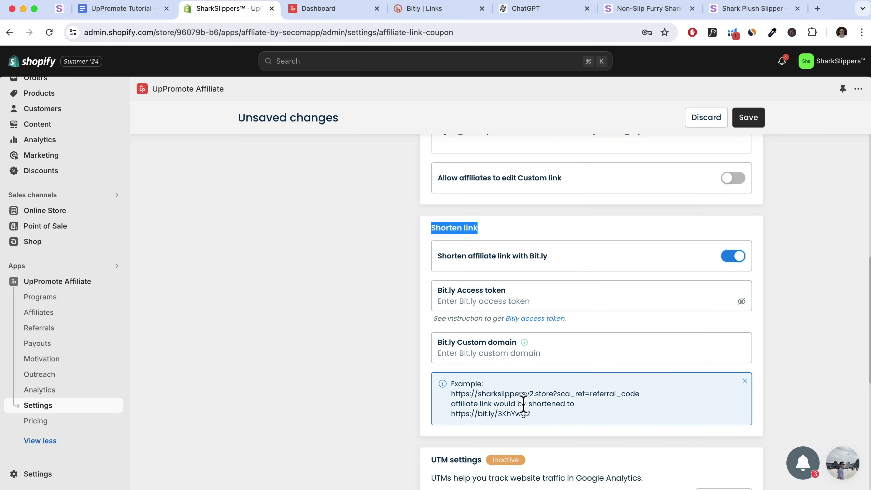
drag(454, 395, 642, 397)
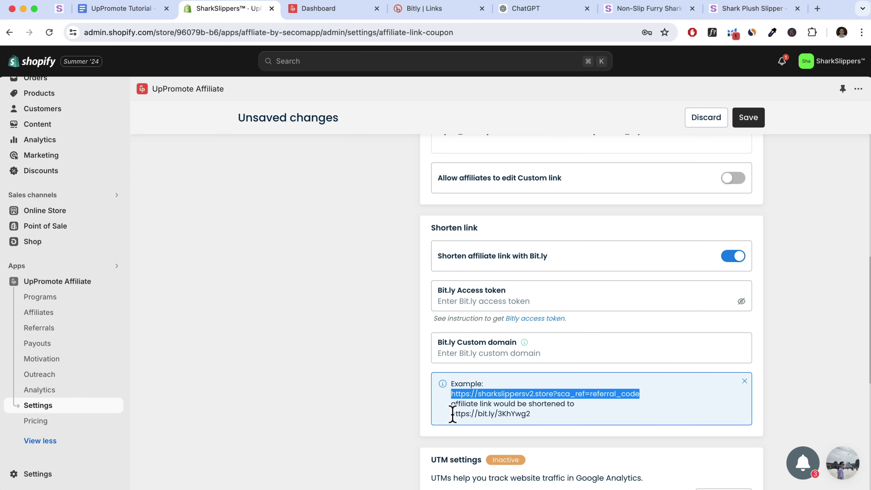
drag(453, 414, 531, 414)
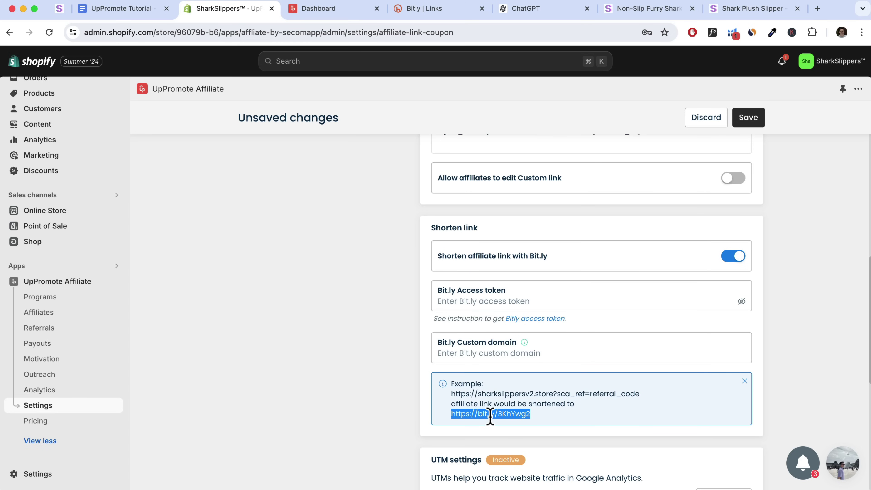
drag(535, 420, 451, 415)
drag(530, 416, 498, 416)
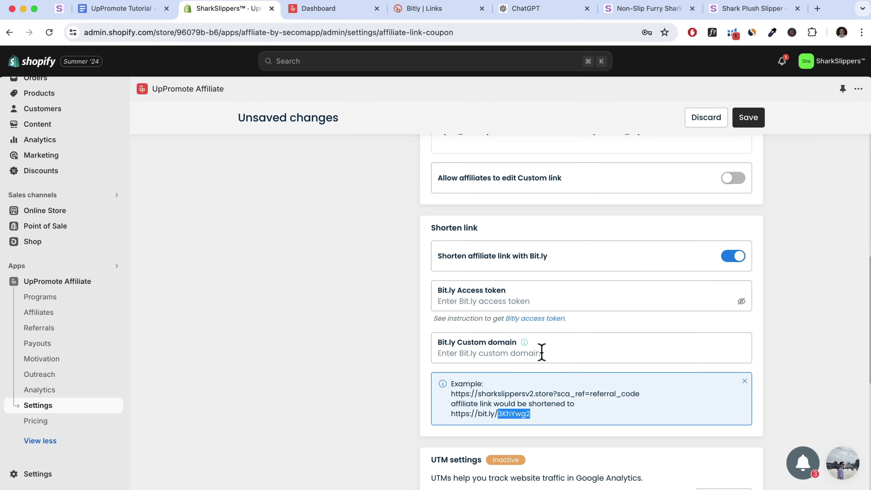
scroll(797, 274, up, 10)
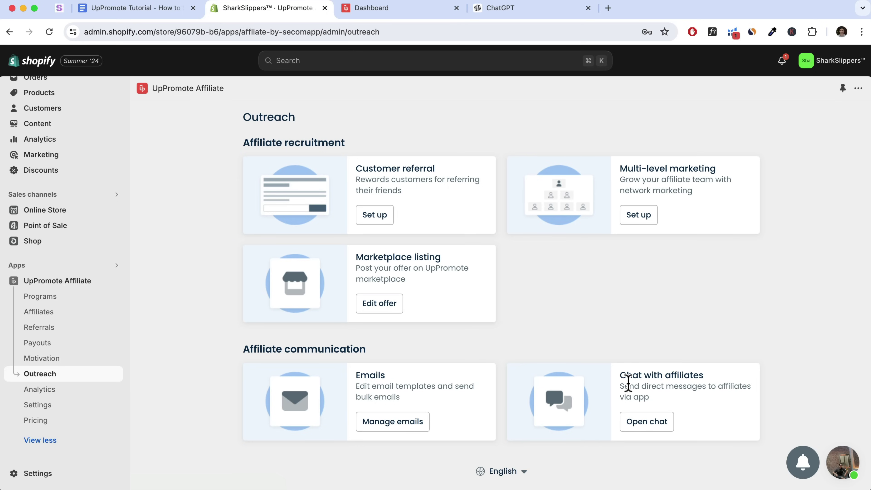
Enable 'Chat with affiliates' in the chat settings and save the change
drag(623, 375, 750, 377)
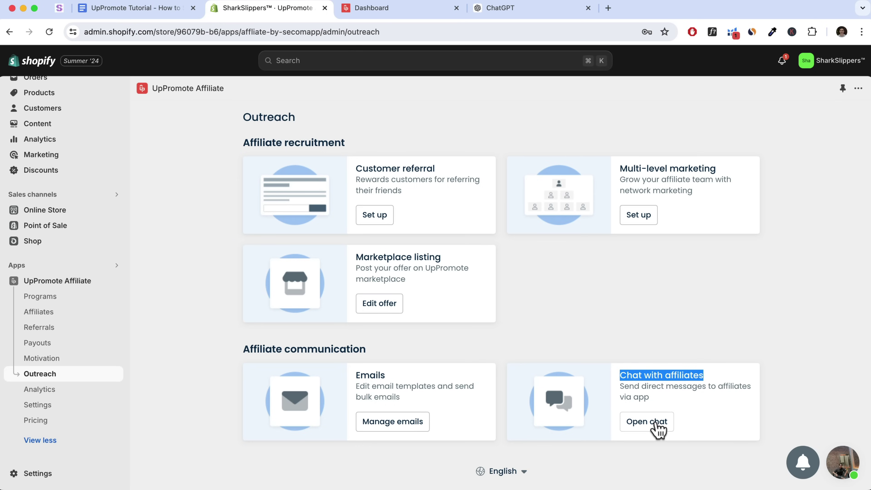
click(656, 426)
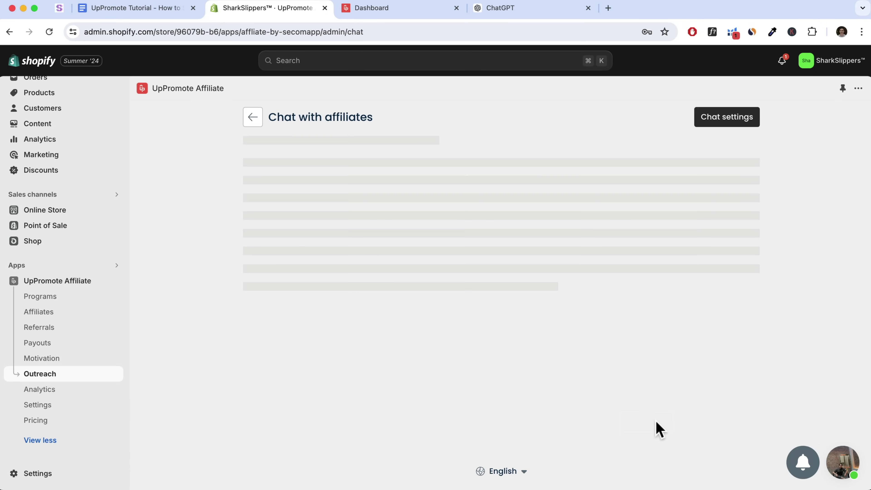
click(726, 122)
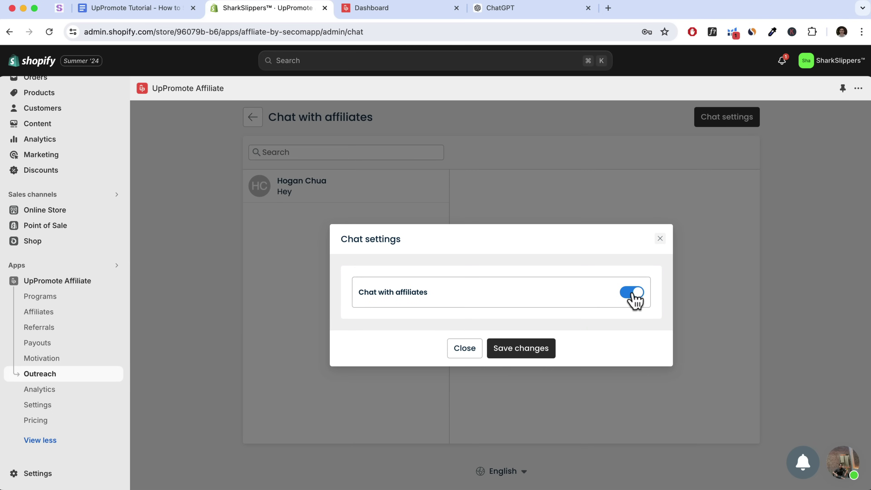
click(522, 355)
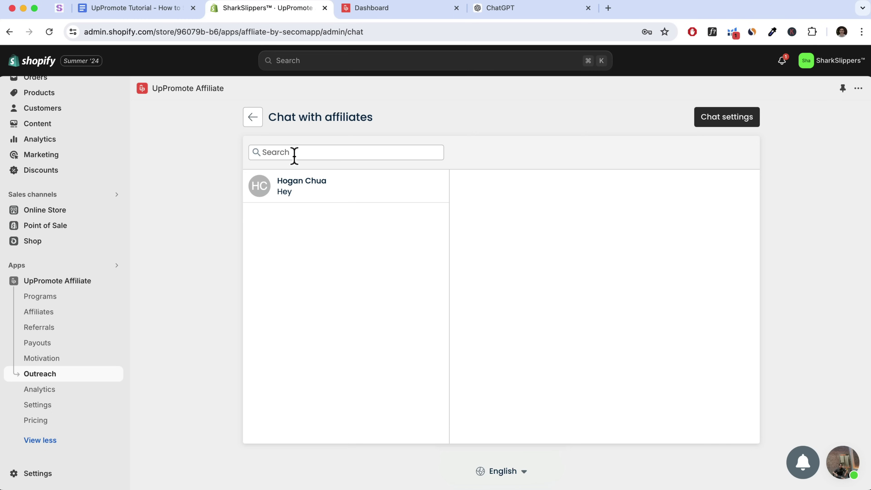
Check the affiliate conversation from the affiliate dashboard and the store admin chat
click(290, 193)
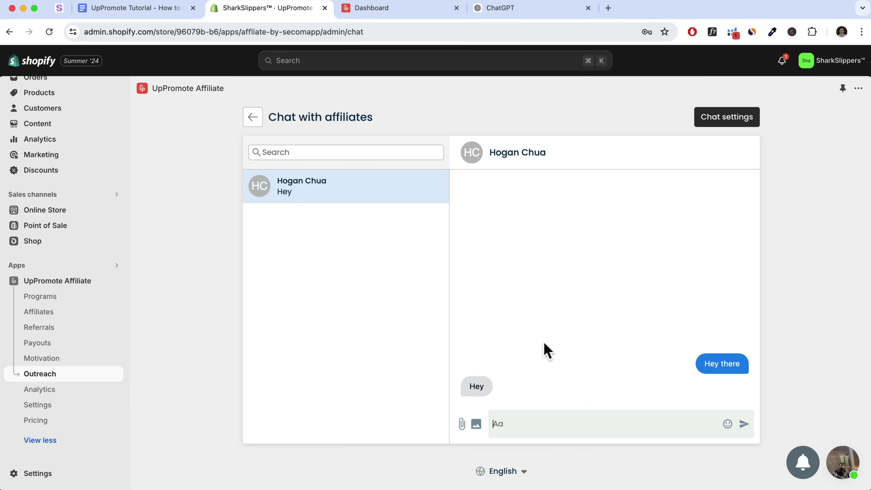
click(366, 10)
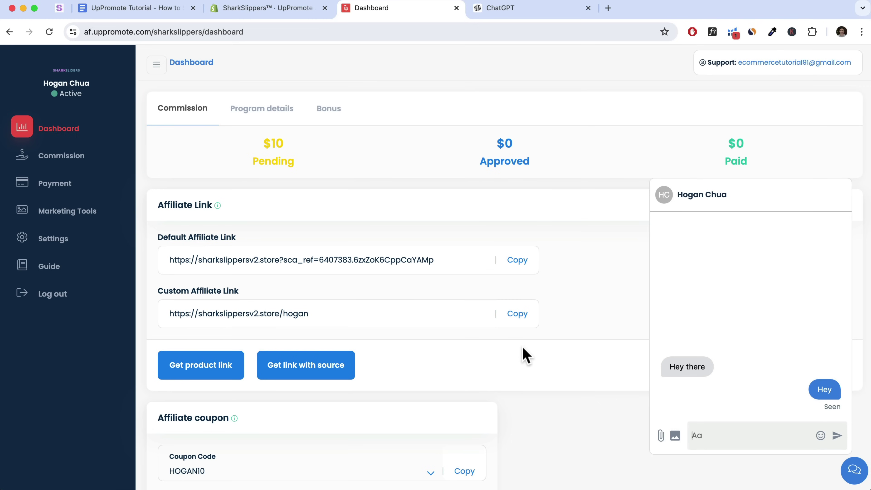
click(857, 478)
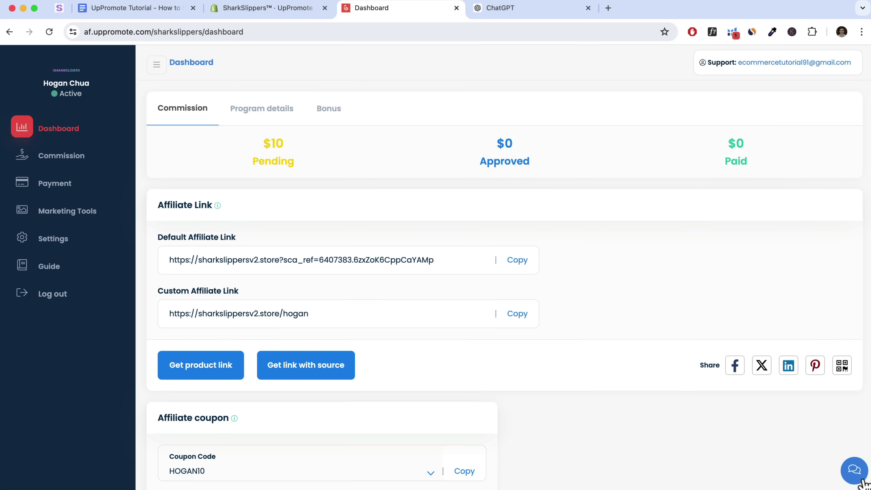
click(854, 473)
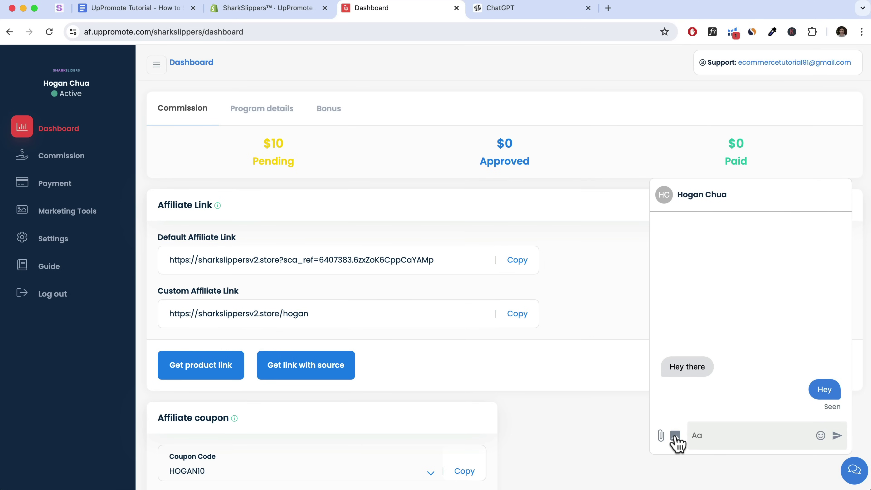
key(ctrl+shift+Tab)
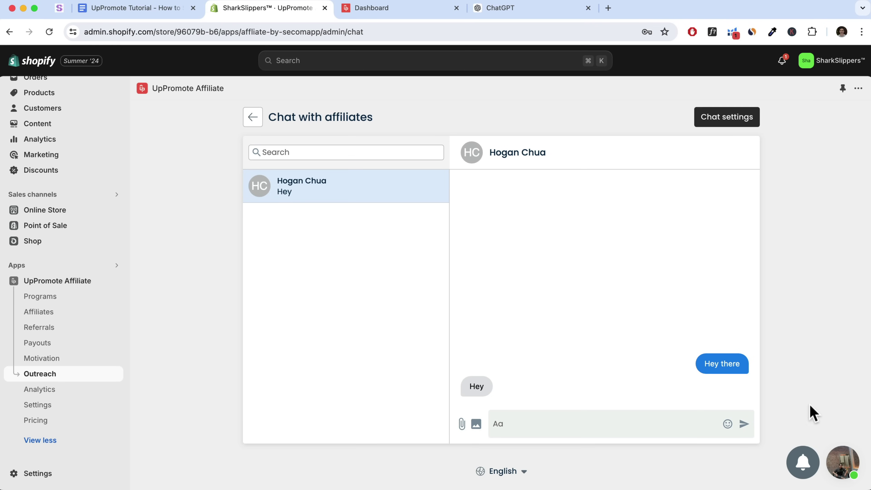
click(803, 464)
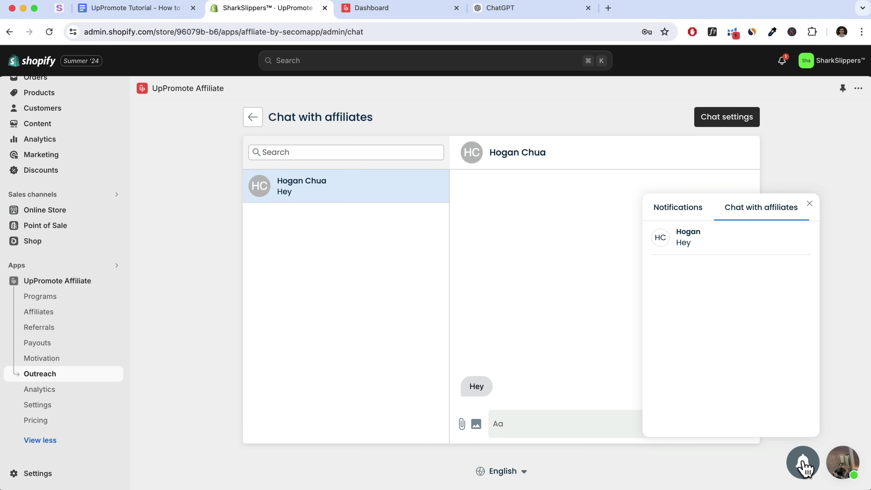
click(740, 244)
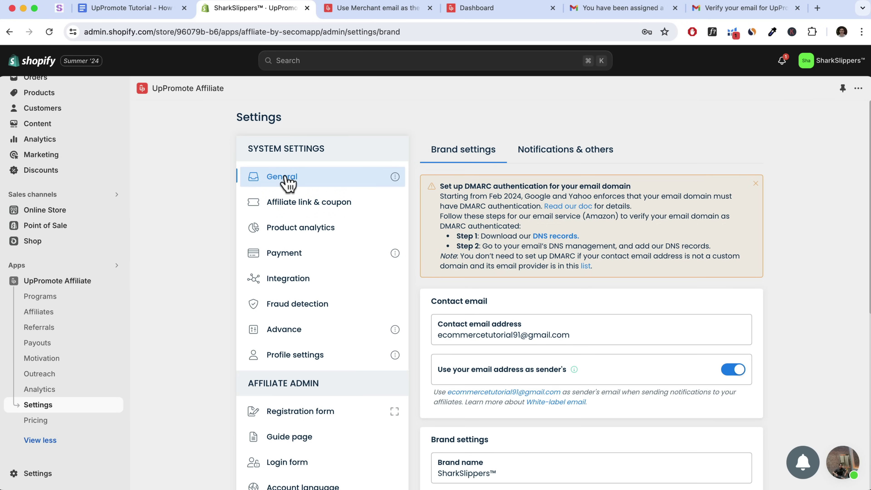
Check the no-reply sender address on the coupon email in Gmail
scroll(439, 301, down, 1)
drag(430, 291, 504, 295)
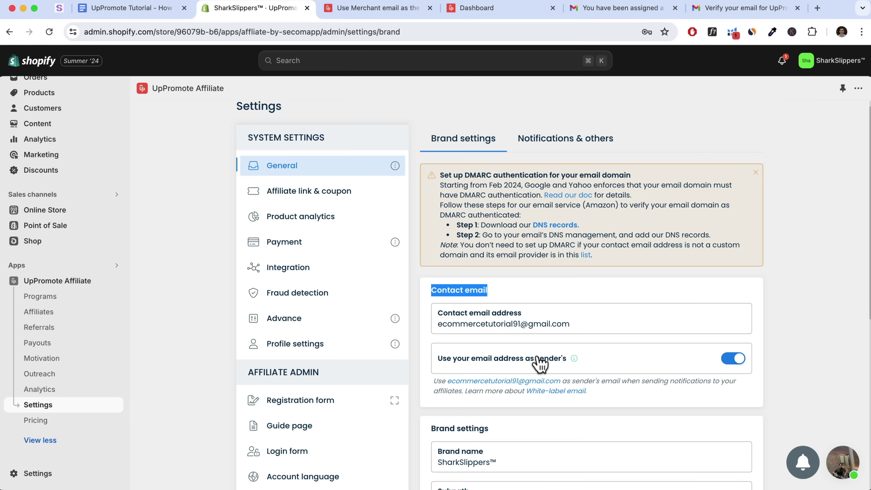
click(617, 10)
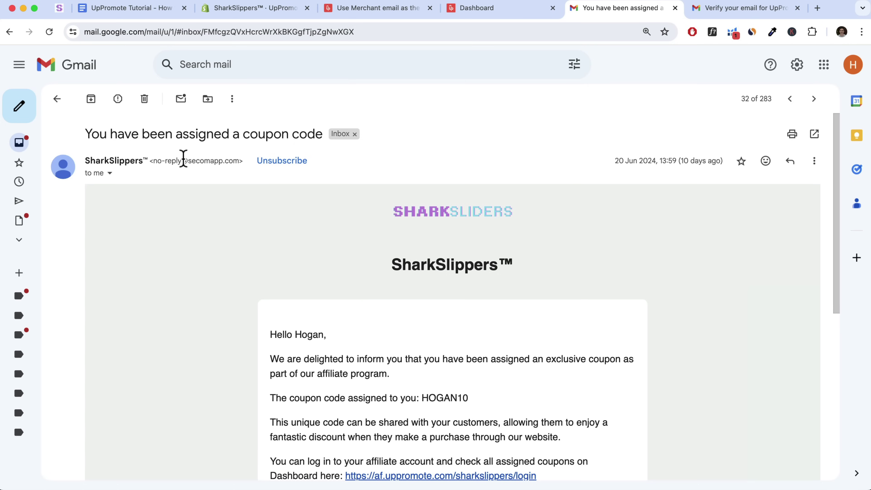
drag(156, 161, 238, 161)
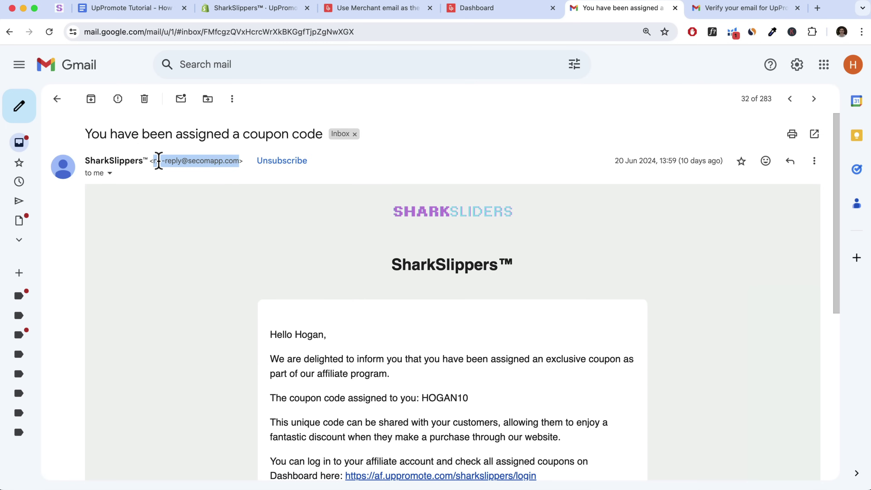
scroll(317, 272, down, 2)
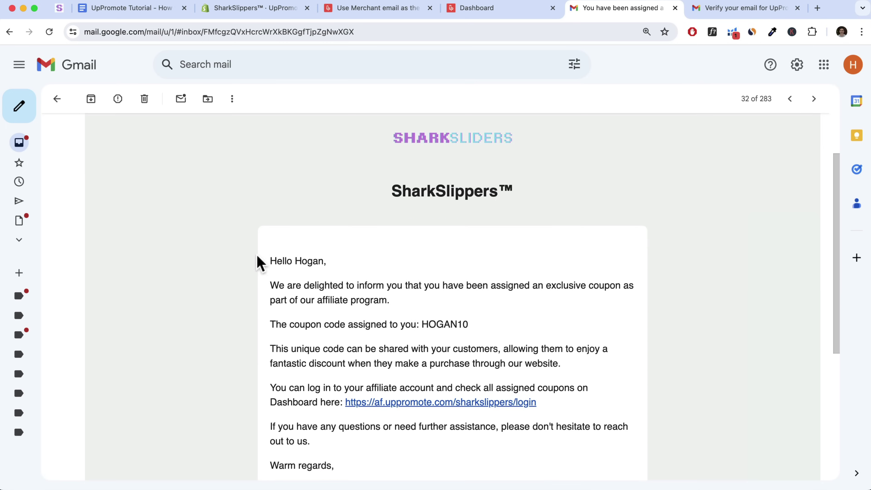
scroll(408, 314, up, 2)
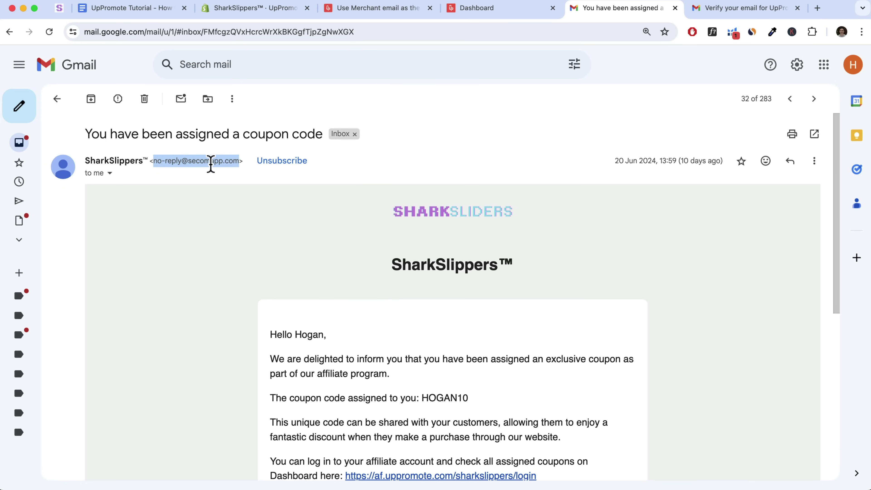
Review the contact email address used as sender in Settings > General
click(250, 8)
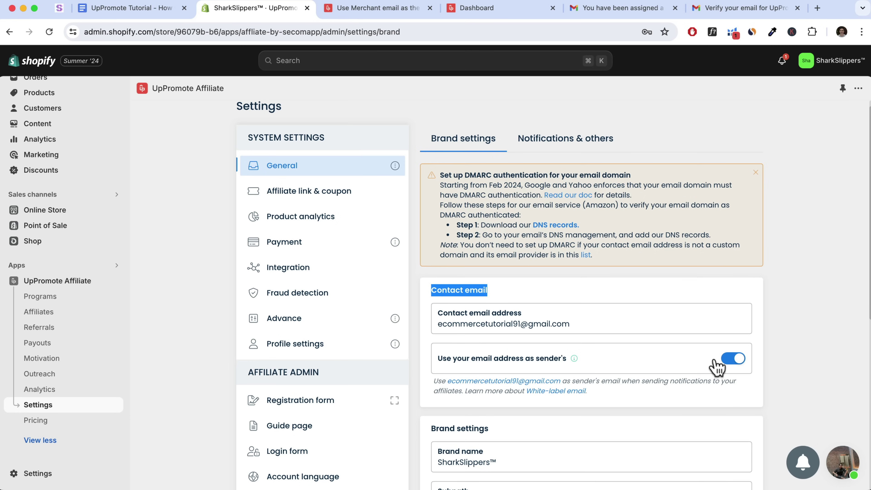
click(562, 323)
drag(562, 323, 570, 323)
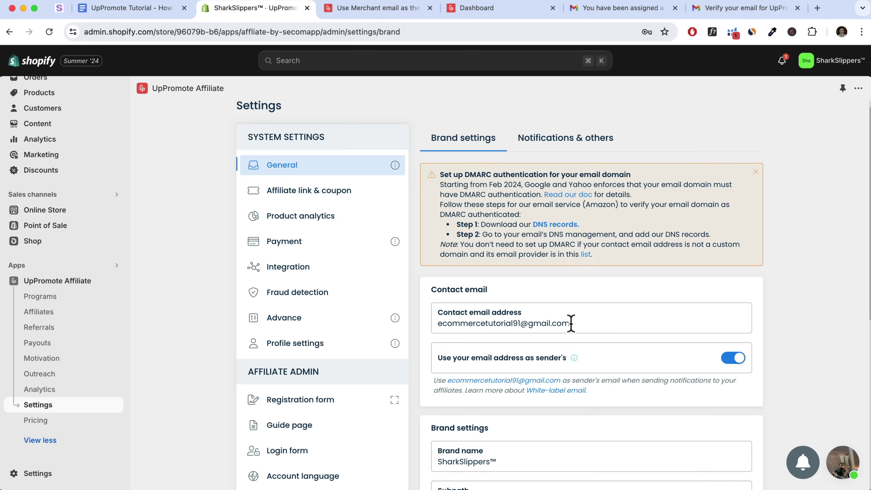
drag(570, 323, 520, 324)
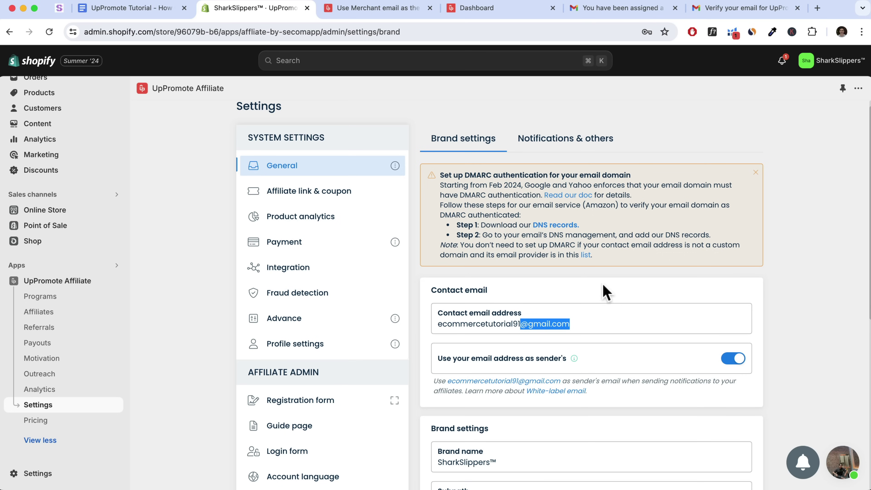
click(741, 12)
Verify the contact email through the UpPromote verification link and confirm it in settings
scroll(419, 238, up, 1)
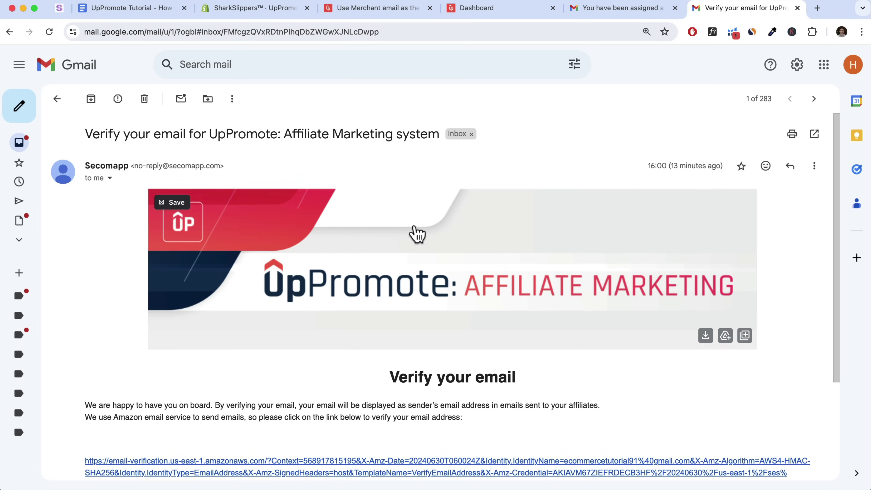
scroll(377, 295, down, 3)
scroll(394, 287, up, 3)
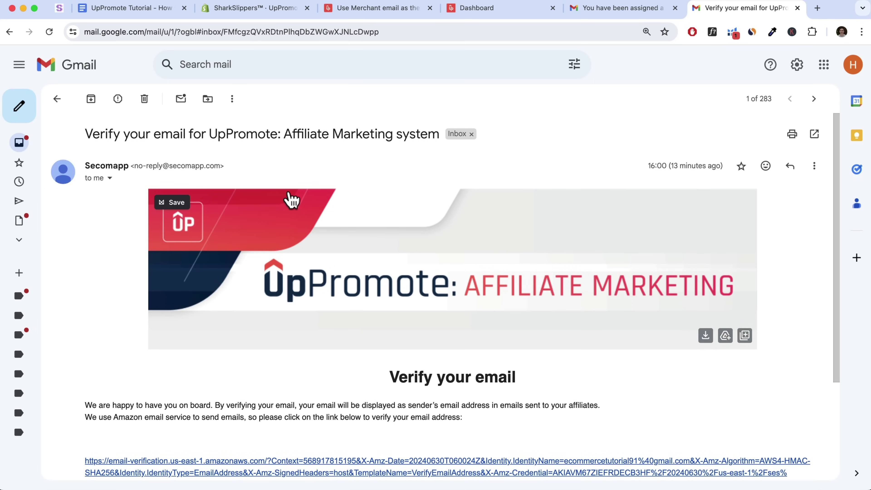
scroll(309, 213, down, 2)
click(427, 410)
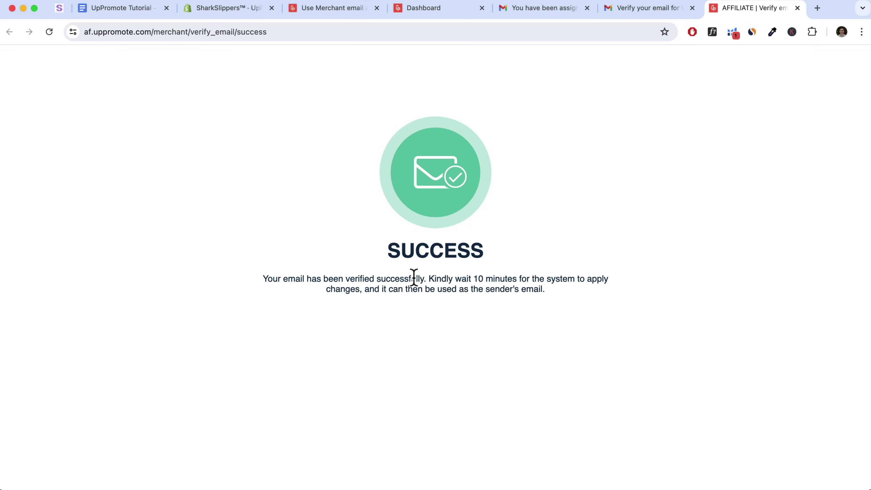
click(236, 12)
click(563, 328)
drag(576, 324, 436, 331)
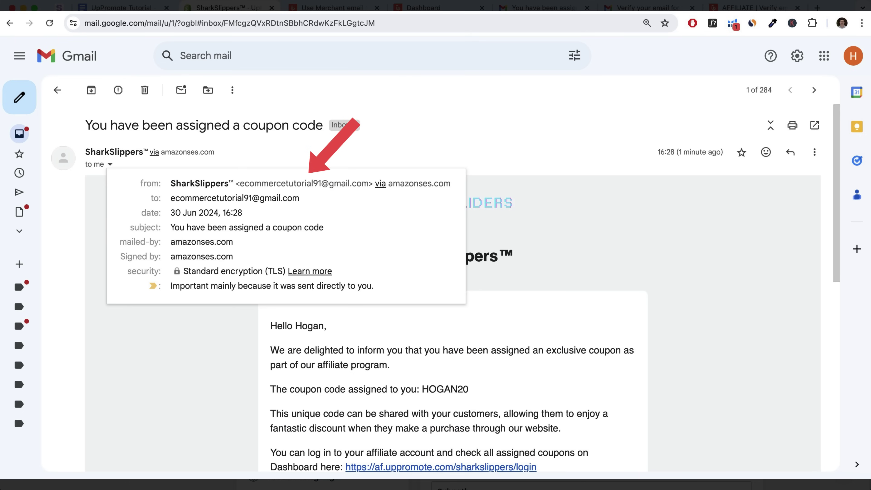
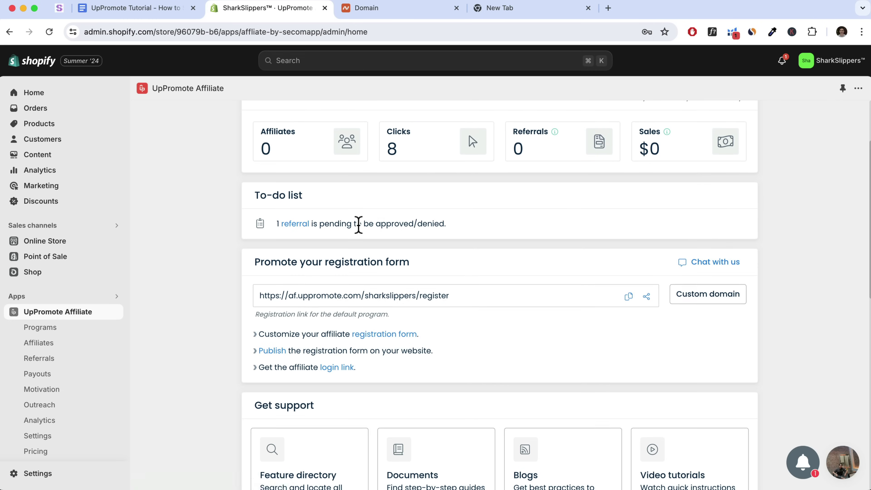
Enter affiliates.sharkslippersv2.store in the Add domain dialog's custom domain field
scroll(206, 162, up, 3)
drag(241, 117, 293, 123)
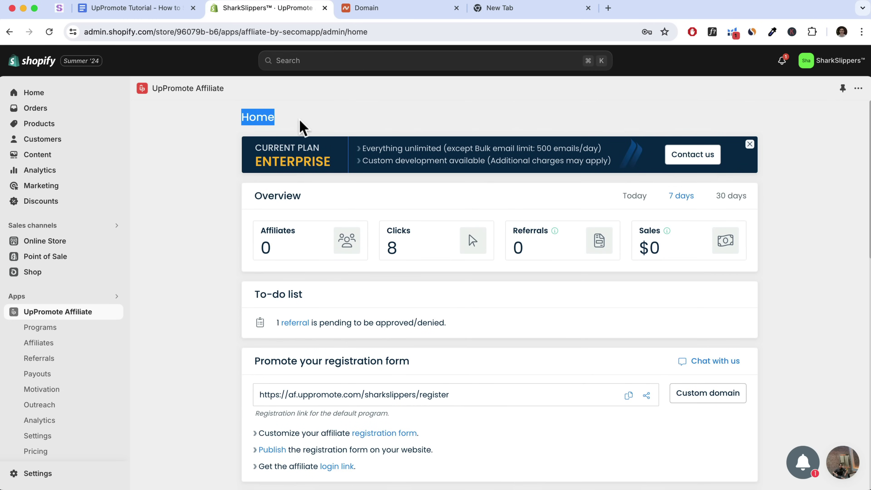
scroll(338, 314, down, 2)
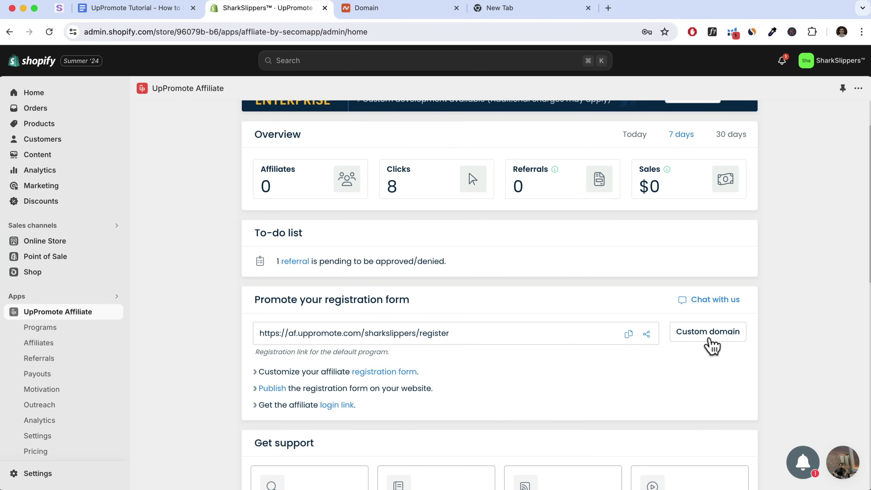
click(712, 345)
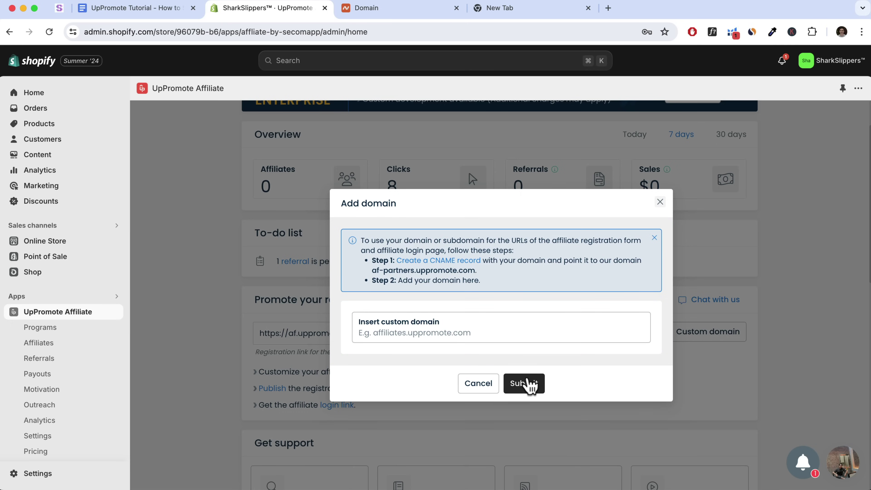
click(660, 203)
drag(456, 335, 678, 342)
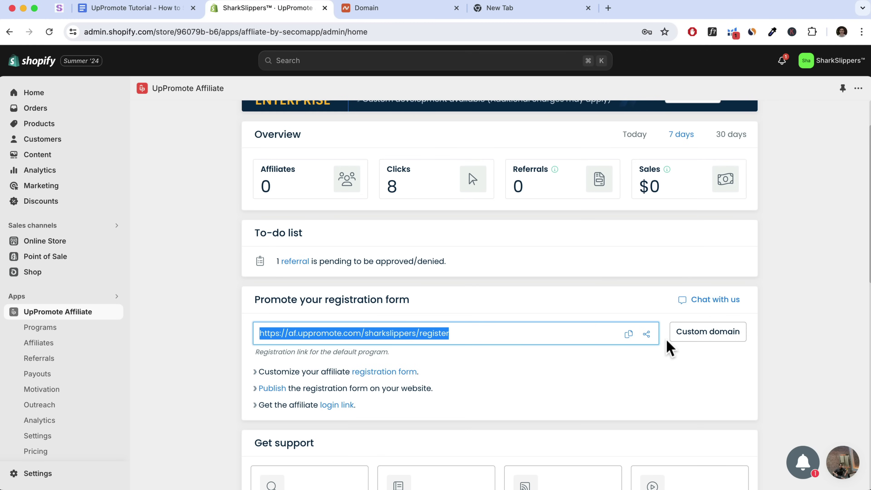
click(540, 356)
click(716, 337)
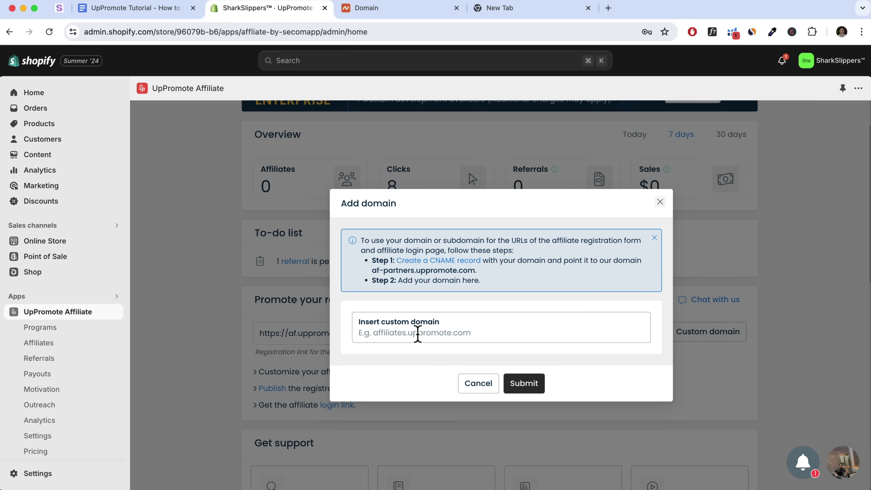
text(affiliates.sharkslippersv2.store)
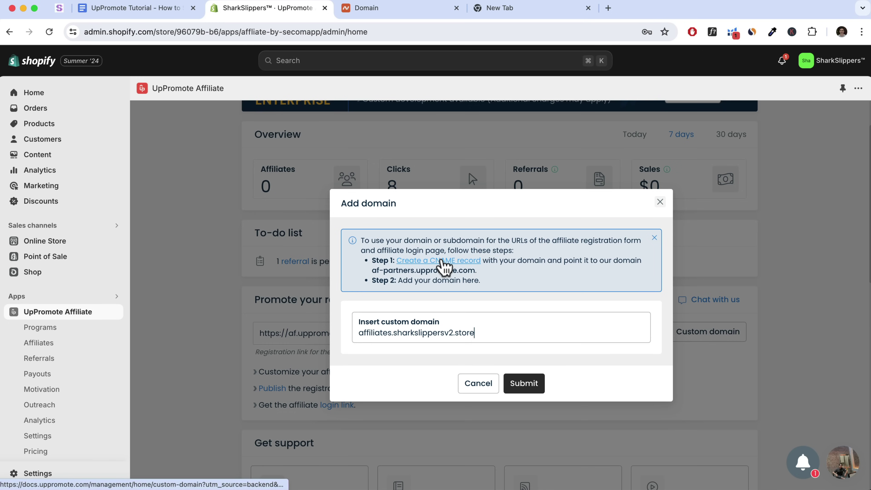
Open the 'Create a CNAME record' guide and read its CNAME setup instructions
click(436, 267)
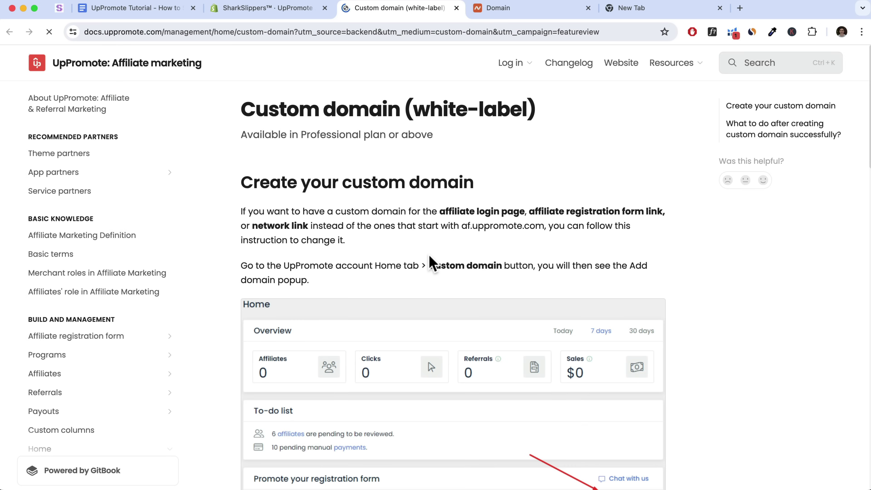
scroll(433, 264, down, 10)
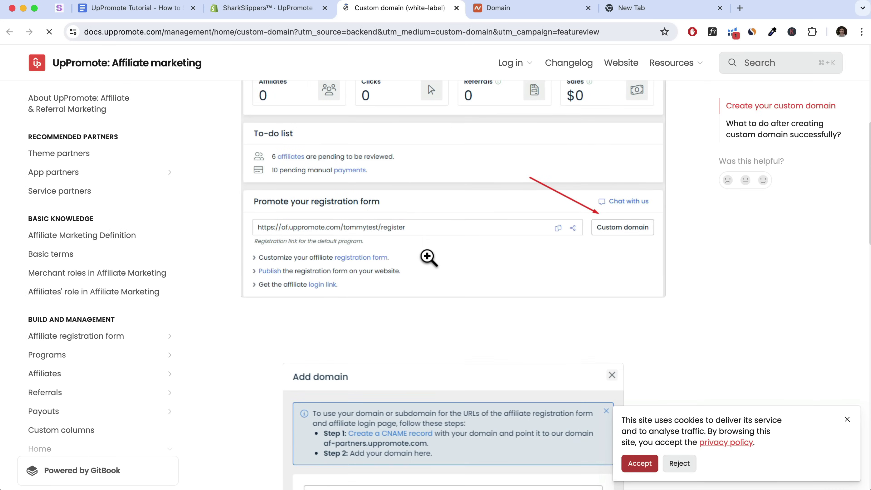
scroll(429, 264, down, 8)
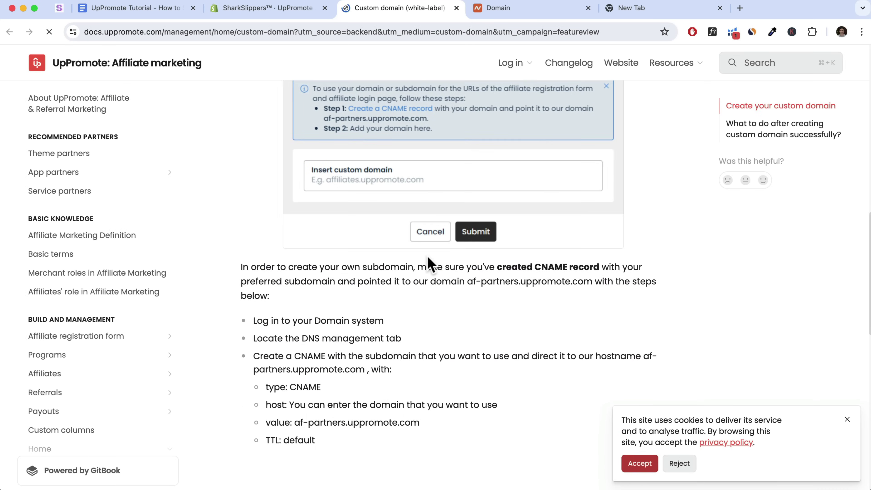
scroll(427, 257, down, 7)
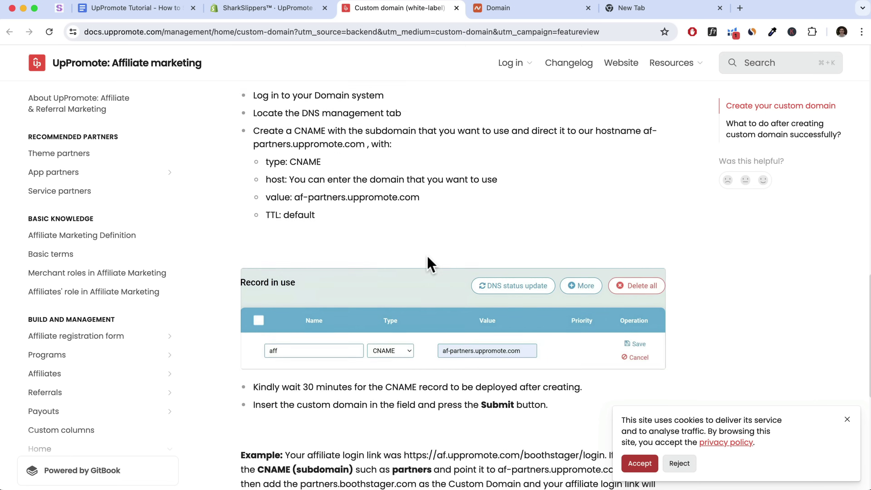
scroll(427, 257, up, 6)
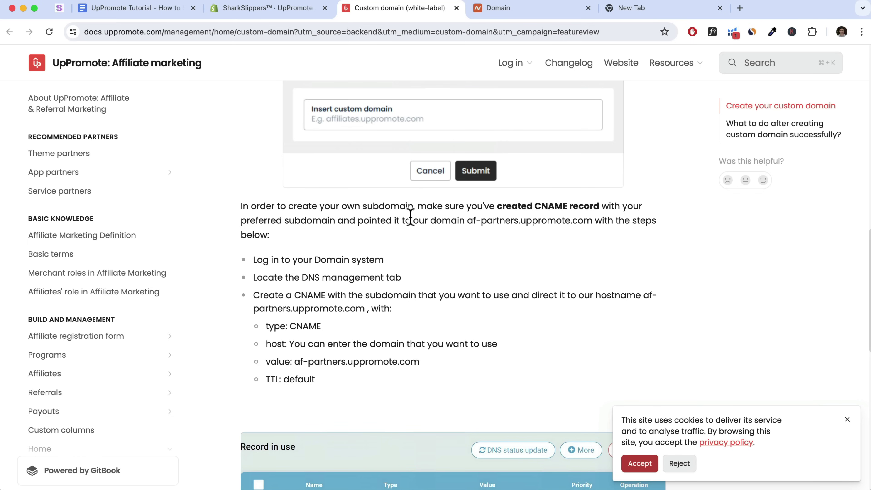
click(507, 16)
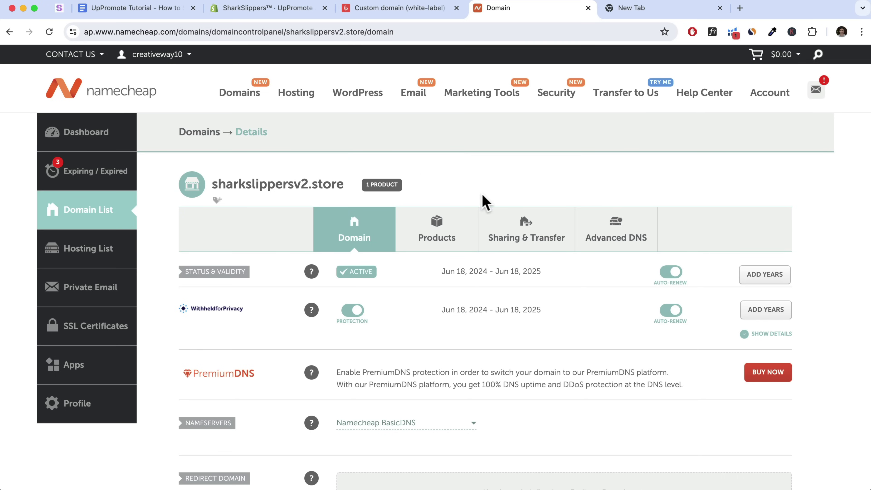
Compare sharkslippersv2.store's Namecheap host records with the guide's CNAME record requirements
drag(341, 185, 209, 183)
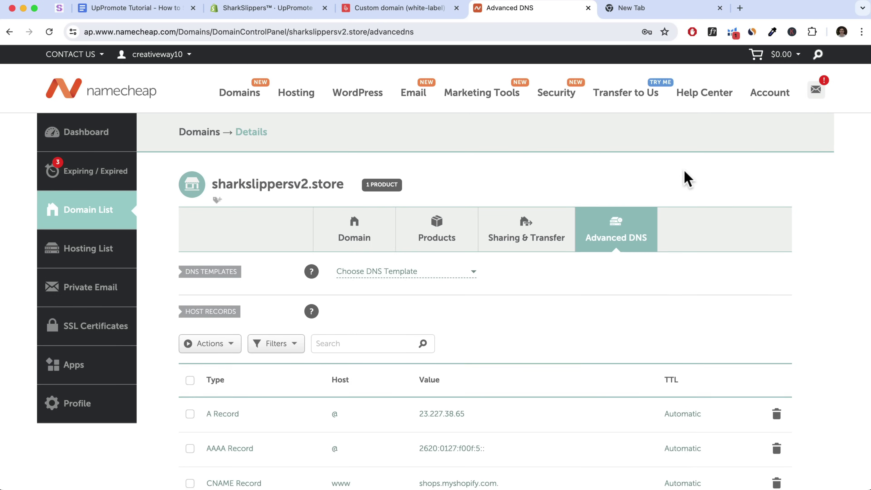
scroll(674, 192, down, 2)
scroll(674, 193, down, 2)
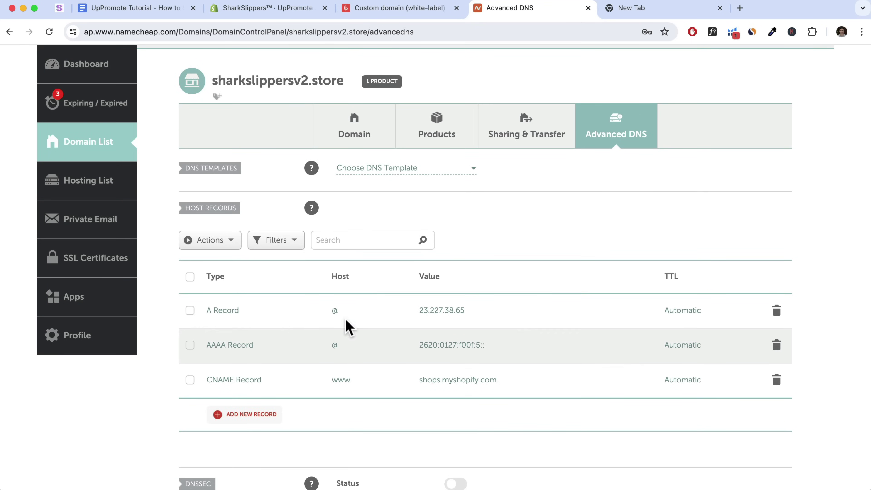
click(391, 11)
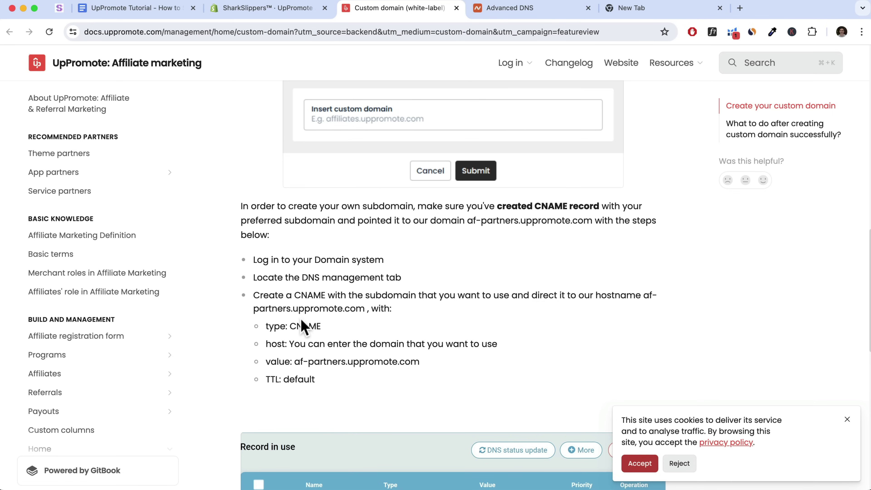
drag(296, 296, 323, 293)
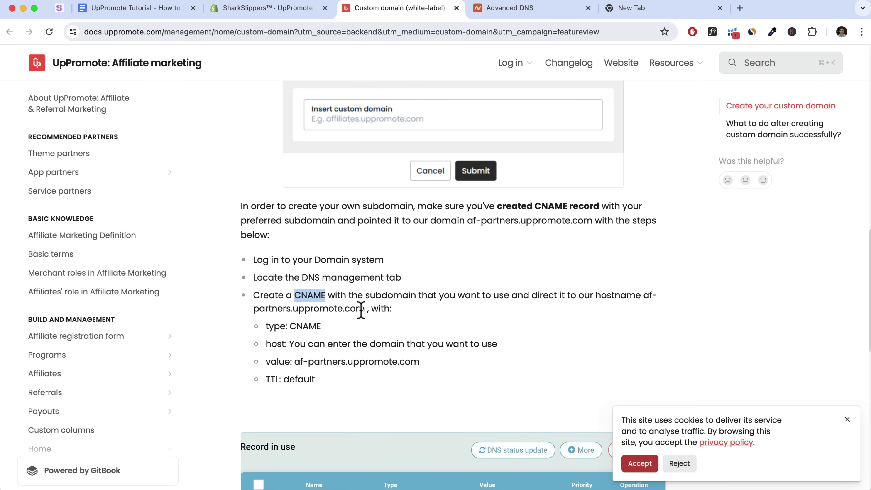
drag(294, 326, 498, 344)
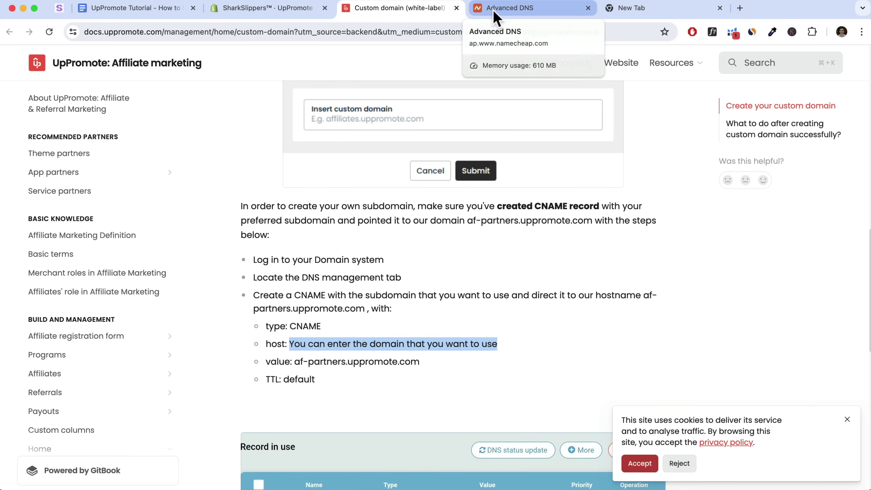
click(500, 10)
Add a new CNAME host record in Namecheap for the affiliates host
click(258, 417)
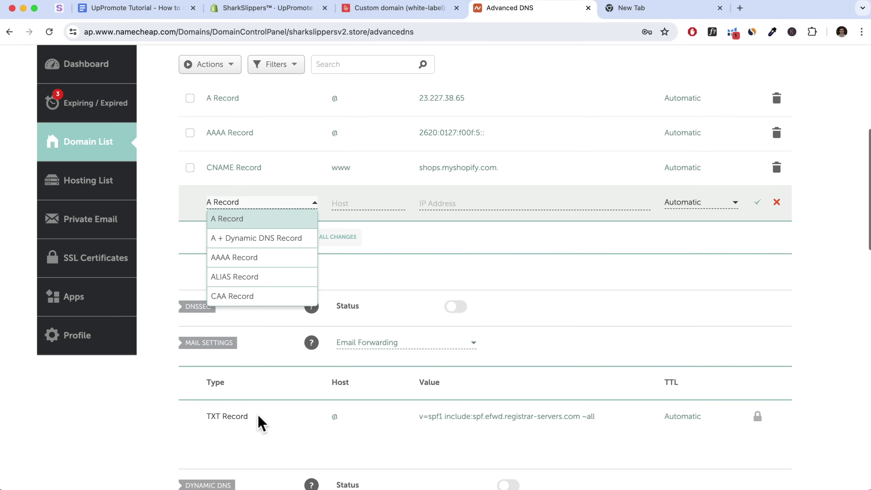
scroll(255, 290, down, 2)
scroll(255, 289, down, 1)
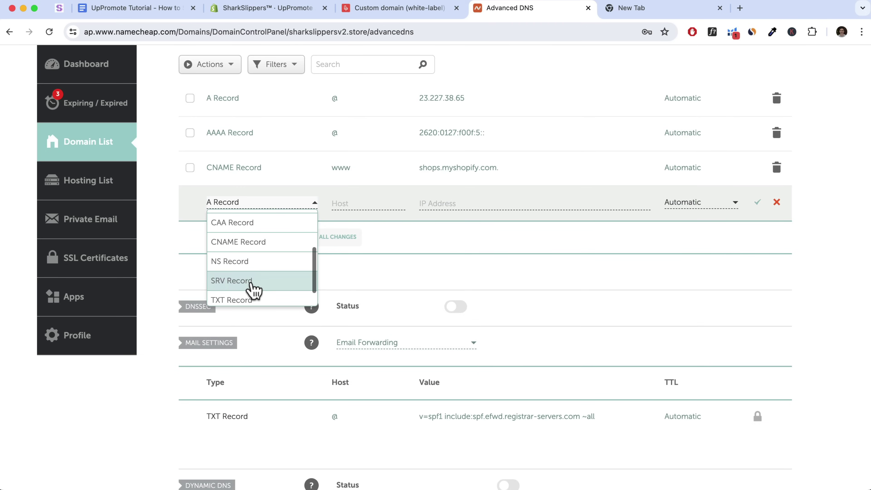
click(263, 251)
click(341, 203)
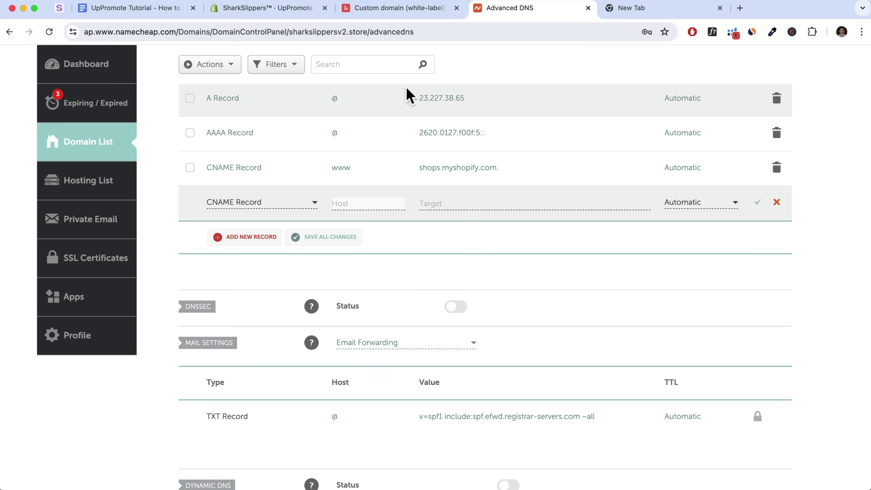
text(affiliates)
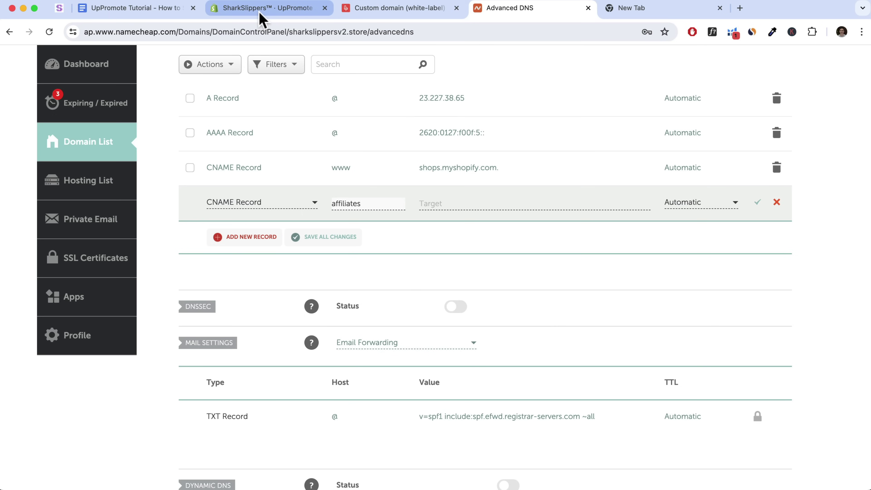
Set the record's target to af-partners.uppromote.com, copied from the guide, and save it
click(390, 12)
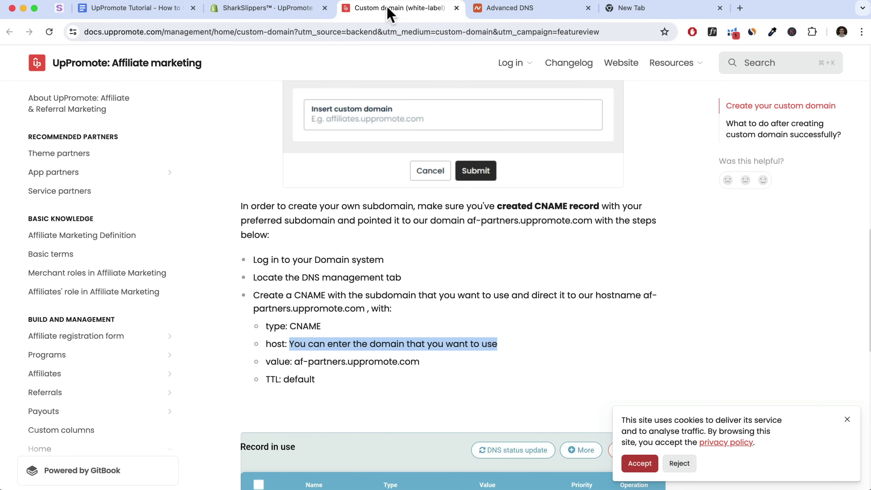
scroll(385, 375, down, 1)
drag(421, 345, 294, 345)
right_click(311, 346)
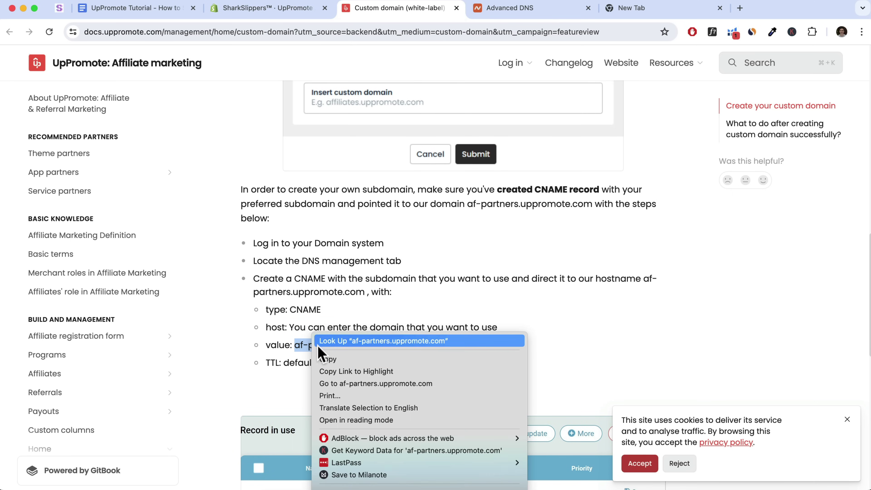
click(339, 358)
scroll(339, 357, down, 3)
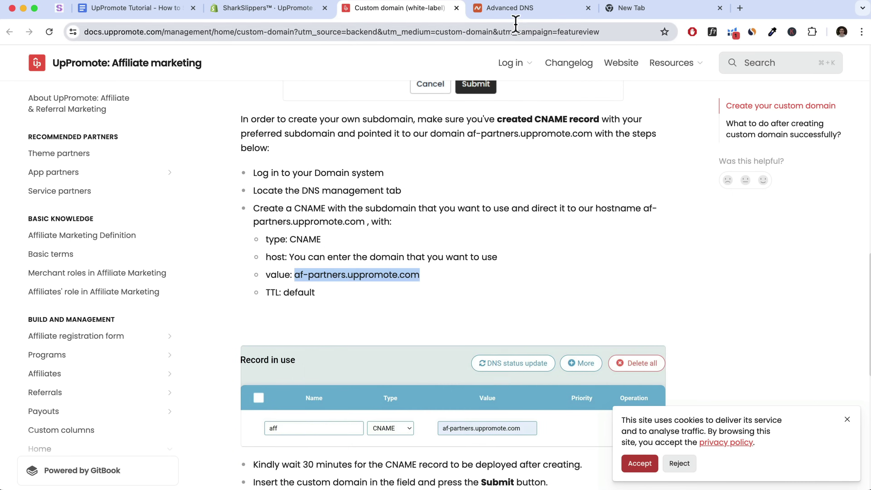
click(515, 9)
right_click(438, 204)
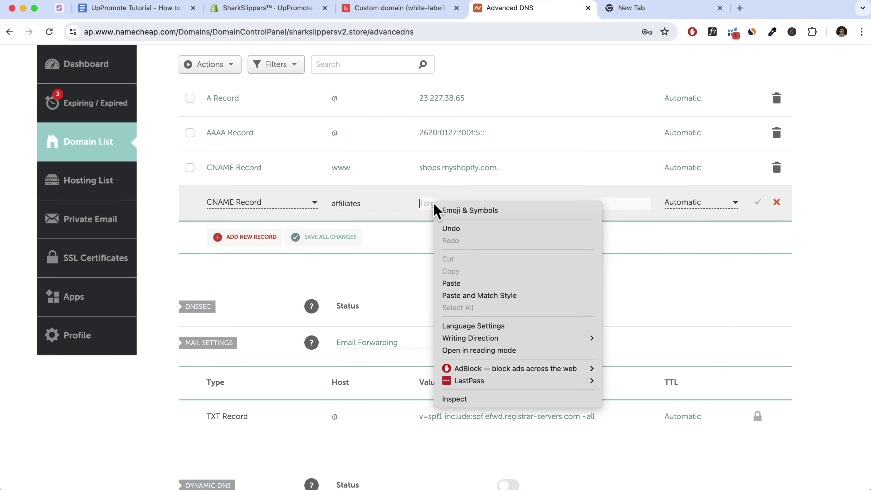
click(474, 296)
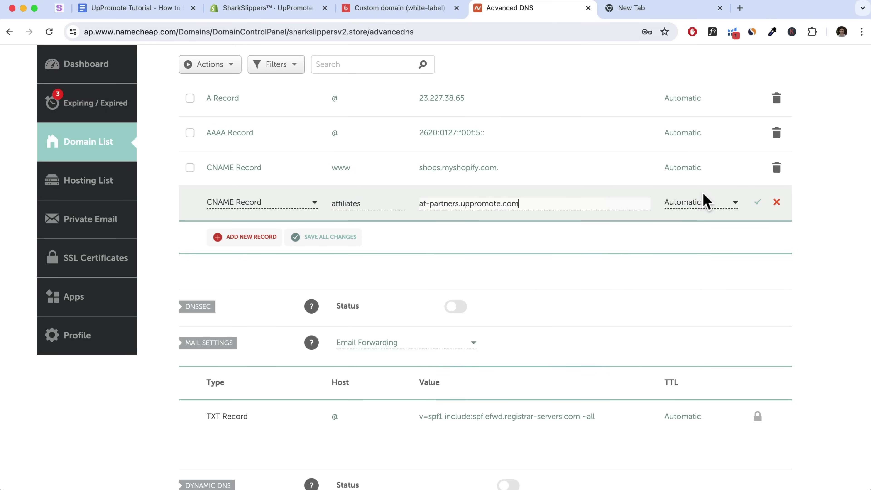
click(757, 202)
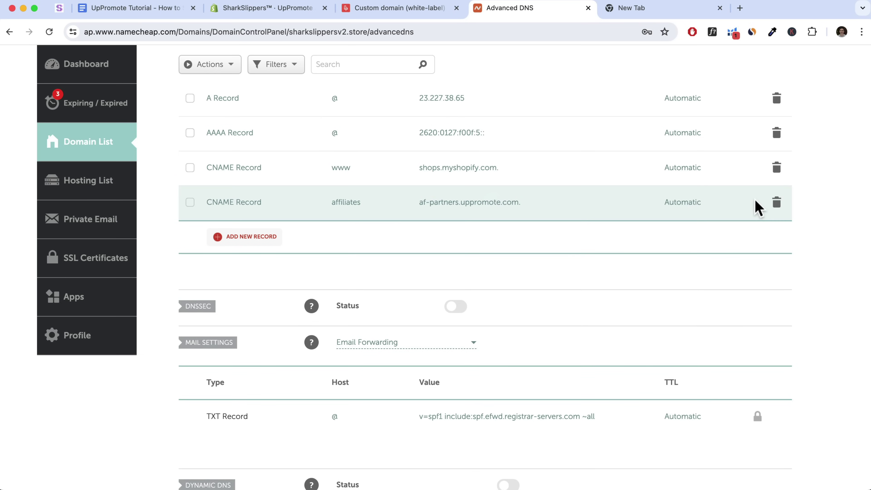
Finish reading the CNAME guide and return to the Add domain dialog
click(429, 8)
scroll(512, 325, down, 5)
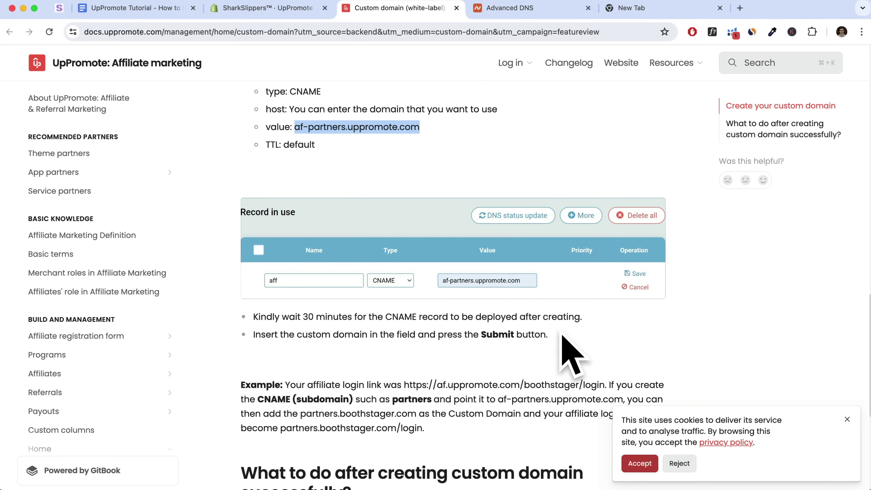
scroll(541, 334, down, 3)
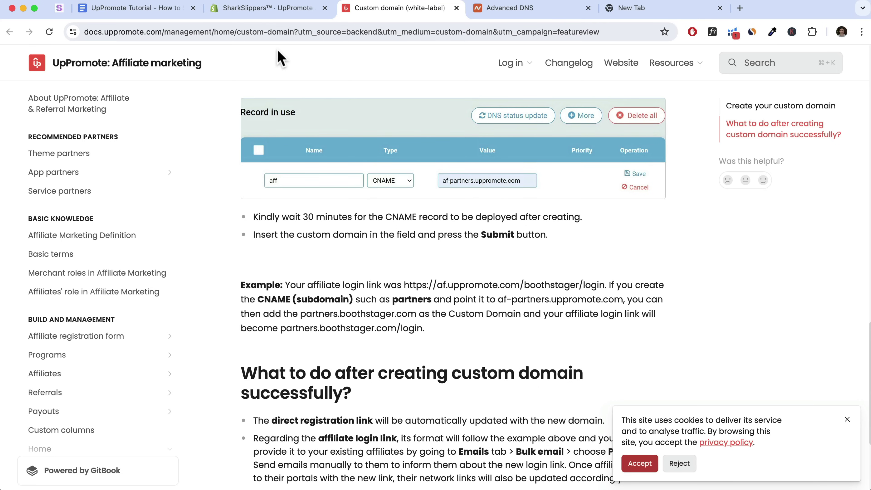
click(278, 10)
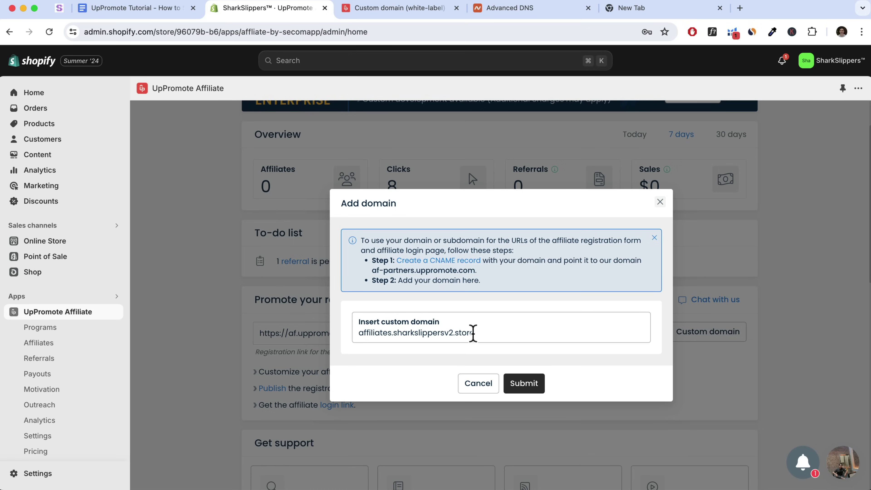
Submit affiliates.sharkslippersv2.store as the custom domain and recheck Namecheap's DNS records
click(523, 384)
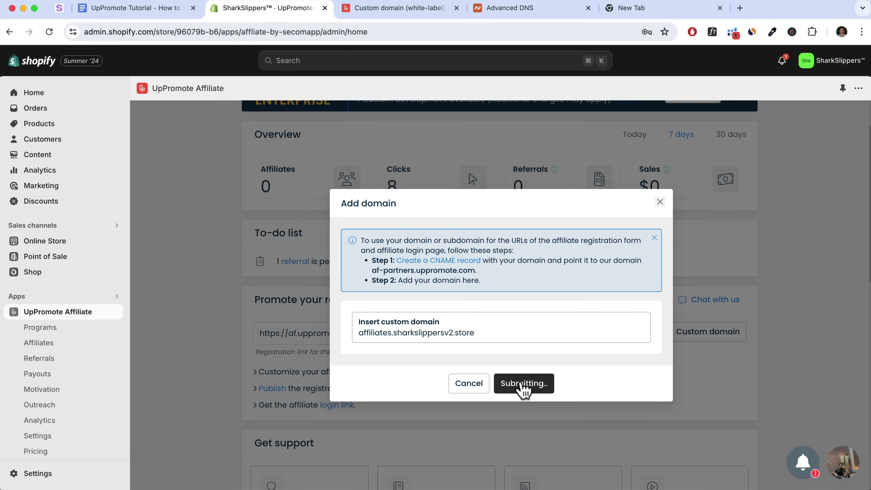
drag(391, 332, 356, 342)
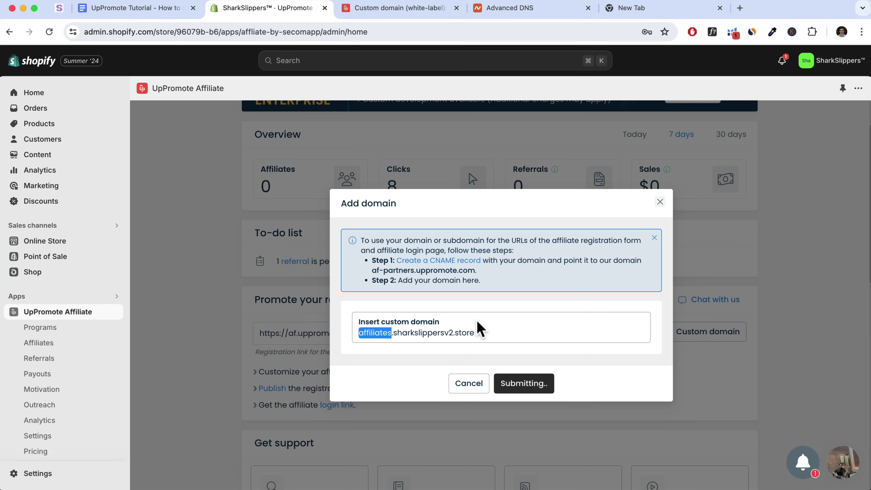
click(536, 11)
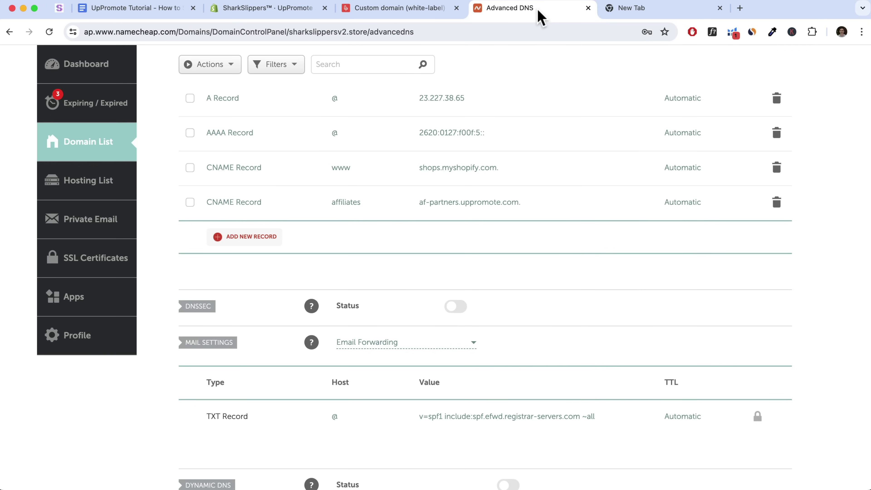
scroll(435, 275, up, 2)
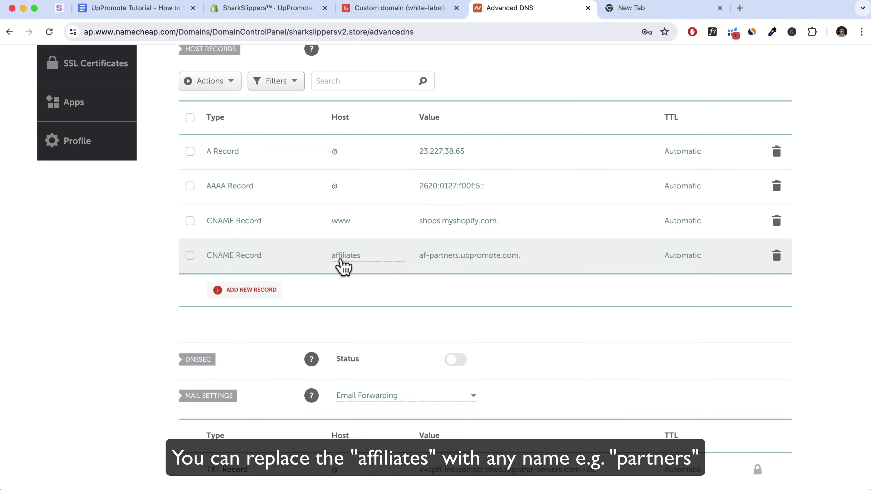
click(260, 10)
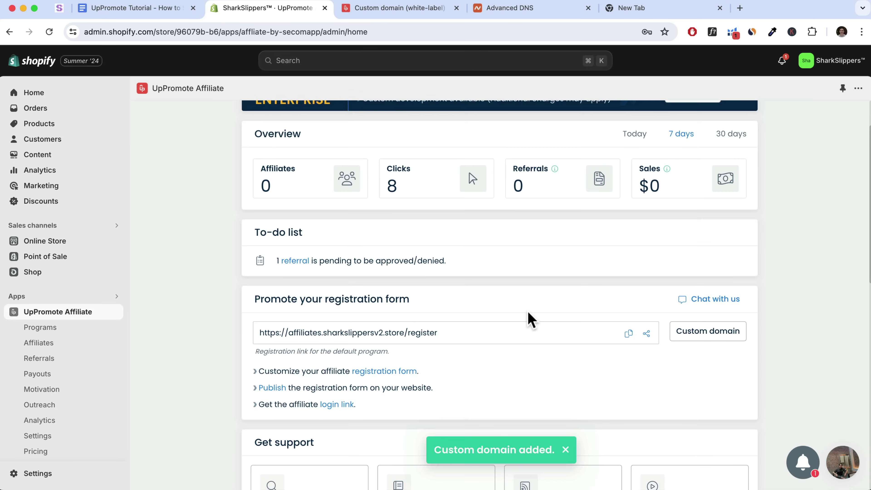
drag(456, 335, 406, 347)
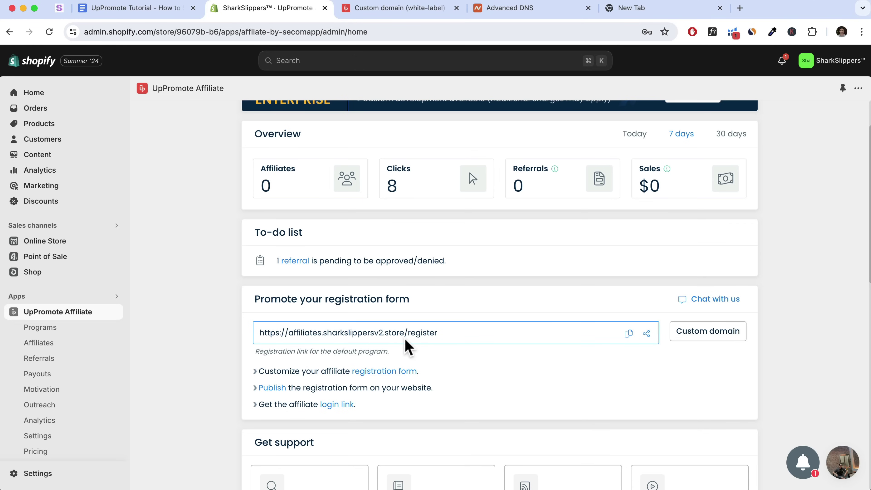
click(629, 333)
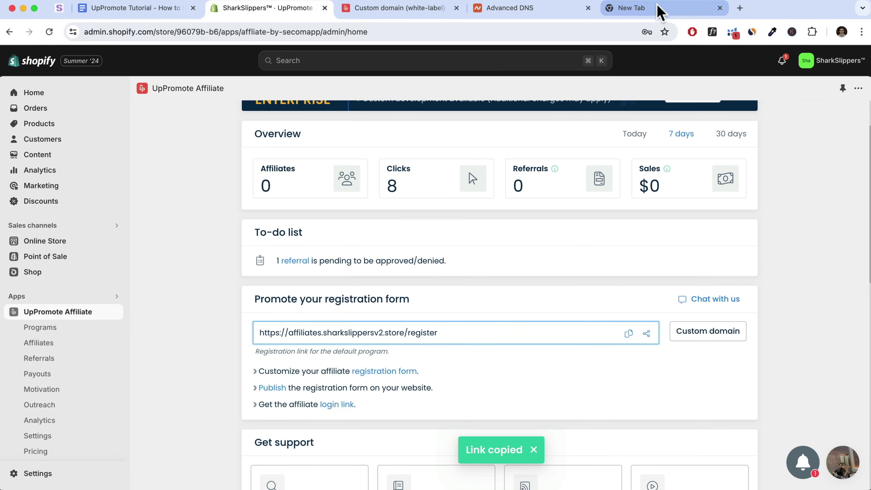
click(658, 9)
key(super+v)
key(Return)
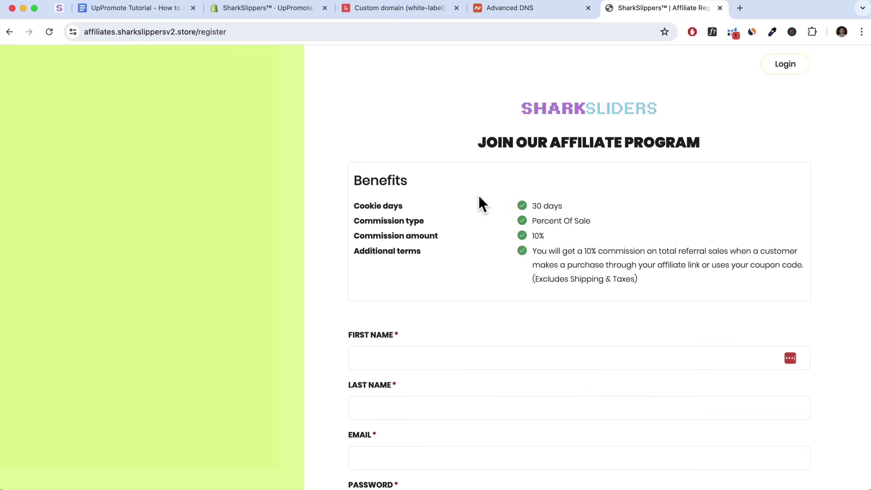
scroll(482, 205, down, 15)
scroll(473, 205, up, 15)
click(261, 9)
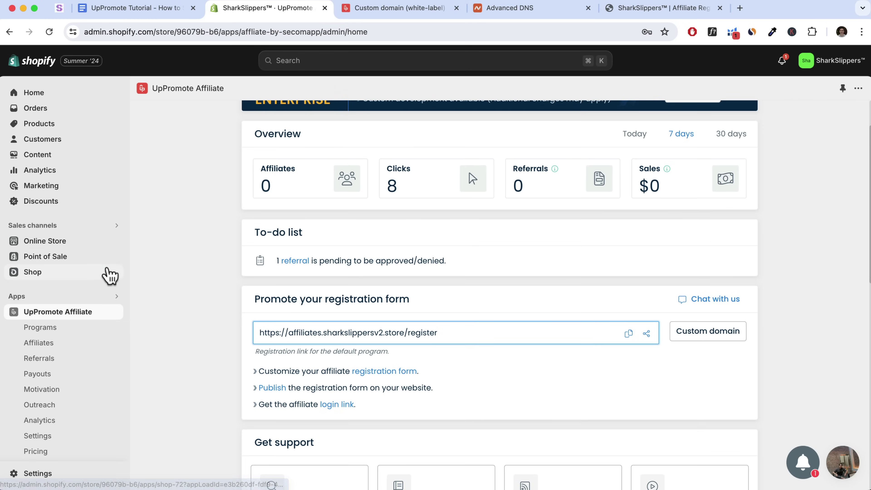
Edit the Main menu's Affiliate Program item and clear its old UpPromote link
click(65, 242)
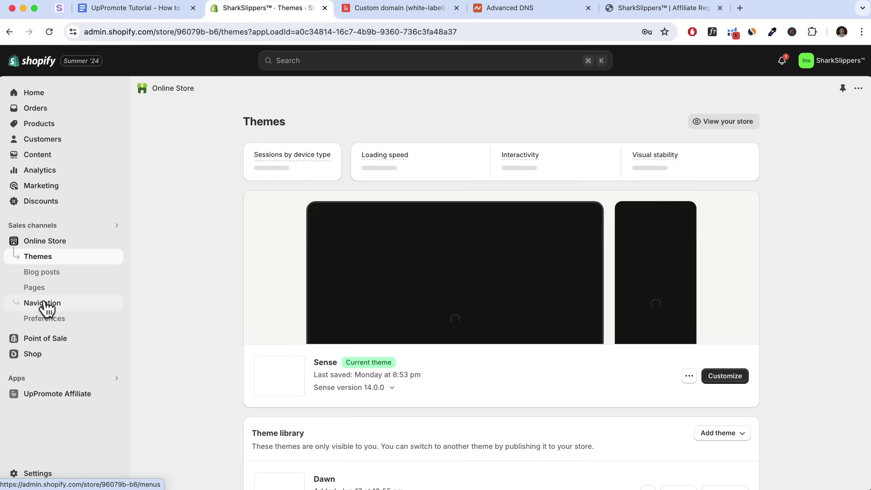
click(41, 306)
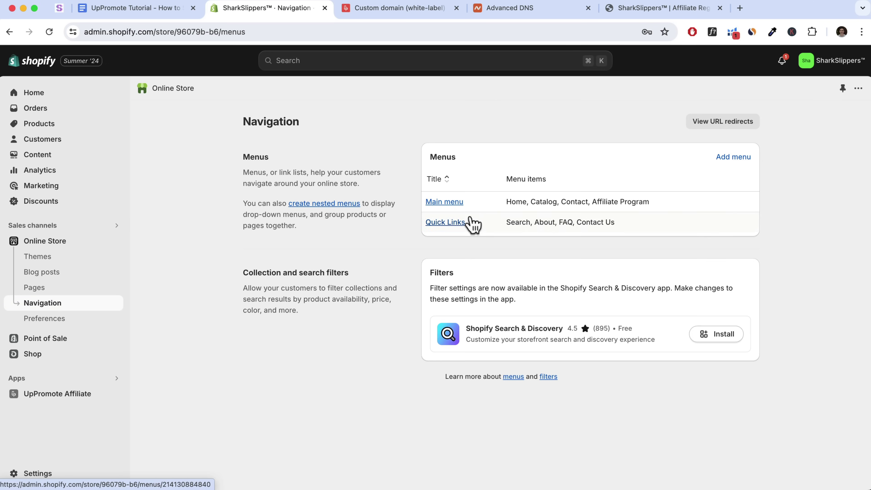
click(451, 206)
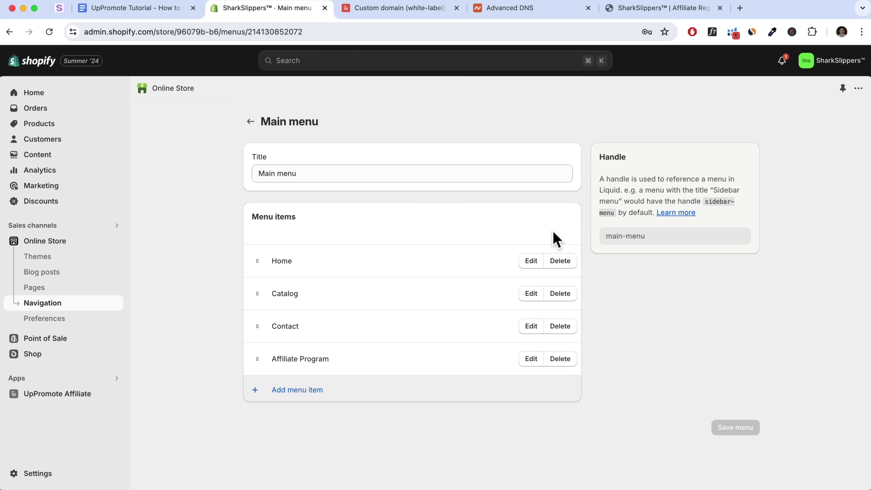
click(531, 359)
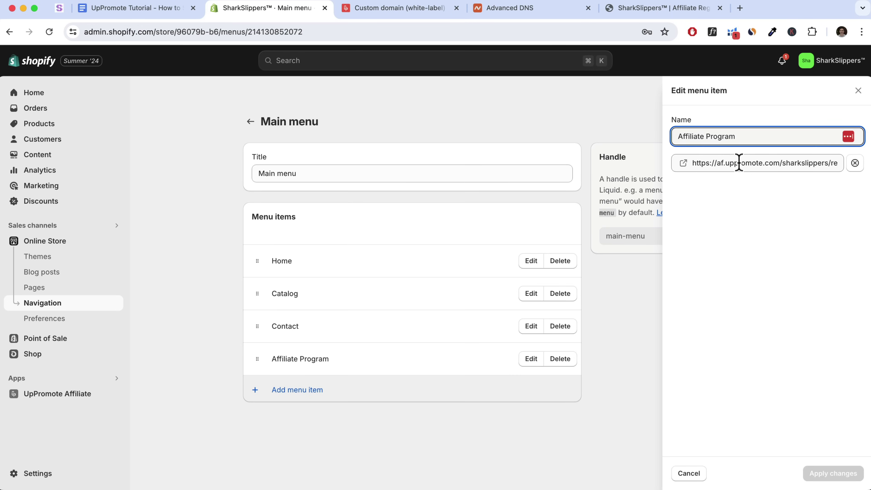
click(693, 164)
drag(693, 164, 861, 173)
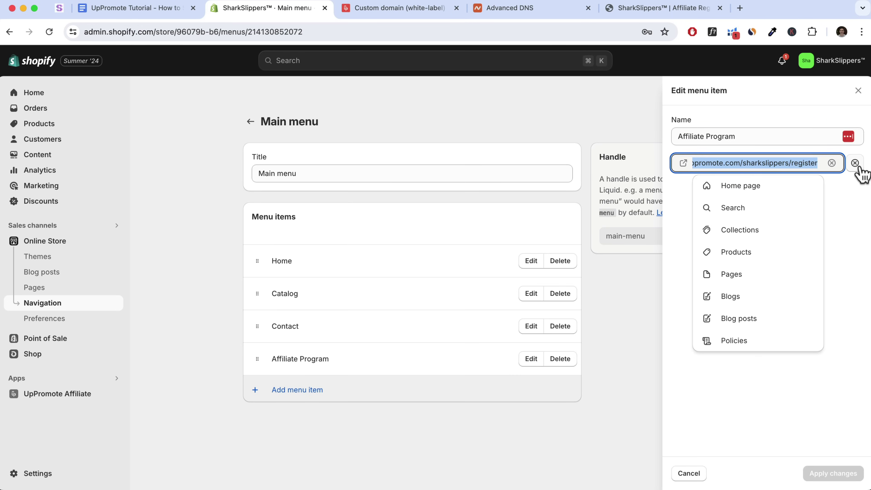
key(BackSpace)
click(664, 7)
click(242, 32)
key(super+c)
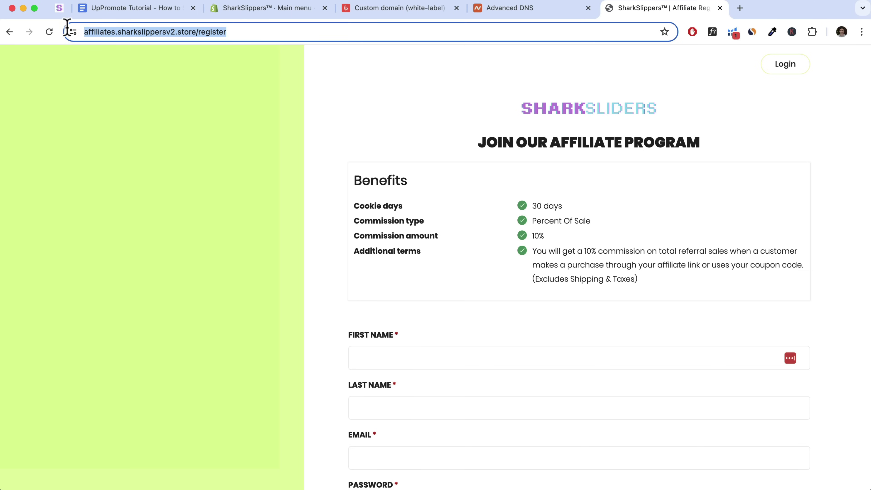
click(289, 10)
click(832, 163)
key(super+v)
click(776, 188)
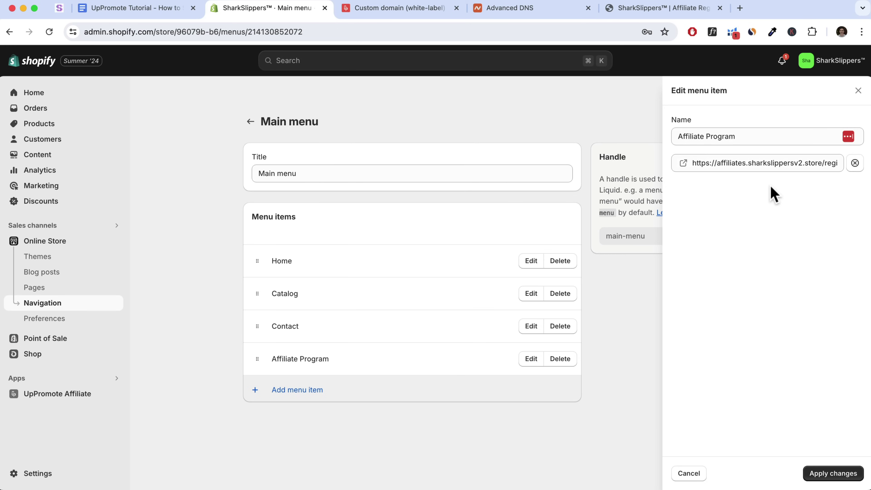
click(841, 474)
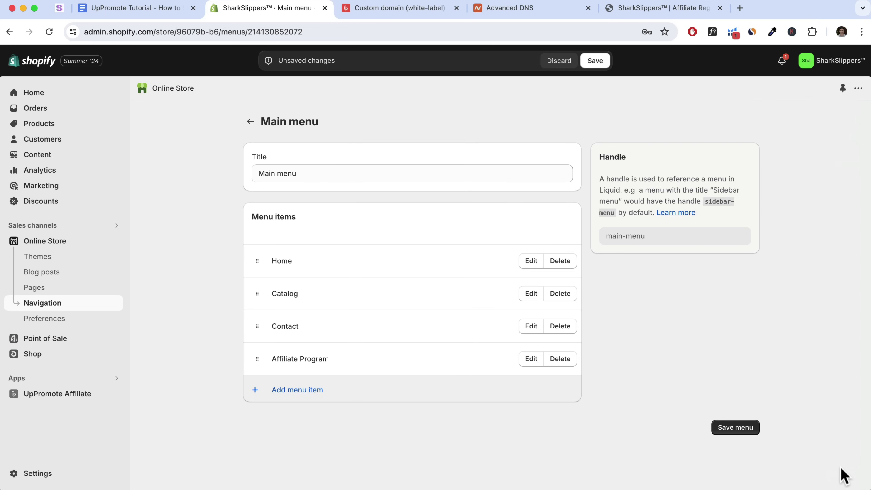
click(738, 432)
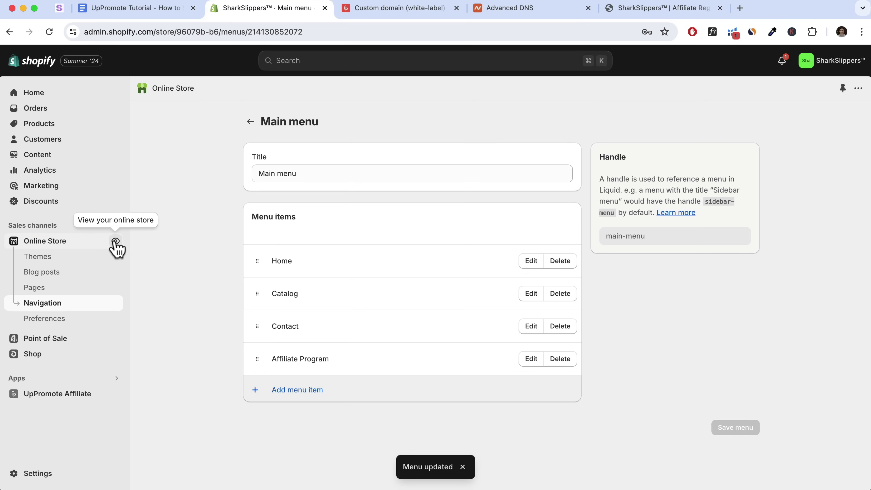
click(115, 242)
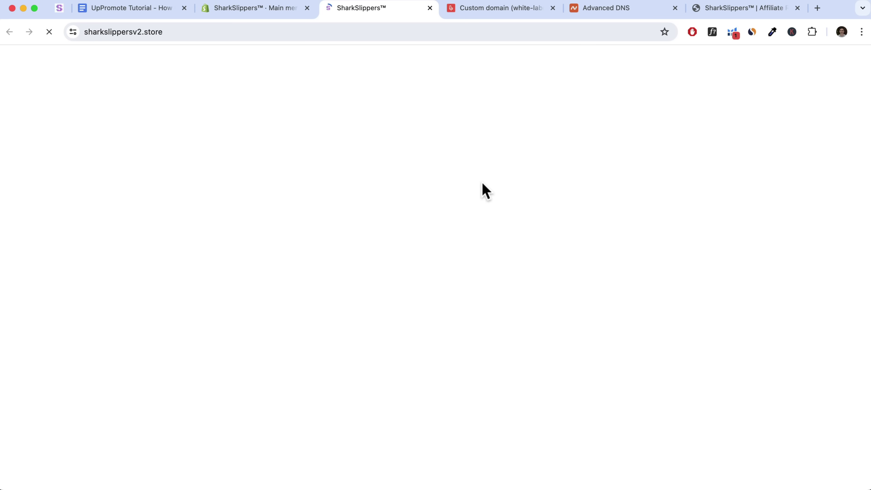
scroll(476, 198, down, 2)
scroll(468, 202, down, 15)
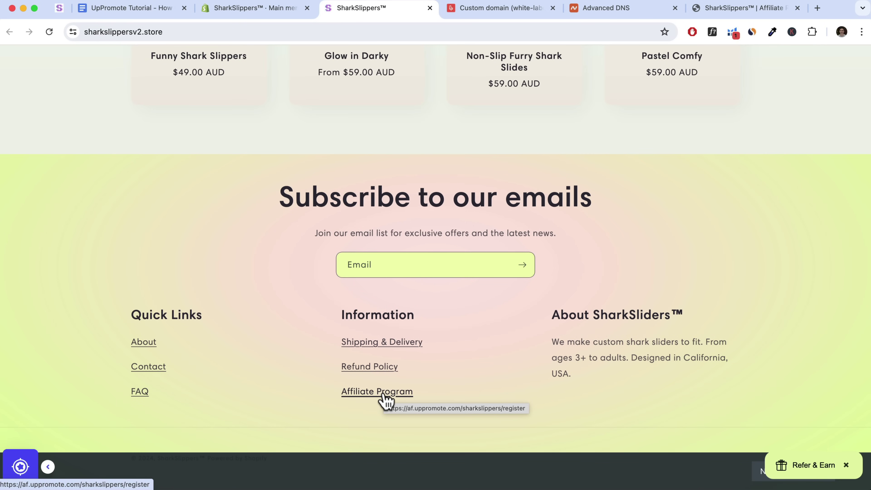
scroll(386, 400, up, 15)
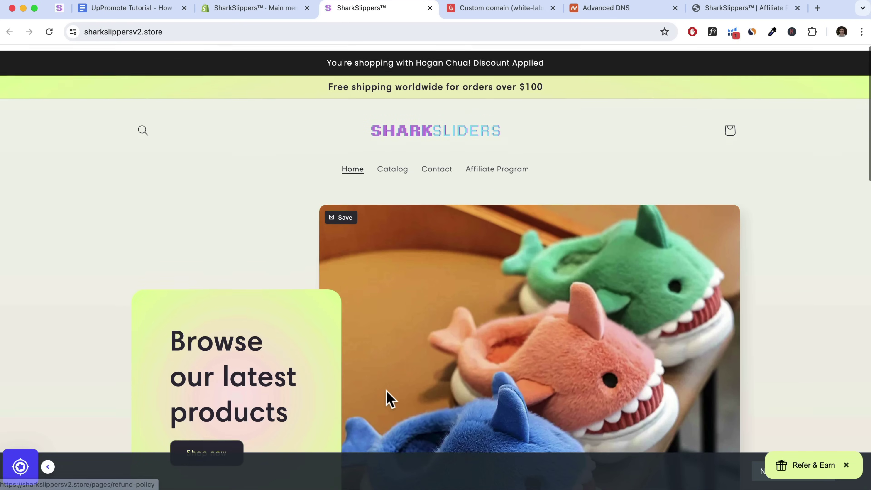
click(267, 10)
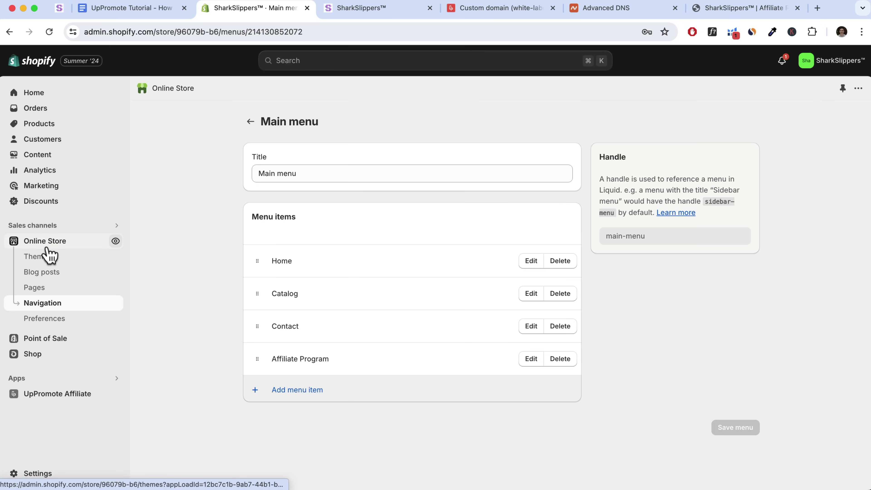
In the Sense theme editor, open the link settings for the footer's Affiliate Program text
click(53, 244)
scroll(781, 326, down, 3)
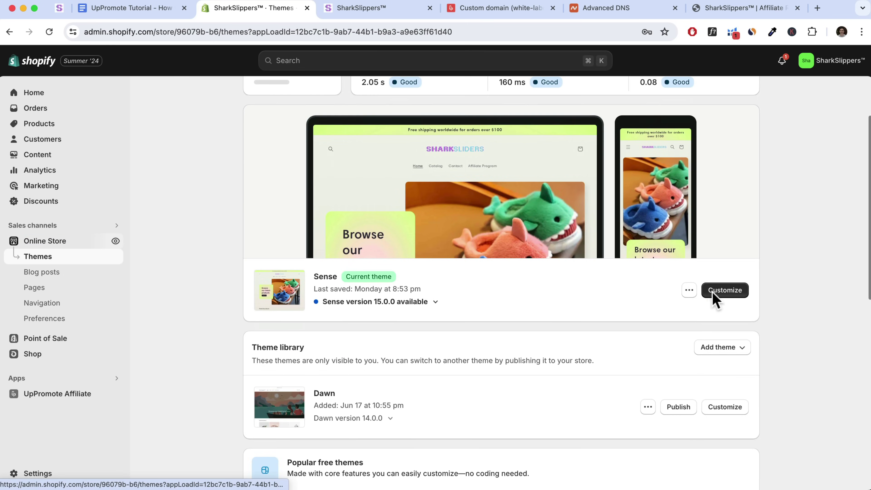
click(729, 297)
scroll(430, 259, down, 10)
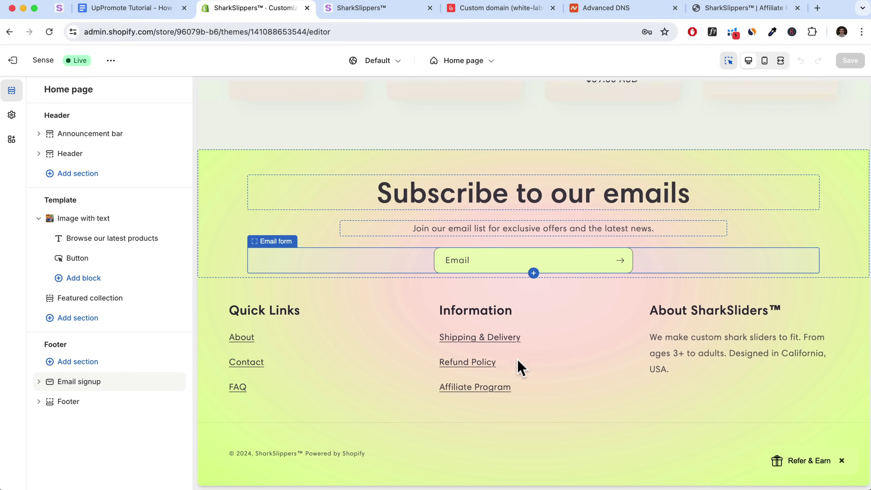
click(522, 380)
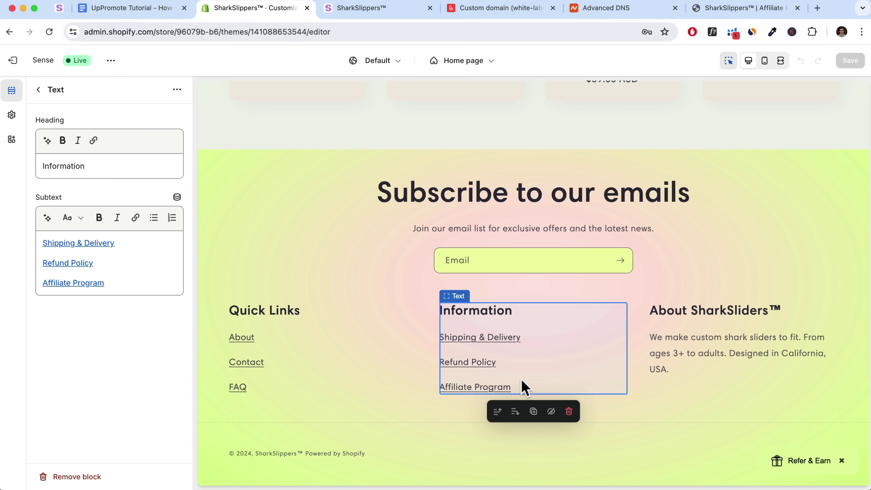
drag(105, 285, 43, 284)
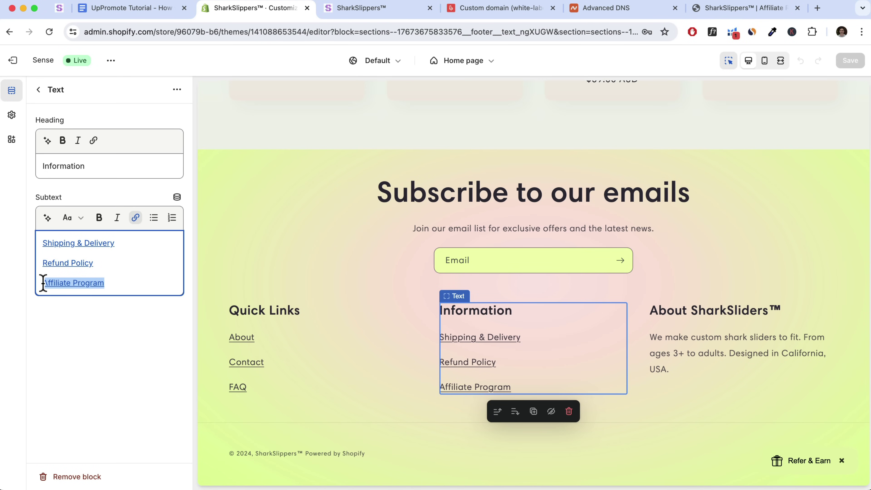
click(136, 218)
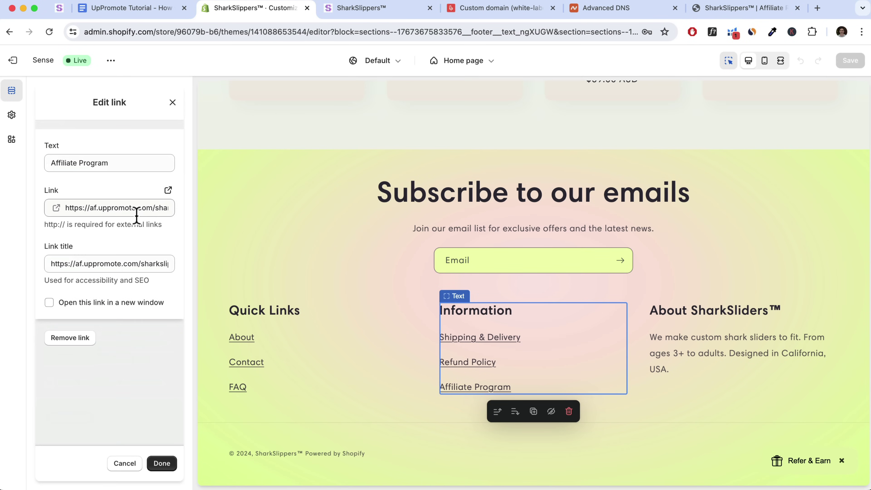
Set the link and link title to the new register URL and save the theme
drag(66, 209, 243, 216)
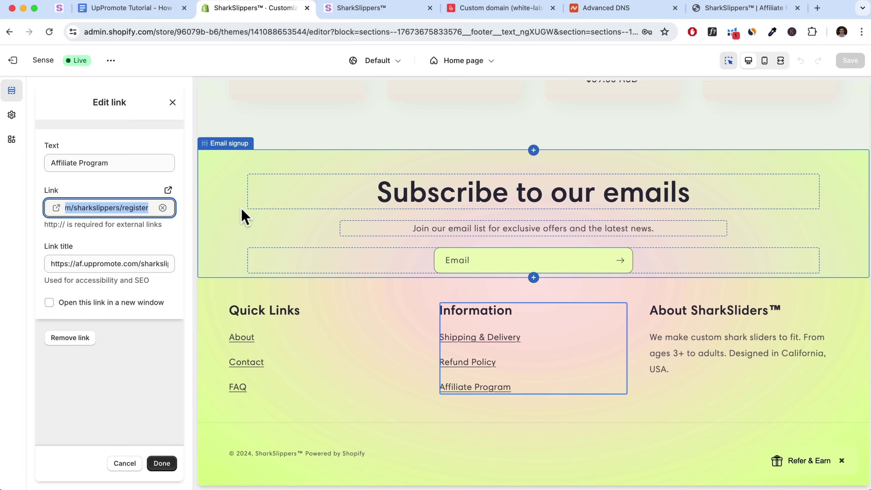
key(super+v)
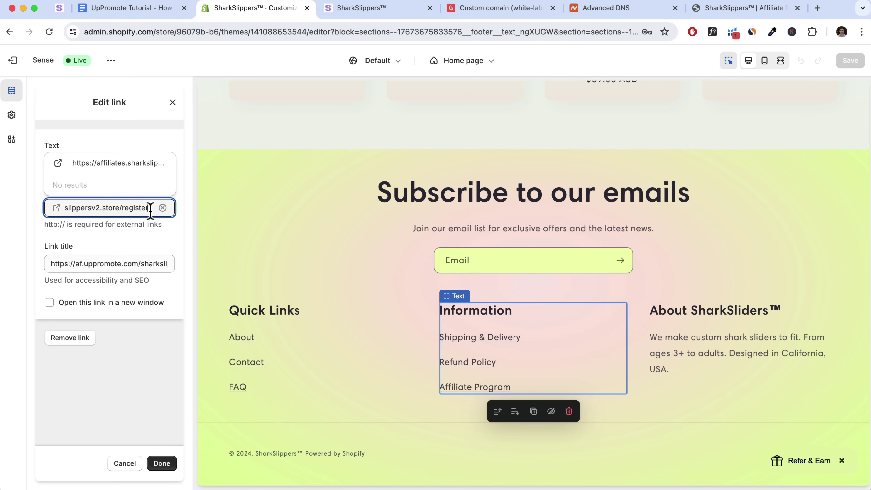
drag(50, 265, 276, 271)
key(super+v)
click(171, 370)
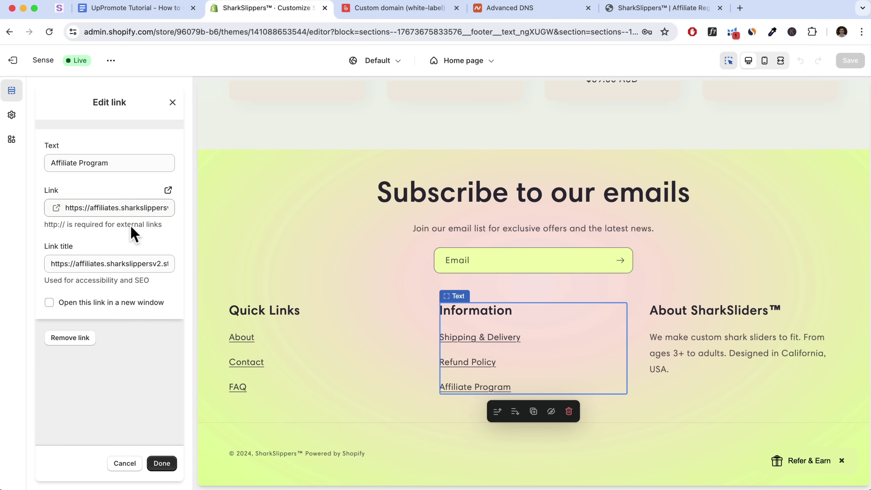
click(168, 466)
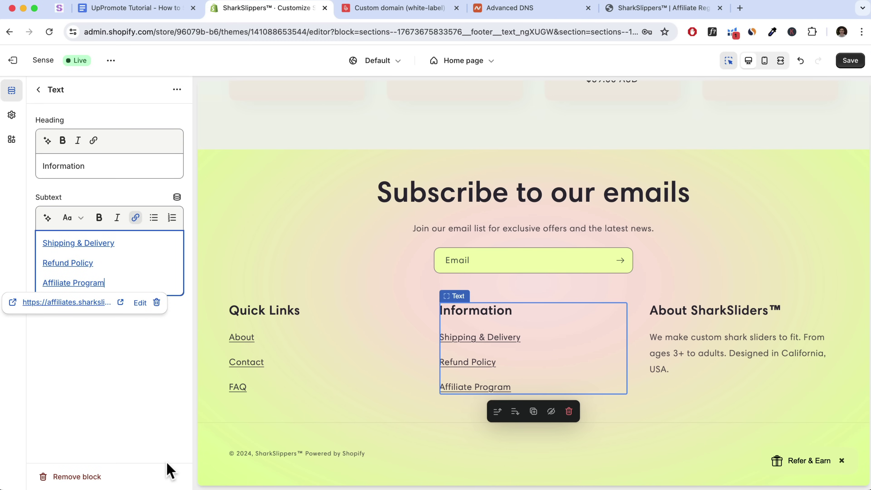
click(851, 62)
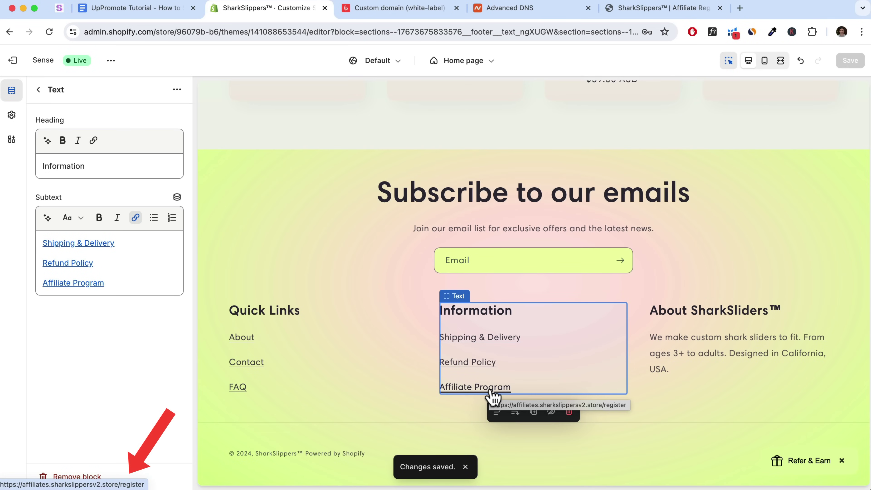
scroll(491, 389, up, 15)
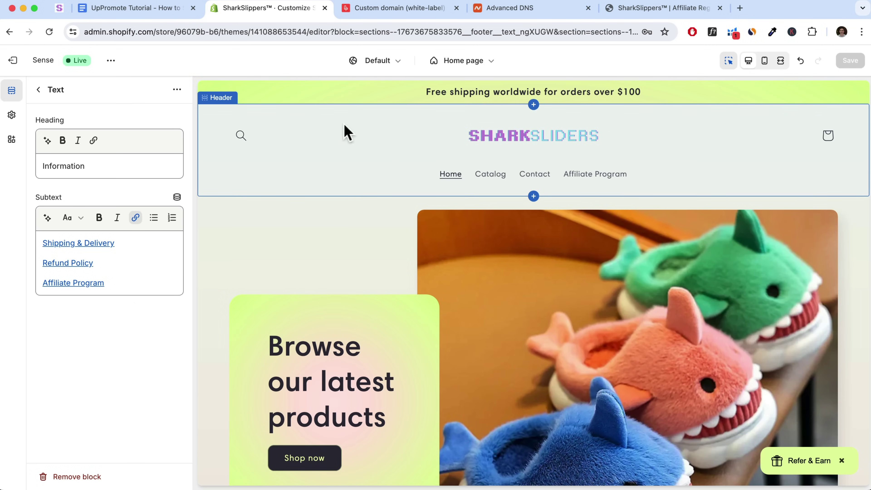
Open the live store and test the header and footer Affiliate Program links
click(20, 71)
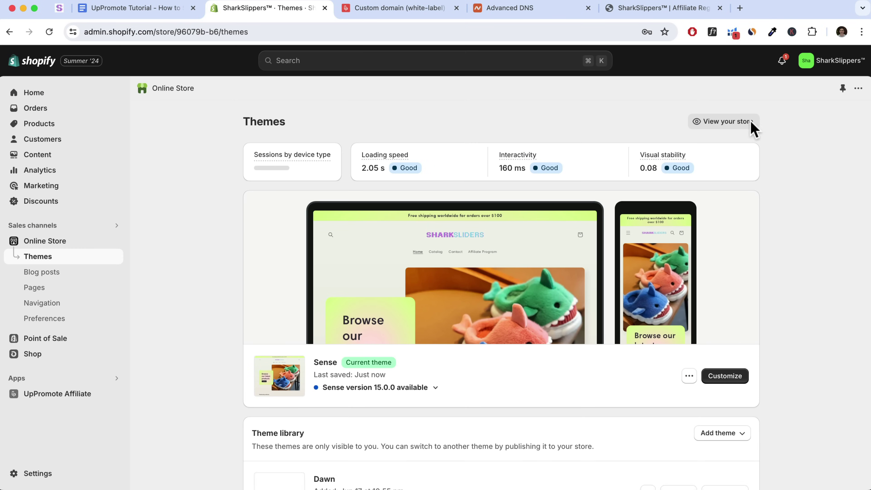
click(748, 122)
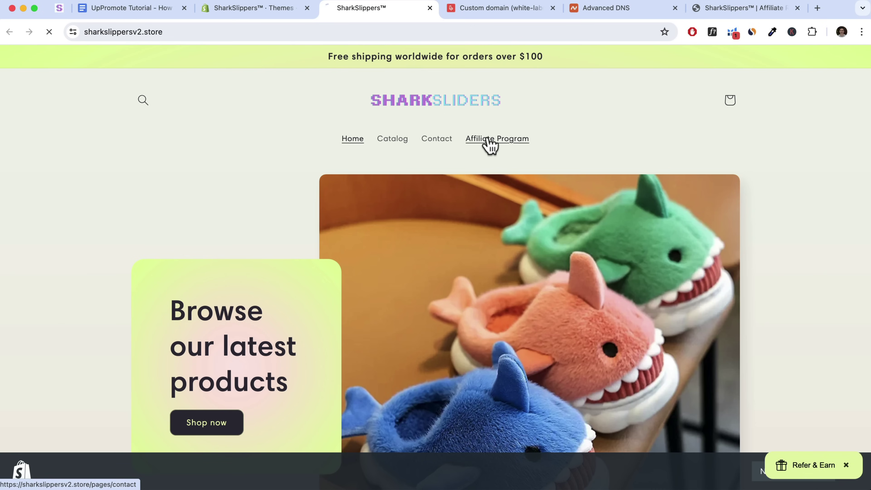
click(490, 141)
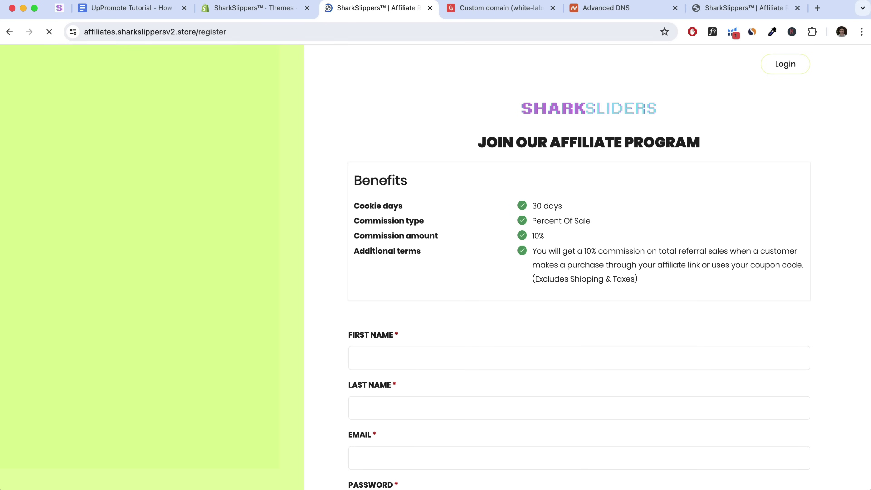
click(8, 32)
scroll(533, 172, down, 15)
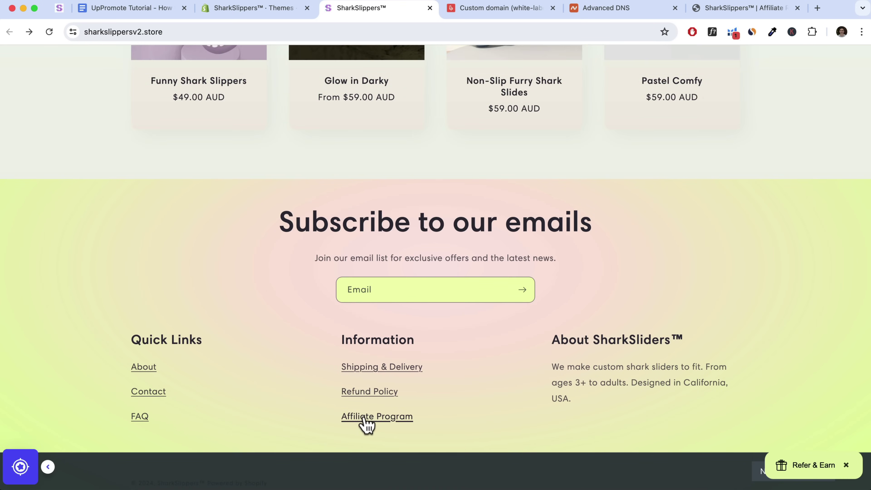
click(364, 418)
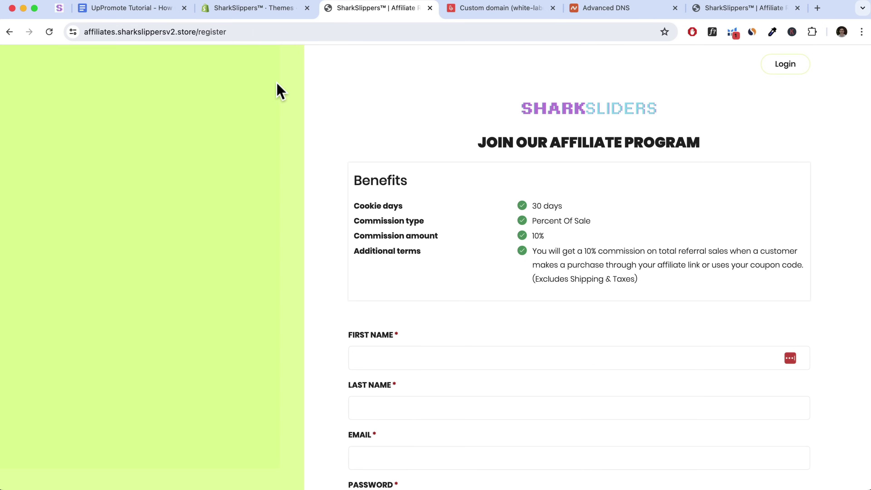
click(234, 31)
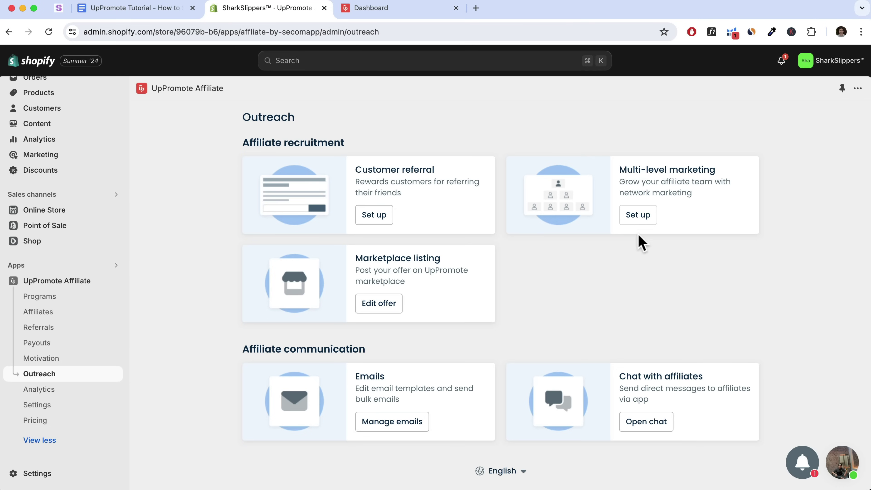
Turn on Activate MLM in the Multi-level marketing setup and save
click(638, 217)
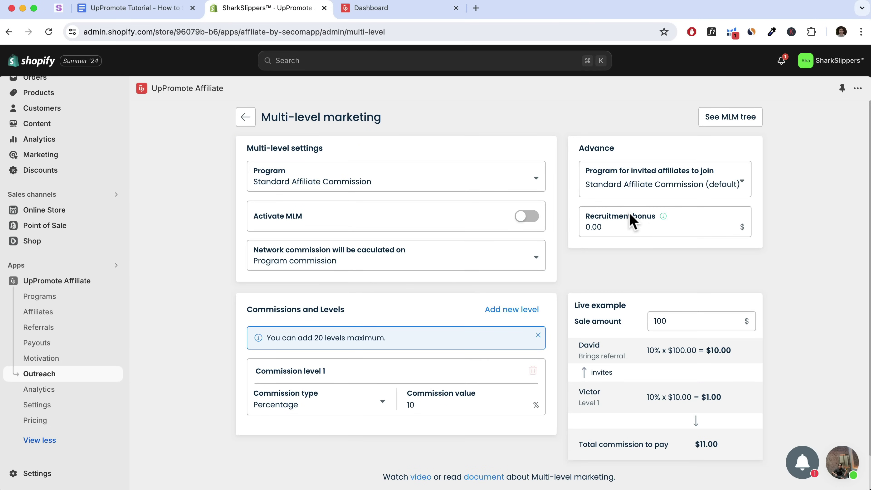
click(522, 216)
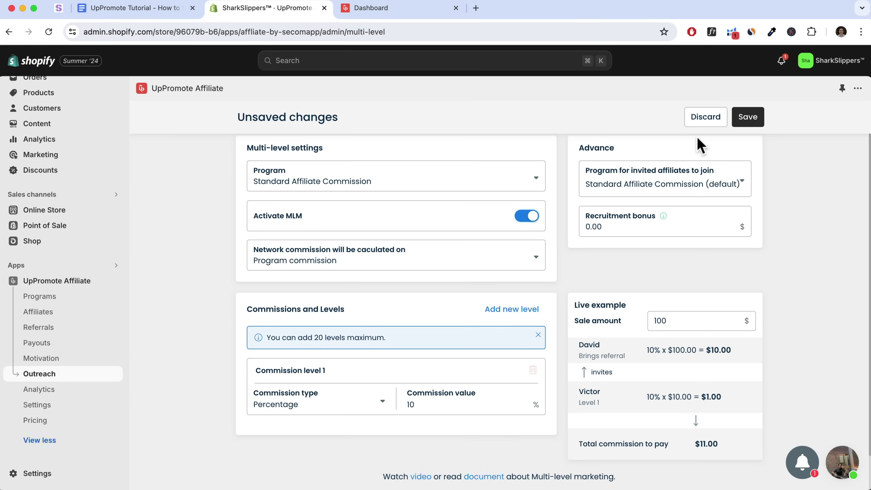
click(745, 121)
click(737, 118)
scroll(482, 263, down, 2)
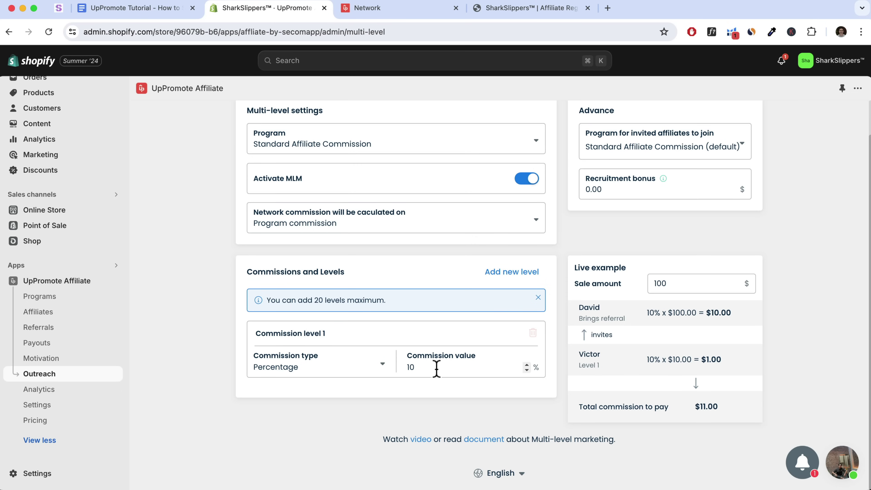
Add levels 2 and 3 at 5% and 2.5%, and preview a 1000 sale ($117.50)
click(502, 276)
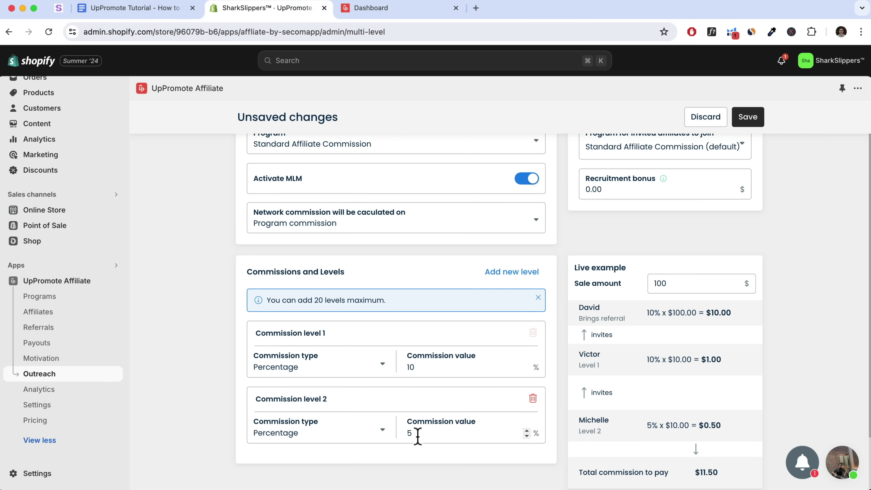
click(514, 281)
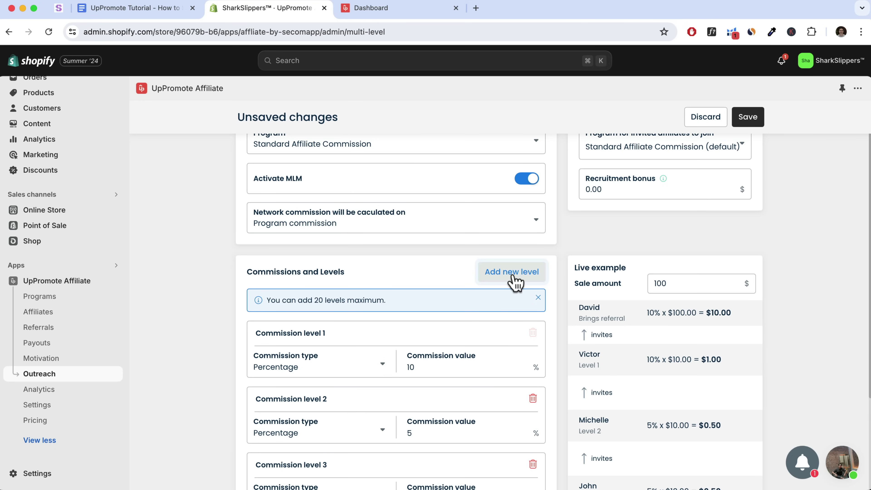
scroll(461, 395, down, 3)
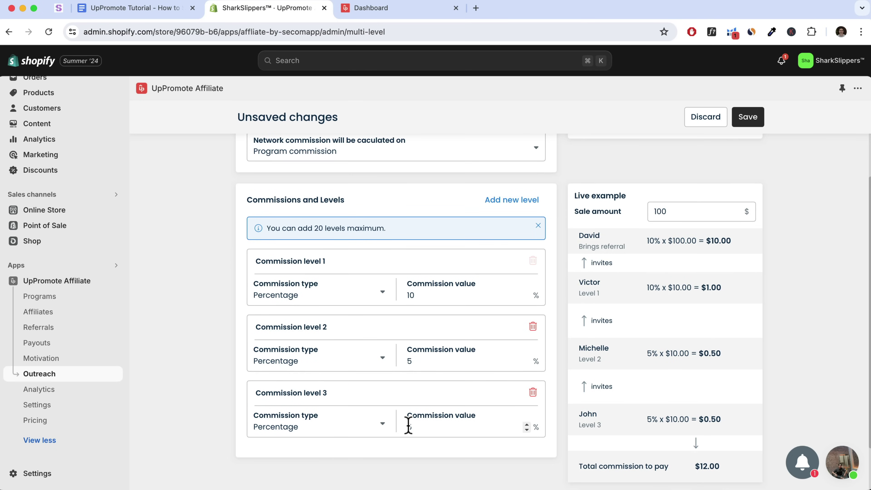
click(408, 427)
text(.)
key(BackSpace)
text(2.5)
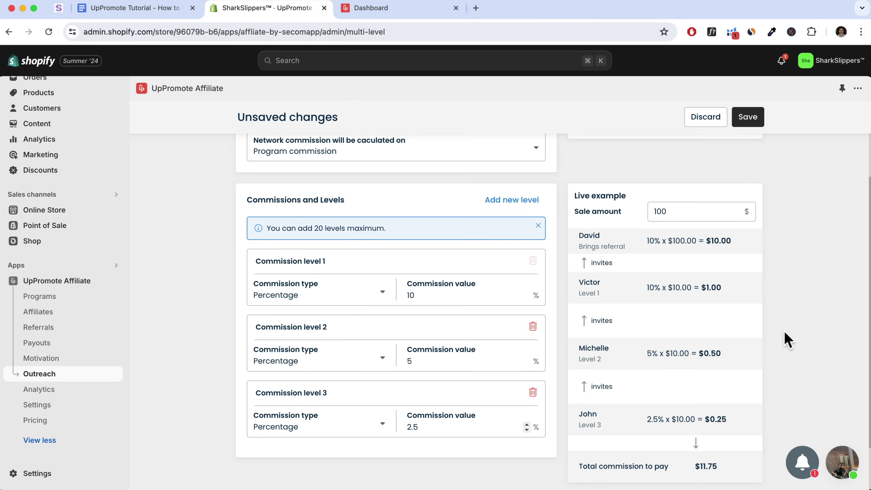
click(669, 212)
text(0)
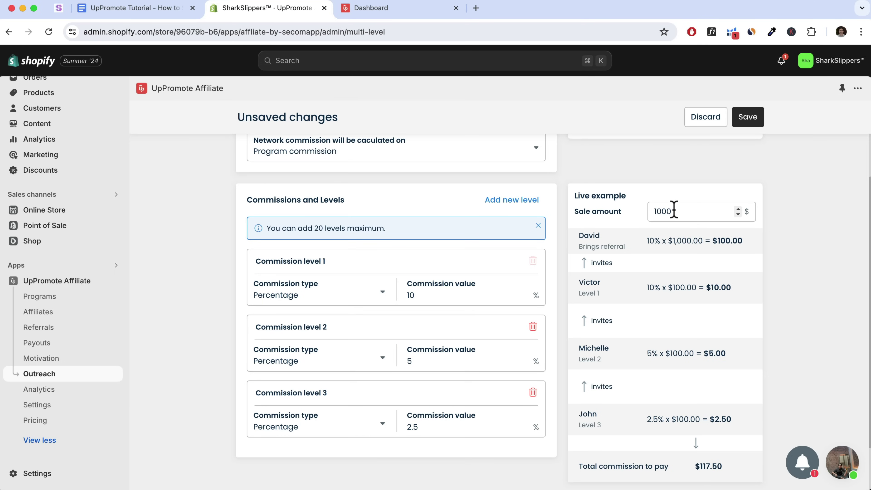
drag(574, 237, 634, 253)
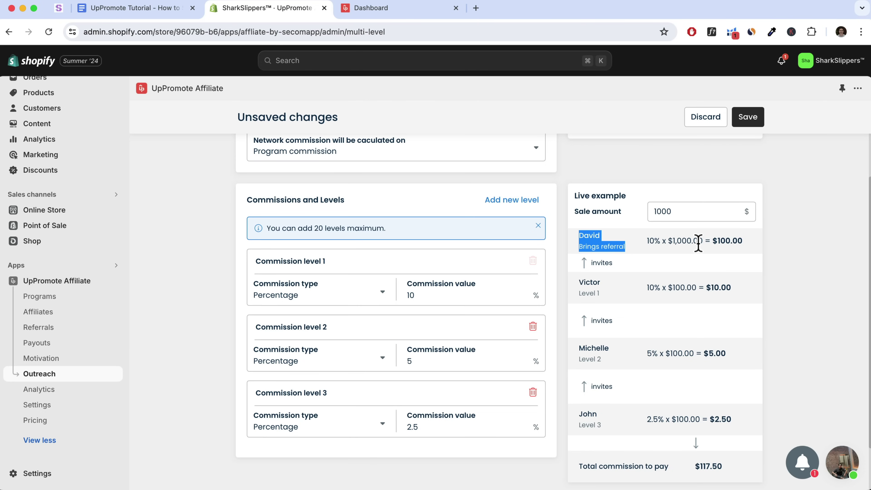
drag(714, 241, 741, 241)
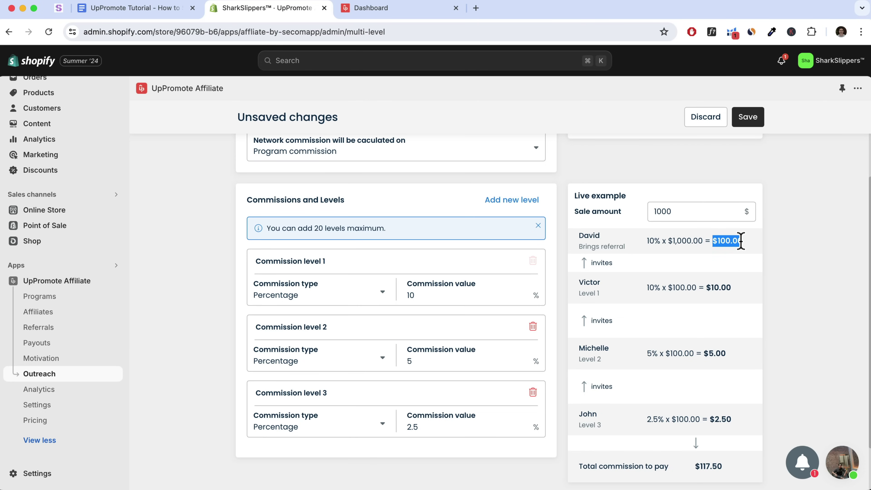
drag(577, 279, 601, 284)
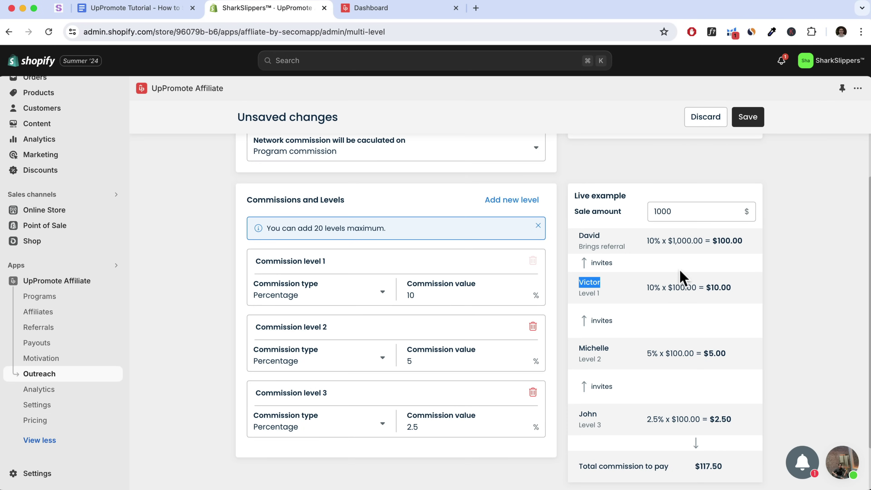
double_click(649, 288)
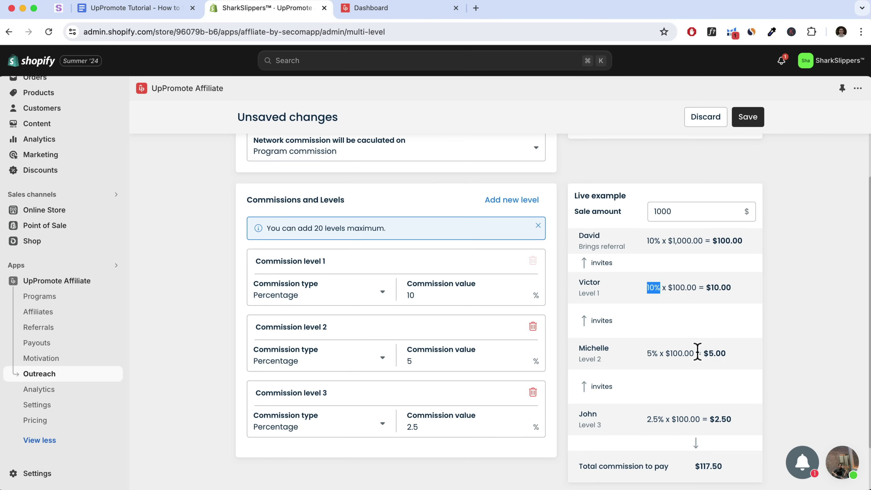
double_click(713, 354)
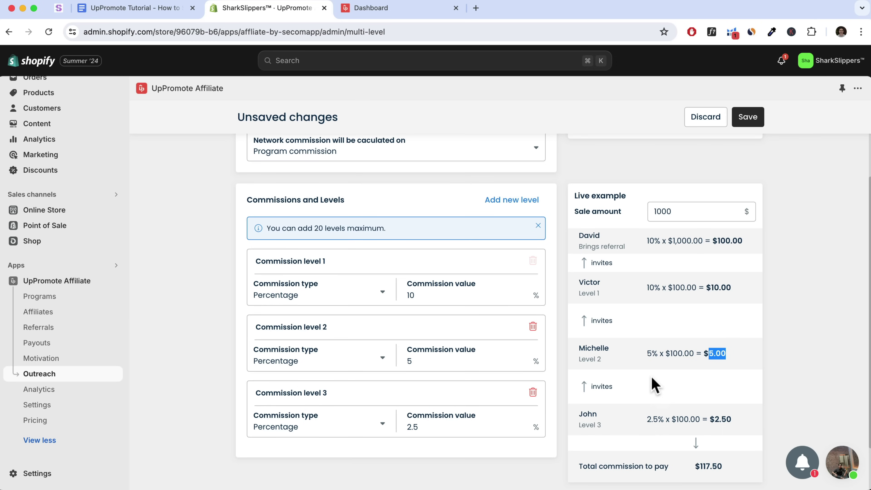
scroll(654, 385, up, 3)
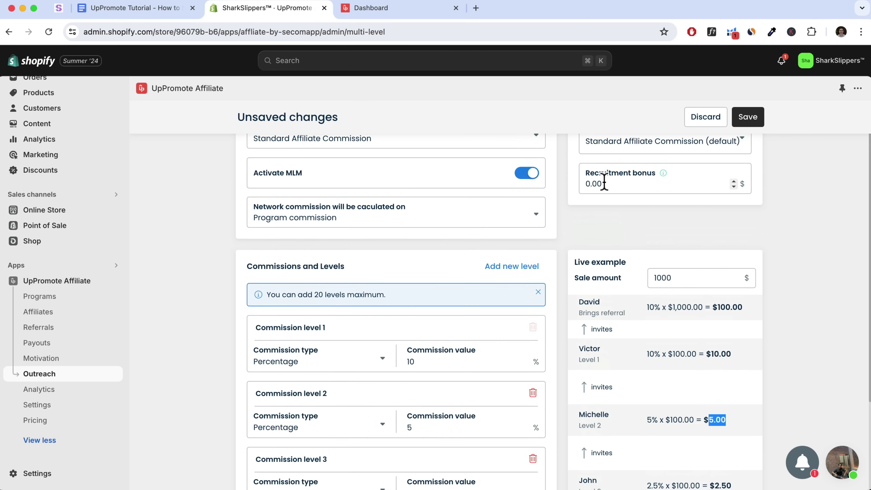
Enter a 100.00 recruitment bonus and save the 10%, 5% and 2.5% commission levels
click(585, 191)
text(10)
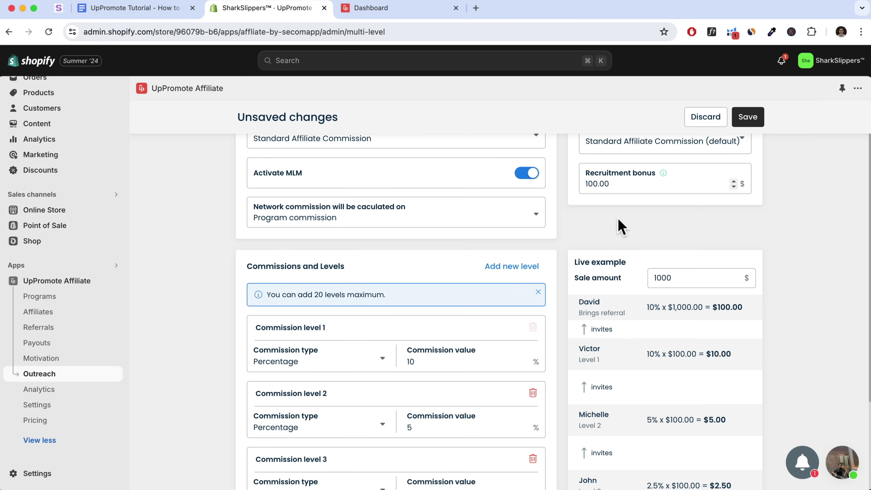
scroll(672, 245, down, 2)
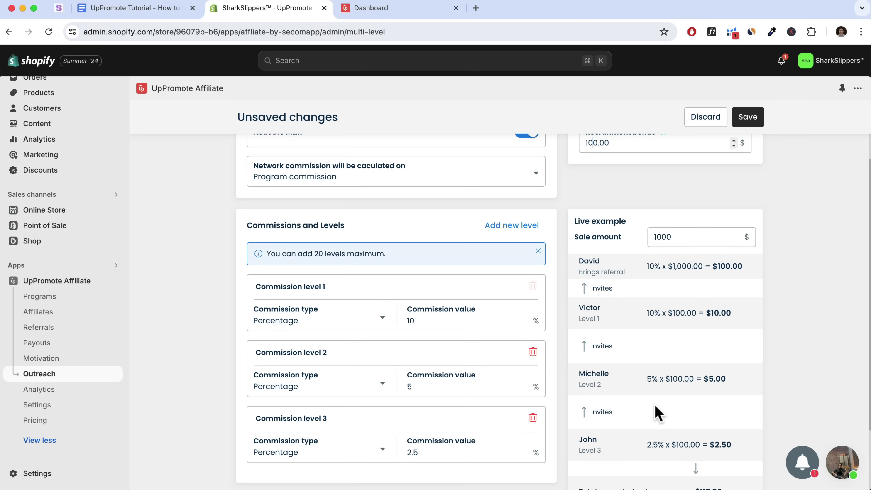
scroll(626, 383, down, 2)
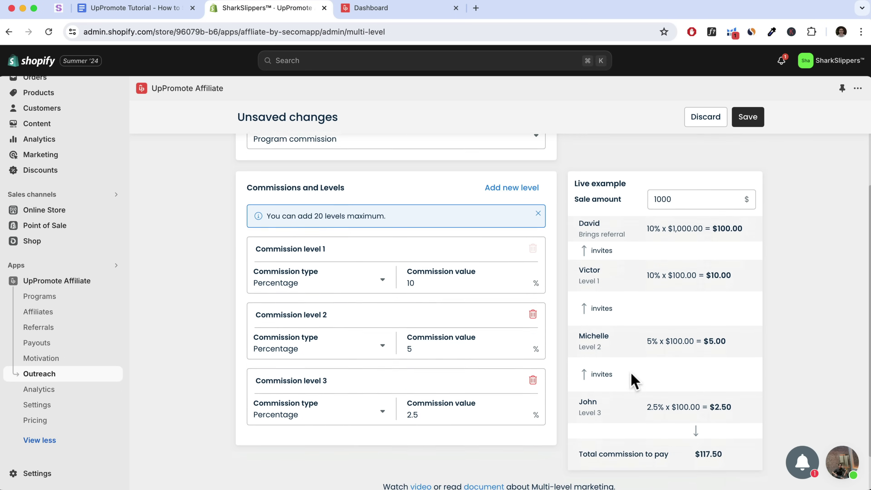
scroll(632, 380, up, 3)
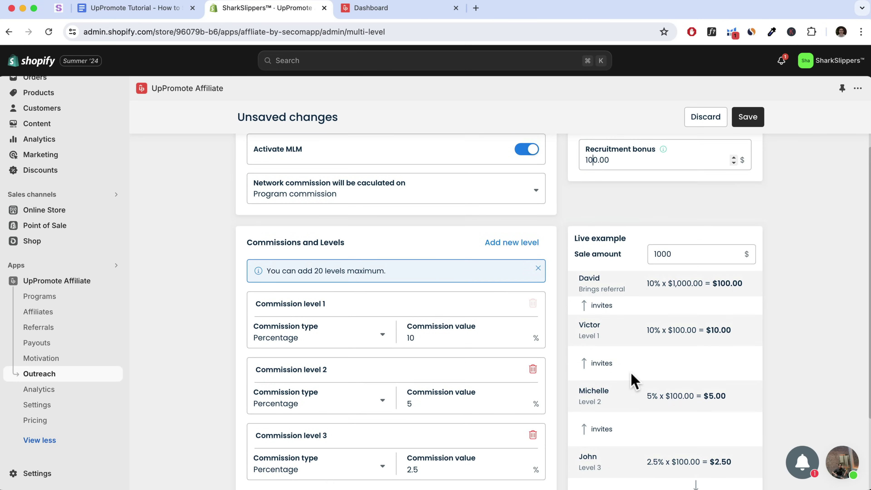
click(751, 118)
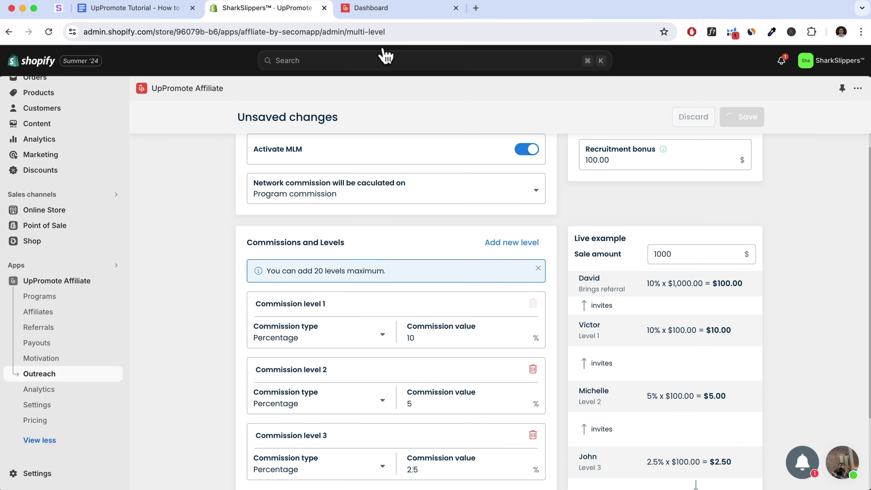
Copy the affiliate's network invite link and load its registration page in a new tab
click(397, 14)
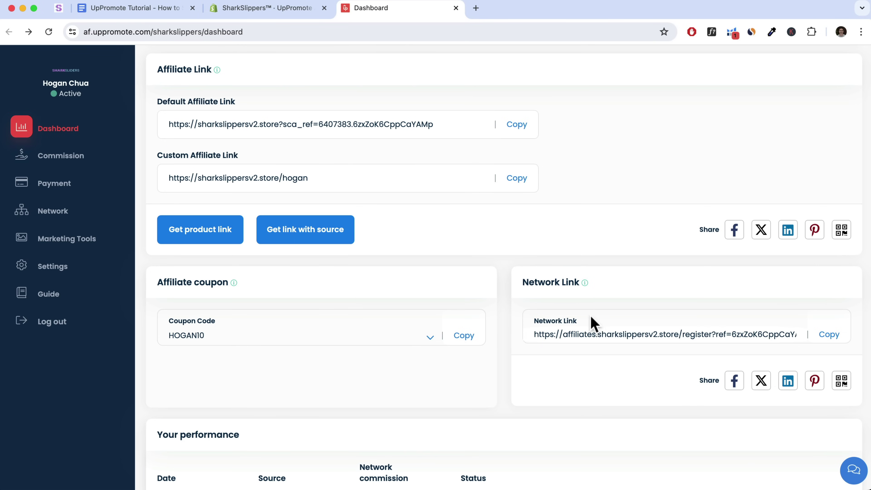
drag(566, 333, 830, 338)
click(829, 335)
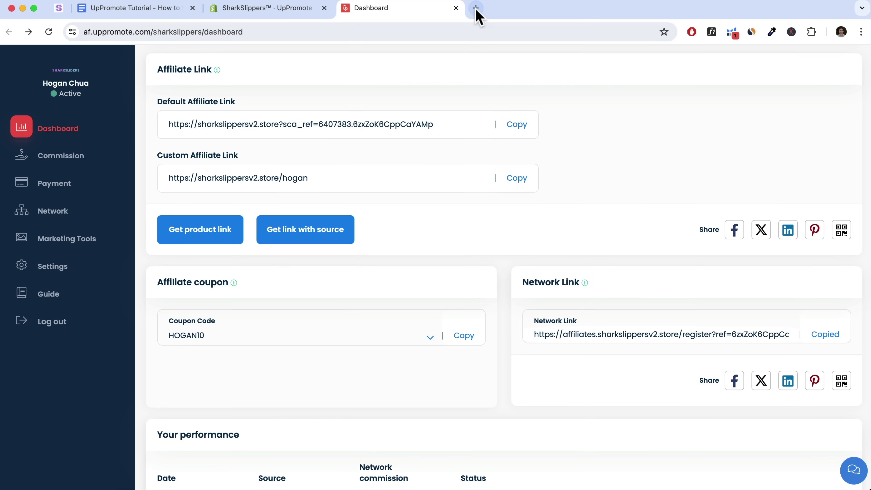
click(476, 8)
key(super+v)
key(Return)
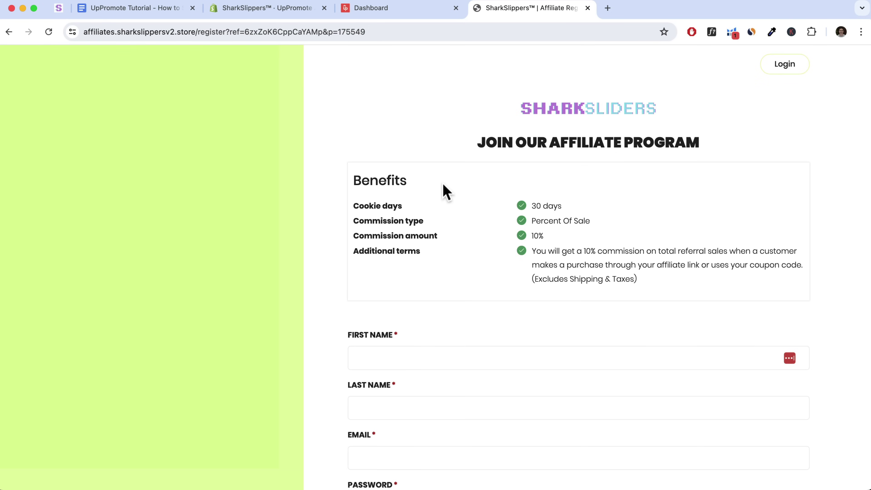
Back in the affiliate portal, view the Network page with Levels 1–3
click(396, 12)
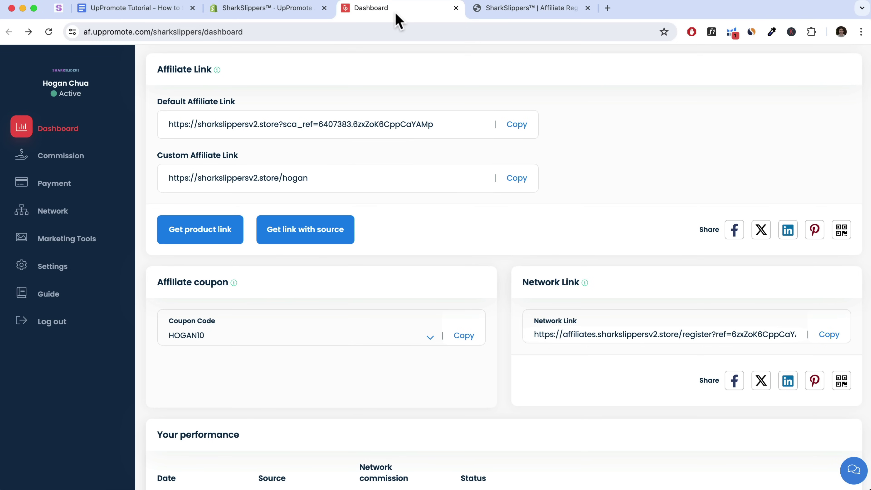
click(50, 216)
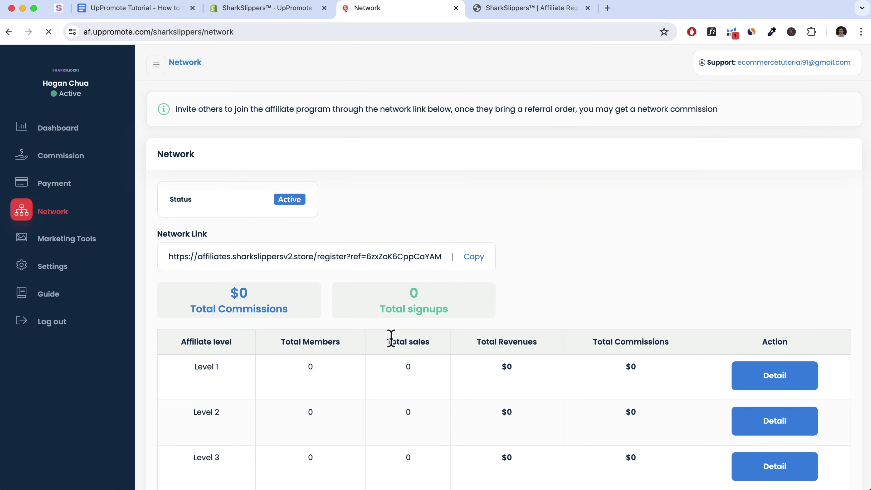
scroll(394, 339, down, 2)
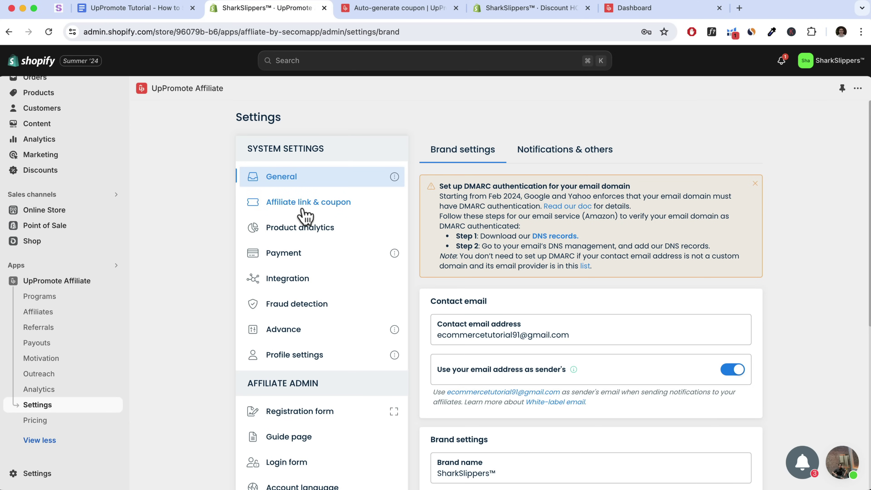
In Affiliate link & coupon settings, switch Auto-generate coupon to Active and save
click(313, 202)
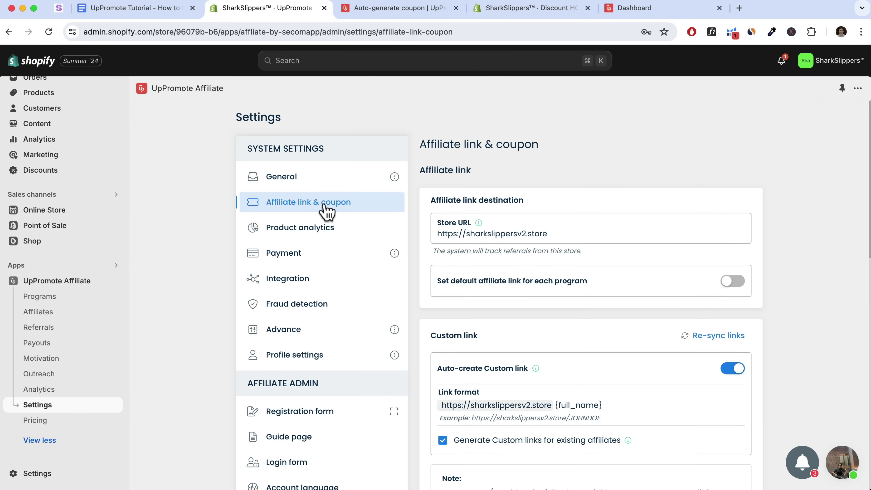
scroll(563, 271, down, 5)
scroll(563, 273, down, 10)
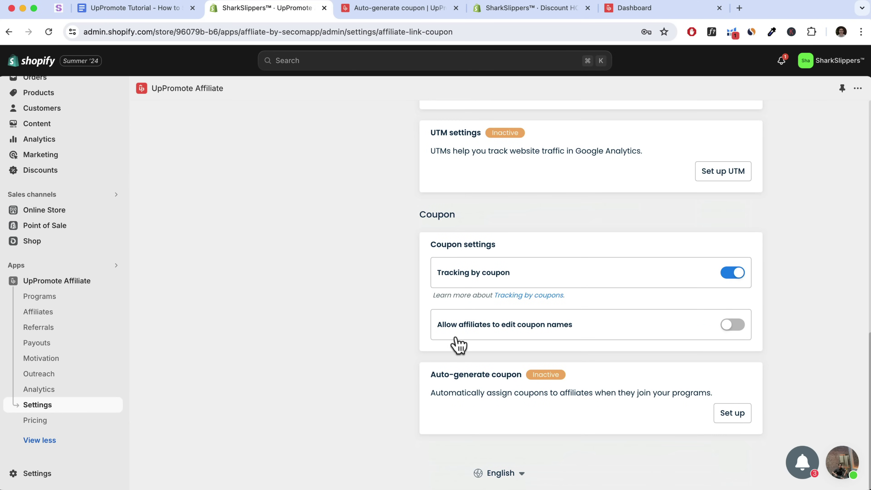
drag(431, 374, 523, 374)
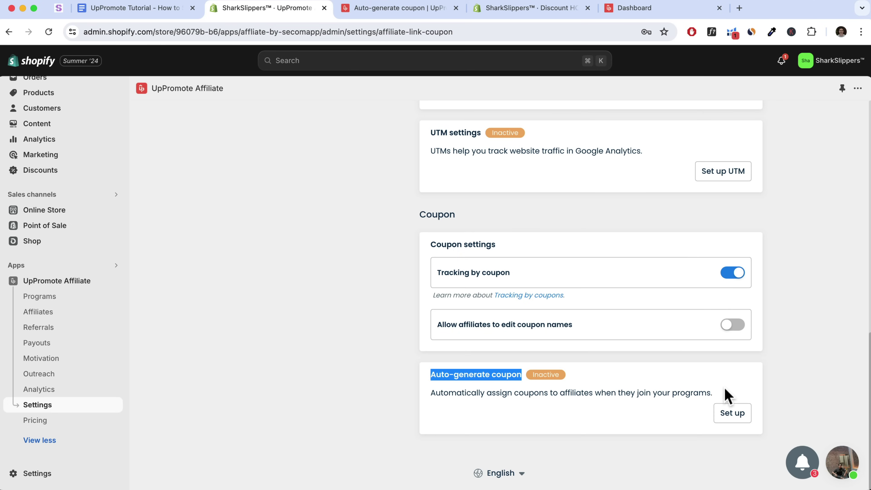
click(730, 414)
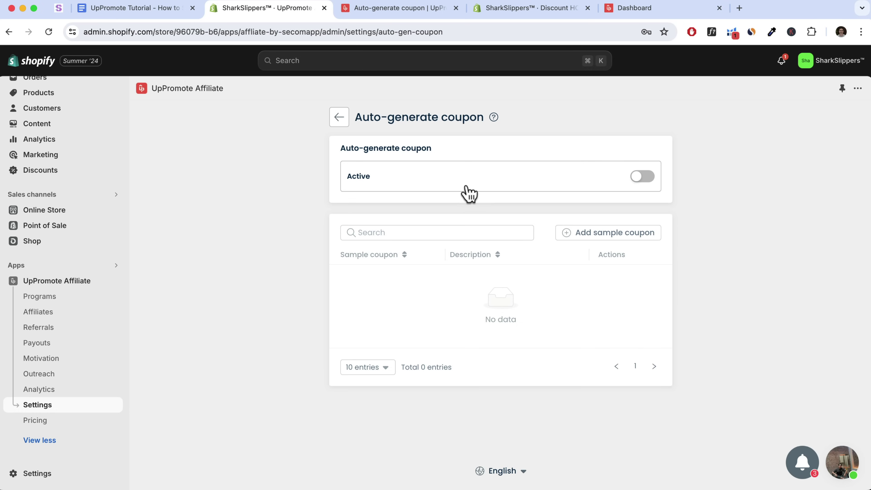
click(634, 182)
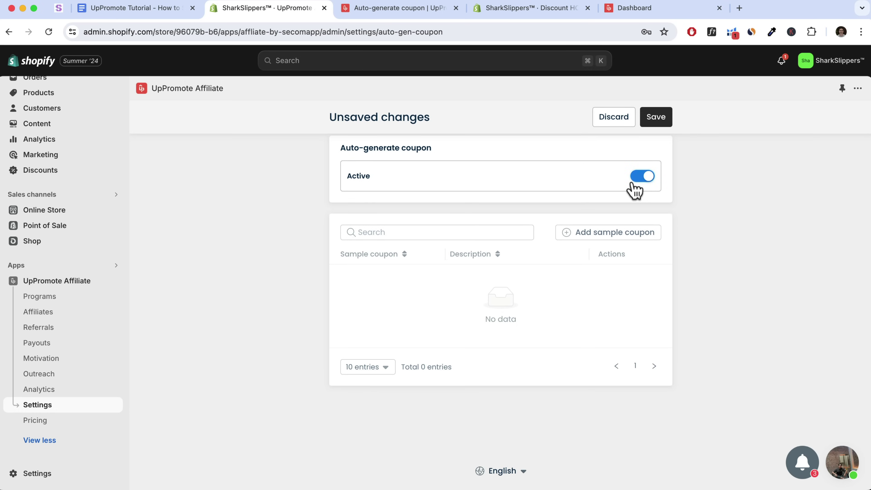
click(653, 120)
Review the preset-rules notice and begin adding a sample coupon
scroll(448, 235, down, 1)
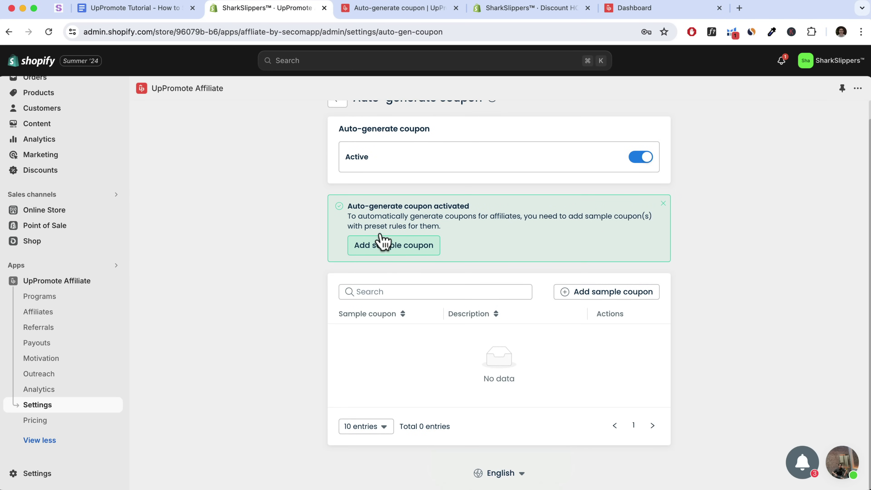
drag(364, 227, 439, 227)
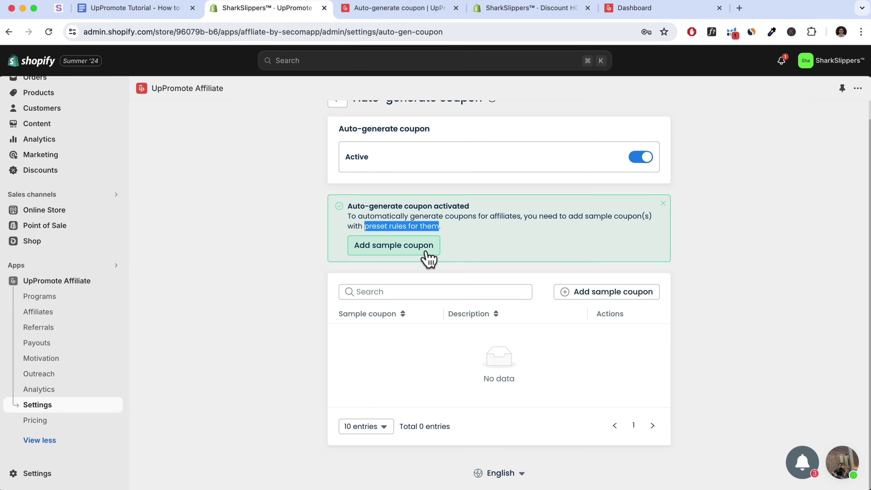
click(395, 252)
Apply the coupon to the Standard Affiliate Commission program only
click(271, 187)
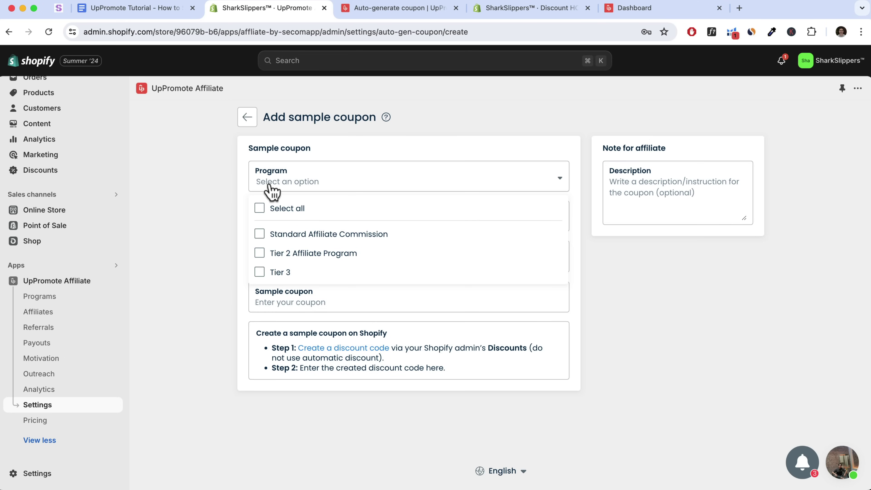
click(259, 235)
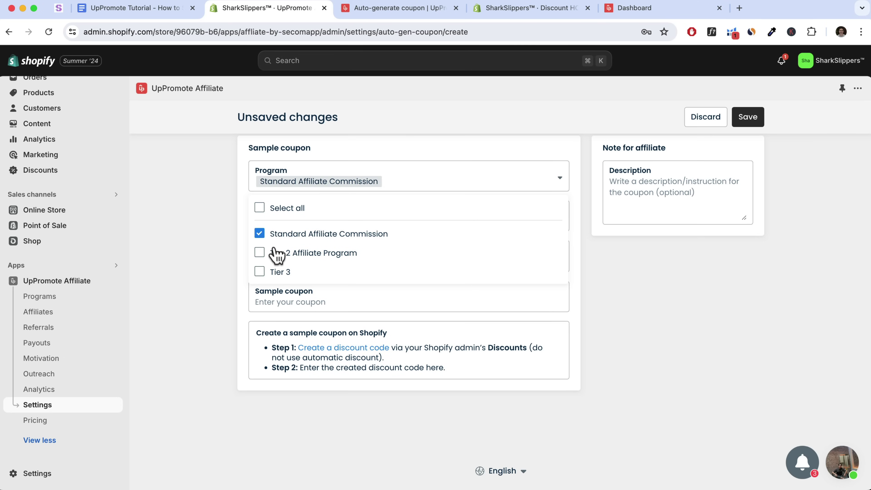
click(260, 255)
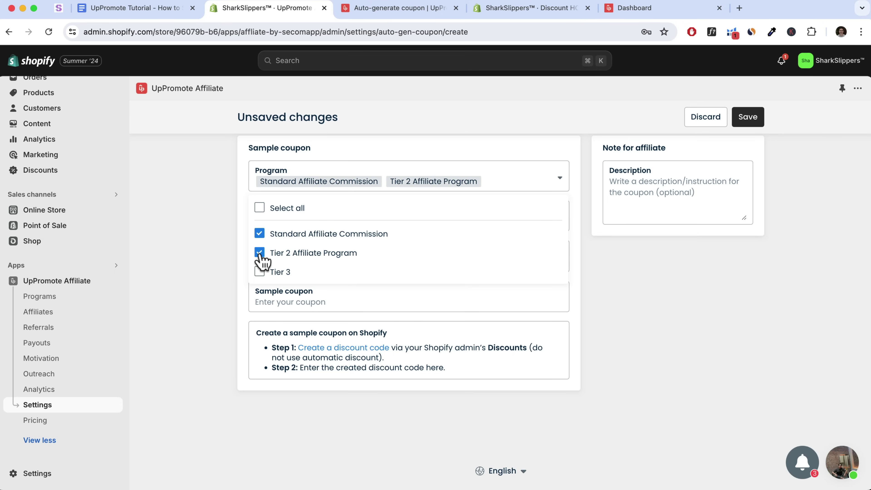
click(259, 254)
click(685, 267)
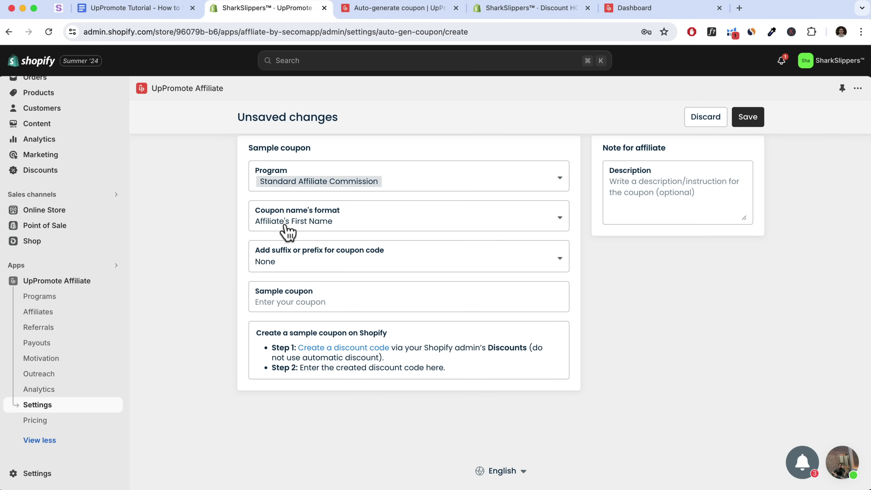
Set the coupon name format to Affiliate's First Name with suffix 10
click(288, 230)
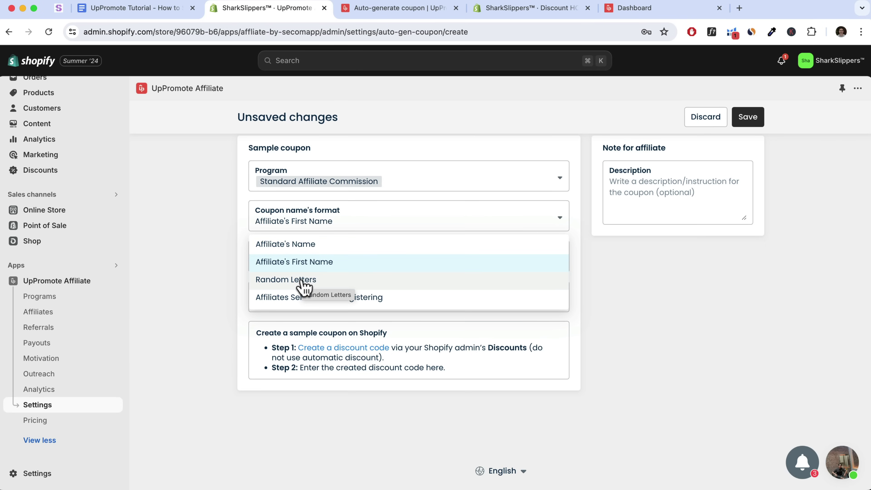
click(311, 266)
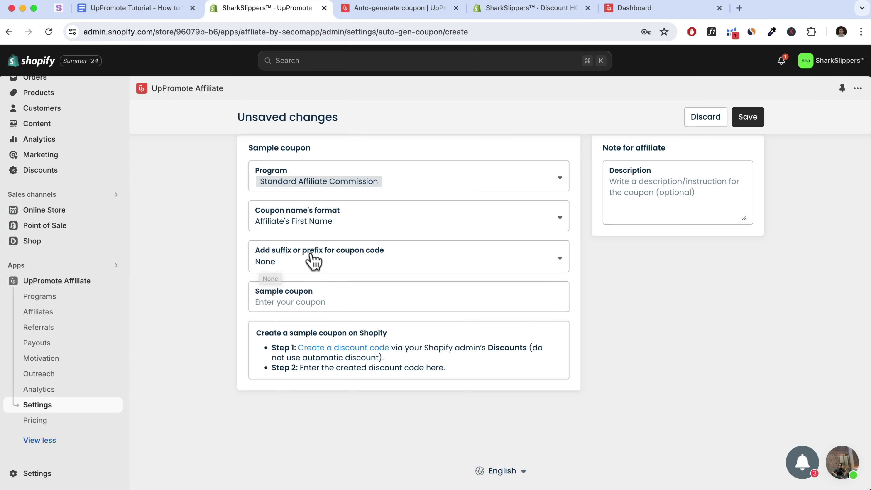
click(272, 268)
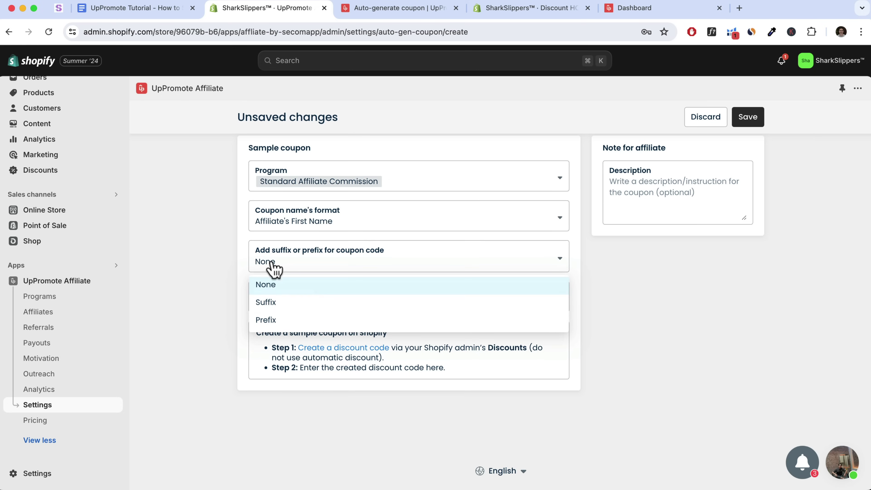
click(270, 304)
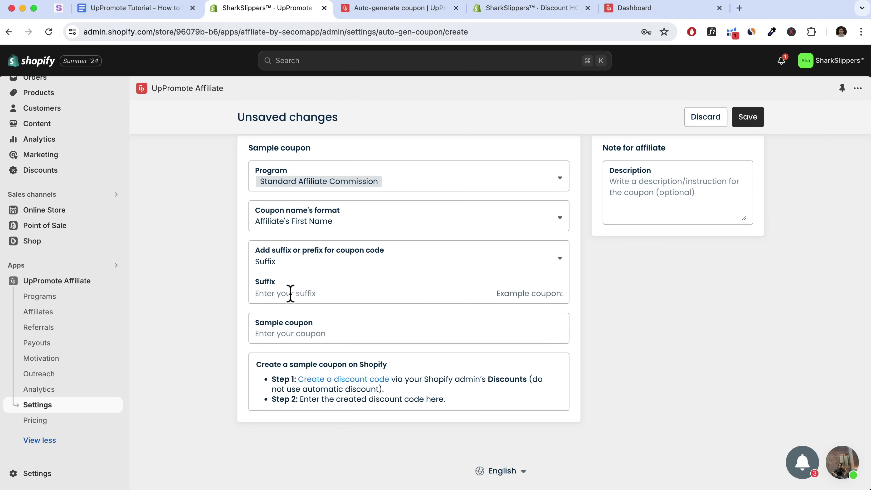
click(290, 294)
text(10)
key(BackSpace)
key(BackSpace)
text(20)
key(BackSpace)
key(BackSpace)
text(sadf)
key(BackSpace)
key(BackSpace)
key(BackSpace)
key(BackSpace)
text(10)
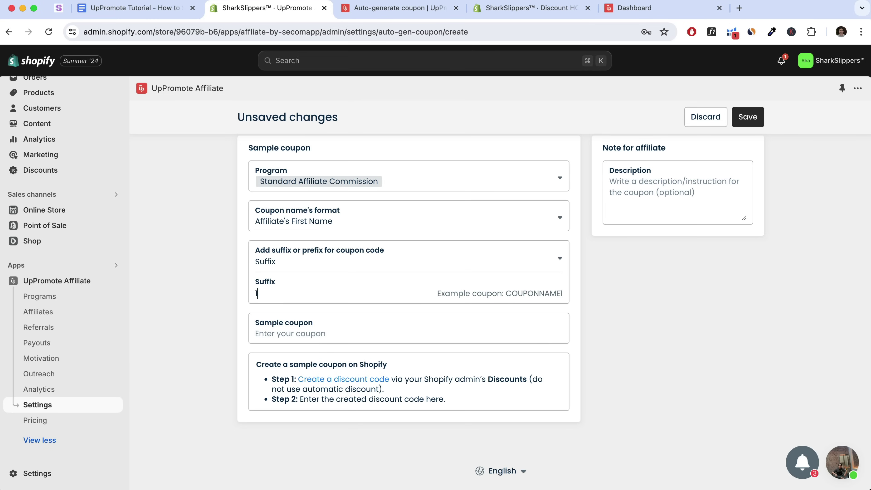
Open Shopify's Discounts list from the 'Create a discount code' link
click(266, 332)
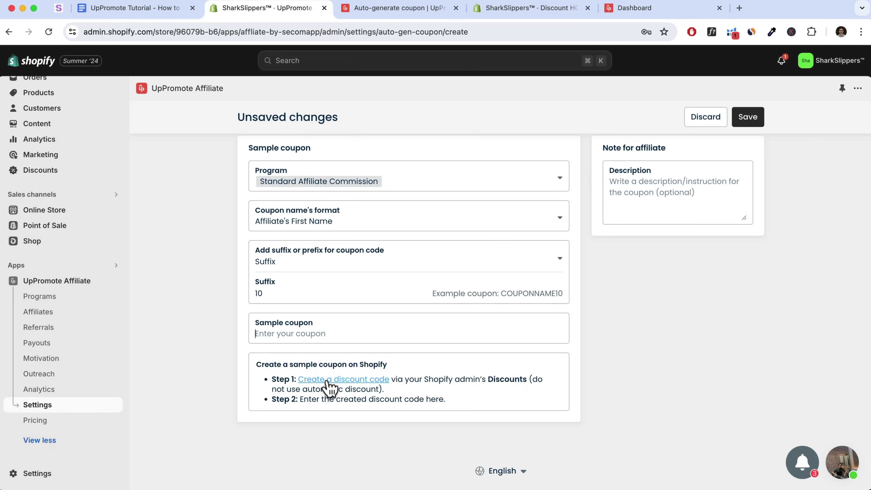
drag(428, 379, 497, 381)
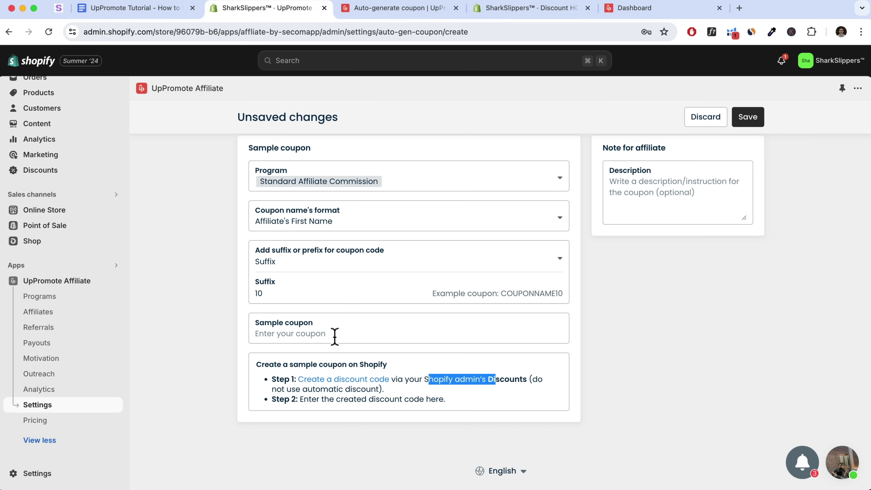
click(338, 380)
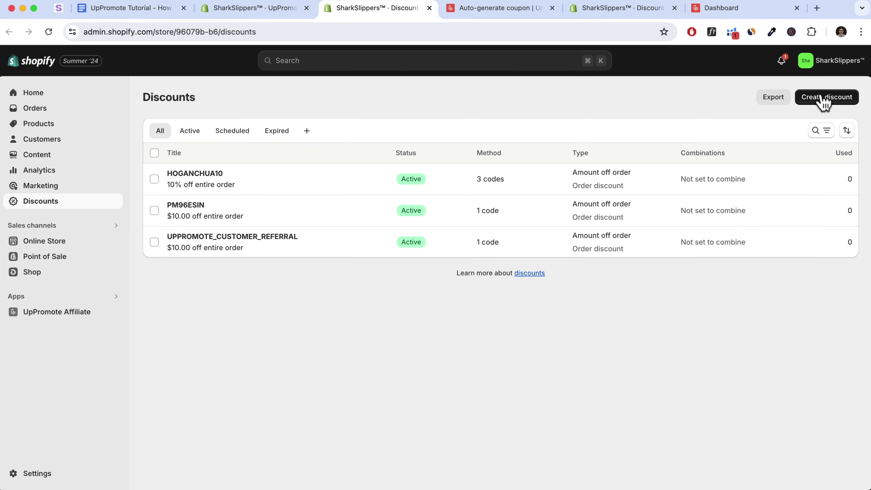
Create an Amount off order discount with code SAMPLEDISCOUNT at 10% off
click(823, 97)
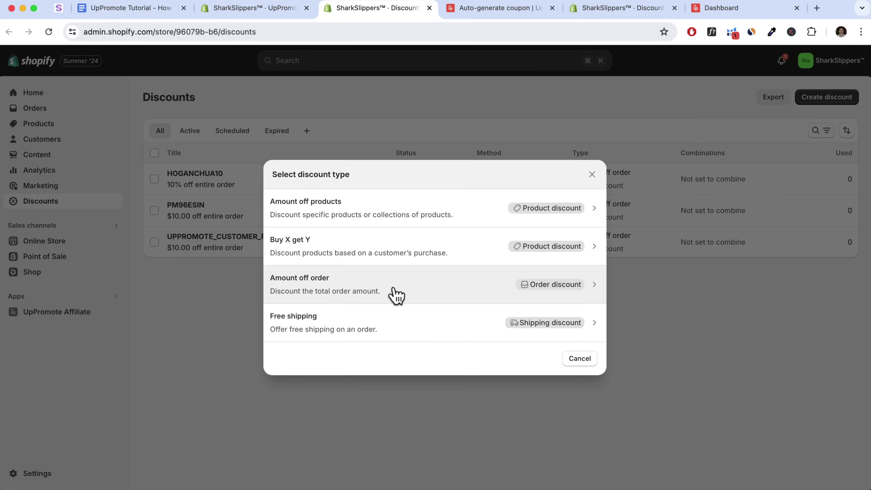
click(410, 296)
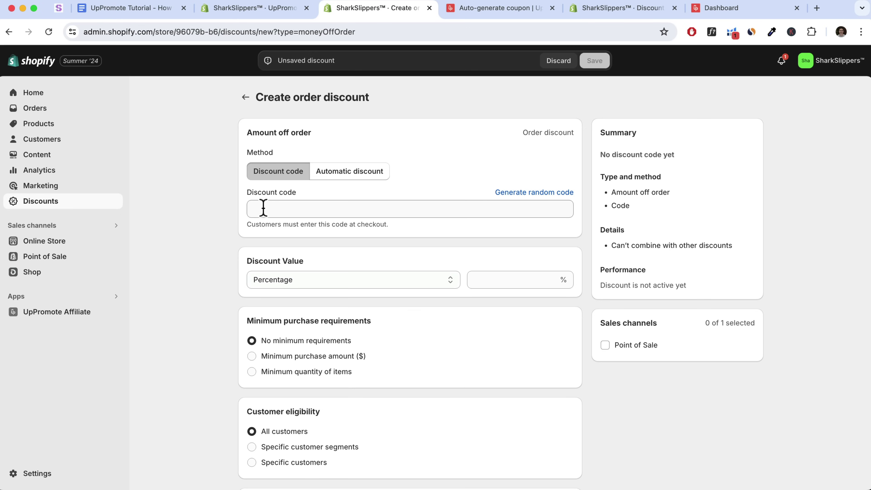
click(276, 209)
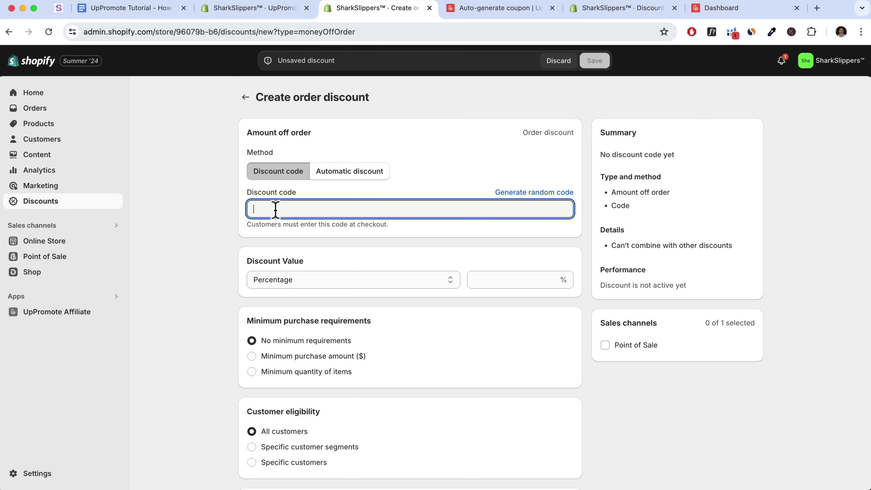
text(SAMPLE)
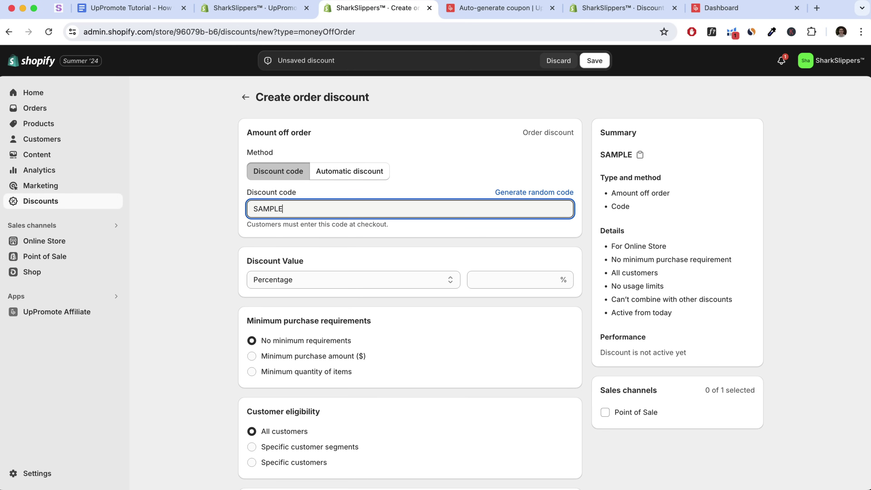
text(DISCOUNT)
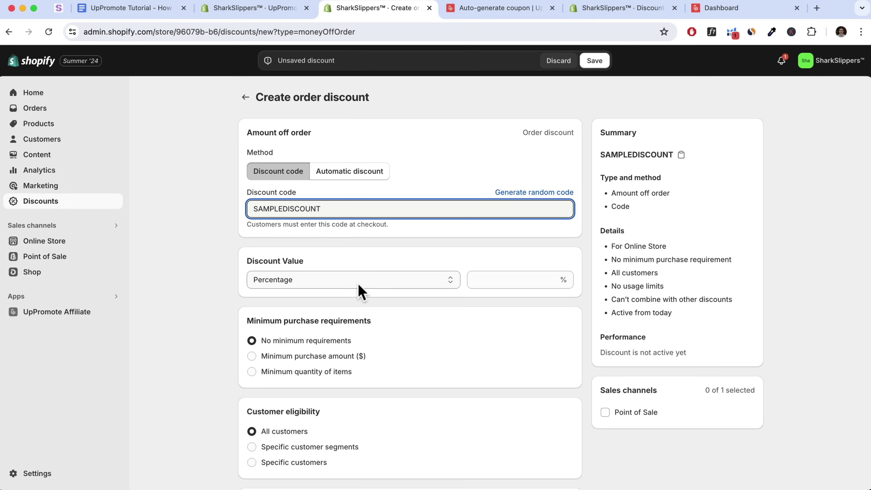
click(477, 280)
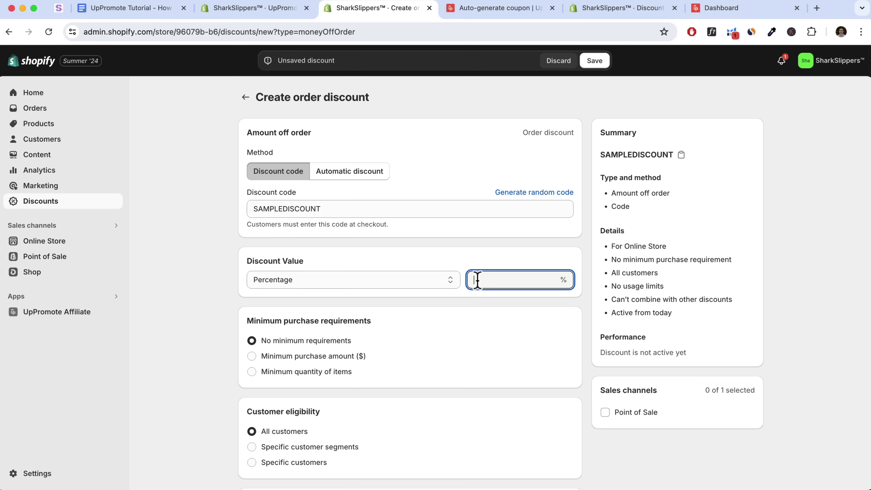
text(10)
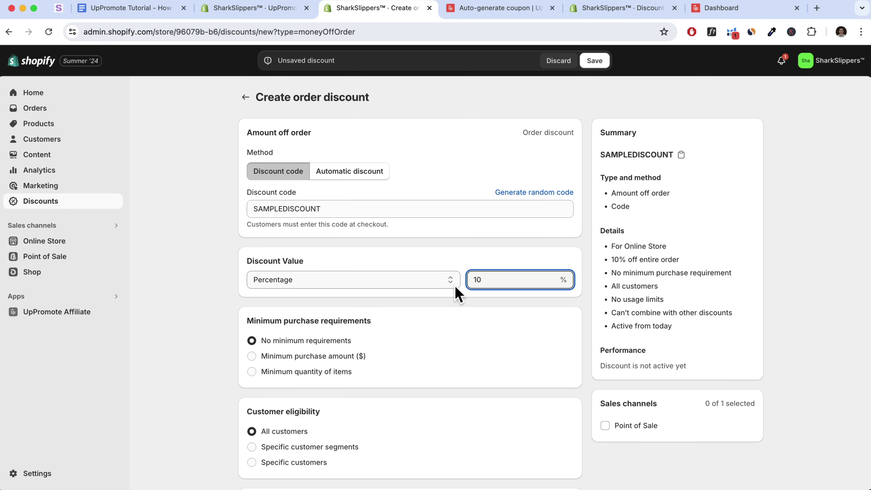
scroll(393, 233, down, 2)
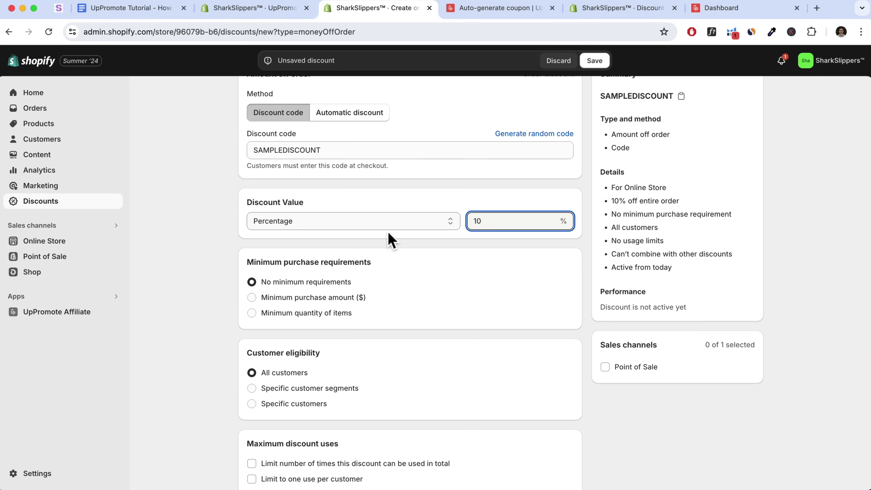
scroll(416, 280, down, 4)
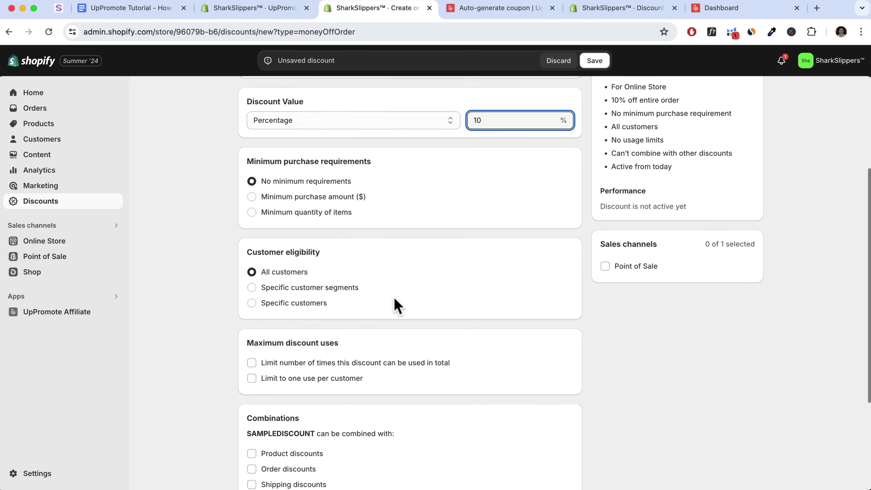
scroll(335, 346, down, 3)
scroll(322, 351, down, 1)
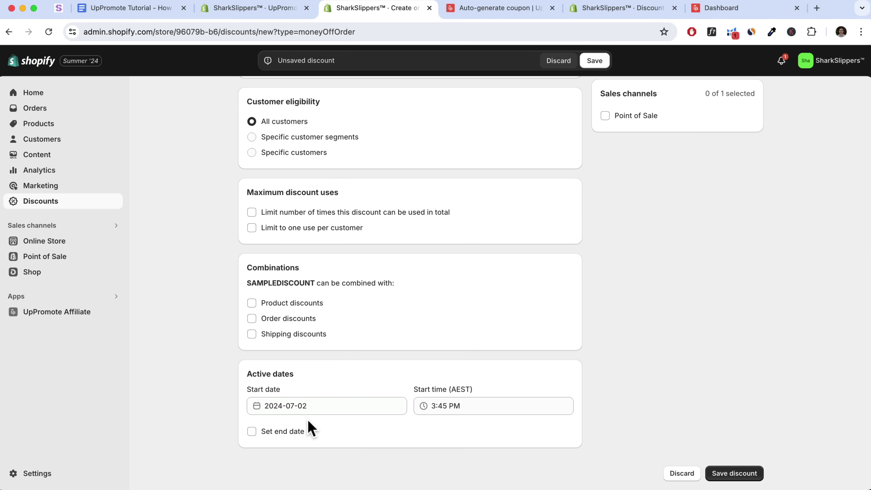
scroll(428, 403, up, 10)
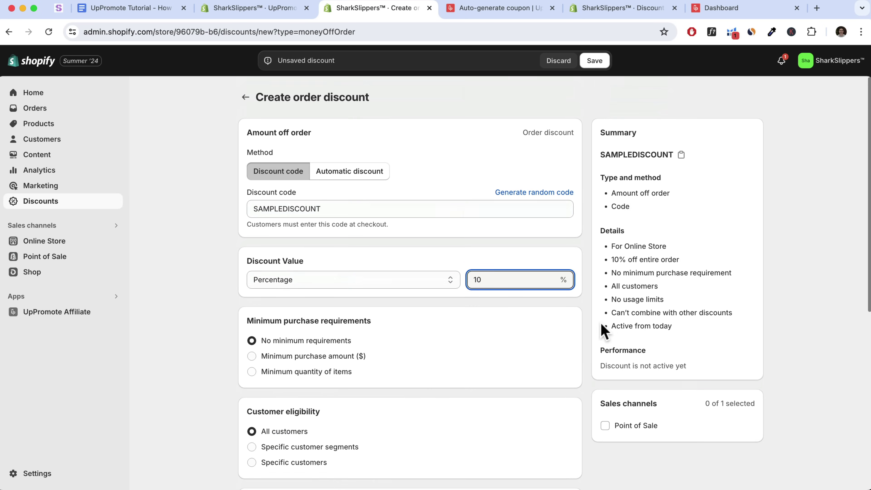
Save the SAMPLEDISCOUNT code, copy it, and return to the UpPromote coupon form
click(595, 60)
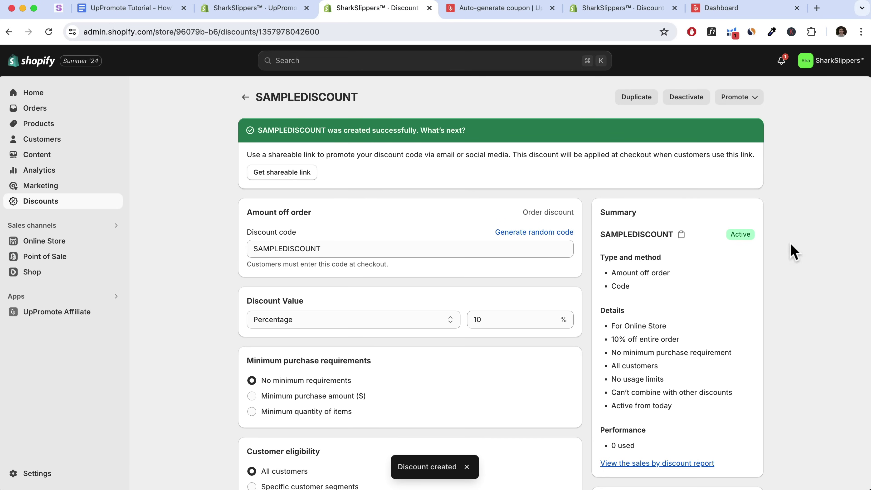
click(681, 234)
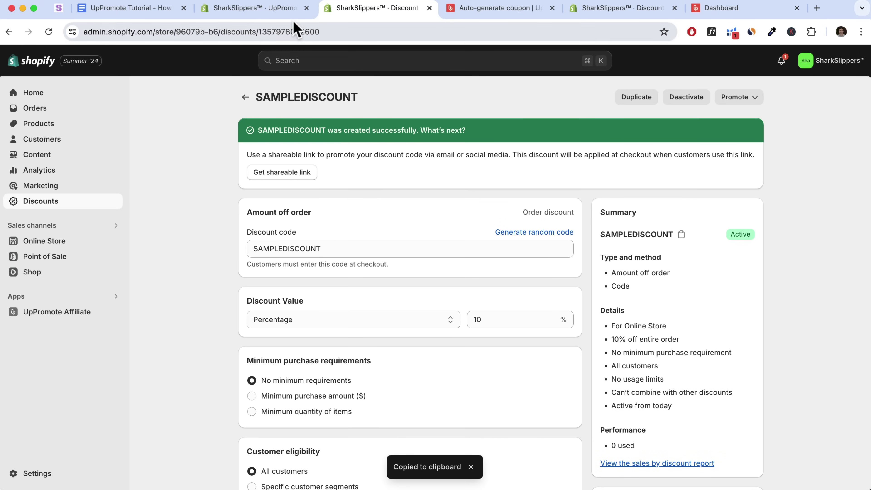
click(219, 8)
click(301, 333)
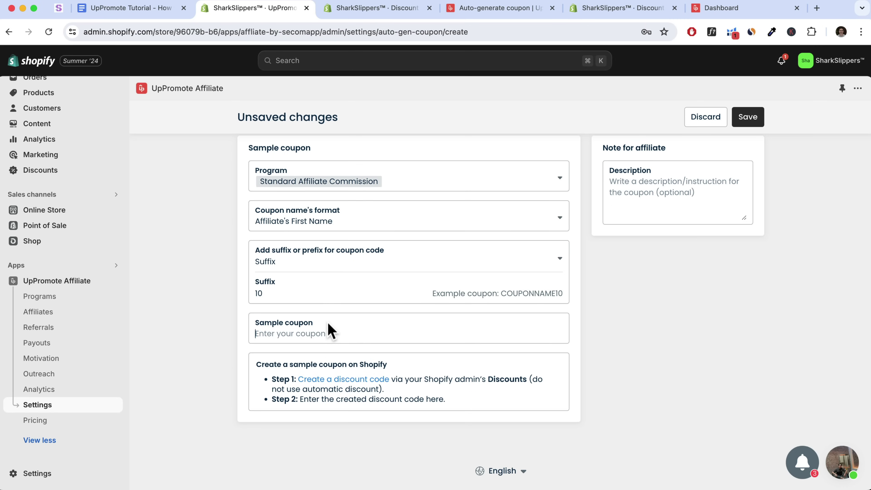
Save SAMPLEDISCOUNT as the sample coupon and generate first-name+10 coupons for existing affiliates
key(super+v)
click(744, 121)
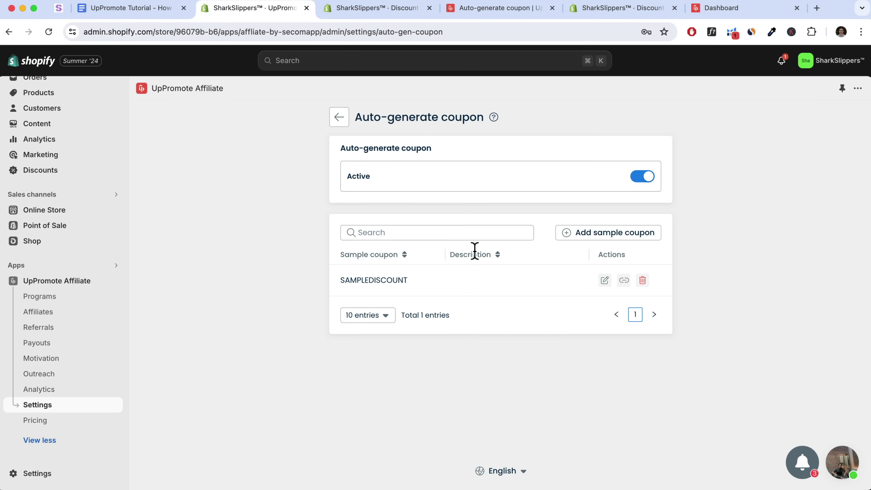
click(625, 280)
click(534, 338)
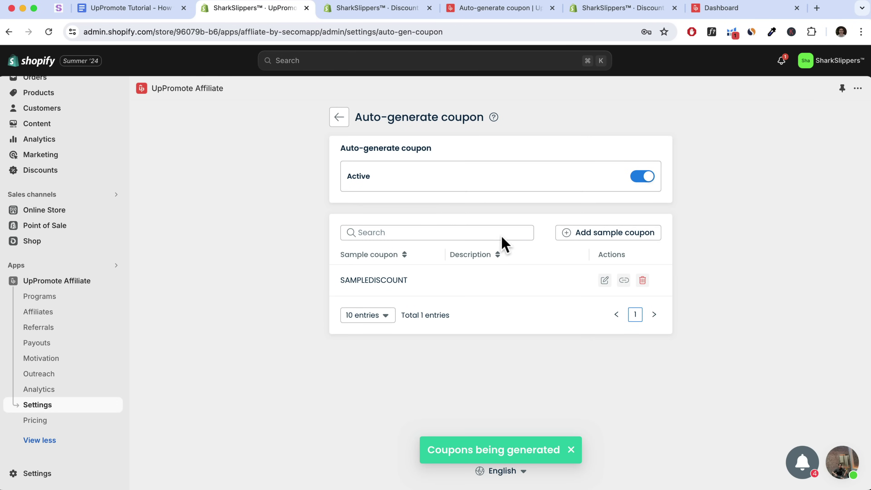
click(752, 14)
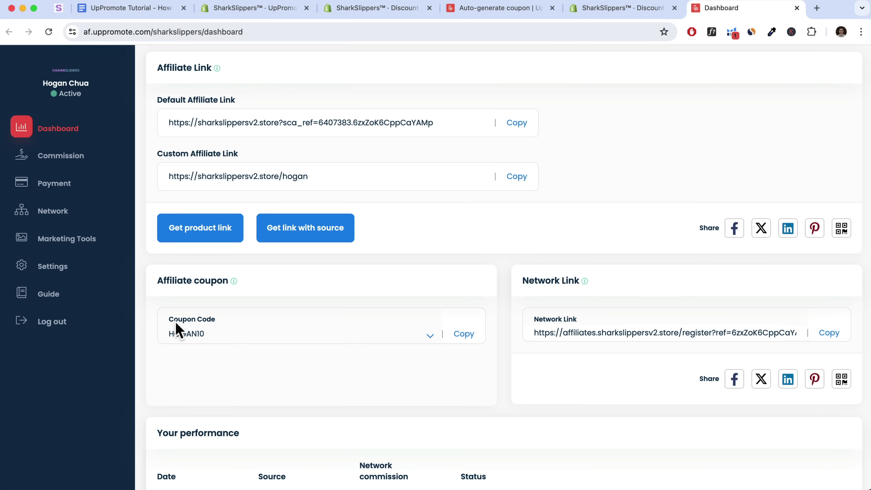
Check and copy the affiliate's first-name+10 coupon code, then return to UpPromote Pricing
click(410, 335)
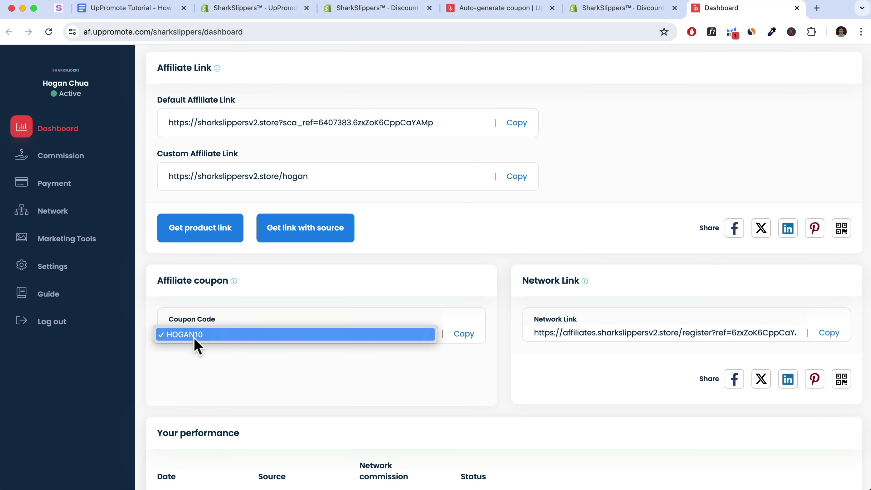
click(276, 310)
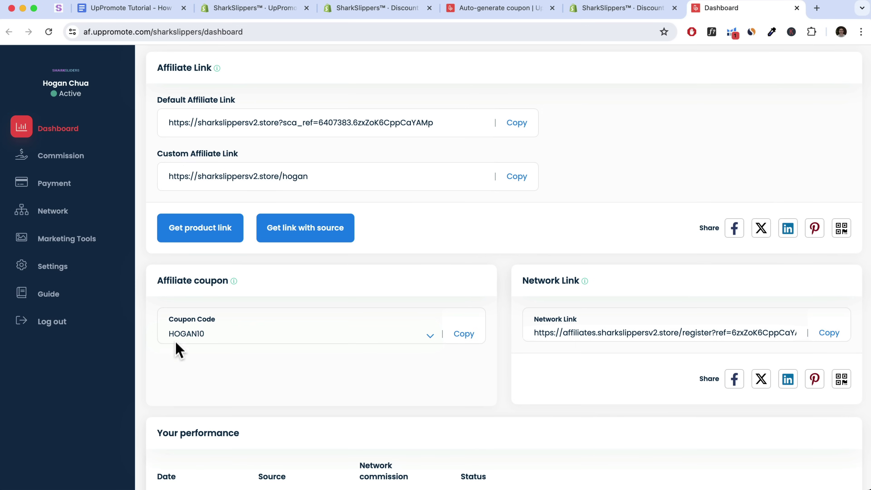
scroll(389, 344, up, 4)
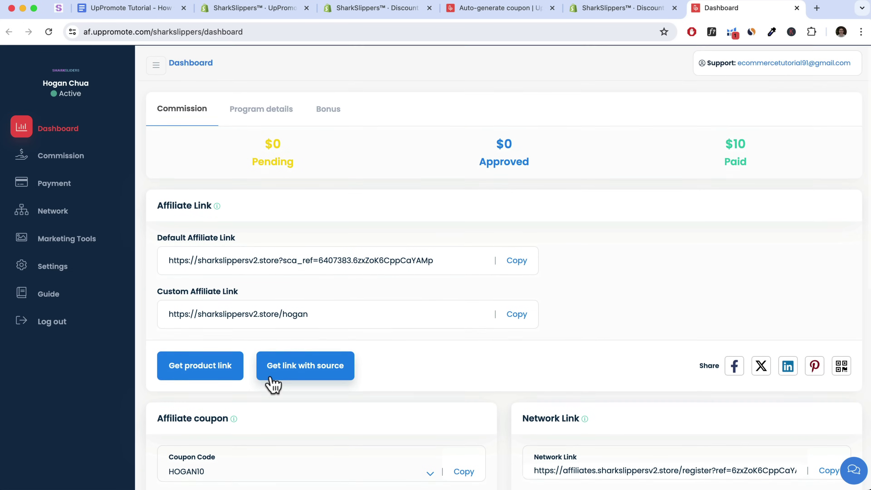
scroll(272, 374, down, 1)
click(469, 436)
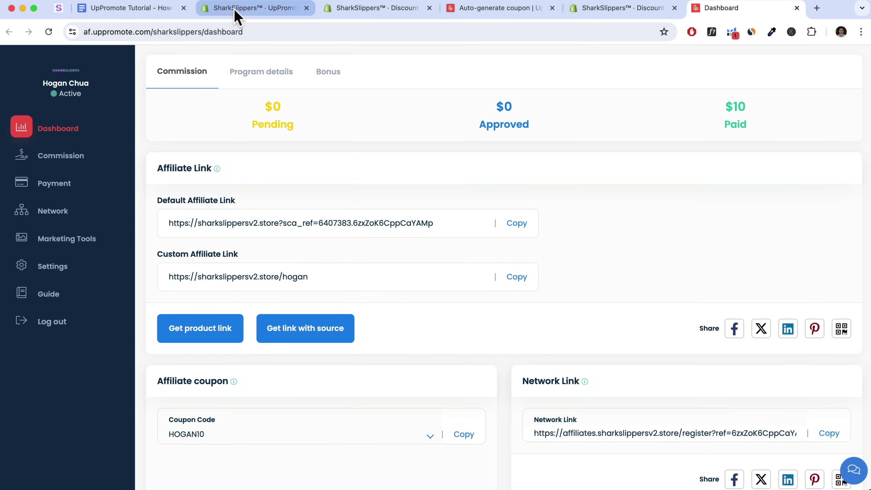
click(239, 15)
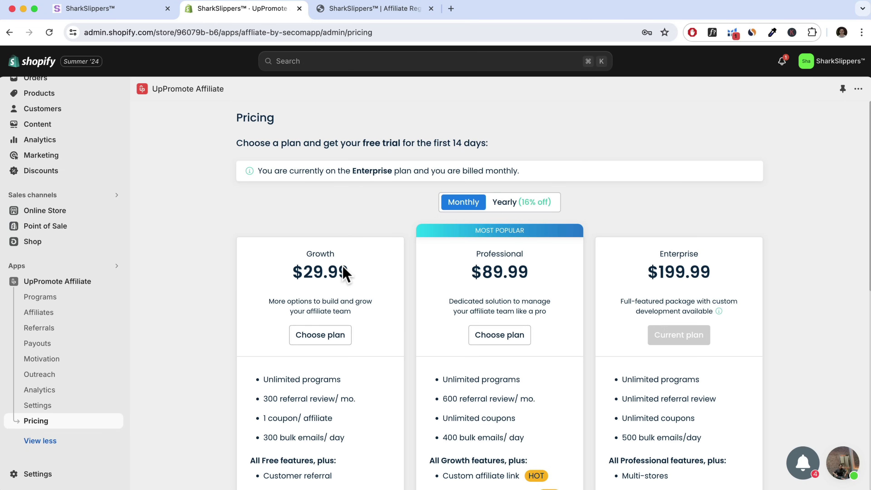
scroll(347, 273, down, 3)
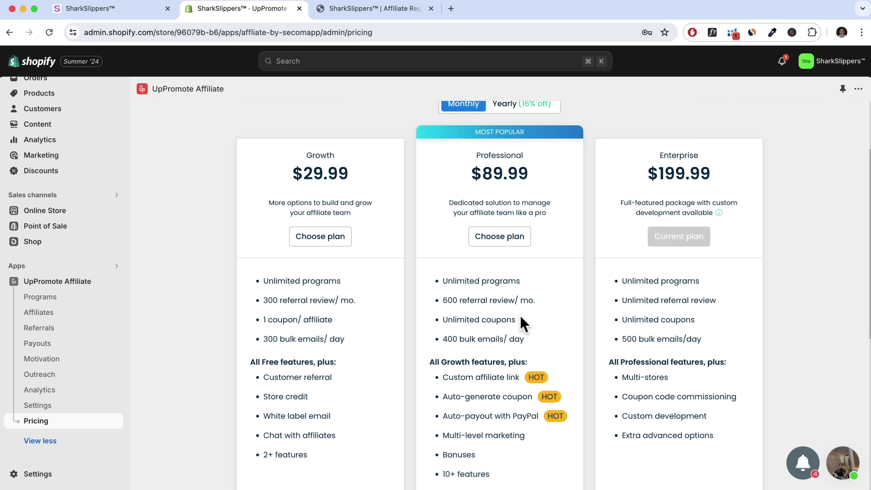
scroll(556, 299, down, 1)
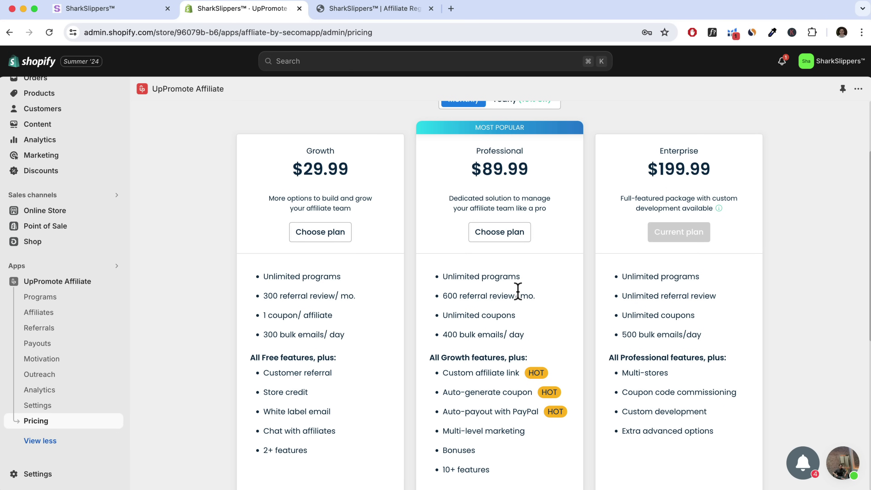